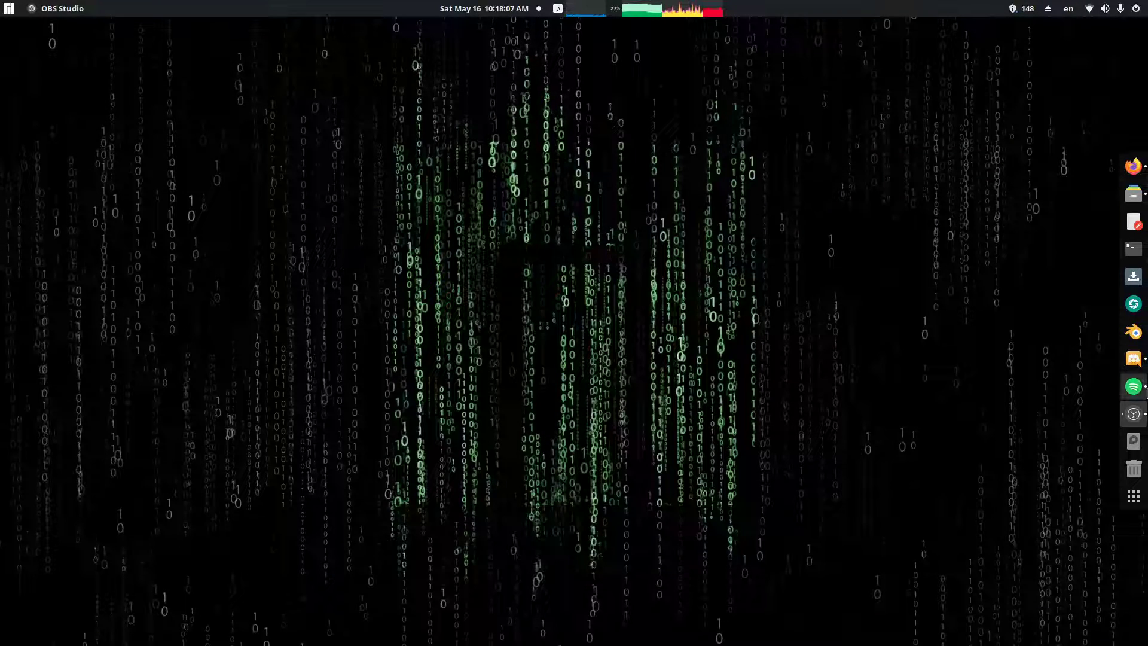
- Switch to Blender, start a new General file and delete all the default objects
{"action": "left_click", "coordinate": [1133, 331]}
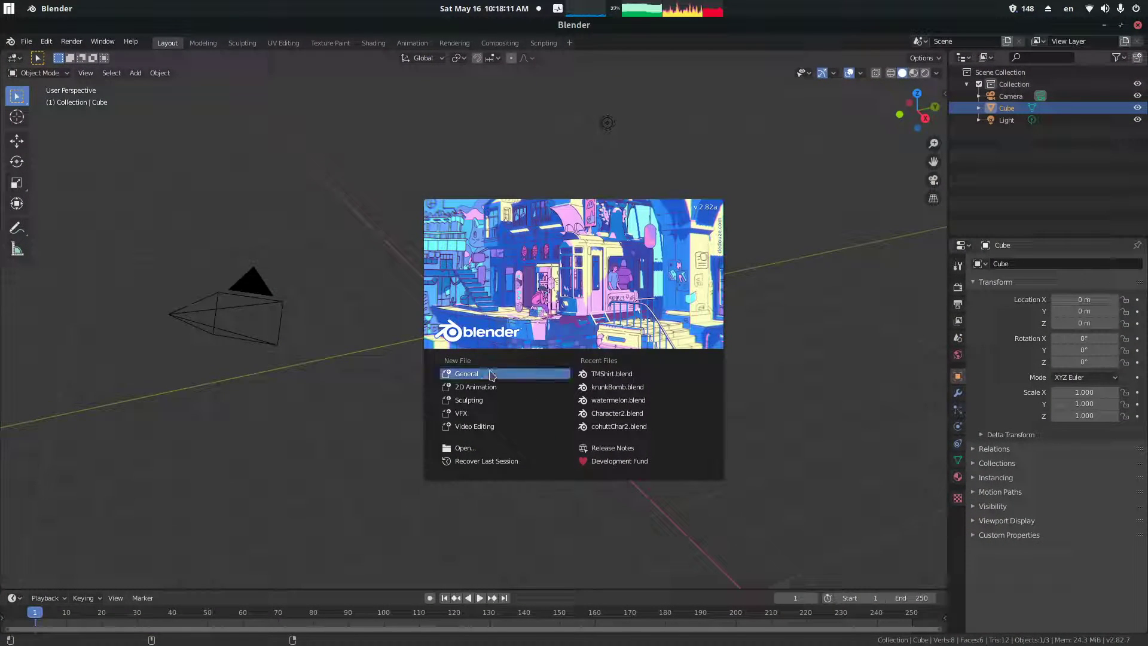
{"action": "left_click", "coordinate": [488, 376]}
{"action": "middle_click_drag", "start_coordinate": [483, 379], "coordinate": [460, 313]}
{"action": "key", "text": "a"}
{"action": "key", "text": "Delete"}
- Turn on the Screencast Keys display for the viewport and hide the sidebar
{"action": "left_click", "coordinate": [945, 94]}
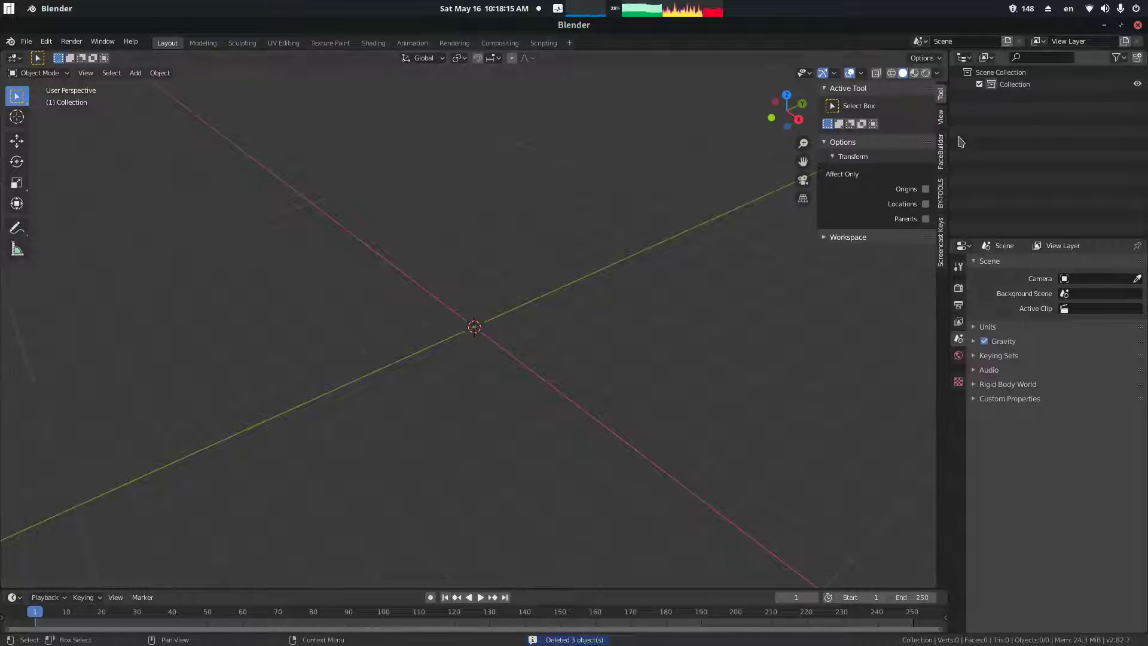
{"action": "left_click", "coordinate": [940, 154]}
{"action": "left_click", "coordinate": [940, 193]}
{"action": "left_click", "coordinate": [940, 242]}
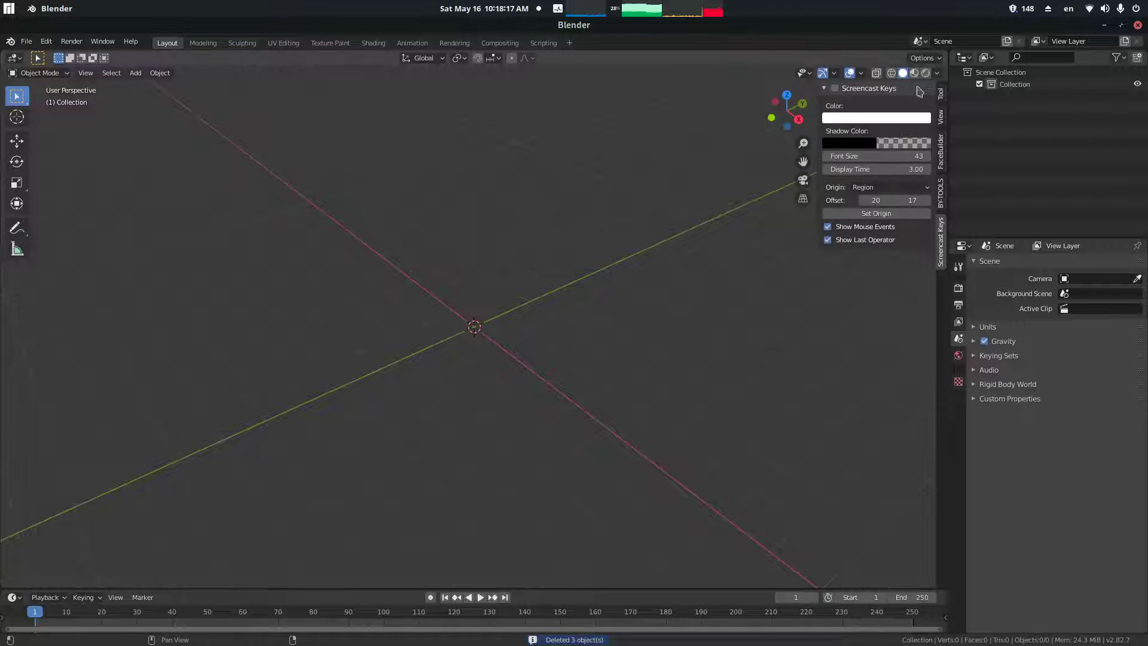
{"action": "left_click", "coordinate": [834, 87]}
{"action": "middle_click_drag", "start_coordinate": [472, 317], "coordinate": [523, 297]}
{"action": "key", "text": "n"}
{"action": "middle_click_drag", "start_coordinate": [761, 259], "coordinate": [505, 301]}
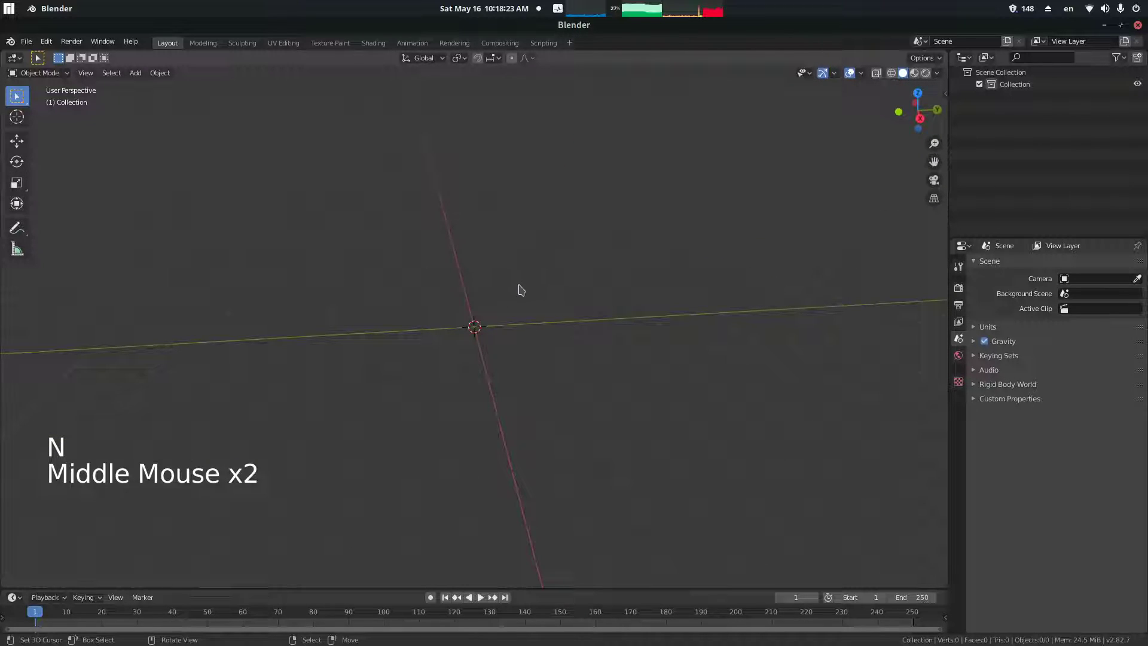
{"action": "mouse_move", "coordinate": [596, 276]}
{"action": "middle_mouse_down"}
{"action": "mouse_move", "coordinate": [490, 269]}
{"action": "mouse_move", "coordinate": [591, 233]}
{"action": "mouse_move", "coordinate": [582, 264]}
{"action": "mouse_move", "coordinate": [599, 261]}
{"action": "middle_mouse_up"}
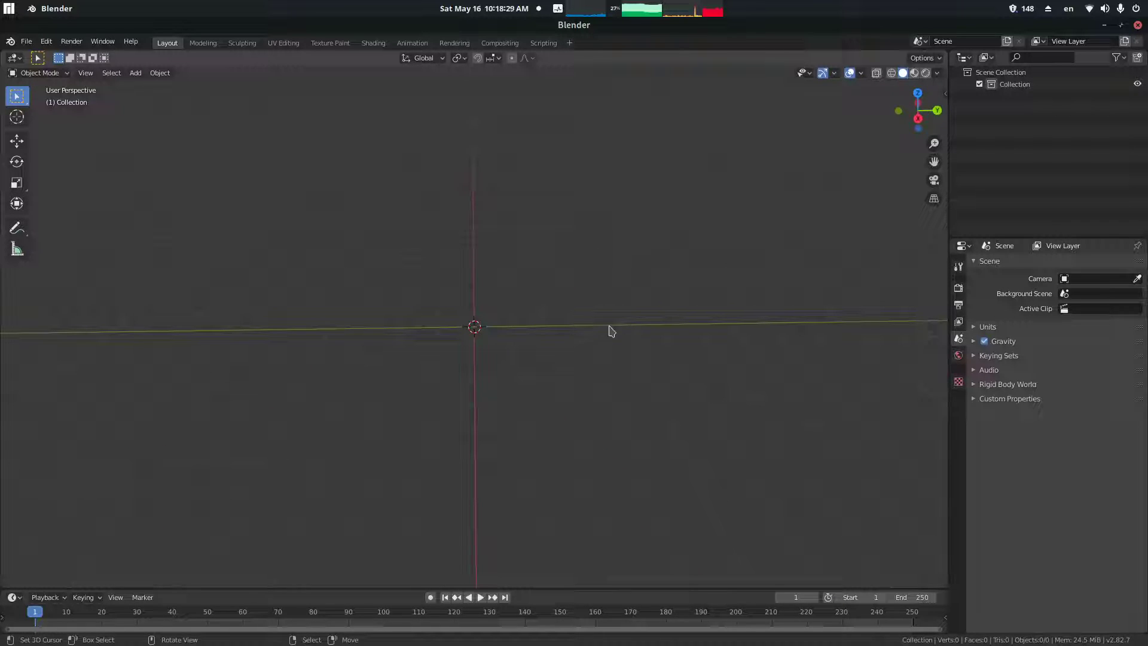
{"action": "scroll", "coordinate": [616, 323], "scroll_direction": "up", "scroll_amount": 1}
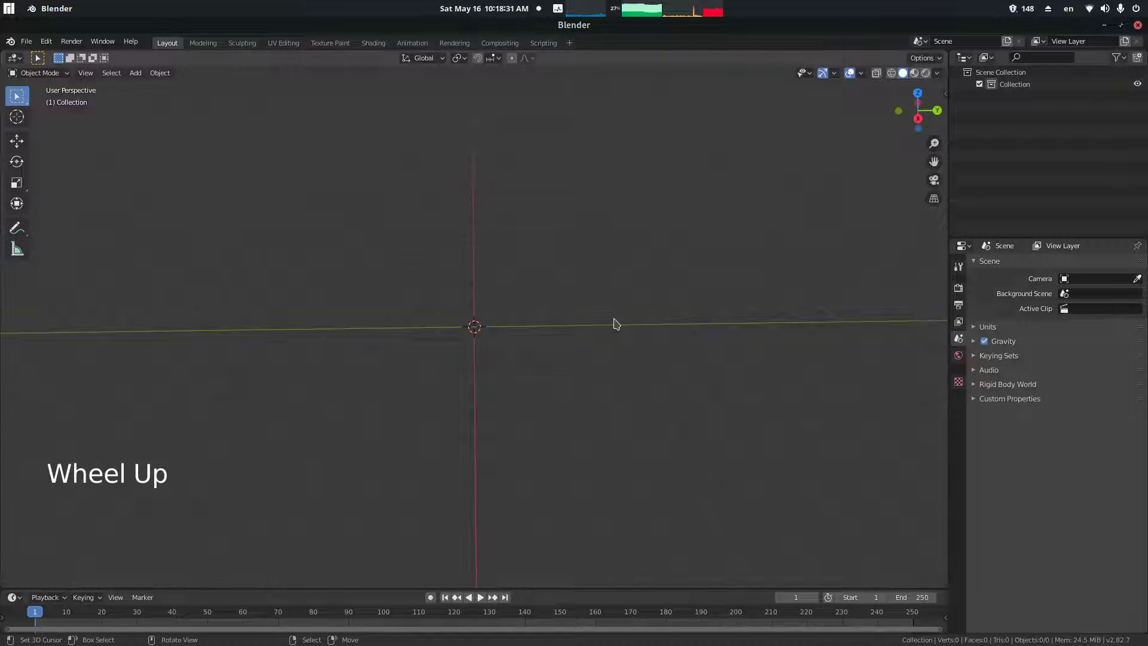
{"action": "scroll", "coordinate": [611, 325], "scroll_direction": "down", "scroll_amount": 1}
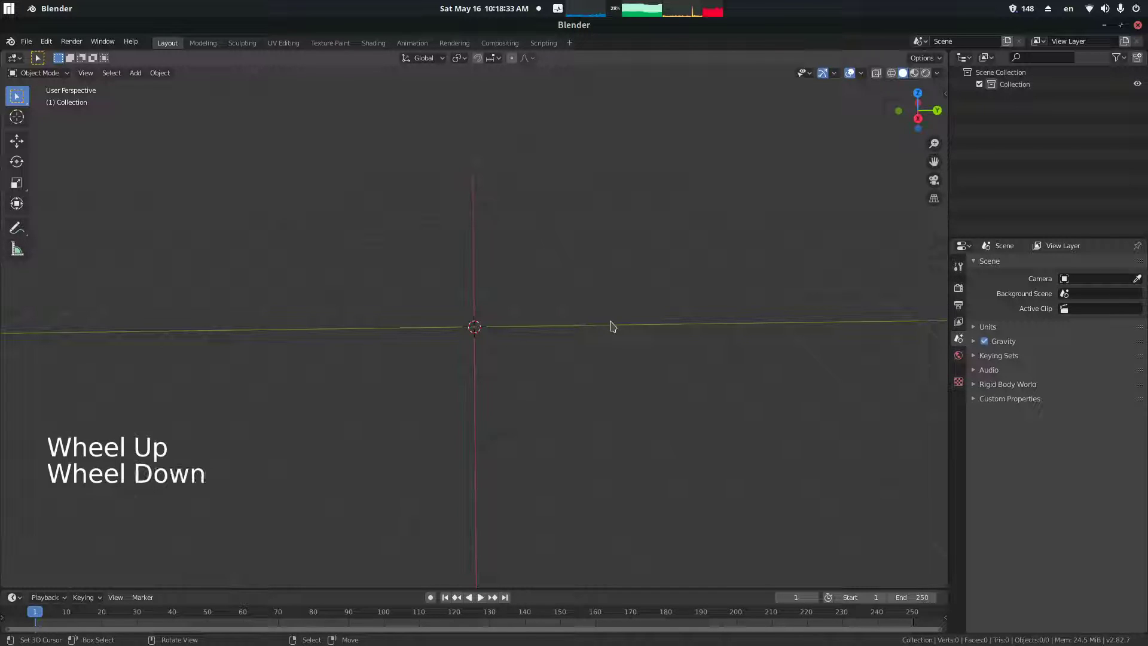
{"action": "scroll", "coordinate": [609, 325], "scroll_direction": "up", "scroll_amount": 1}
{"action": "scroll", "coordinate": [610, 325], "scroll_direction": "down", "scroll_amount": 1}
{"action": "middle_click_drag", "start_coordinate": [645, 302], "coordinate": [600, 307]}
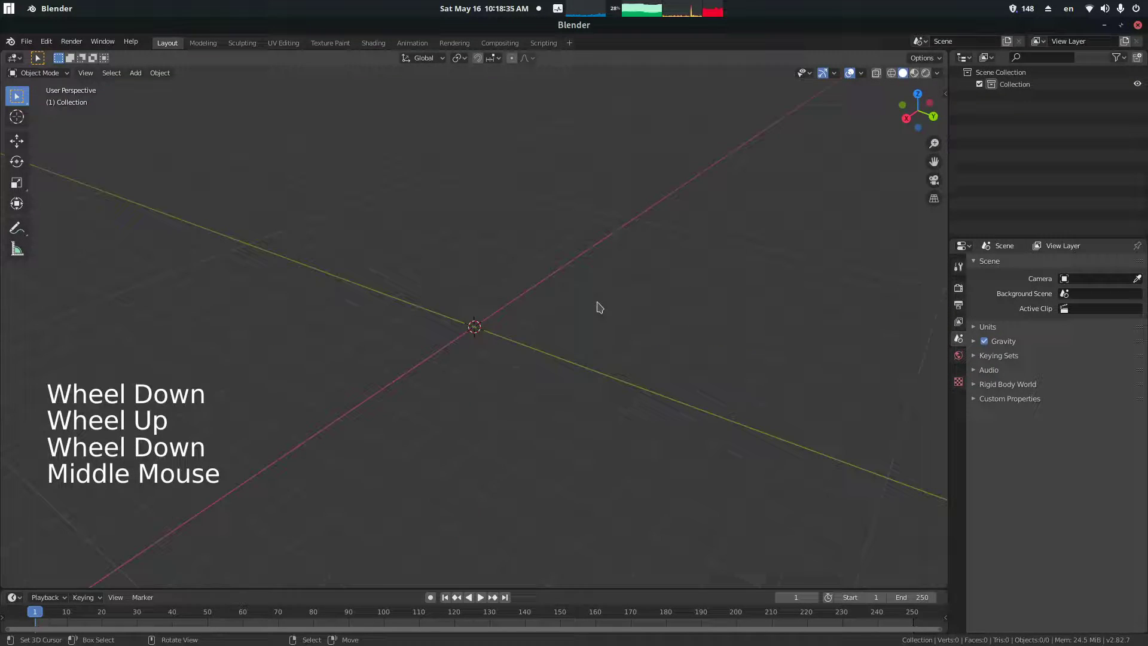
{"action": "left_click", "coordinate": [29, 42]}
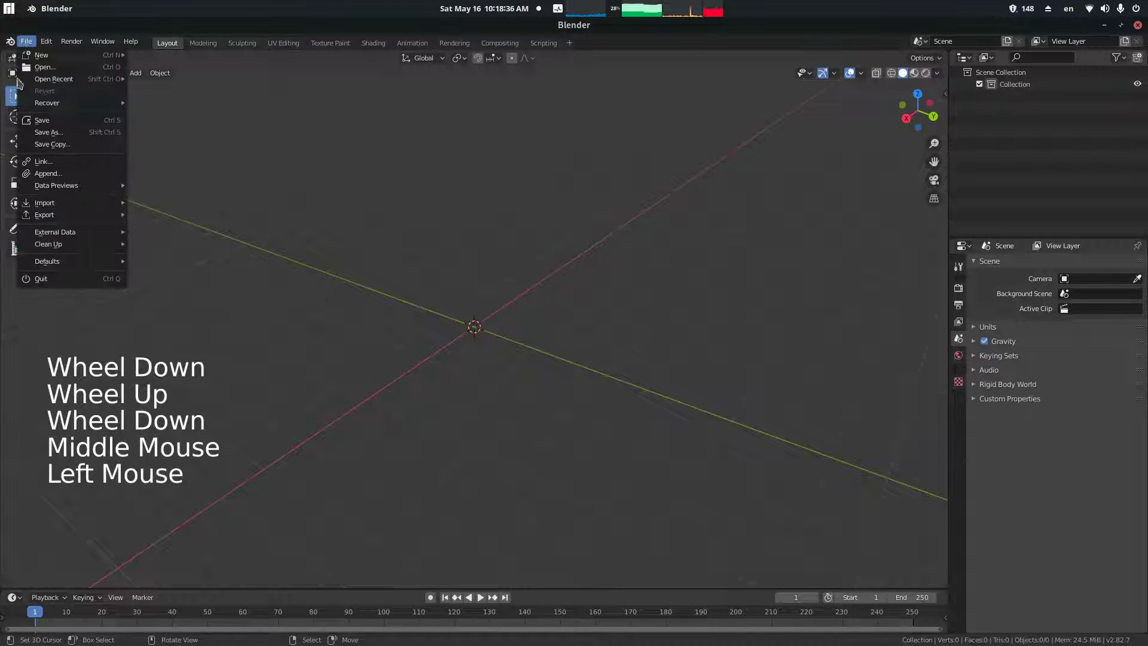
{"action": "left_click", "coordinate": [26, 41]}
{"action": "mouse_move", "coordinate": [54, 79]}
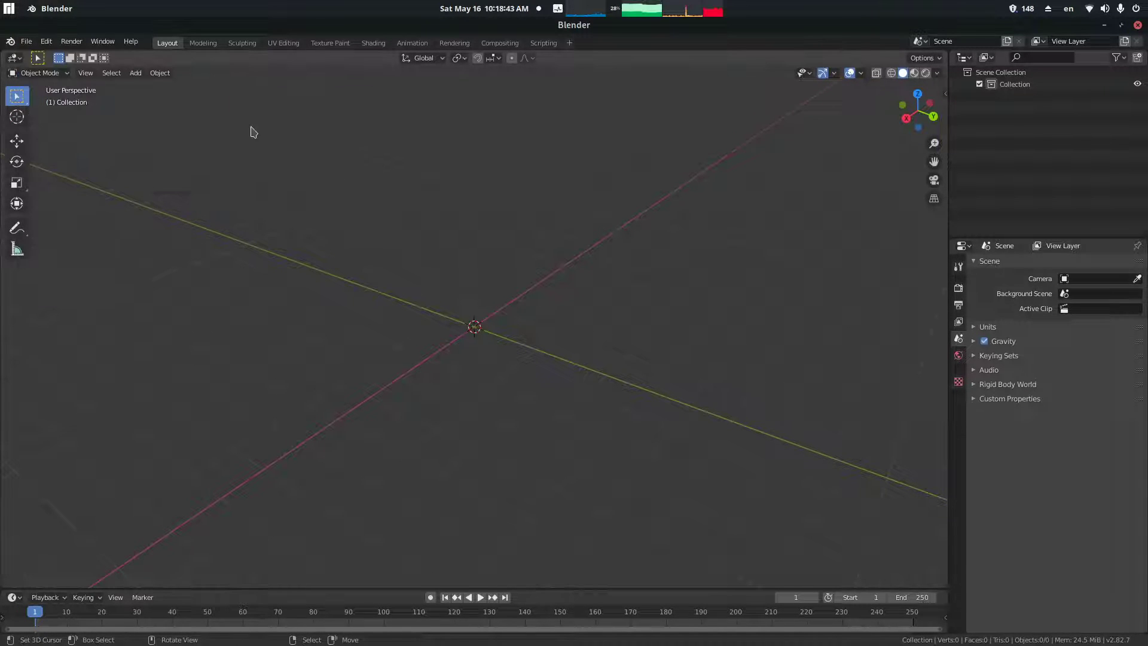
- Open the recent file Character2.blend without saving the untitled scene
{"action": "left_click", "coordinate": [26, 41]}
{"action": "mouse_move", "coordinate": [54, 79]}
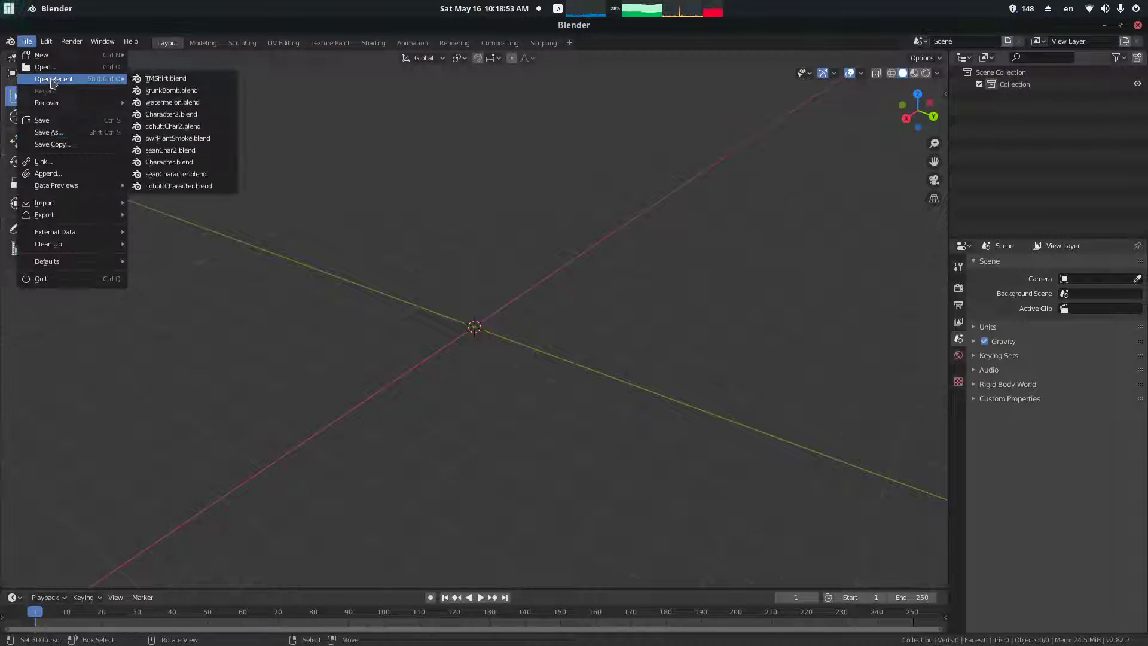
{"action": "left_click", "coordinate": [173, 126]}
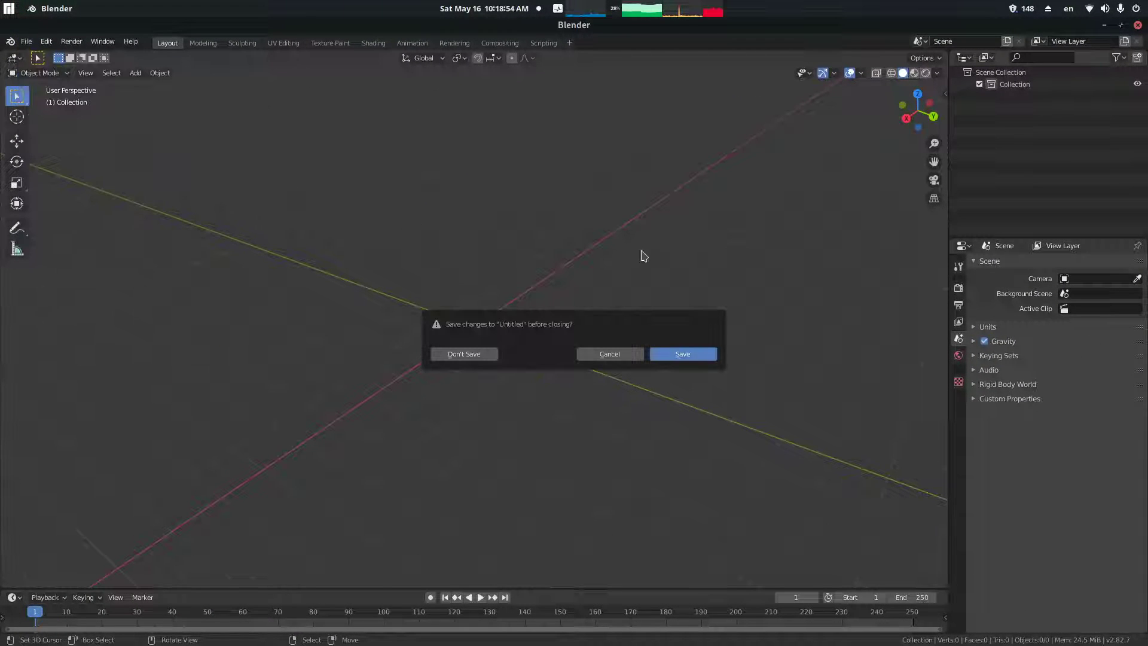
{"action": "left_click", "coordinate": [483, 354]}
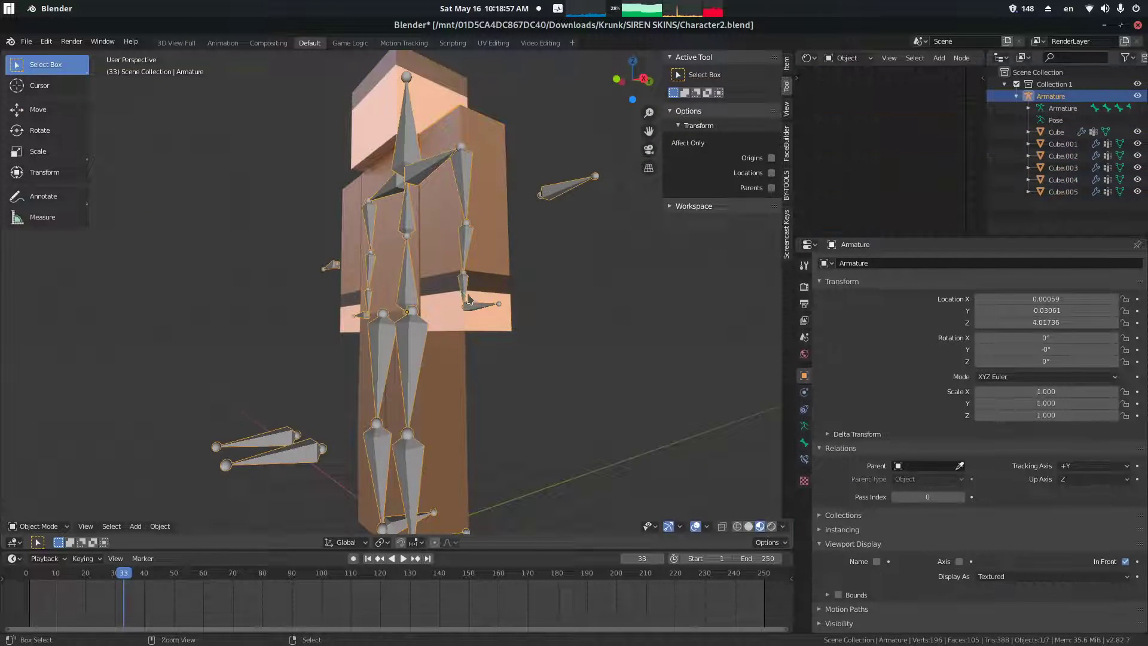
- Put the armature in Pose Mode and raise the left wrist IK bone forward with the X axis locked, bending the arm
{"action": "key", "text": "ctrl+Tab"}
{"action": "left_click", "coordinate": [465, 296]}
{"action": "middle_click_drag", "start_coordinate": [465, 295], "coordinate": [487, 298]}
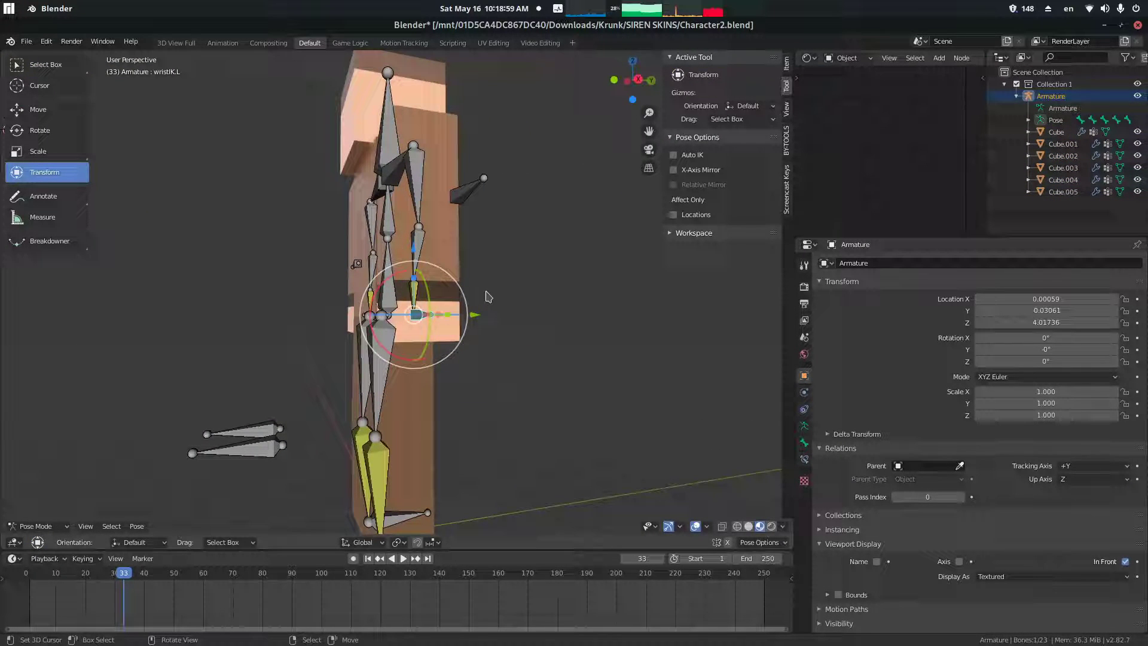
{"action": "key", "text": "g"}
{"action": "key", "text": "shift+x"}
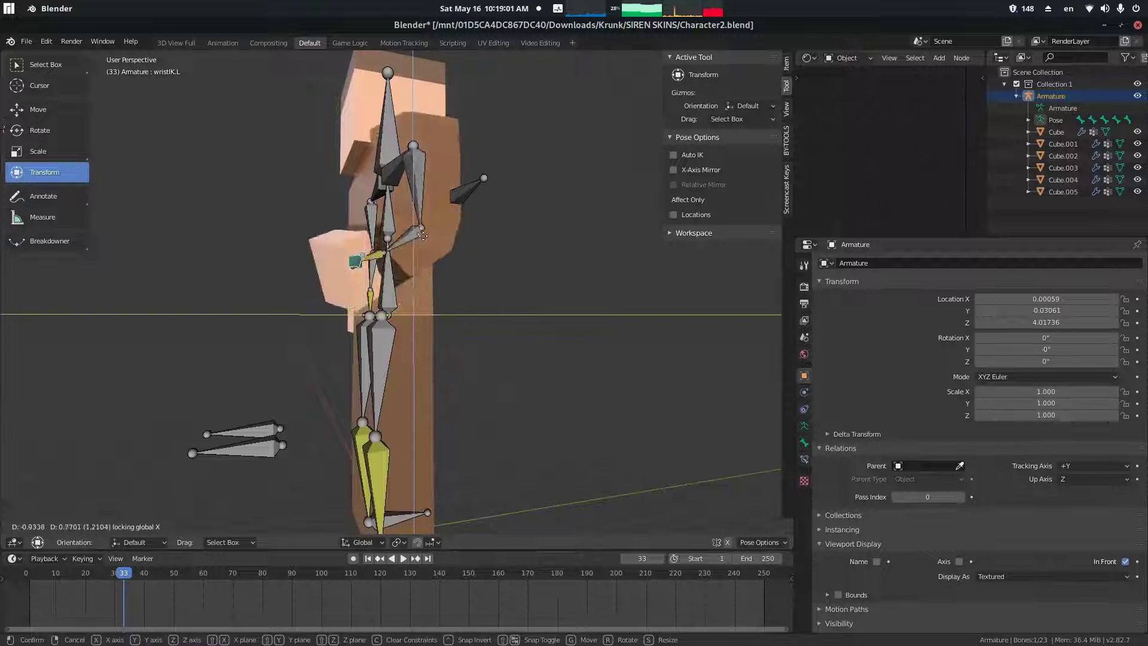
{"action": "left_click", "coordinate": [396, 227]}
- Move the left elbow IK bone upward with the X axis locked and inspect the bent arm
{"action": "middle_click_drag", "start_coordinate": [494, 277], "coordinate": [602, 285]}
{"action": "left_click", "coordinate": [601, 283]}
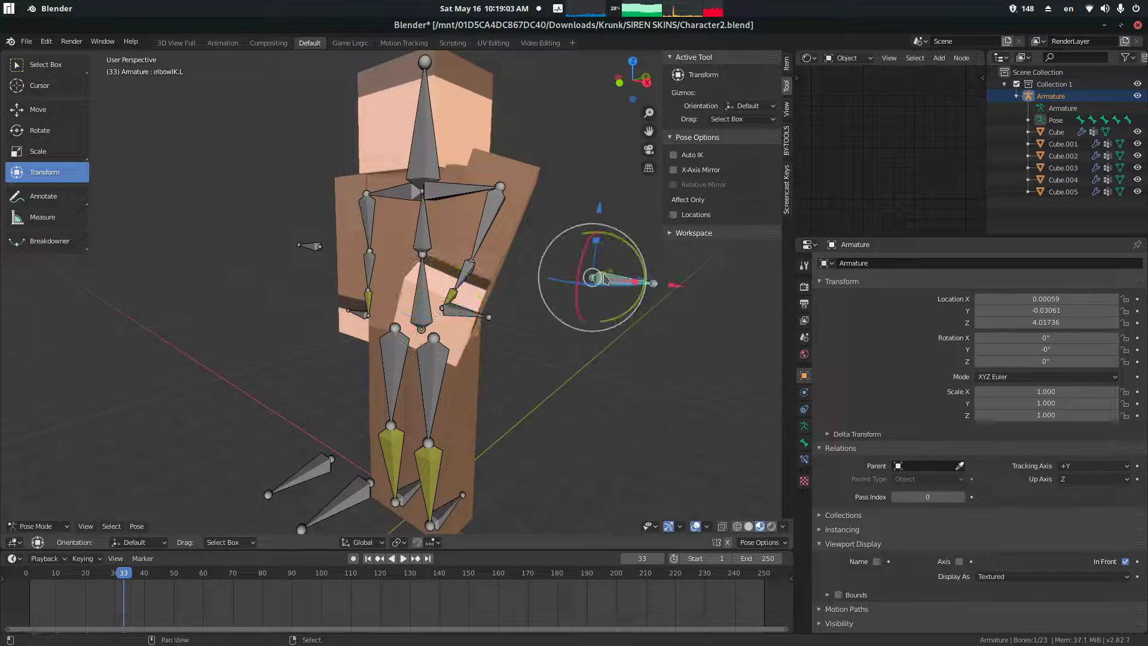
{"action": "key", "text": "g"}
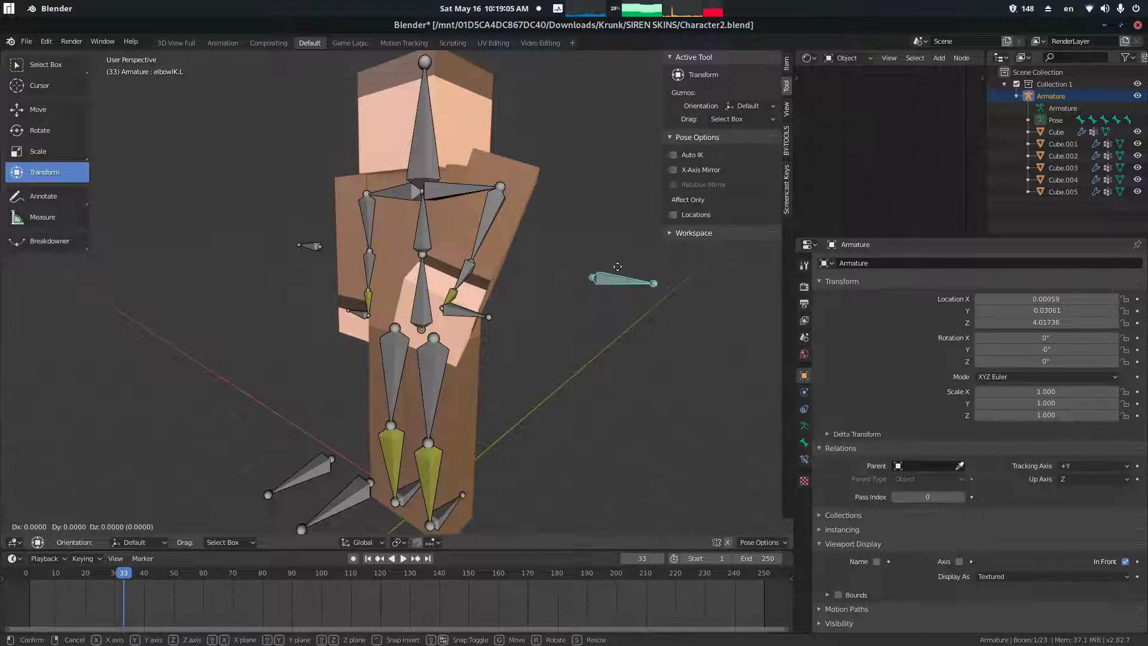
{"action": "key", "text": "shift+x"}
{"action": "left_click", "coordinate": [557, 169]}
{"action": "middle_click_drag", "start_coordinate": [554, 267], "coordinate": [577, 268]}
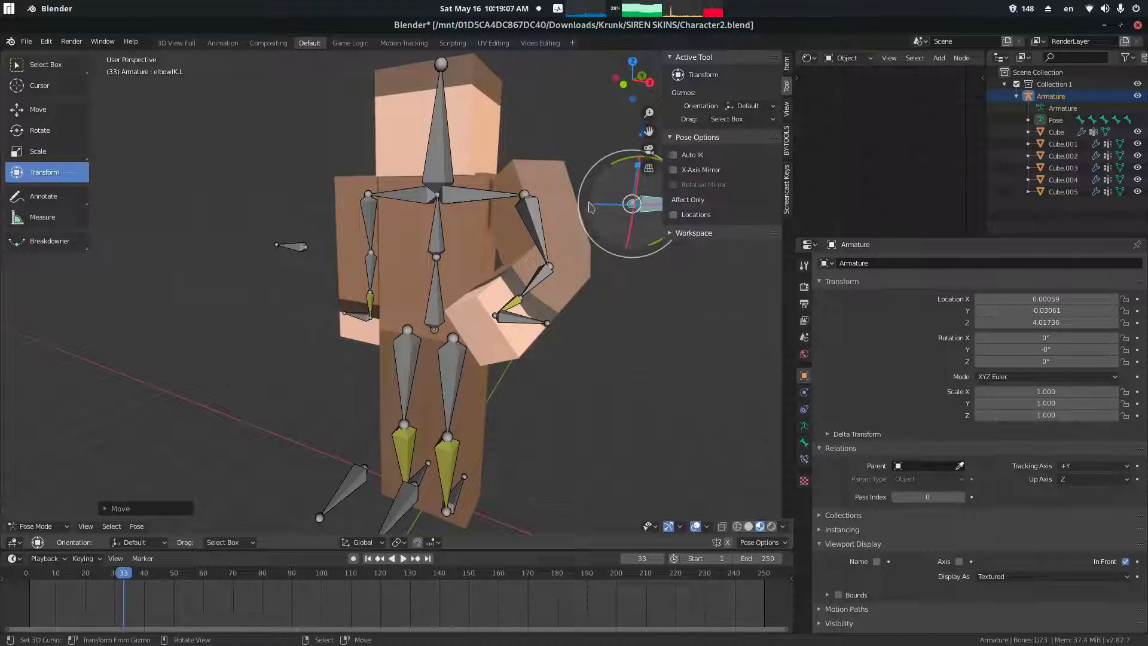
{"action": "middle_click_drag", "start_coordinate": [570, 314], "coordinate": [532, 248]}
{"action": "scroll", "coordinate": [497, 267], "scroll_direction": "up", "scroll_amount": 2}
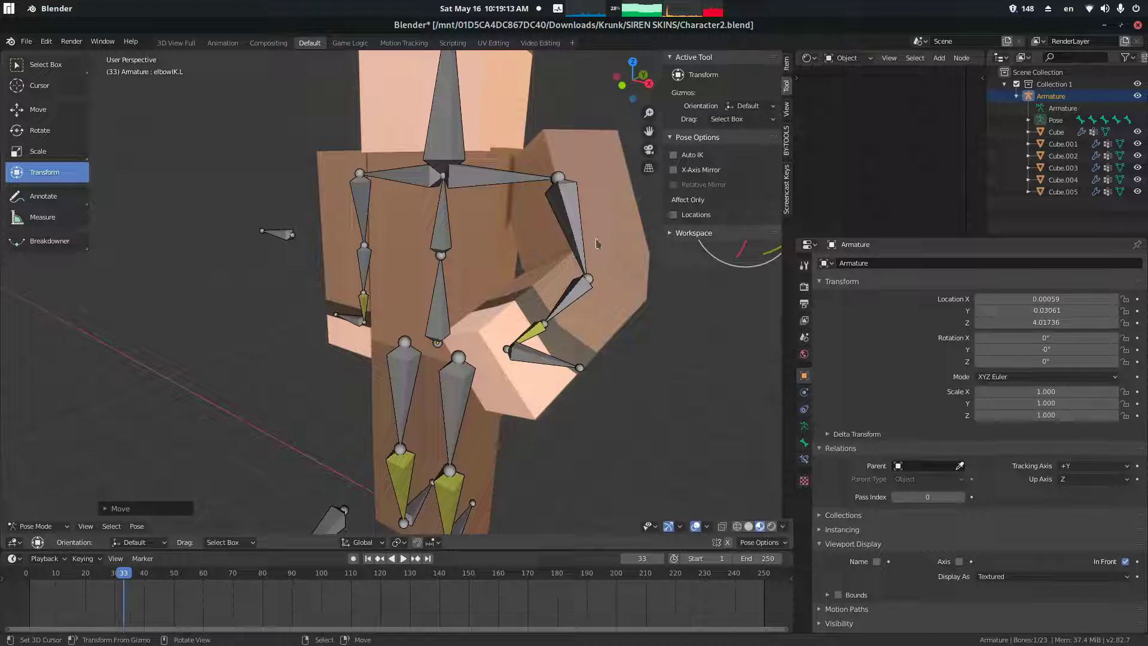
- Open the recent file Character.blend, discarding the pose changes in Character2
{"action": "left_click", "coordinate": [26, 41]}
{"action": "mouse_move", "coordinate": [57, 79]}
{"action": "left_click", "coordinate": [177, 163]}
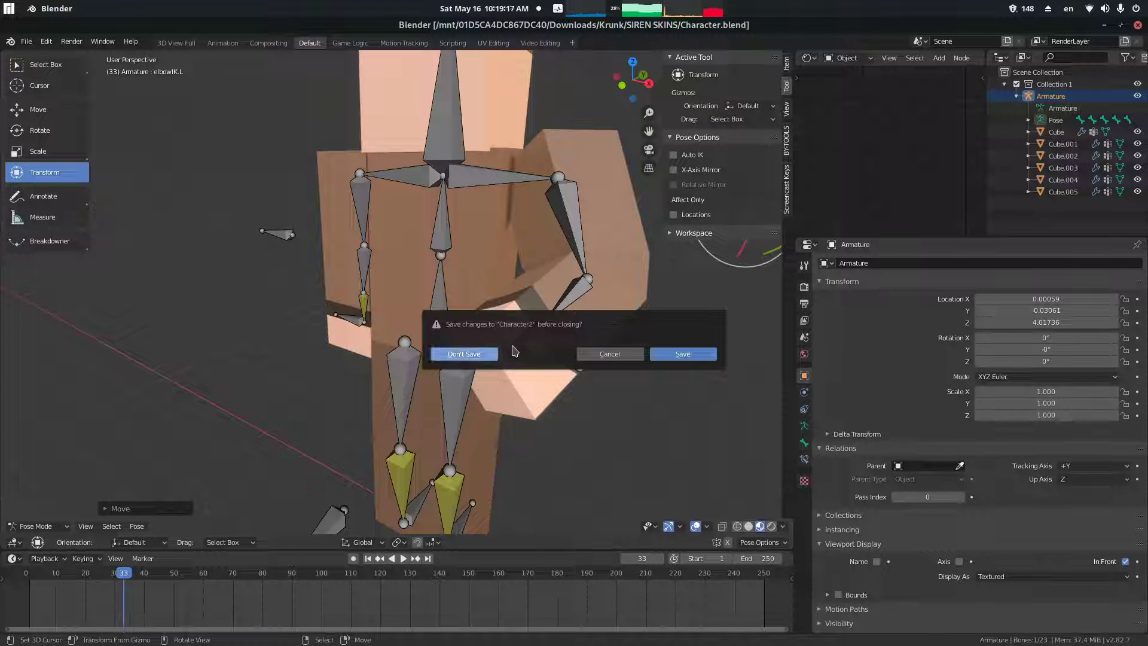
{"action": "left_click", "coordinate": [465, 355]}
- Put the armature in Pose Mode and move the right wrist IK bone upward and away from the body
{"action": "middle_click_drag", "start_coordinate": [464, 307], "coordinate": [388, 309]}
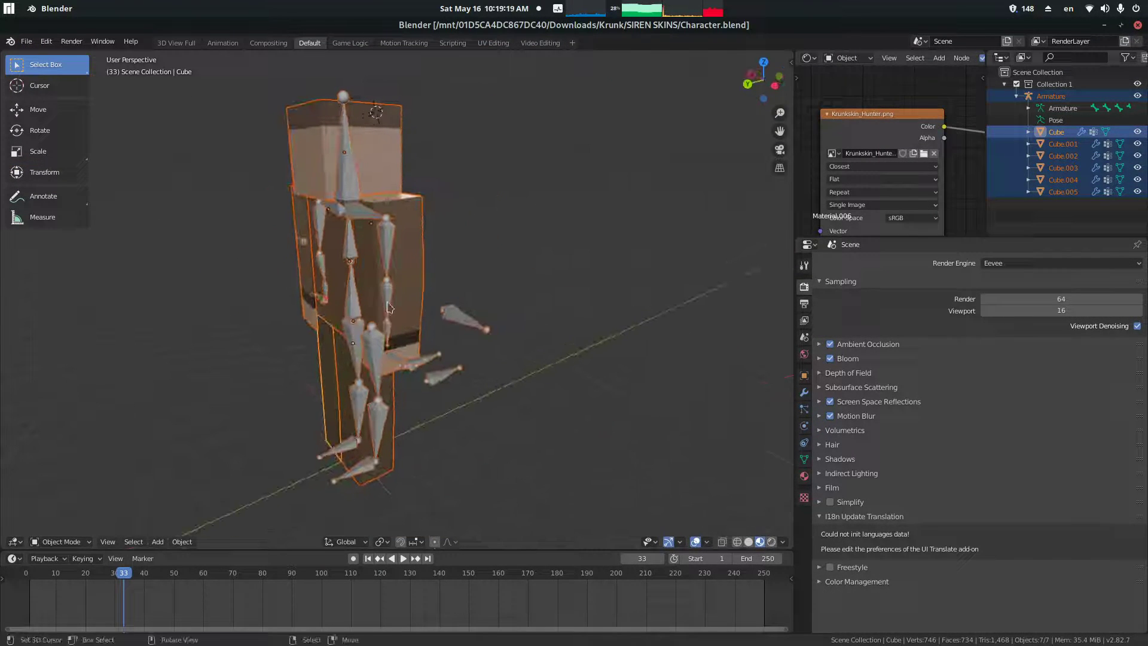
{"action": "right_click", "coordinate": [387, 308]}
{"action": "key", "text": "ctrl+Tab"}
{"action": "right_click", "coordinate": [396, 358]}
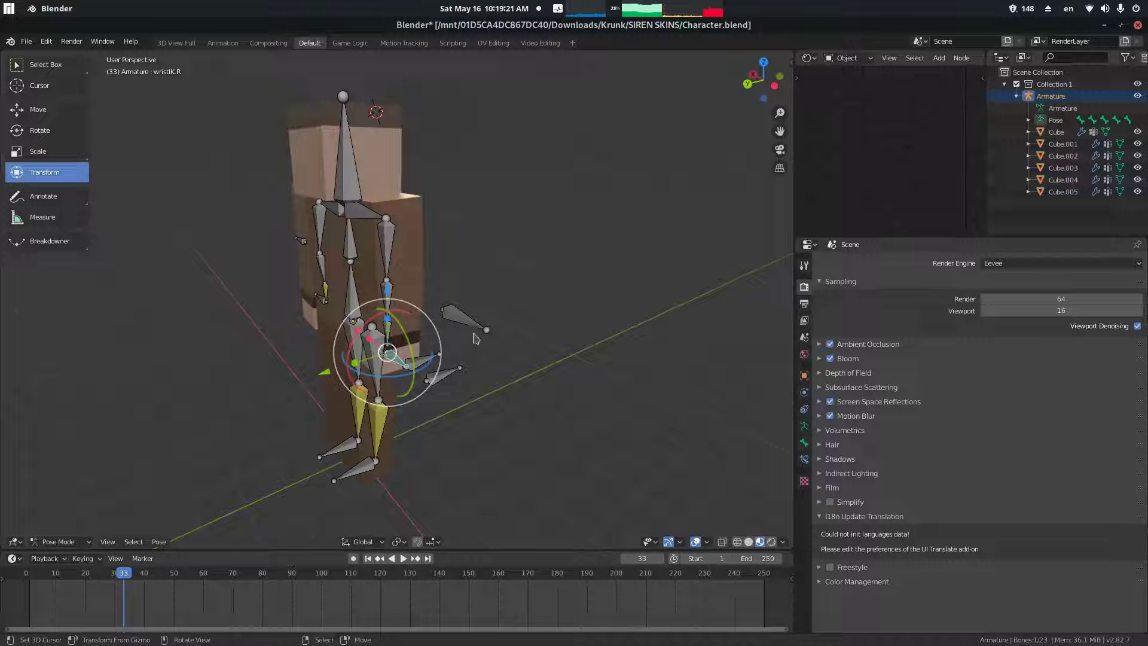
{"action": "key", "text": "g"}
{"action": "left_click", "coordinate": [544, 243]}
- Raise the right elbow IK bone and inspect how the right arm mesh bends
{"action": "right_click", "coordinate": [464, 317]}
{"action": "key", "text": "g"}
{"action": "left_click", "coordinate": [508, 191]}
{"action": "middle_click_drag", "start_coordinate": [554, 283], "coordinate": [311, 216]}
{"action": "scroll", "coordinate": [367, 279], "scroll_direction": "up", "scroll_amount": 3}
- Discard the pose changes in Character.blend and open the recent file Character2.blend
{"action": "left_click", "coordinate": [26, 41]}
{"action": "mouse_move", "coordinate": [74, 82]}
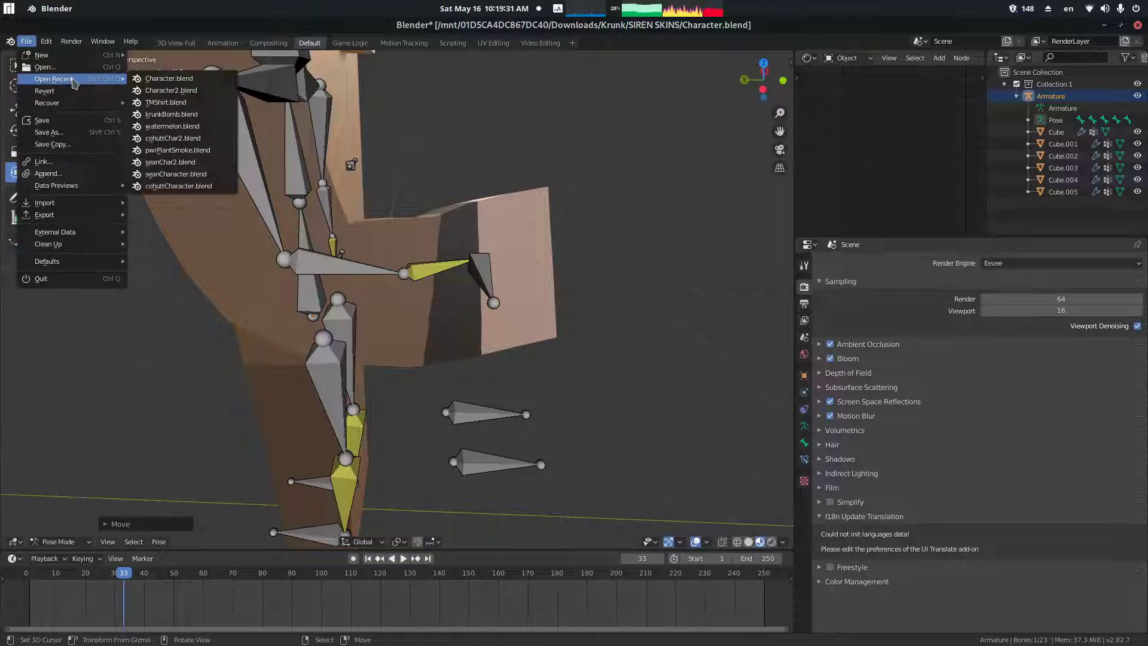
{"action": "left_click", "coordinate": [159, 89]}
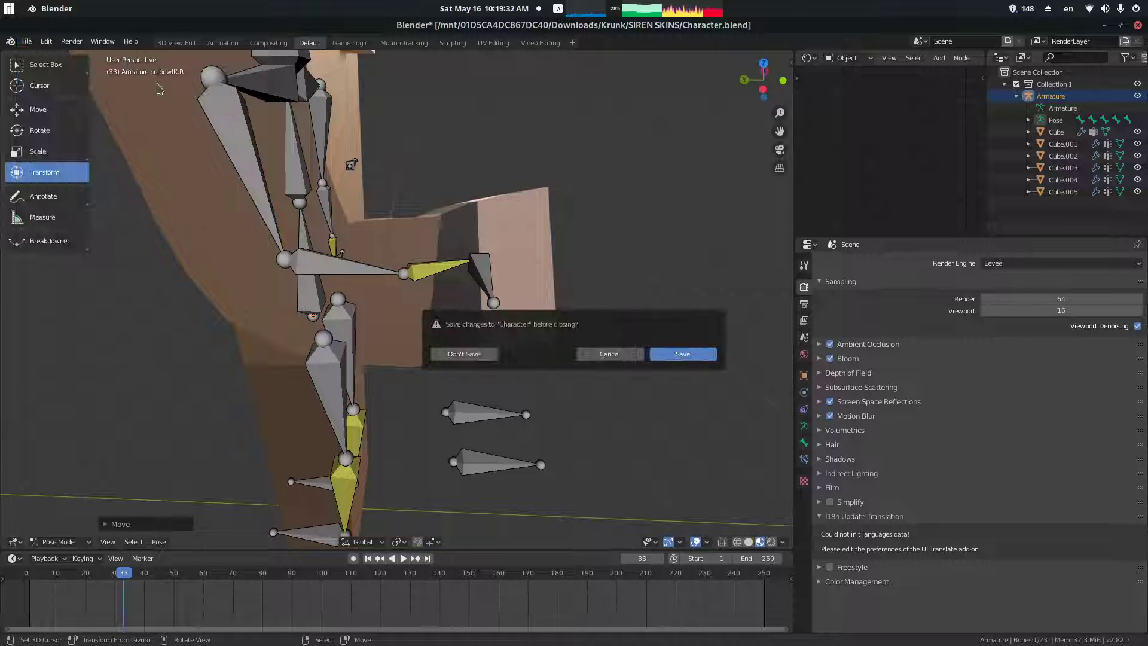
{"action": "left_click", "coordinate": [479, 358]}
{"action": "left_click", "coordinate": [10, 42]}
{"action": "mouse_move", "coordinate": [26, 41]}
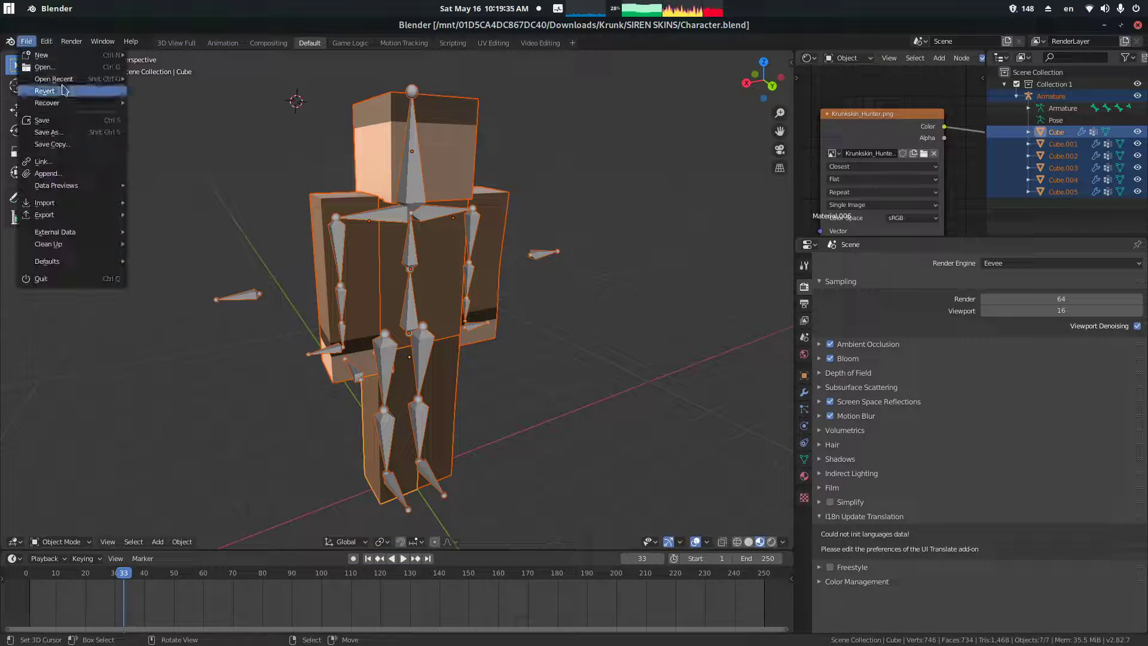
{"action": "mouse_move", "coordinate": [66, 83]}
{"action": "left_click", "coordinate": [161, 90]}
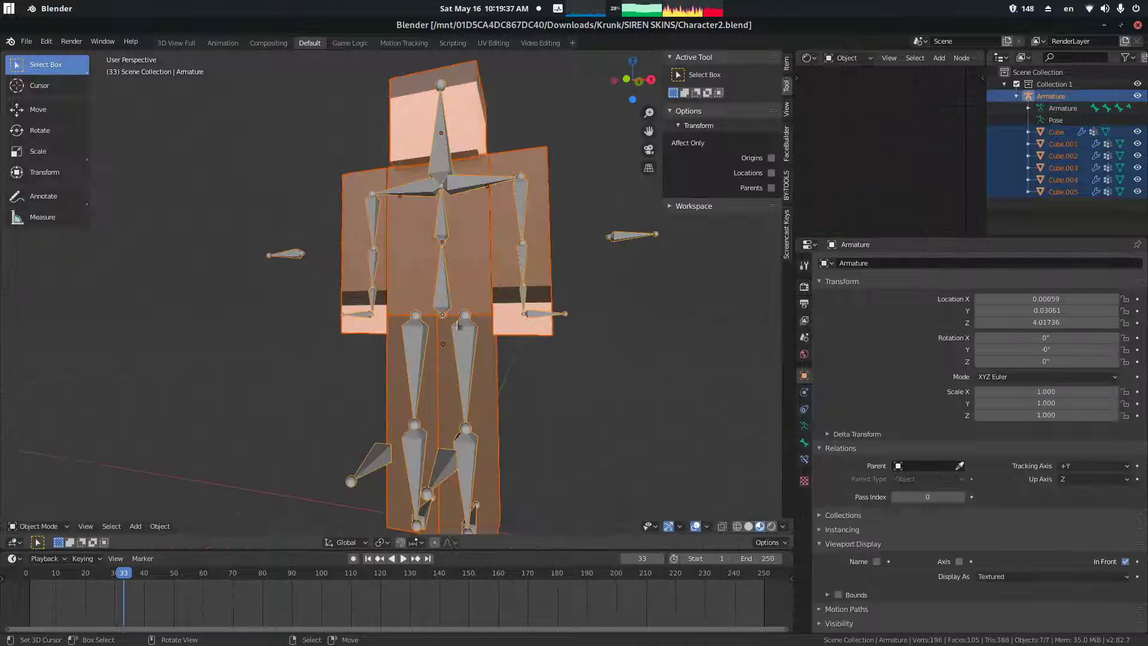
- Copy the character's armature and all its cube meshes, and start a new General file
{"action": "key", "text": "ctrl+c"}
{"action": "key", "text": "ctrl+n"}
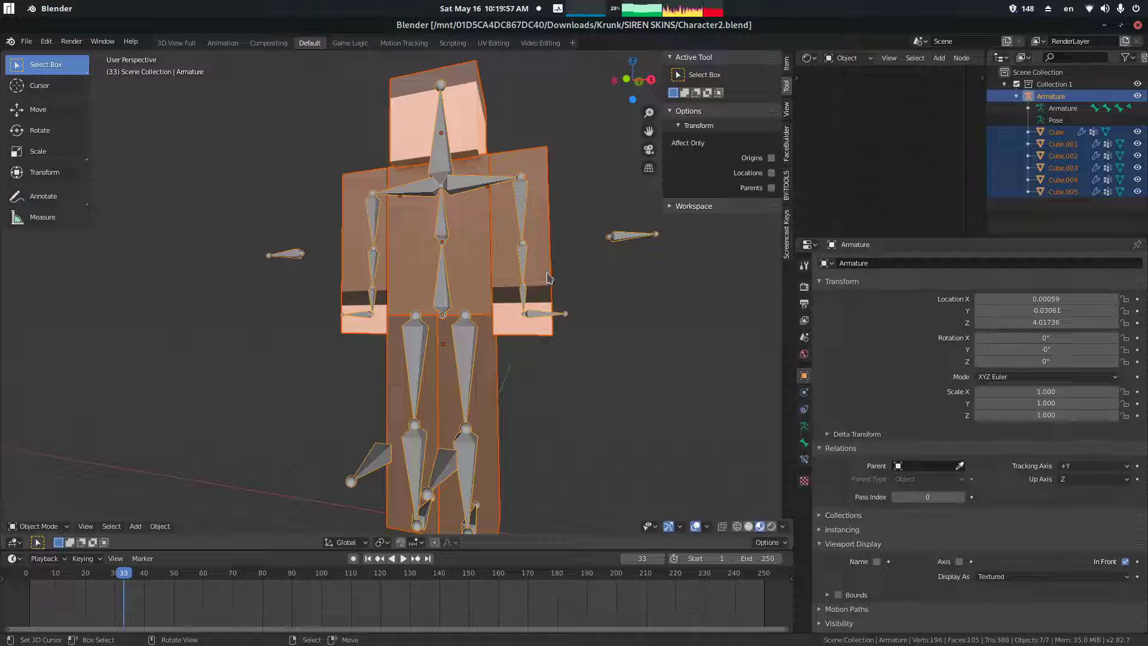
{"action": "key", "text": "ctrl+n"}
{"action": "left_click", "coordinate": [549, 270]}
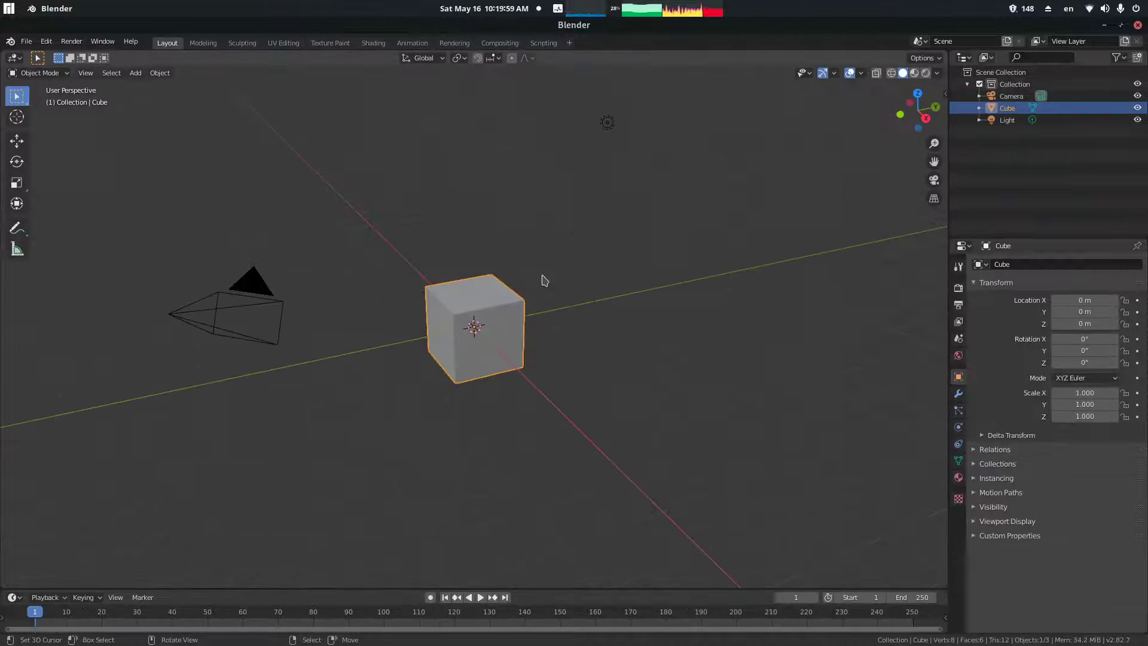
- Delete the default camera, cube and light from the new scene
{"action": "key", "text": "a"}
{"action": "key", "text": "x"}
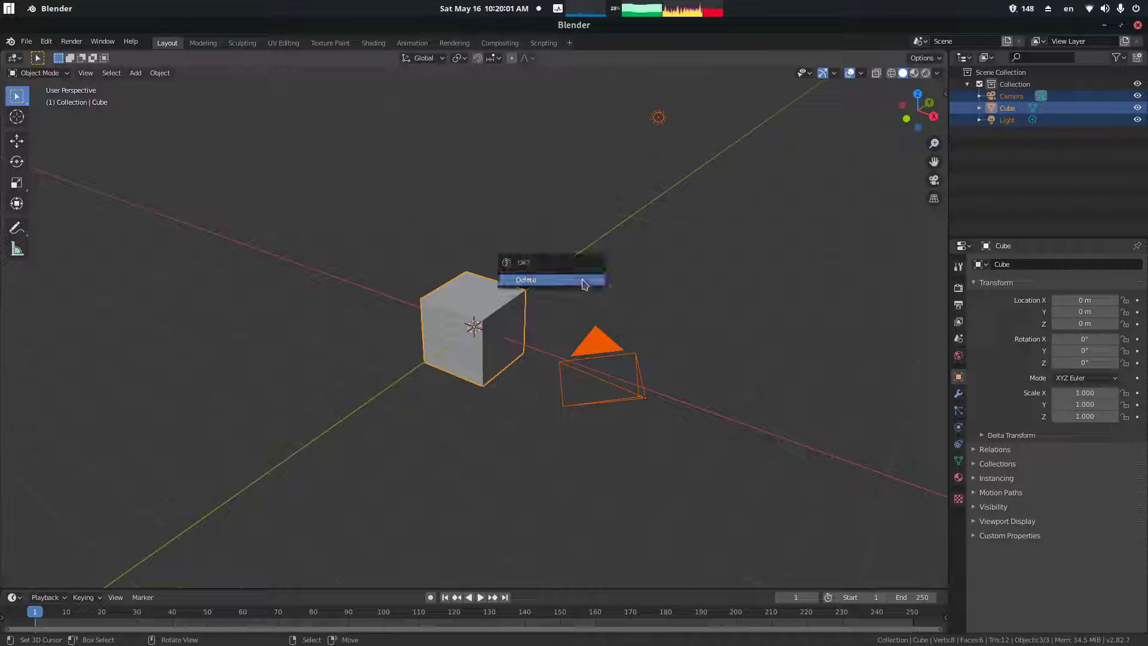
{"action": "left_click", "coordinate": [586, 288]}
- Turn on Screencast Keys in the new file and hide the sidebar
{"action": "key", "text": "n"}
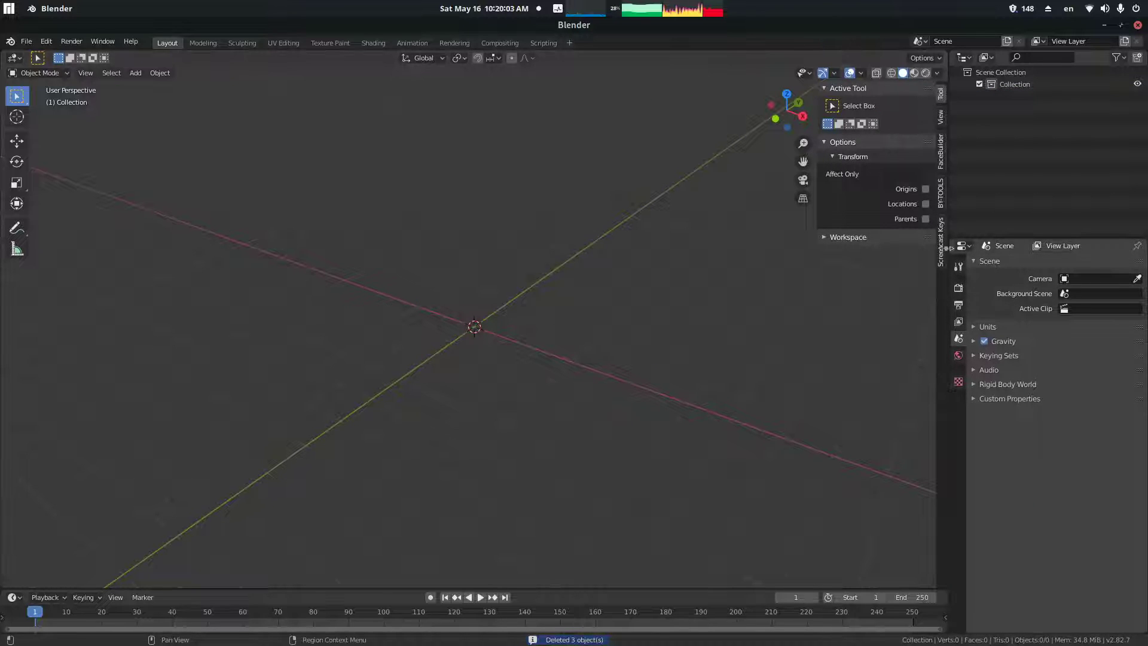
{"action": "left_click", "coordinate": [941, 246]}
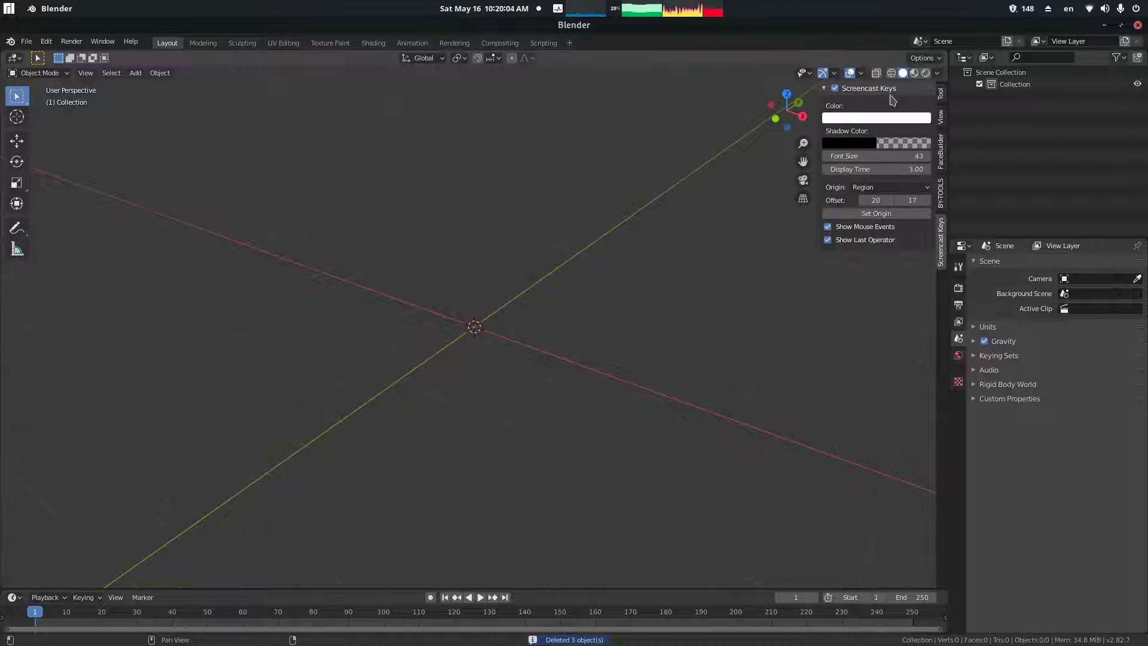
{"action": "left_click", "coordinate": [835, 88]}
{"action": "mouse_move", "coordinate": [604, 197]}
{"action": "middle_mouse_down"}
{"action": "mouse_move", "coordinate": [582, 200]}
{"action": "mouse_move", "coordinate": [615, 187]}
{"action": "mouse_move", "coordinate": [600, 230]}
{"action": "mouse_move", "coordinate": [634, 250]}
{"action": "mouse_move", "coordinate": [632, 218]}
{"action": "mouse_move", "coordinate": [646, 253]}
{"action": "mouse_move", "coordinate": [498, 213]}
{"action": "mouse_move", "coordinate": [631, 176]}
{"action": "mouse_move", "coordinate": [615, 179]}
{"action": "middle_mouse_up"}
{"action": "key", "text": "n"}
- Paste the copied character rig and meshes into the empty scene
{"action": "key", "text": "ctrl+v"}
{"action": "right_click", "coordinate": [501, 219]}
{"action": "middle_click_drag", "start_coordinate": [615, 234], "coordinate": [413, 198], "text": "shift"}
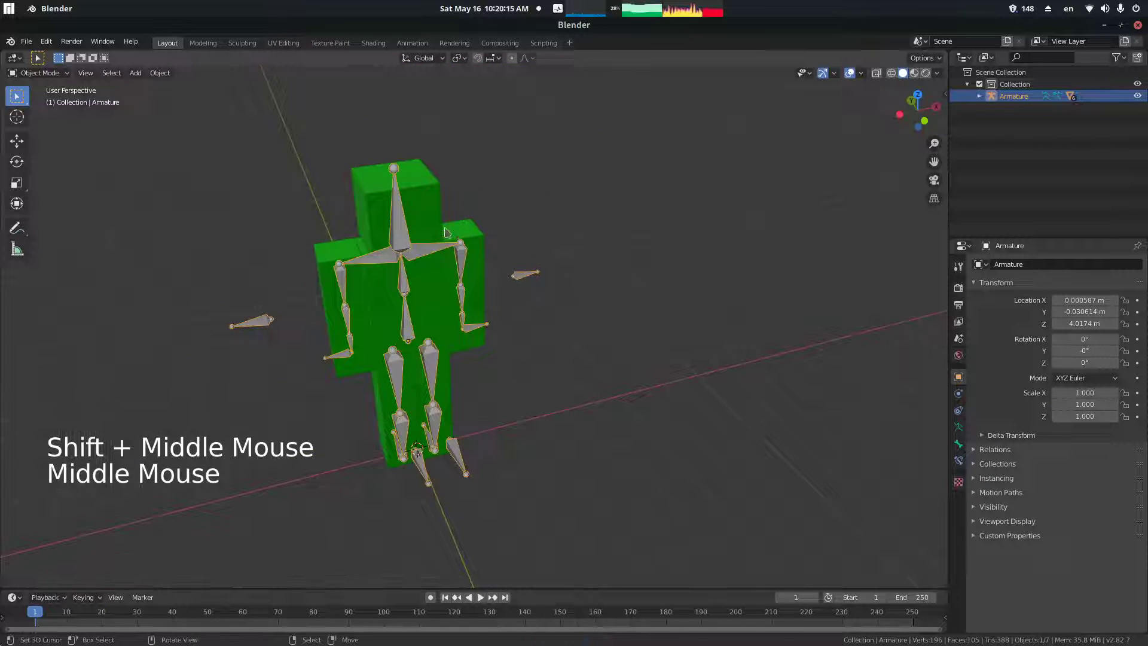
- Select the character's head mesh and show it in the Shading workspace with Material Preview shading
{"action": "right_click", "coordinate": [405, 193]}
{"action": "left_click", "coordinate": [373, 43]}
{"action": "key", "text": "z"}
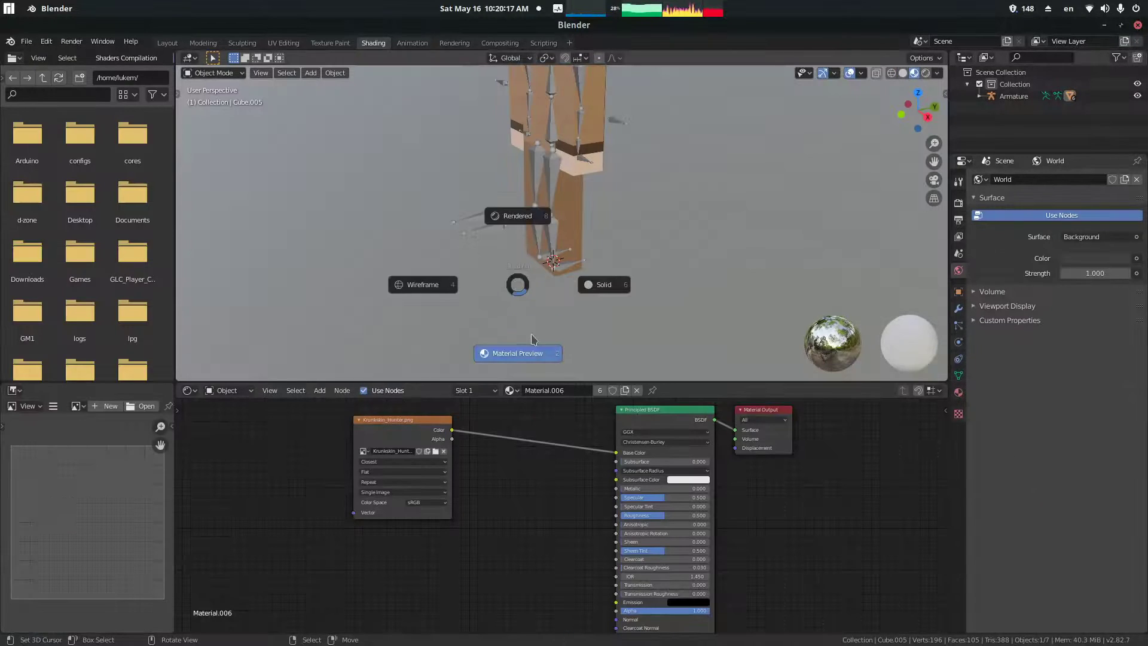
{"action": "key", "text": "z"}
{"action": "middle_click_drag", "start_coordinate": [542, 216], "coordinate": [566, 303], "text": "shift"}
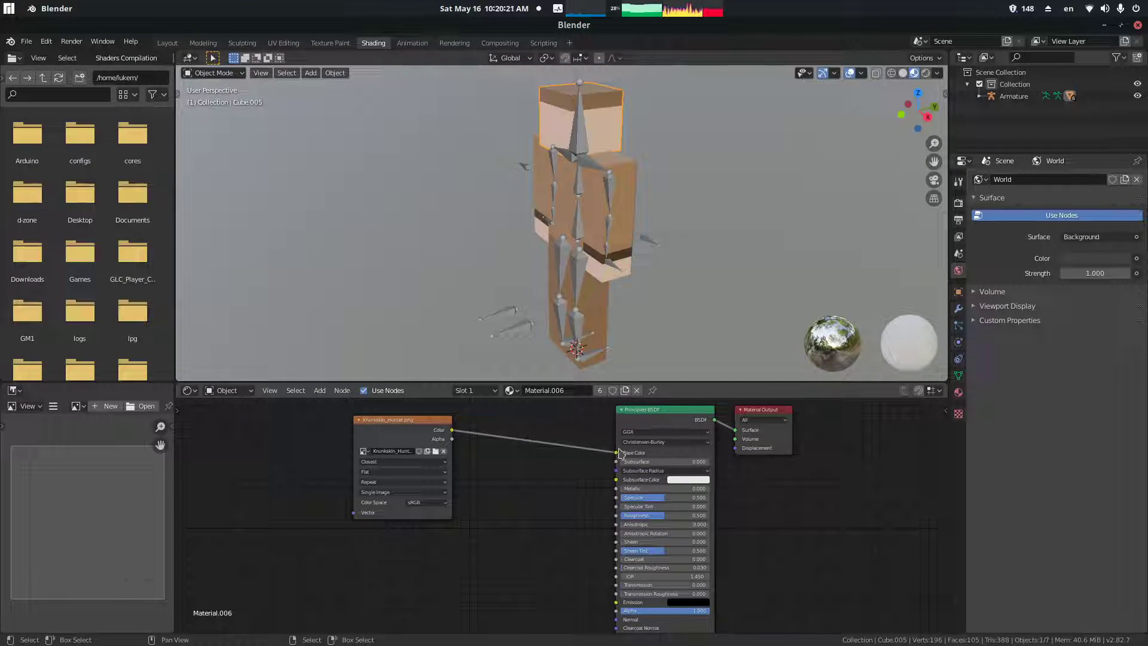
- Disconnect the Krunkskin_Hunter.png image texture from the Principled BSDF's Base Color and open the scene's render settings
{"action": "left_click_drag", "start_coordinate": [617, 453], "coordinate": [618, 457]}
{"action": "middle_click_drag", "start_coordinate": [869, 262], "coordinate": [933, 253]}
{"action": "left_click", "coordinate": [958, 394]}
{"action": "left_click", "coordinate": [957, 205]}
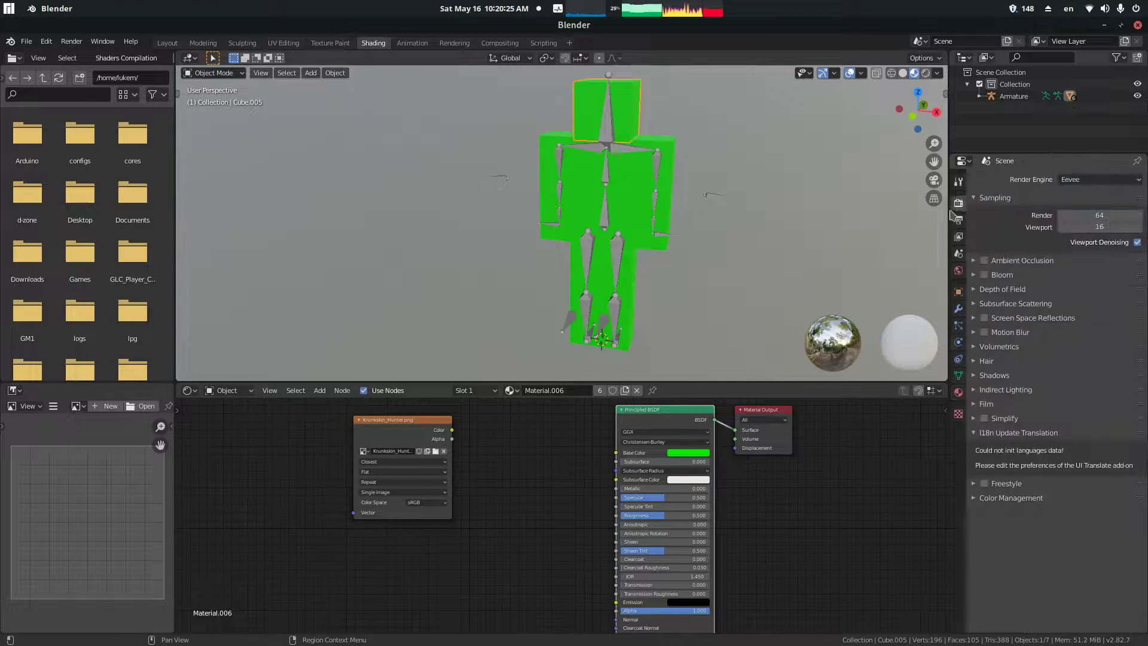
- Connect the Krunkskin_Hunter.png image texture's Color output to the Principled BSDF's Base Color
{"action": "left_click", "coordinate": [958, 181]}
{"action": "left_click", "coordinate": [958, 203]}
{"action": "middle_click_drag", "start_coordinate": [831, 221], "coordinate": [759, 232]}
{"action": "left_click_drag", "start_coordinate": [452, 430], "coordinate": [616, 452]}
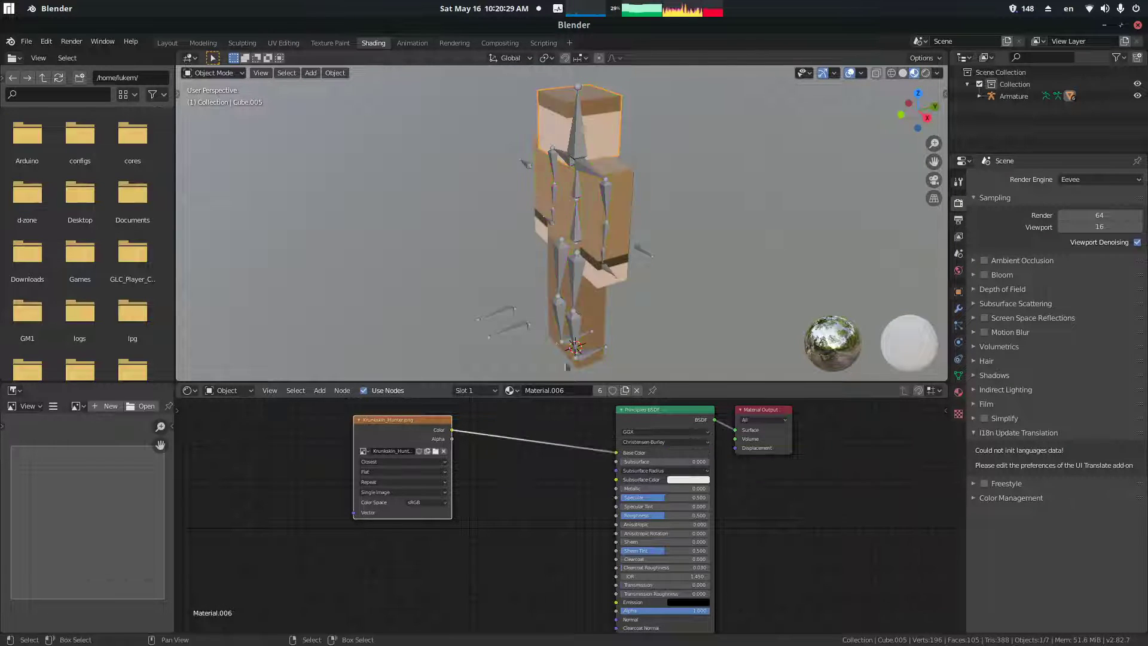
- Select the armature in the Layout workspace and frame the whole character
{"action": "double_click", "coordinate": [168, 43]}
{"action": "middle_click_drag", "start_coordinate": [502, 249], "coordinate": [541, 232]}
{"action": "key", "text": "KP_Decimal"}
{"action": "right_click", "coordinate": [478, 282]}
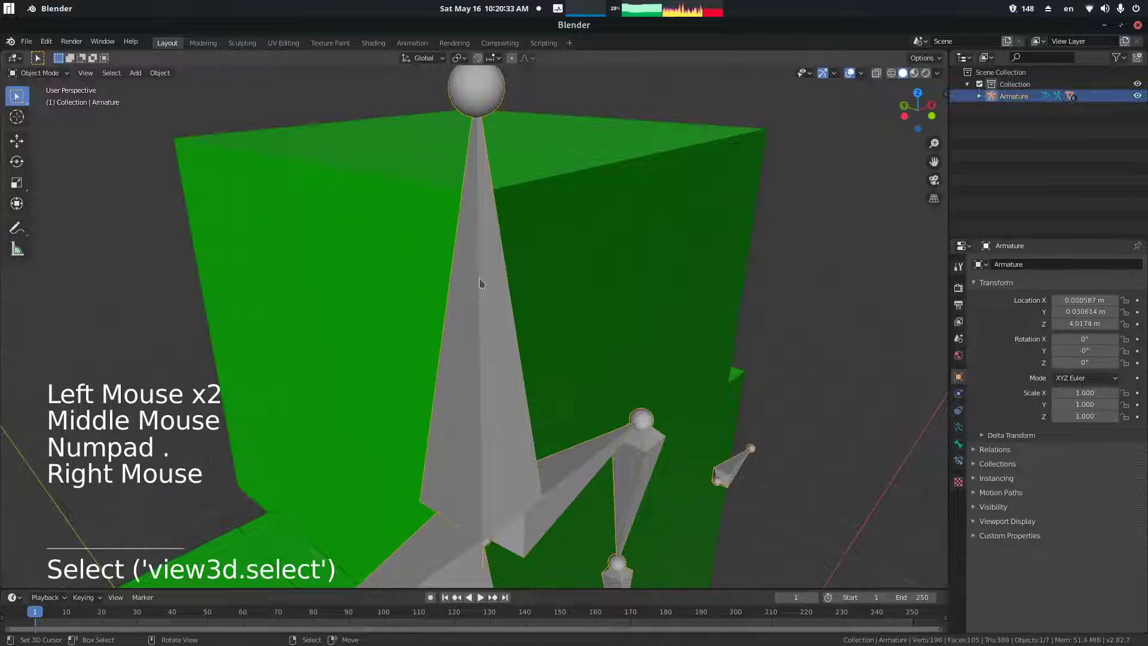
{"action": "key", "text": "KP_Decimal"}
{"action": "mouse_move", "coordinate": [672, 235]}
{"action": "middle_mouse_down"}
{"action": "mouse_move", "coordinate": [464, 256]}
{"action": "mouse_move", "coordinate": [413, 248]}
{"action": "mouse_move", "coordinate": [592, 187]}
{"action": "mouse_move", "coordinate": [702, 205]}
{"action": "mouse_move", "coordinate": [514, 138]}
{"action": "middle_mouse_up"}
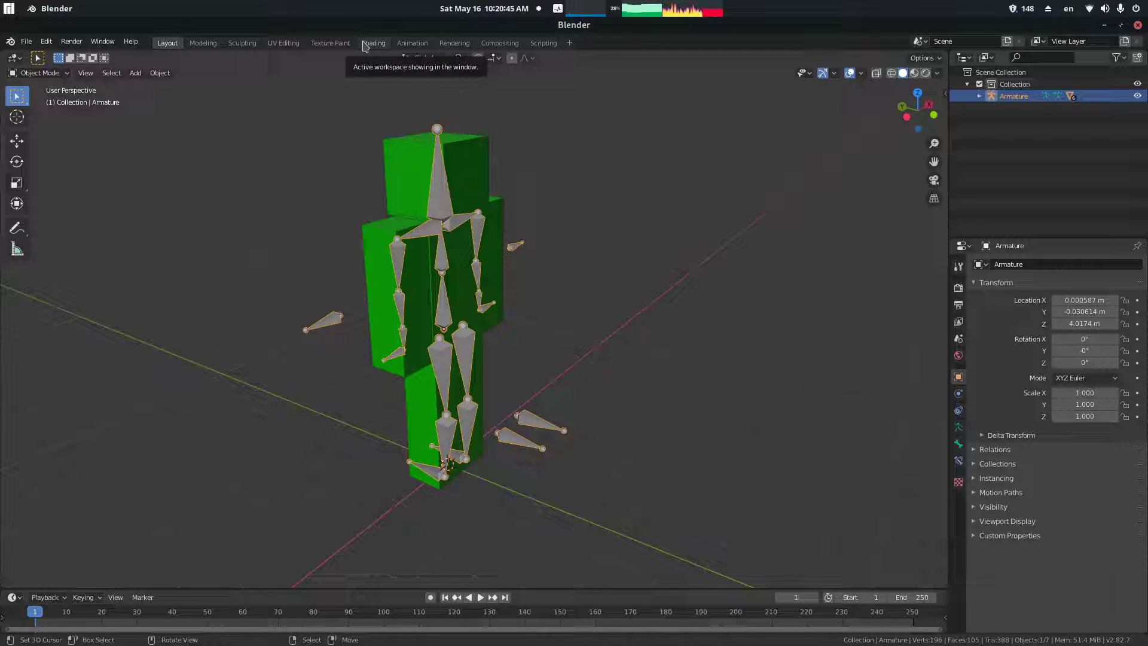
- Select the head mesh in the Shading workspace and compare the character's look there with the Layout workspace
{"action": "left_click", "coordinate": [372, 43]}
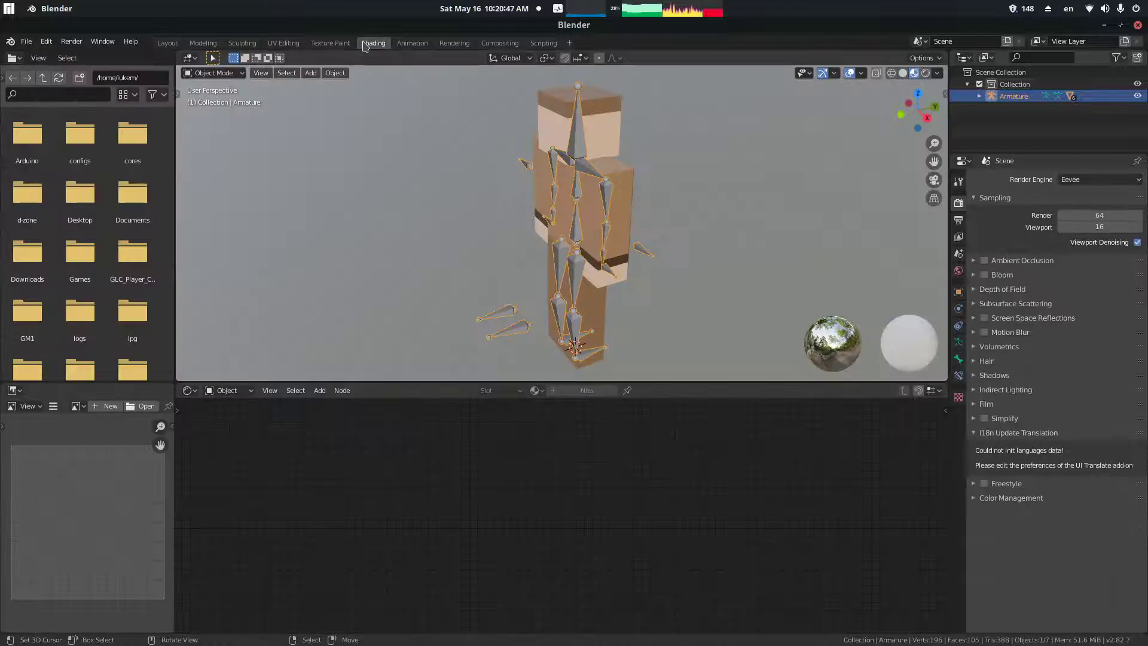
{"action": "left_click", "coordinate": [616, 128]}
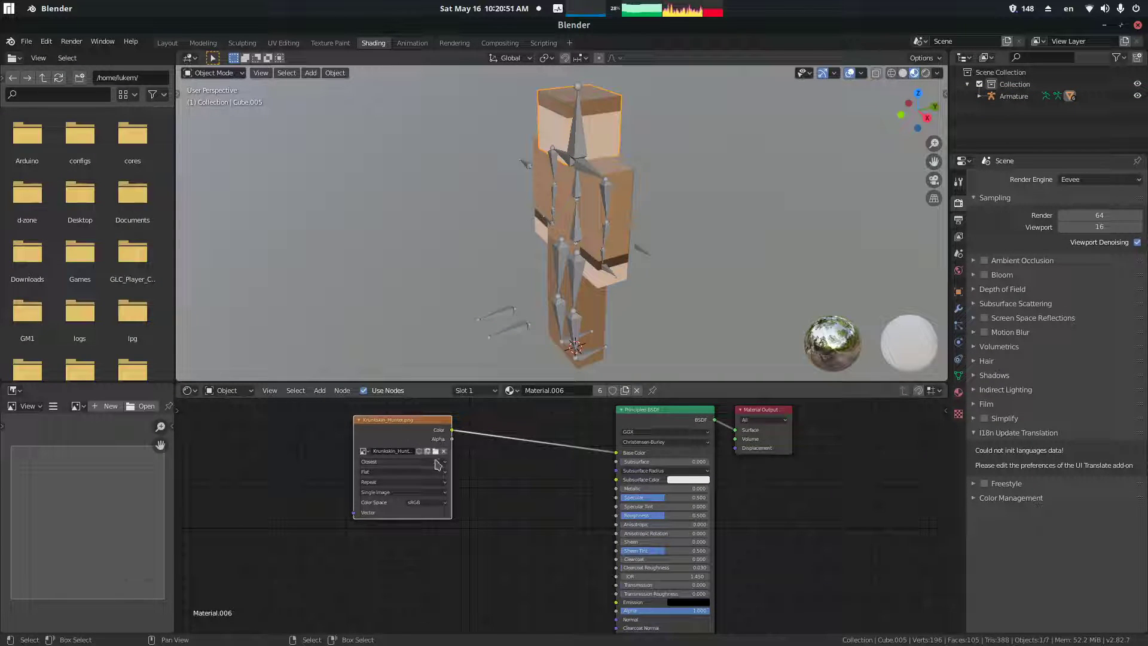
{"action": "left_click", "coordinate": [167, 43]}
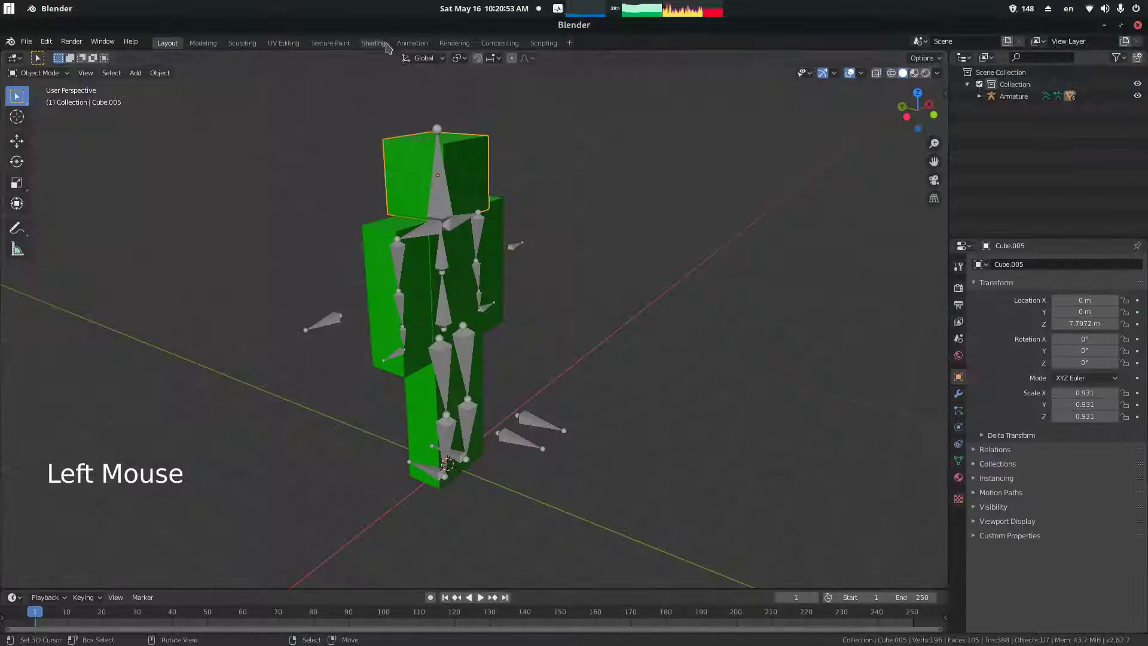
{"action": "left_click", "coordinate": [380, 44]}
{"action": "left_click", "coordinate": [168, 43]}
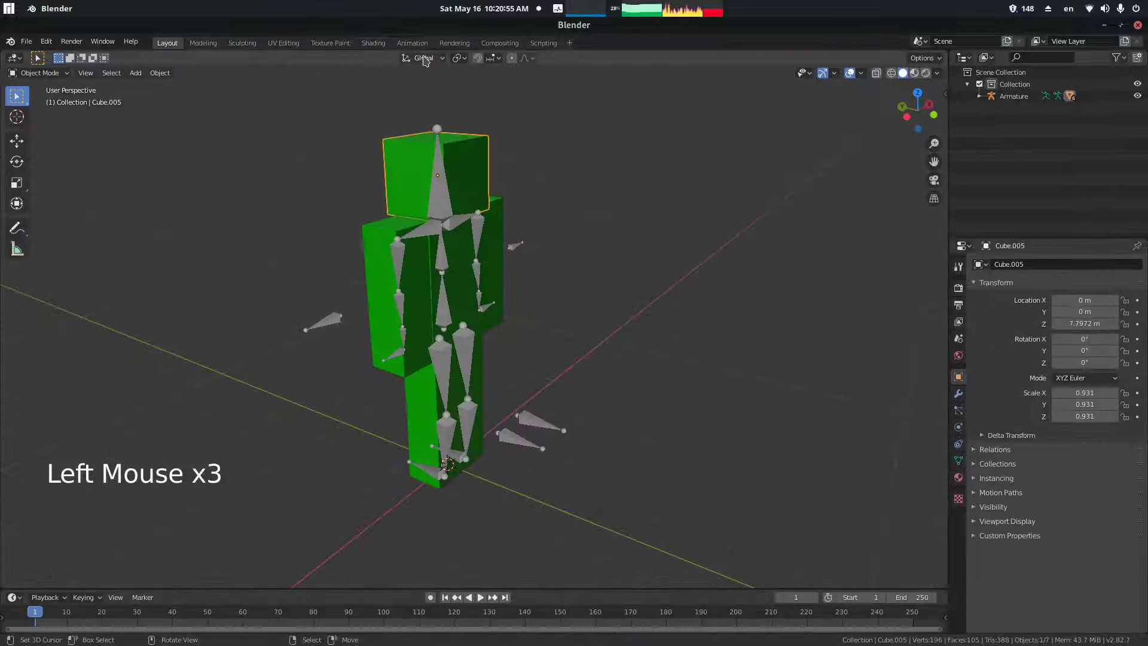
{"action": "left_click", "coordinate": [373, 43]}
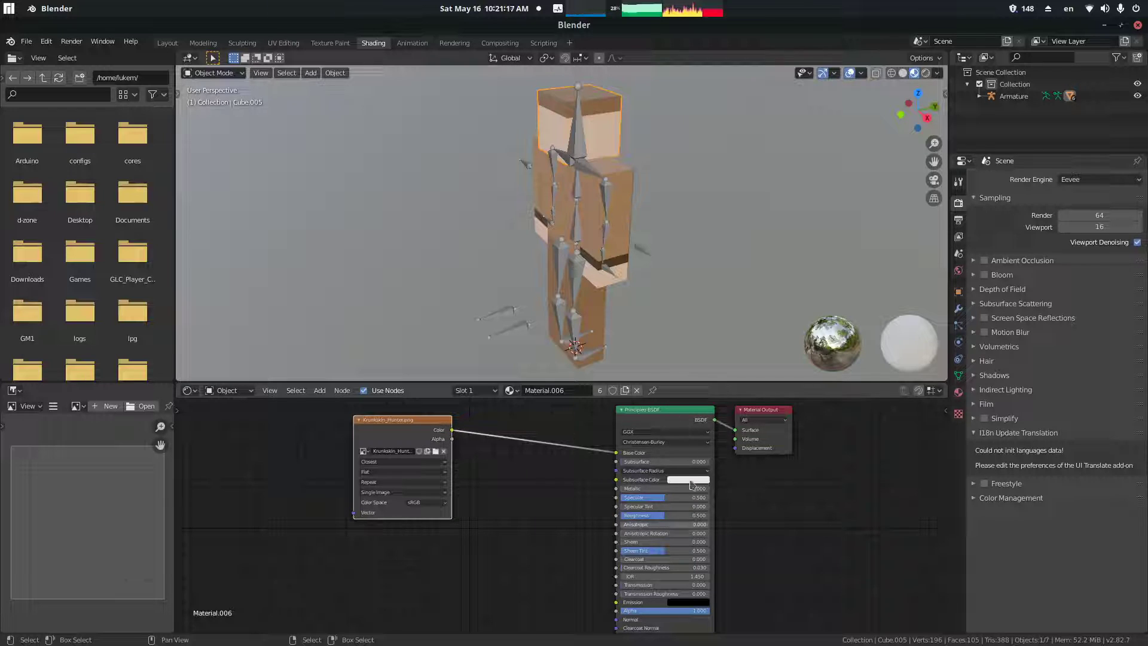
- Try linking the image texture's Color directly to the Material Output's Surface, and restore the Principled BSDF link
{"action": "left_click_drag", "start_coordinate": [456, 428], "coordinate": [737, 439]}
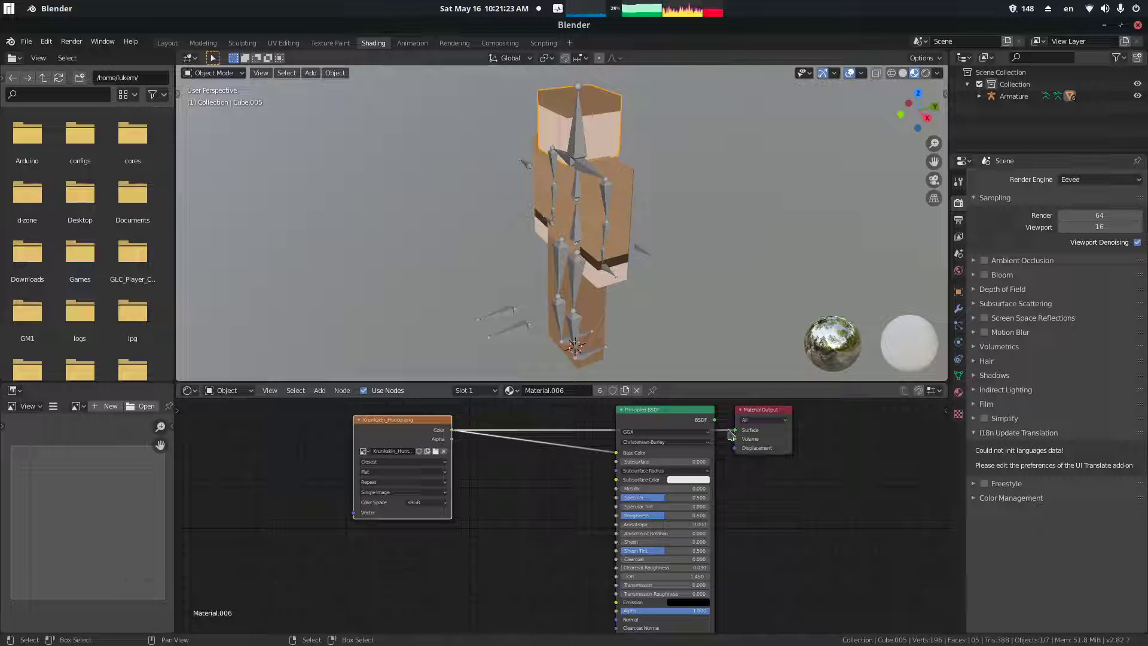
{"action": "left_click", "coordinate": [716, 422]}
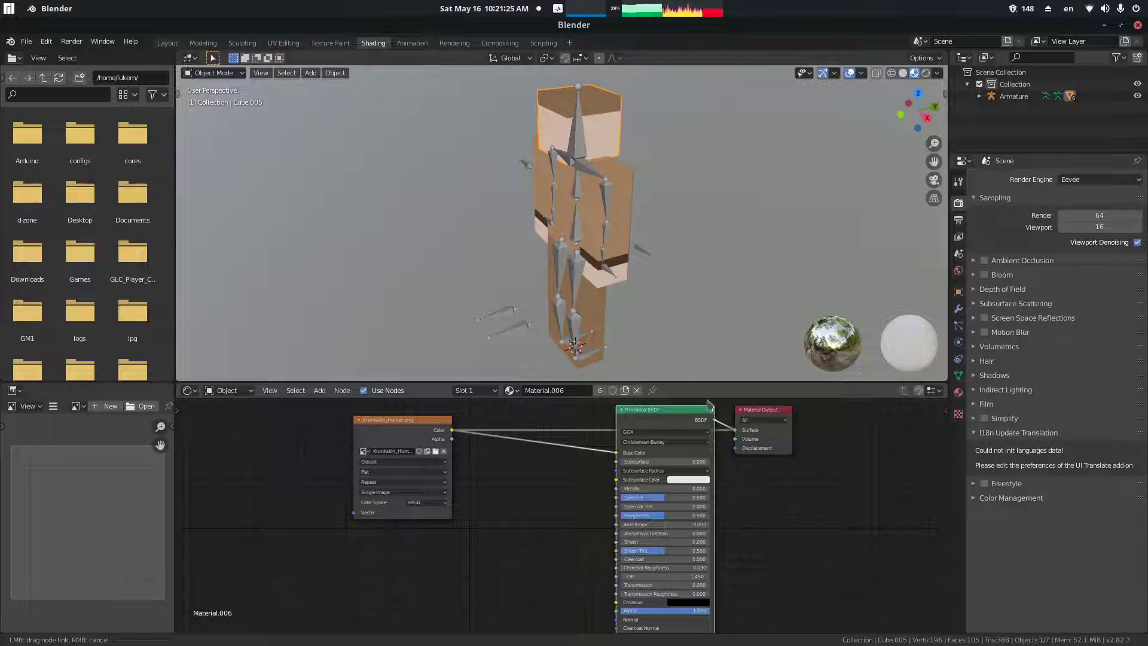
{"action": "left_click_drag", "start_coordinate": [716, 412], "coordinate": [715, 419]}
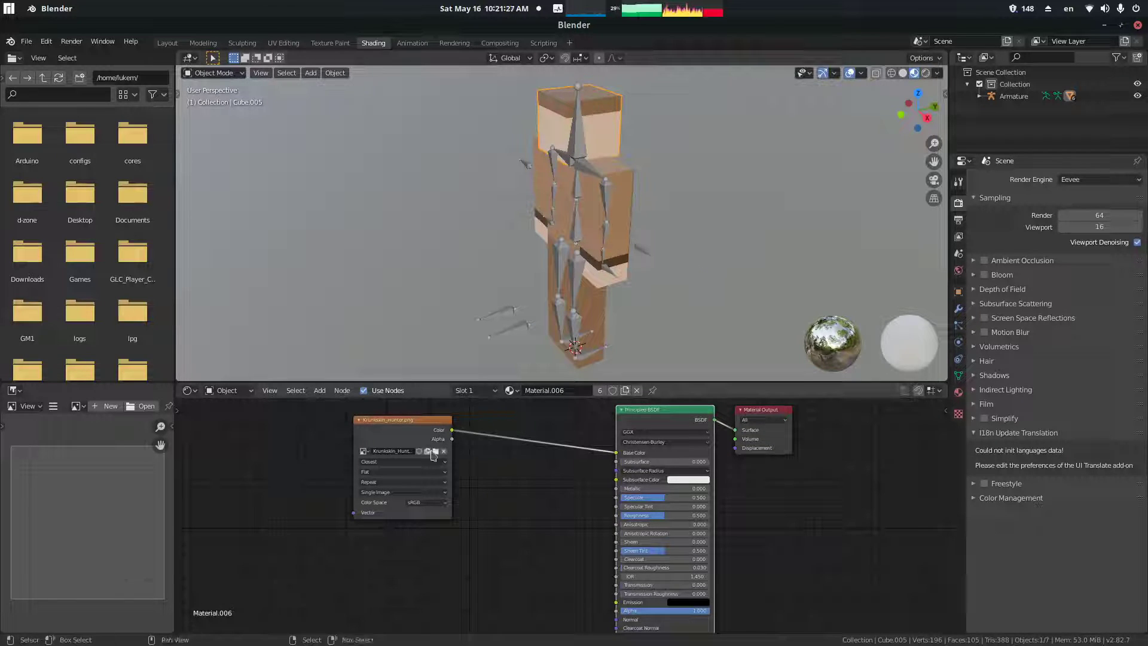
- Load Krunkskin_vantablack.png from the Krunk folder into the image texture node
{"action": "left_click", "coordinate": [361, 460]}
{"action": "left_click", "coordinate": [383, 470]}
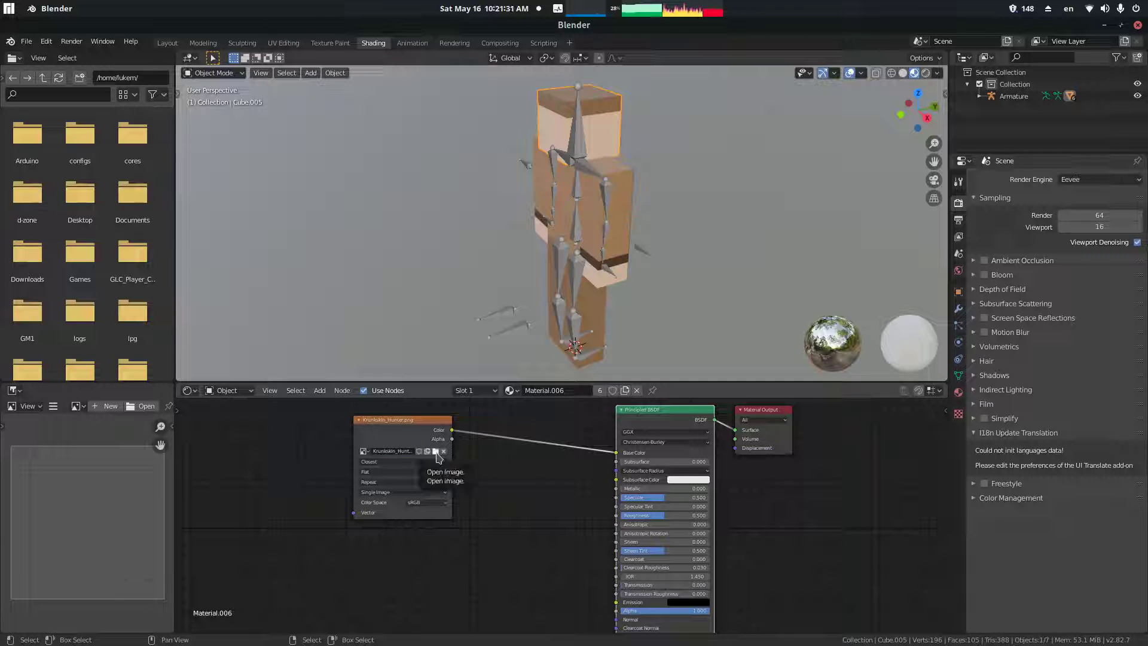
{"action": "left_click", "coordinate": [436, 452]}
{"action": "left_click", "coordinate": [463, 283]}
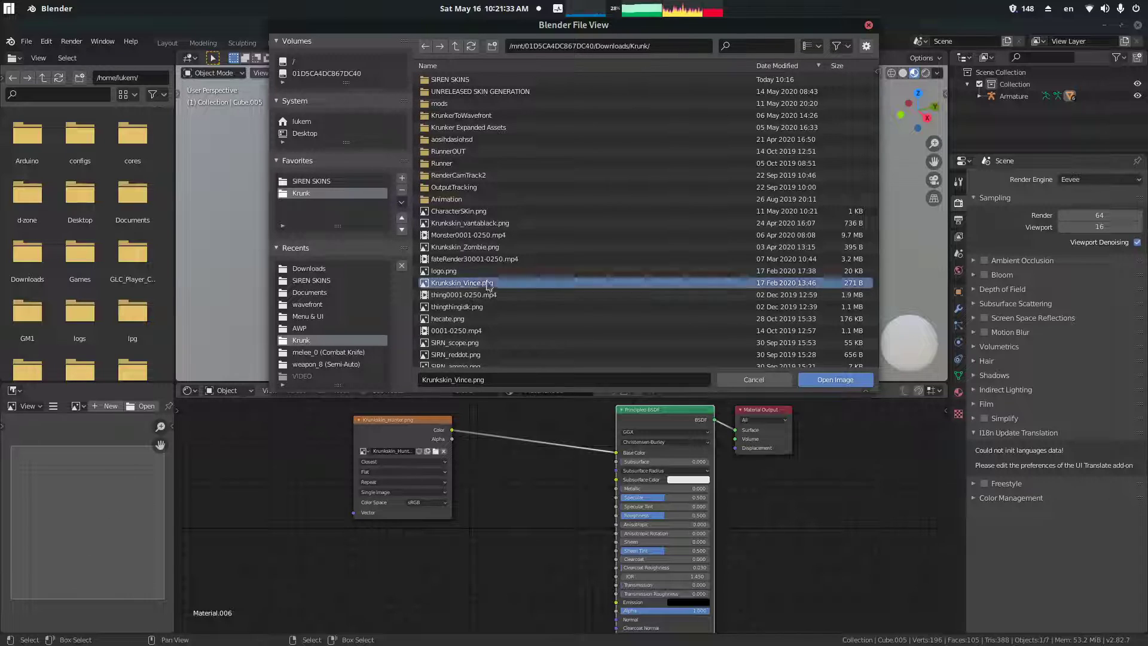
{"action": "left_click", "coordinate": [490, 224]}
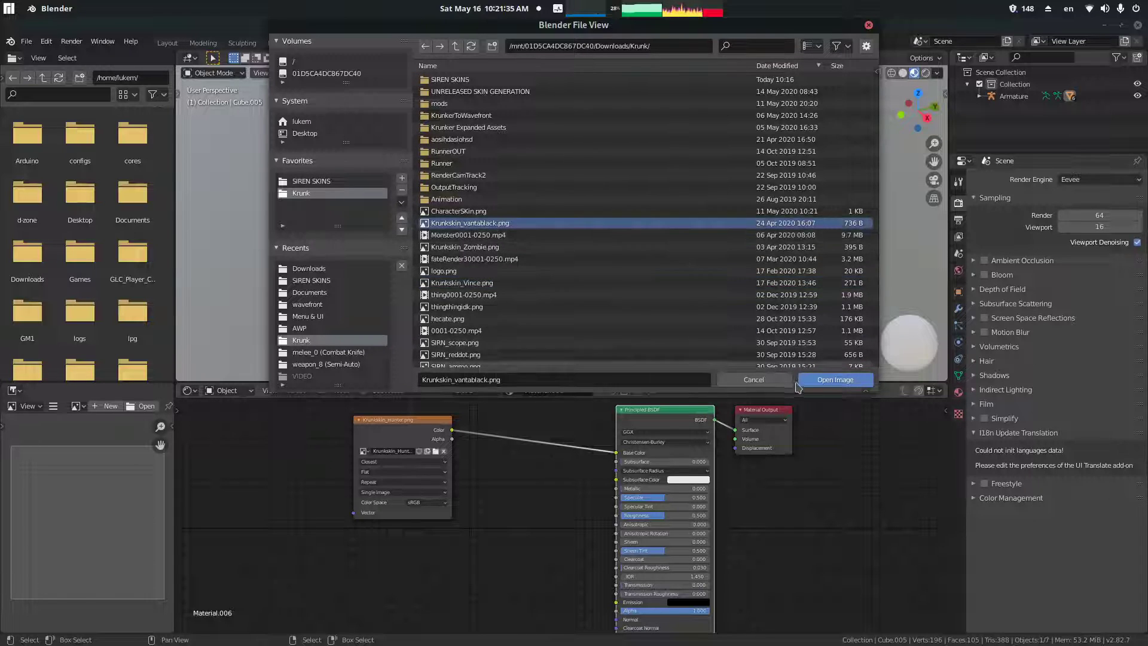
{"action": "left_click", "coordinate": [835, 380]}
{"action": "mouse_move", "coordinate": [647, 233]}
{"action": "middle_mouse_down"}
{"action": "mouse_move", "coordinate": [538, 230]}
{"action": "mouse_move", "coordinate": [649, 233]}
{"action": "middle_mouse_up"}
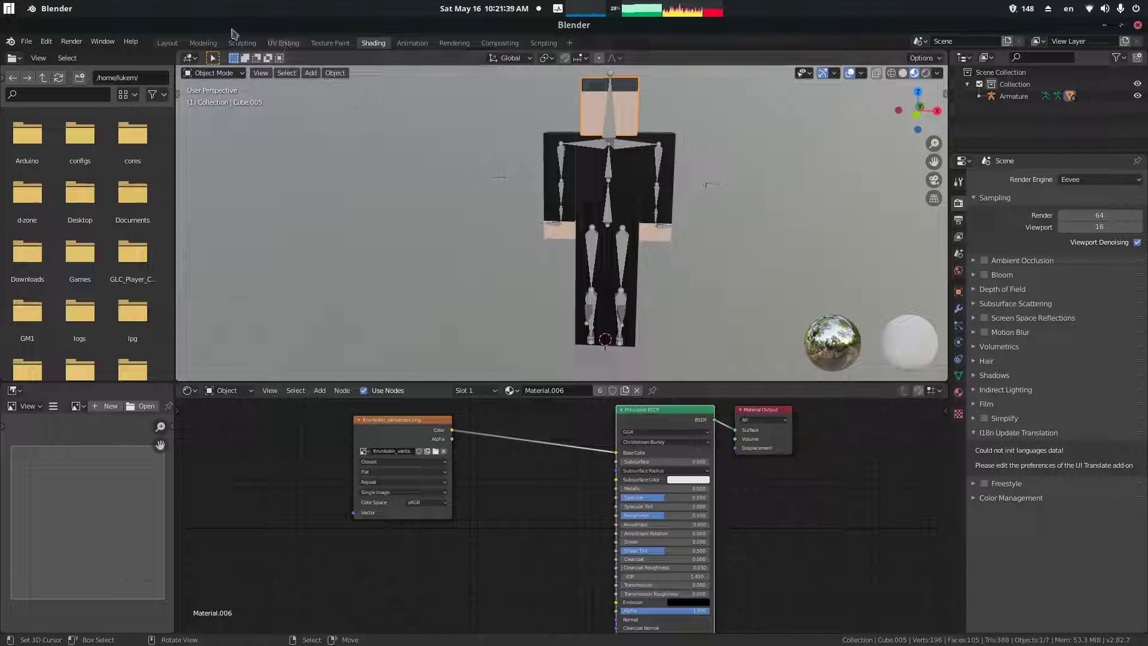
- In the Layout workspace, change Material.006's Viewport Display color to a slightly different green
{"action": "left_click", "coordinate": [167, 43]}
{"action": "mouse_move", "coordinate": [497, 226]}
{"action": "middle_mouse_down"}
{"action": "mouse_move", "coordinate": [310, 310]}
{"action": "mouse_move", "coordinate": [326, 215]}
{"action": "mouse_move", "coordinate": [378, 197]}
{"action": "middle_mouse_up"}
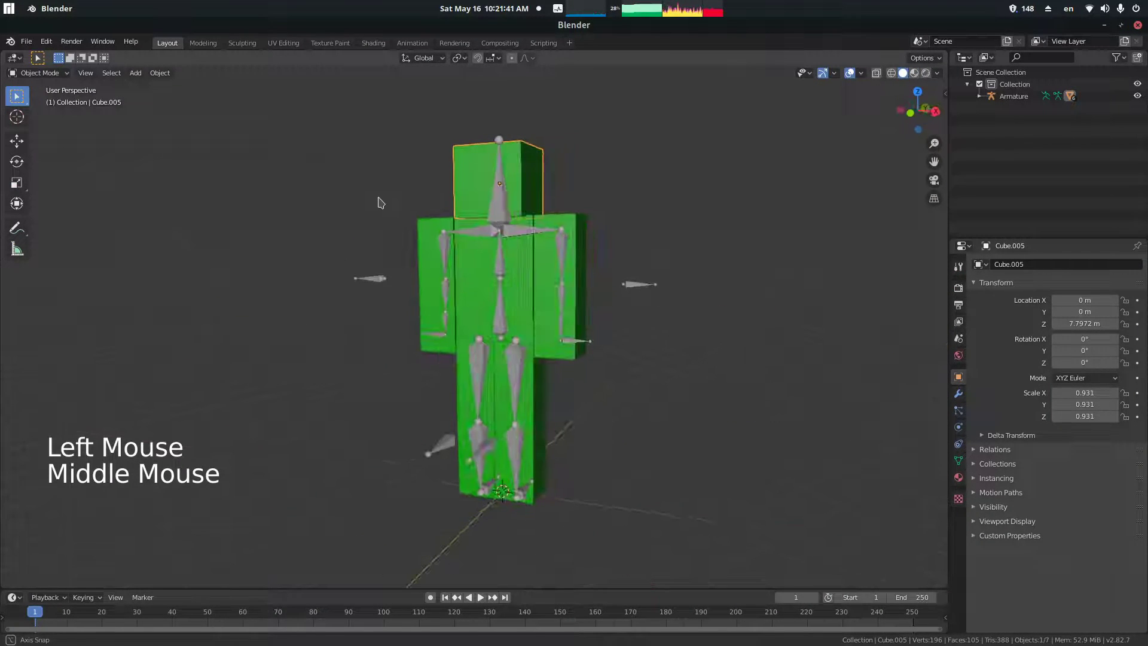
{"action": "middle_click_drag", "start_coordinate": [522, 232], "coordinate": [618, 211]}
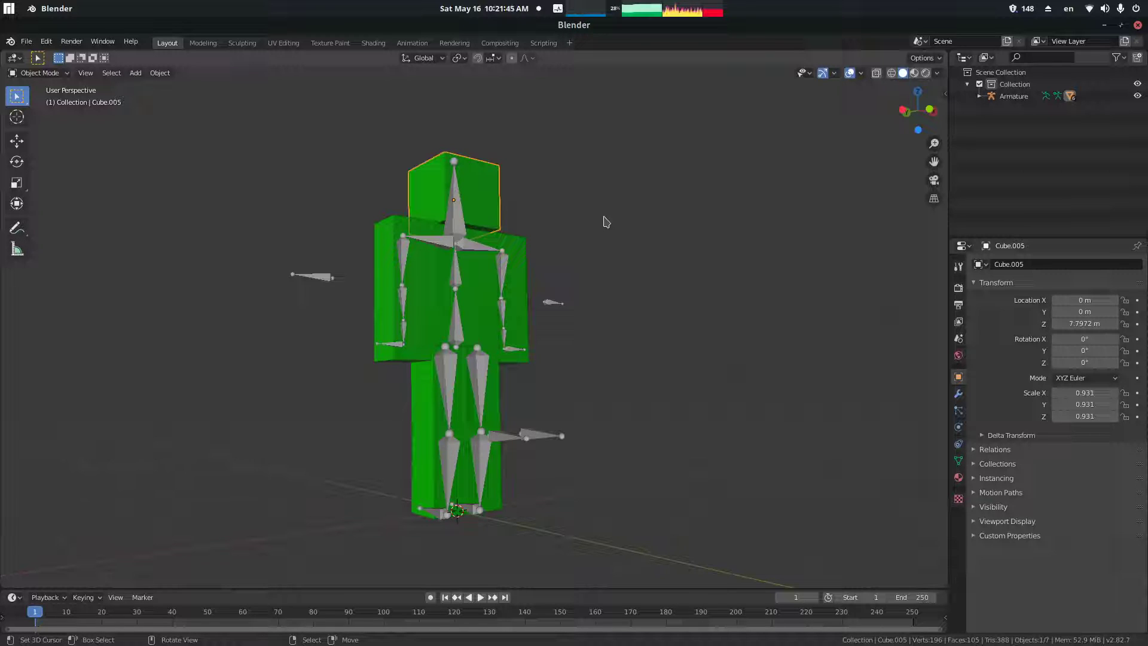
{"action": "left_click", "coordinate": [959, 477]}
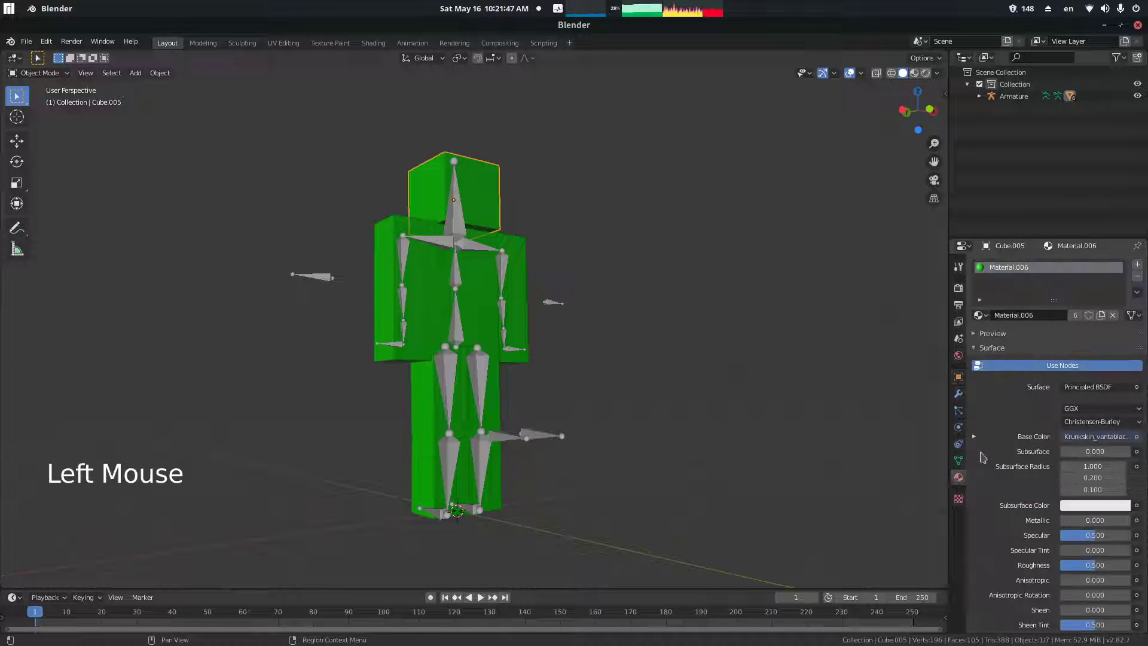
{"action": "scroll", "coordinate": [970, 468], "scroll_direction": "down", "scroll_amount": 4}
{"action": "scroll", "coordinate": [970, 467], "scroll_direction": "down", "scroll_amount": 13}
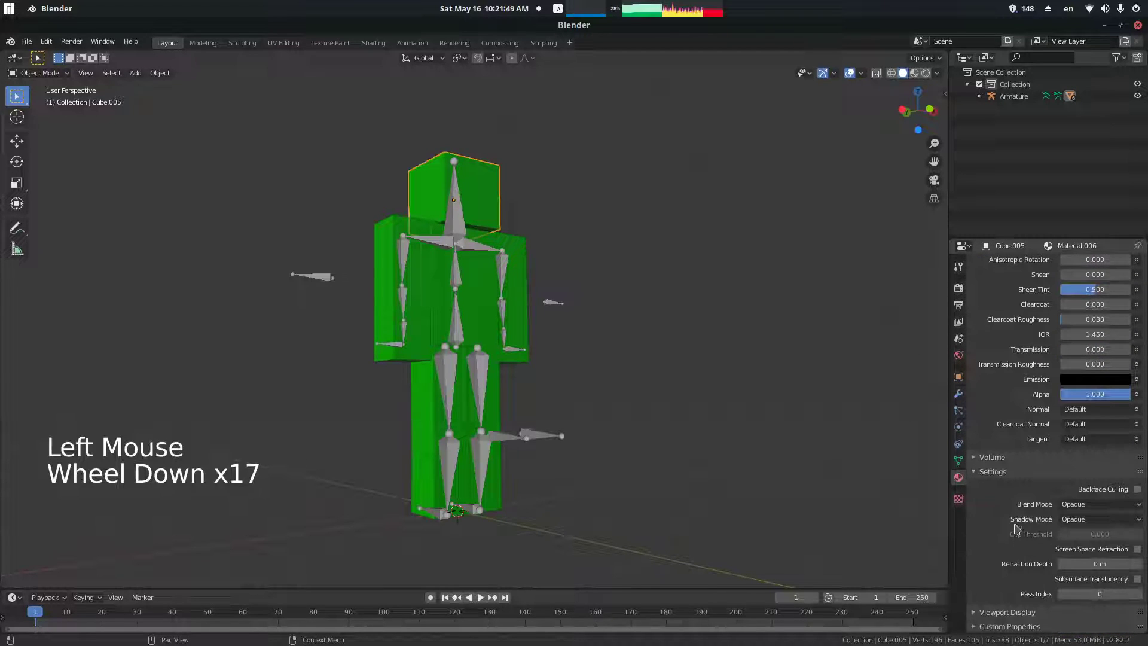
{"action": "left_click", "coordinate": [1007, 611]}
{"action": "scroll", "coordinate": [1016, 598], "scroll_direction": "down", "scroll_amount": 7}
{"action": "middle_click_drag", "start_coordinate": [738, 441], "coordinate": [761, 410]}
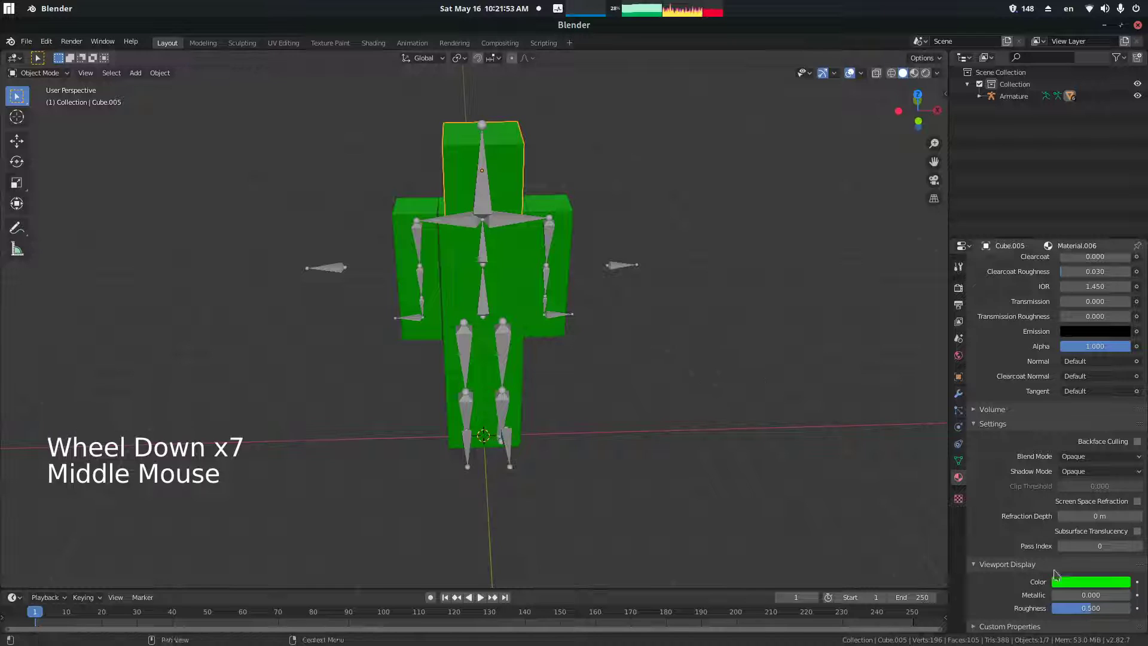
{"action": "left_click", "coordinate": [1091, 581]}
{"action": "left_click_drag", "start_coordinate": [1070, 475], "coordinate": [1027, 446]}
{"action": "middle_click_drag", "start_coordinate": [608, 325], "coordinate": [580, 336]}
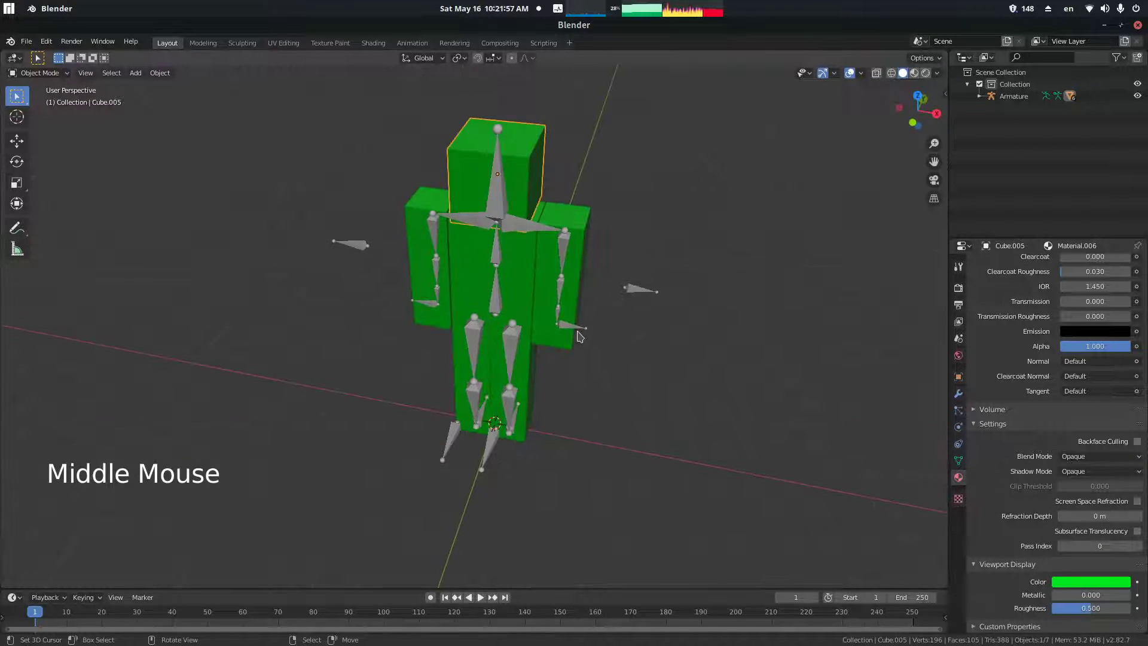
- Preview the character in Rendered shading, switch the Layout viewport to Material Preview, and show the active tool settings
{"action": "key", "text": "z"}
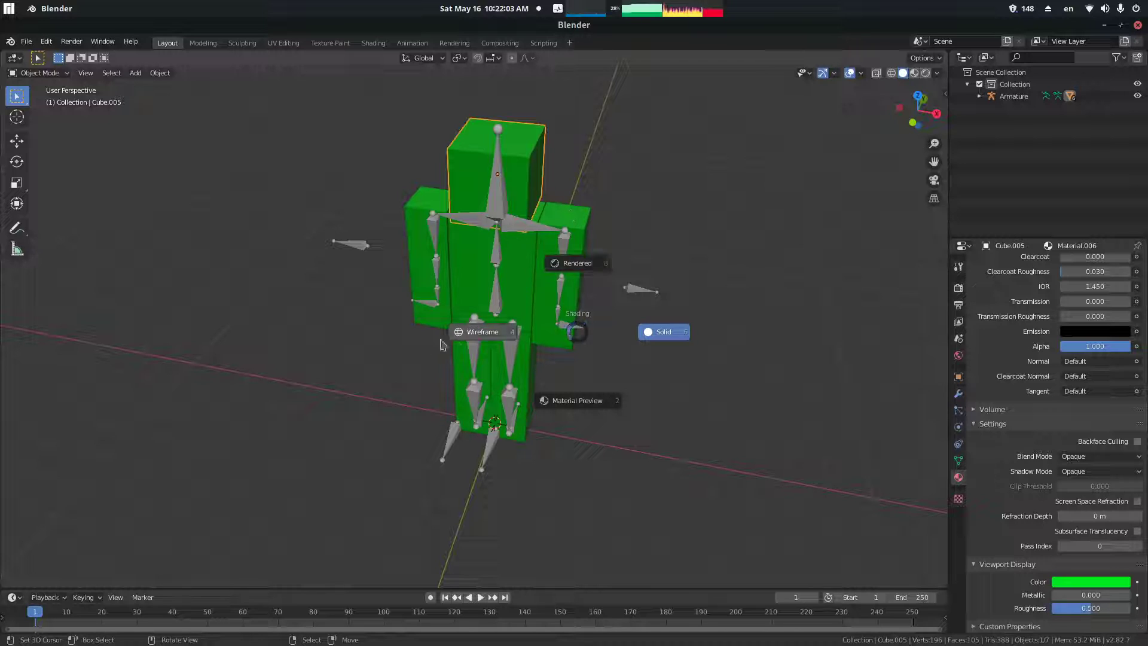
{"action": "left_click", "coordinate": [577, 199]}
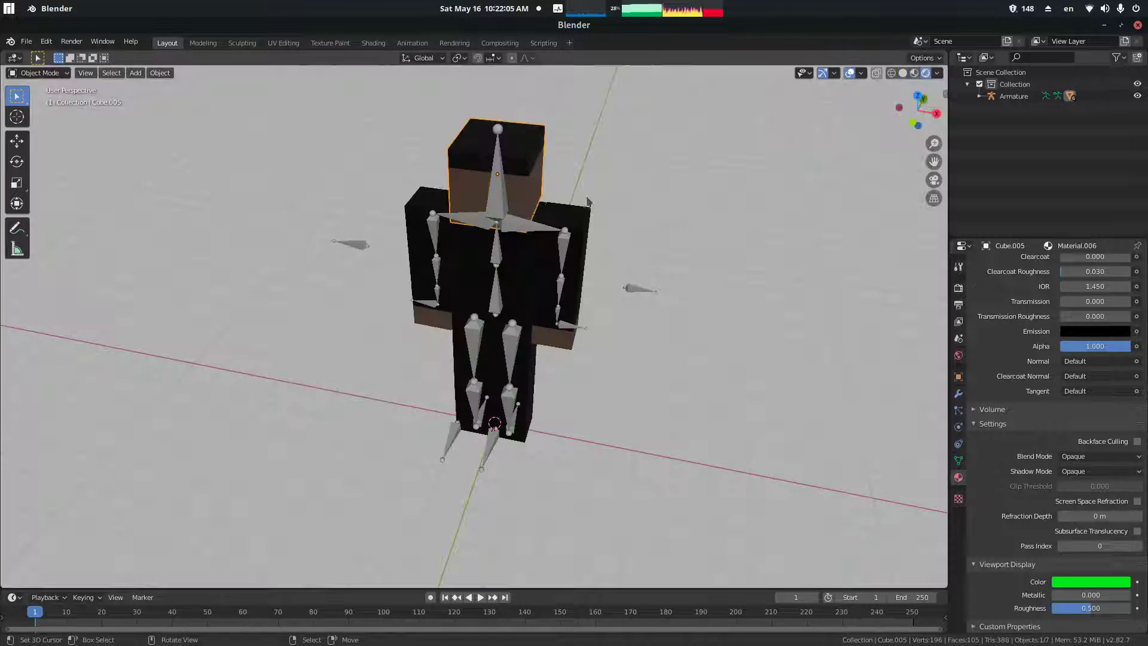
{"action": "middle_click_drag", "start_coordinate": [705, 185], "coordinate": [685, 128]}
{"action": "key", "text": "z"}
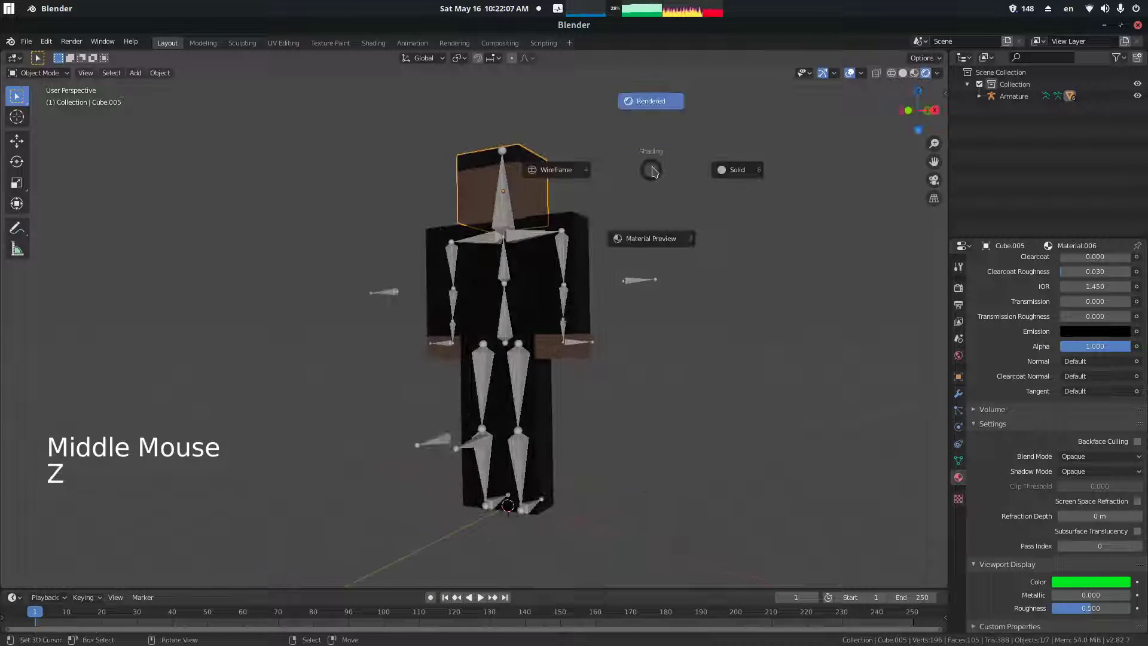
{"action": "left_click", "coordinate": [653, 242]}
{"action": "mouse_move", "coordinate": [636, 314]}
{"action": "middle_mouse_down"}
{"action": "mouse_move", "coordinate": [763, 334]}
{"action": "mouse_move", "coordinate": [668, 317]}
{"action": "mouse_move", "coordinate": [736, 356]}
{"action": "middle_mouse_up"}
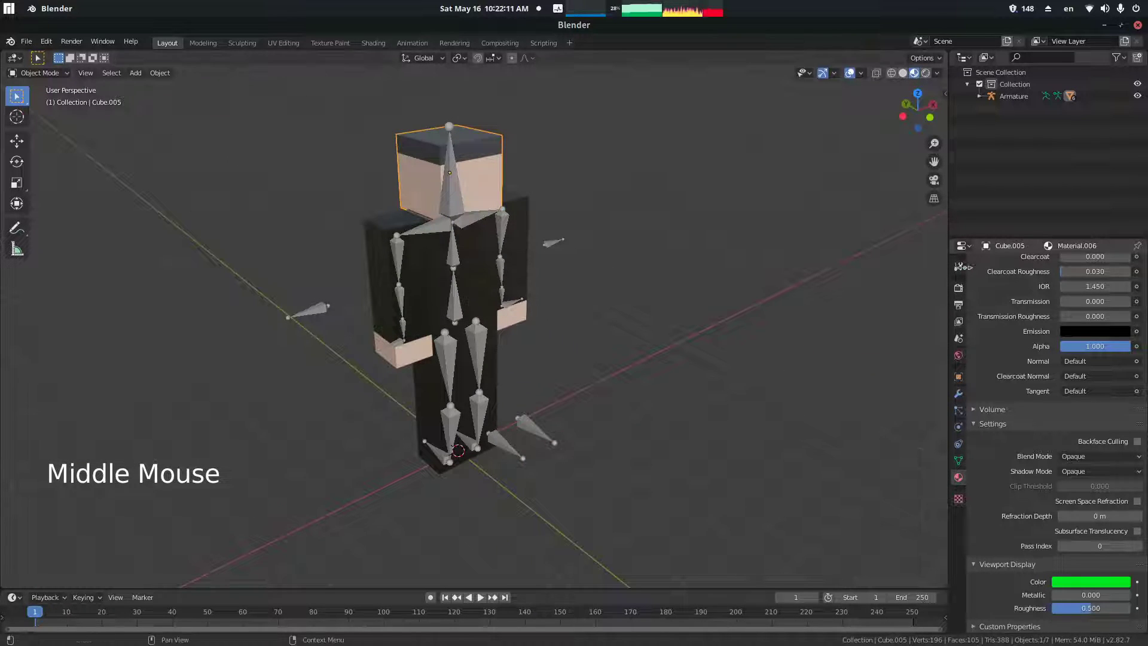
{"action": "left_click", "coordinate": [958, 266]}
{"action": "middle_click_drag", "start_coordinate": [686, 251], "coordinate": [584, 250]}
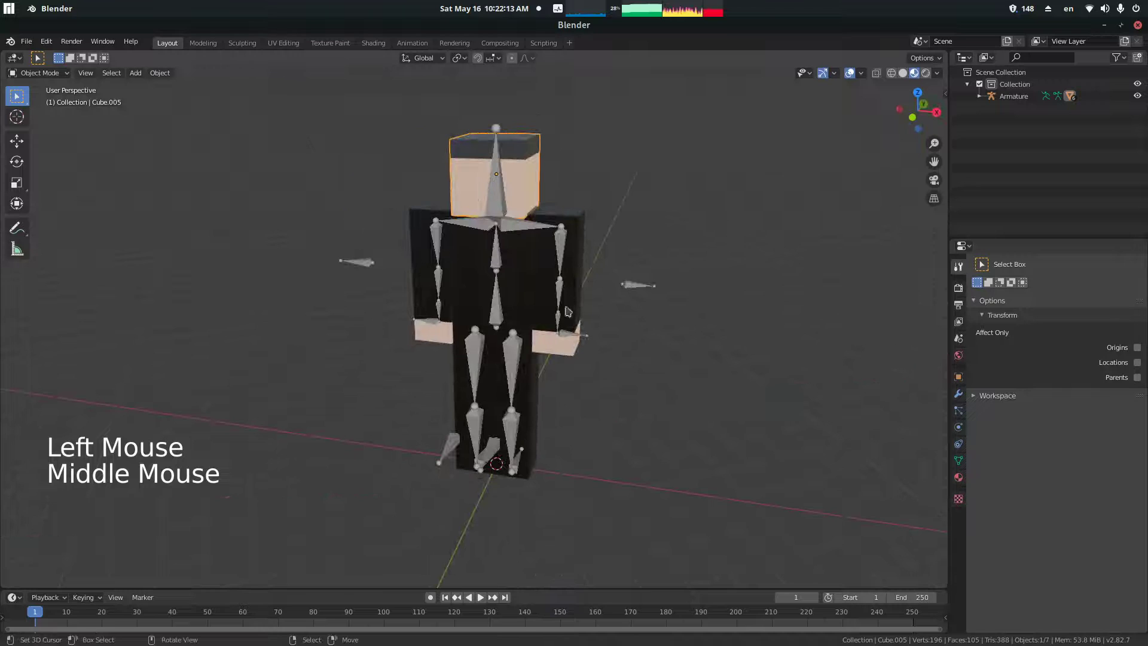
- Select the character's armature and frame it in the viewport
{"action": "right_click", "coordinate": [687, 326]}
{"action": "middle_click_drag", "start_coordinate": [688, 326], "coordinate": [512, 227]}
{"action": "key", "text": "KP_Decimal"}
{"action": "scroll", "coordinate": [430, 275], "scroll_direction": "down", "scroll_amount": 3}
{"action": "scroll", "coordinate": [592, 333], "scroll_direction": "up", "scroll_amount": 4}
{"action": "scroll", "coordinate": [591, 340], "scroll_direction": "down", "scroll_amount": 4}
{"action": "scroll", "coordinate": [589, 347], "scroll_direction": "up", "scroll_amount": 3}
{"action": "scroll", "coordinate": [589, 351], "scroll_direction": "down", "scroll_amount": 4}
{"action": "scroll", "coordinate": [604, 337], "scroll_direction": "up", "scroll_amount": 3}
{"action": "right_click", "coordinate": [512, 223]}
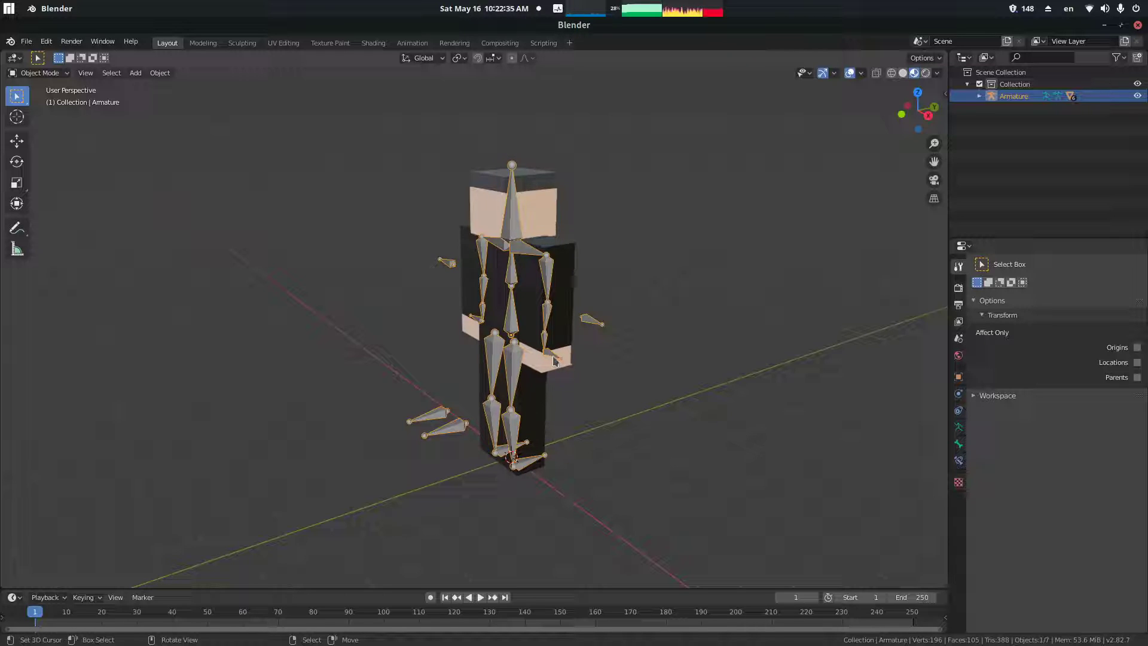
- Switch the armature to Pose Mode and select the wristIK.R bone
{"action": "key", "text": "ctrl+Tab"}
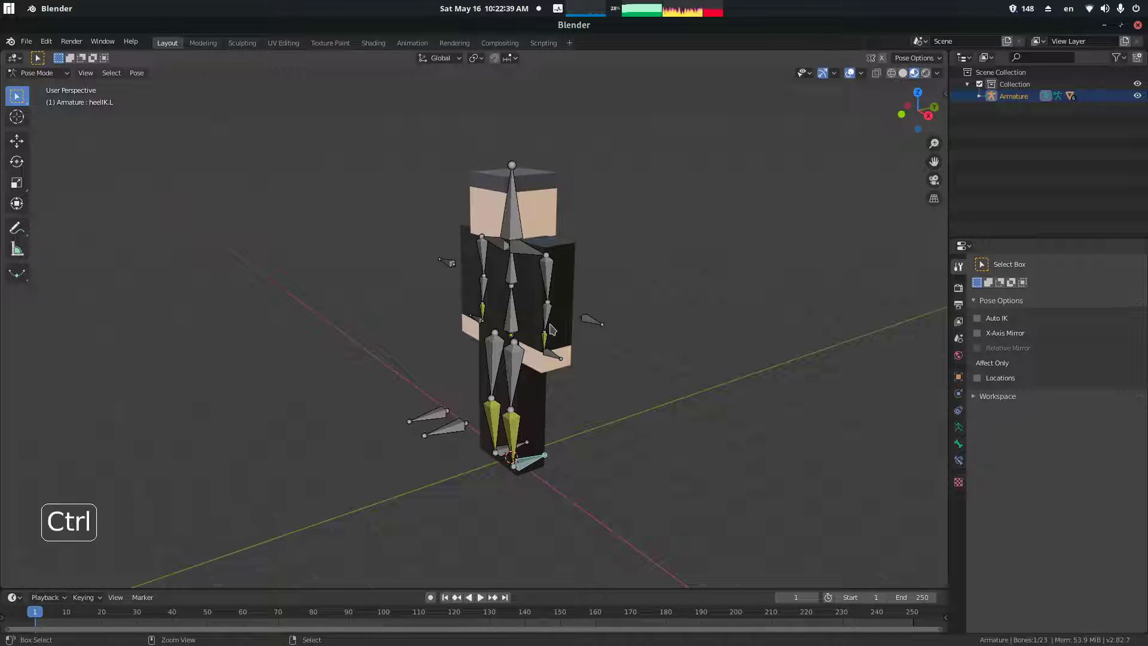
{"action": "key", "text": "ctrl+Tab"}
{"action": "middle_click_drag", "start_coordinate": [507, 293], "coordinate": [412, 283]}
{"action": "middle_click_drag", "start_coordinate": [536, 281], "coordinate": [523, 251]}
{"action": "key", "text": "ctrl+Tab"}
{"action": "right_click", "coordinate": [520, 249]}
{"action": "right_click", "coordinate": [520, 248]}
{"action": "right_click", "coordinate": [449, 320]}
{"action": "right_click", "coordinate": [447, 321]}
{"action": "middle_click_drag", "start_coordinate": [447, 320], "coordinate": [533, 317]}
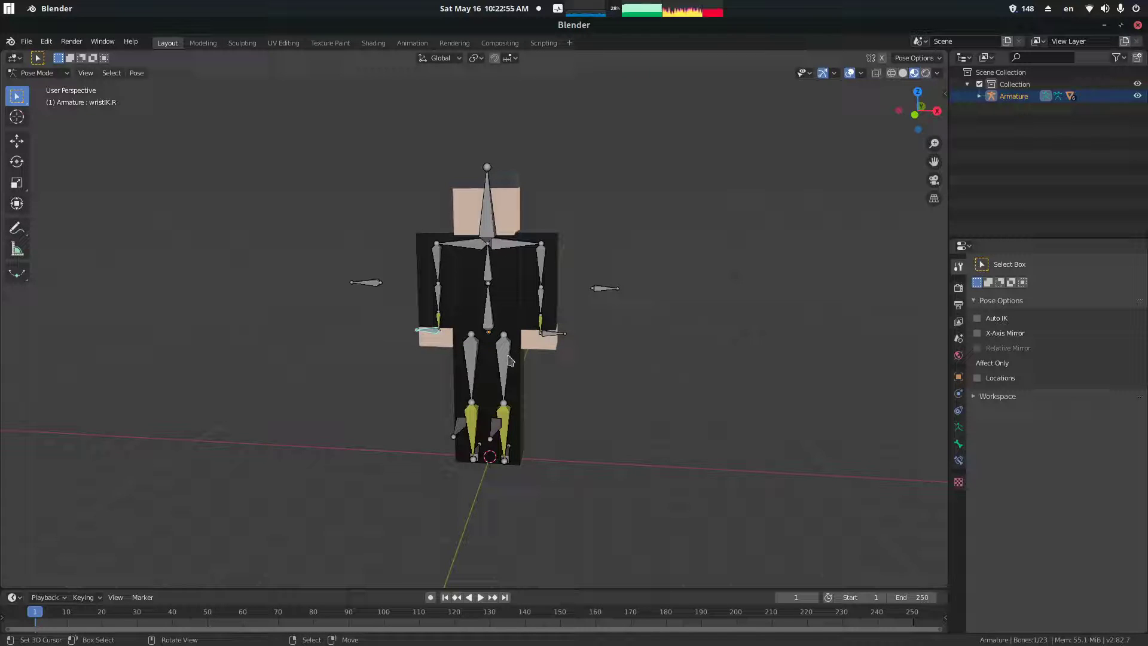
- Select the upper arm, forearm and wrist bones of both arms
{"action": "right_click", "coordinate": [437, 311]}
{"action": "right_click", "coordinate": [438, 296], "text": "shift"}
{"action": "right_click", "coordinate": [437, 263], "text": "shift"}
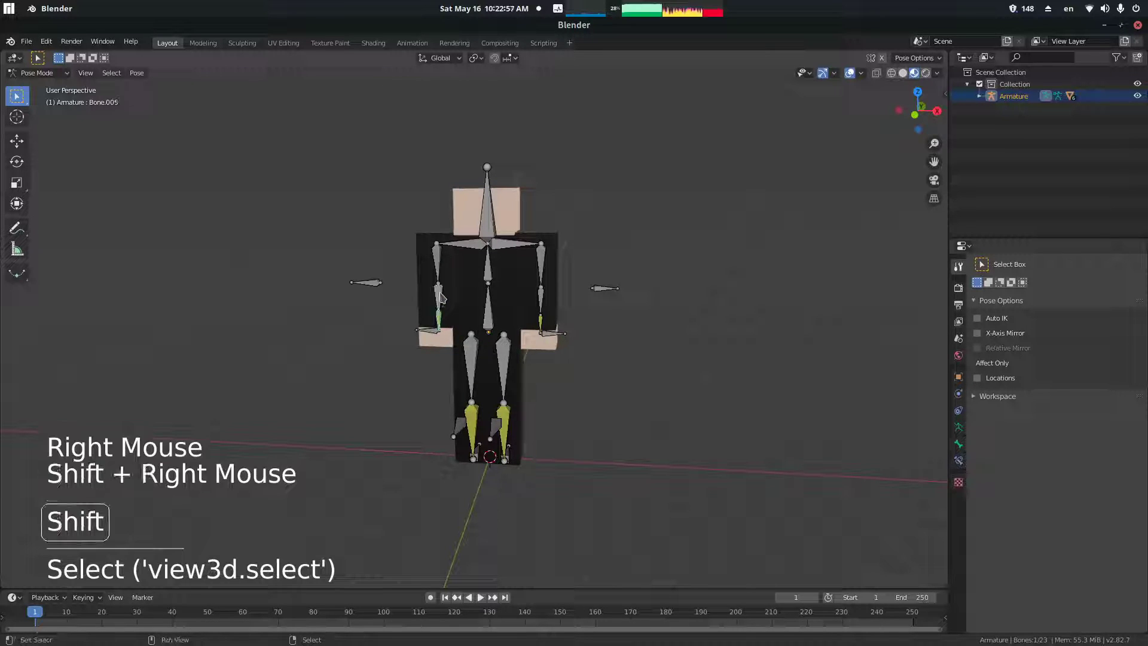
{"action": "right_click", "coordinate": [542, 268], "text": "shift"}
{"action": "right_click", "coordinate": [541, 302], "text": "shift"}
{"action": "right_click", "coordinate": [542, 330], "text": "shift"}
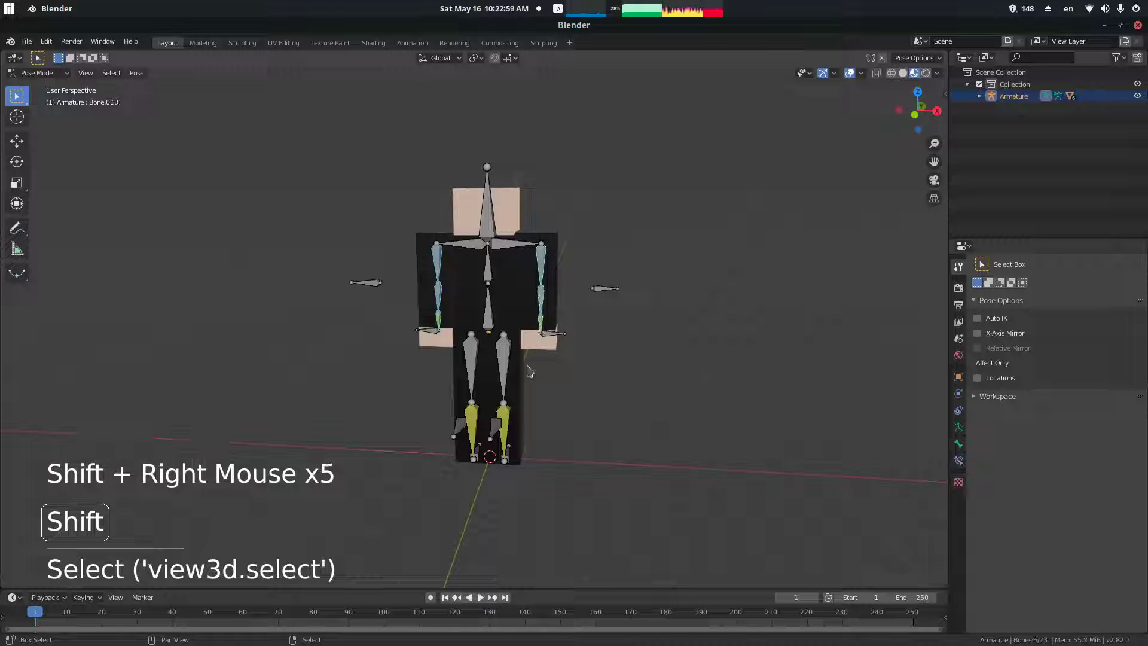
- Add the thigh and shin bones of both legs to the selection, leaving out the knee IK bones
{"action": "right_click", "coordinate": [504, 392], "text": "shift"}
{"action": "right_click", "coordinate": [507, 412], "text": "shift"}
{"action": "right_click", "coordinate": [500, 432], "text": "shift"}
{"action": "right_click", "coordinate": [493, 433], "text": "shift"}
{"action": "right_click", "coordinate": [471, 398], "text": "shift"}
{"action": "right_click", "coordinate": [472, 416], "text": "shift"}
{"action": "right_click", "coordinate": [496, 426], "text": "shift"}
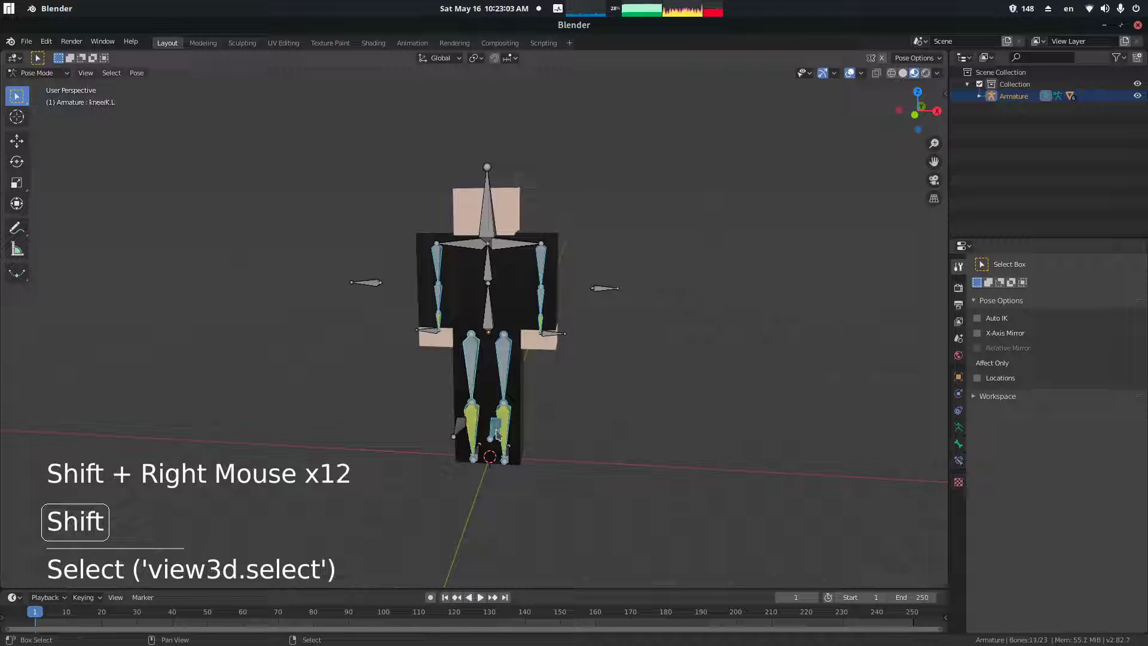
{"action": "right_click", "coordinate": [495, 427], "text": "shift"}
{"action": "right_click", "coordinate": [495, 427], "text": "shift"}
- Select only the wristIK.L bone, center the view on it and show the whole character
{"action": "middle_click_drag", "start_coordinate": [612, 410], "coordinate": [546, 365]}
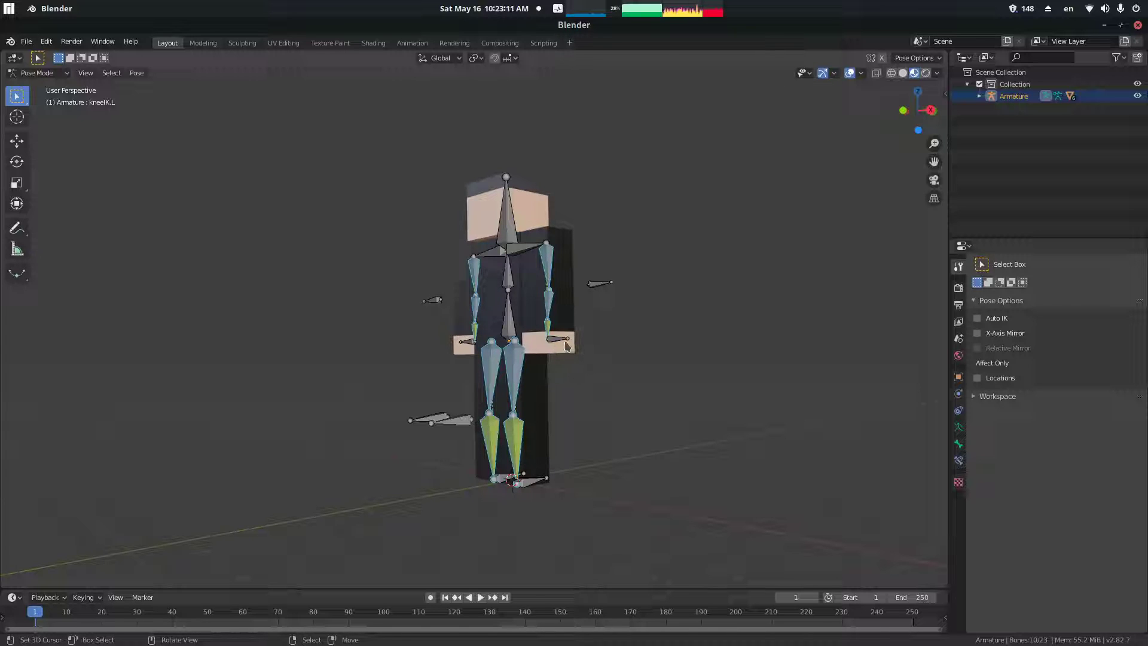
{"action": "middle_click_drag", "start_coordinate": [537, 353], "coordinate": [628, 359]}
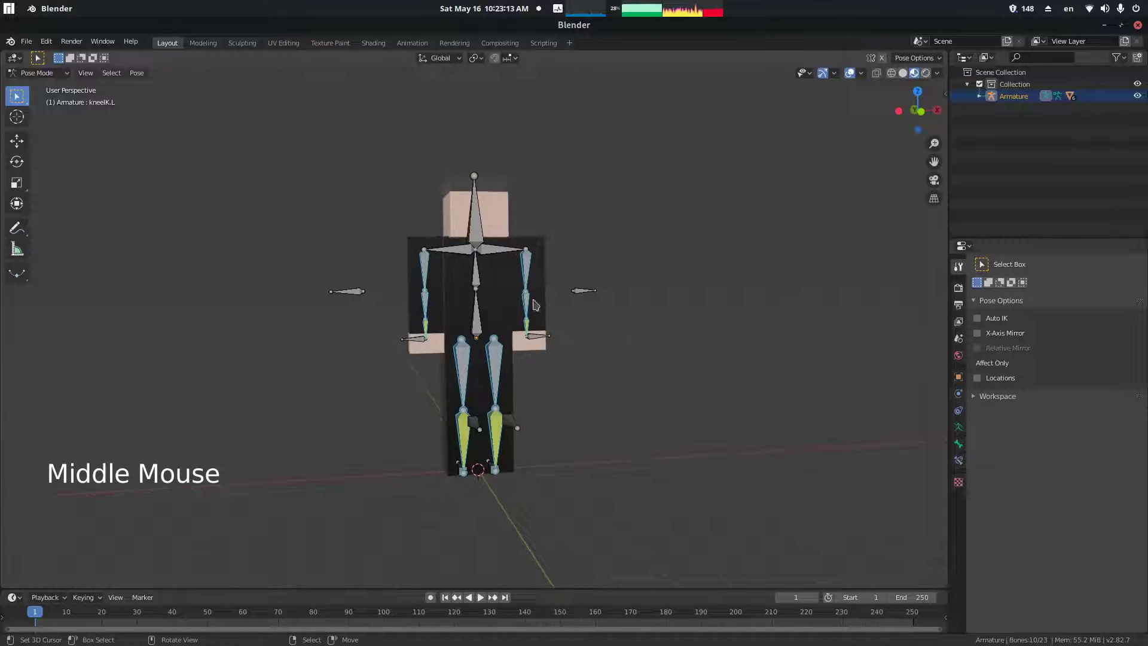
{"action": "middle_click_drag", "start_coordinate": [553, 329], "coordinate": [583, 370]}
{"action": "right_click", "coordinate": [565, 344]}
{"action": "scroll", "coordinate": [556, 372], "scroll_direction": "up", "scroll_amount": 2}
{"action": "key", "text": "KP_Decimal"}
{"action": "scroll", "coordinate": [443, 397], "scroll_direction": "down", "scroll_amount": 10}
{"action": "middle_click_drag", "start_coordinate": [457, 393], "coordinate": [508, 331]}
{"action": "scroll", "coordinate": [502, 325], "scroll_direction": "down", "scroll_amount": 2}
{"action": "scroll", "coordinate": [447, 140], "scroll_direction": "down", "scroll_amount": 2}
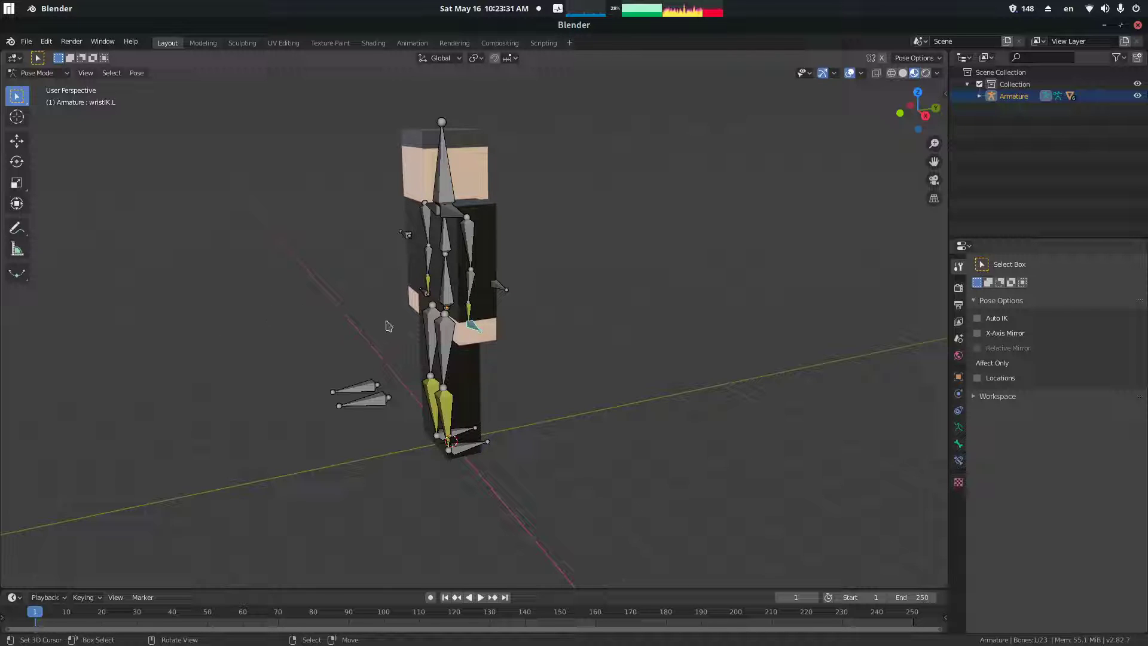
- Rotate the heelIK.L bone about the global Z axis so that it points the opposite way
{"action": "left_click", "coordinate": [473, 444]}
{"action": "right_click", "coordinate": [475, 444]}
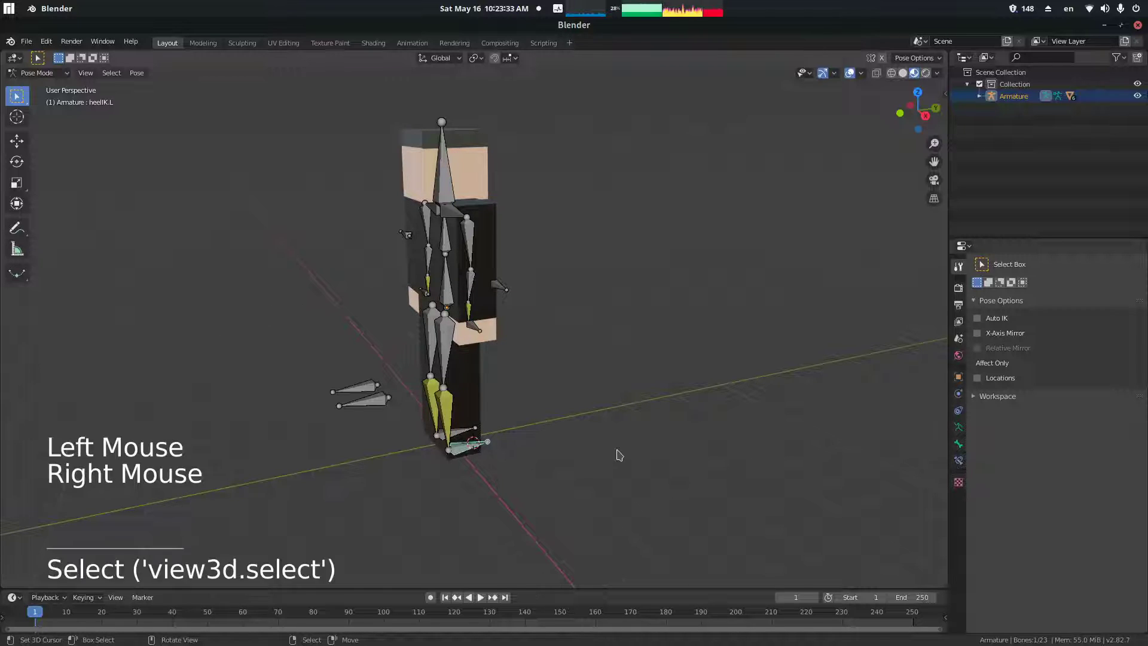
{"action": "key", "text": "r"}
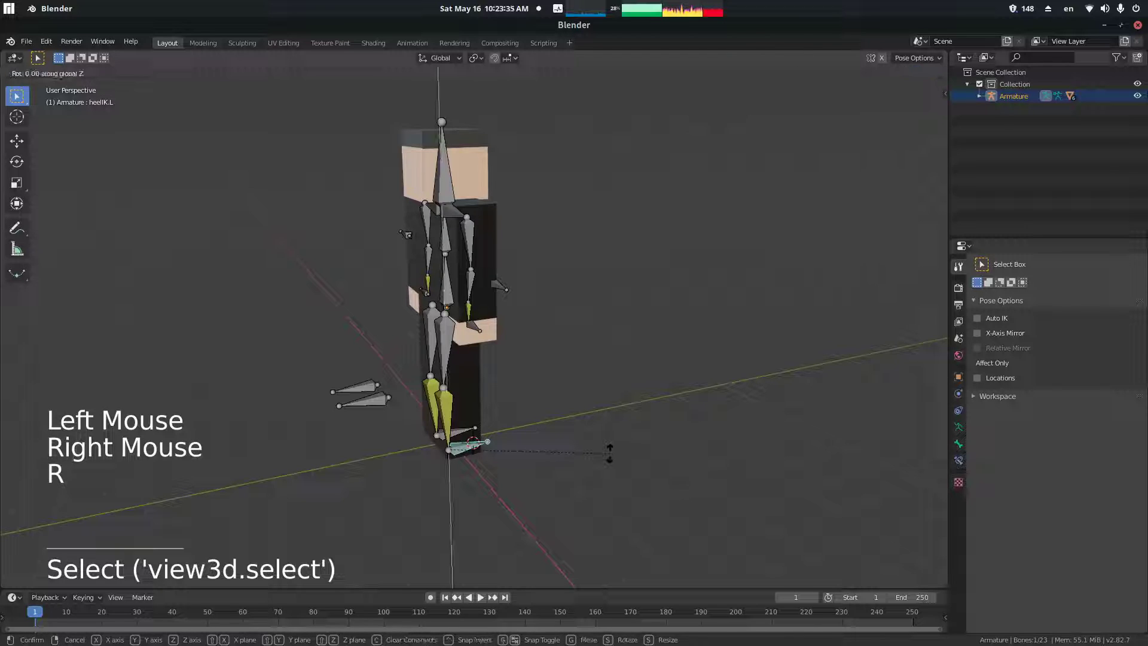
{"action": "left_click", "coordinate": [610, 456]}
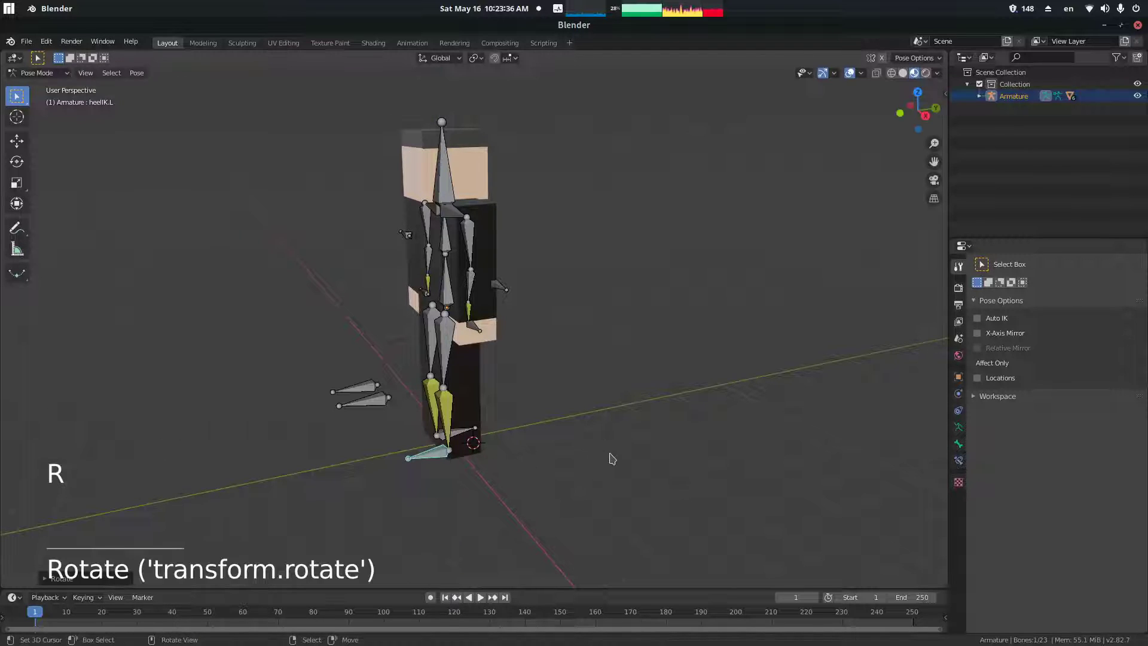
- Rotate the heelIK.R bone by 180° so that it points the same way as heelIK.L
{"action": "right_click", "coordinate": [472, 442]}
{"action": "key", "text": "r"}
{"action": "key", "text": "BackSpace"}
{"action": "key", "text": "BackSpace"}
{"action": "type", "text": "180"}
{"action": "key", "text": "BackSpace"}
{"action": "key", "text": "BackSpace"}
{"action": "key", "text": "BackSpace"}
{"action": "type", "text": "80"}
{"action": "key", "text": "Return"}
{"action": "middle_click_drag", "start_coordinate": [570, 376], "coordinate": [607, 374]}
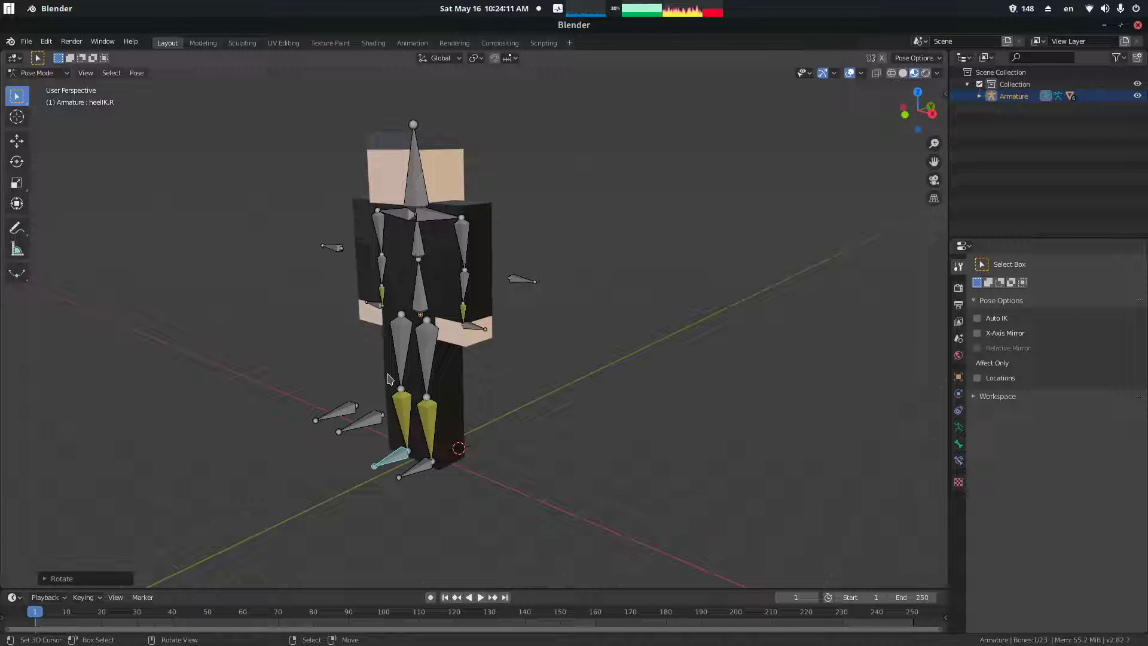
- Move the wristIK.L bone up and in front of the chest to bend the left arm
{"action": "middle_click_drag", "start_coordinate": [423, 232], "coordinate": [454, 335]}
{"action": "right_click", "coordinate": [483, 335]}
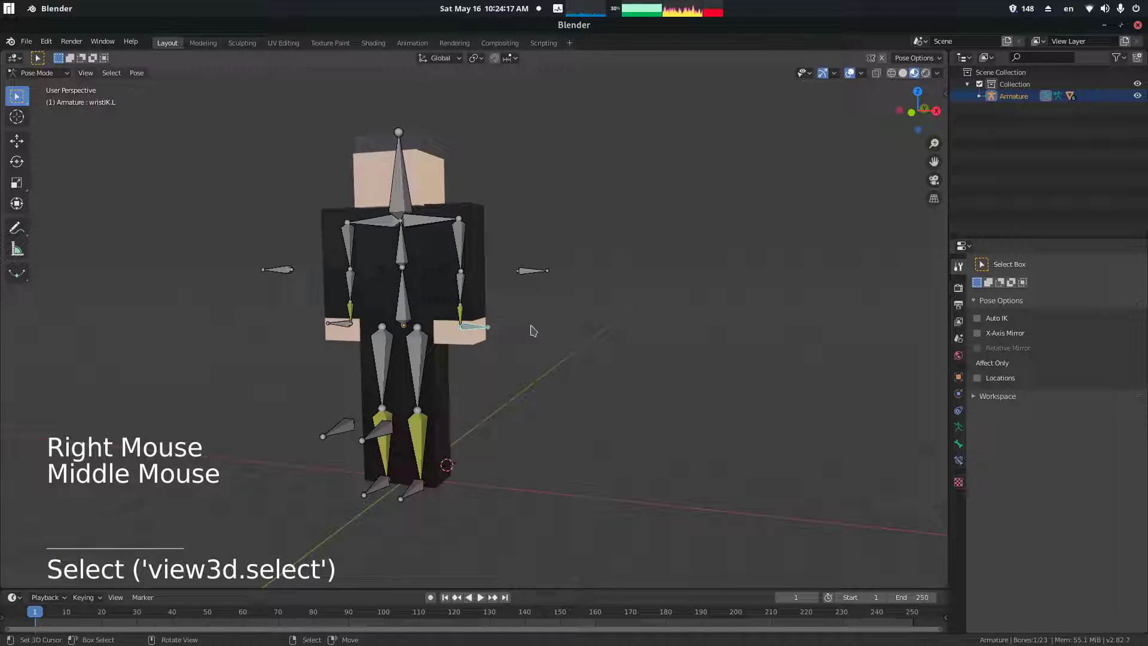
{"action": "key", "text": "g"}
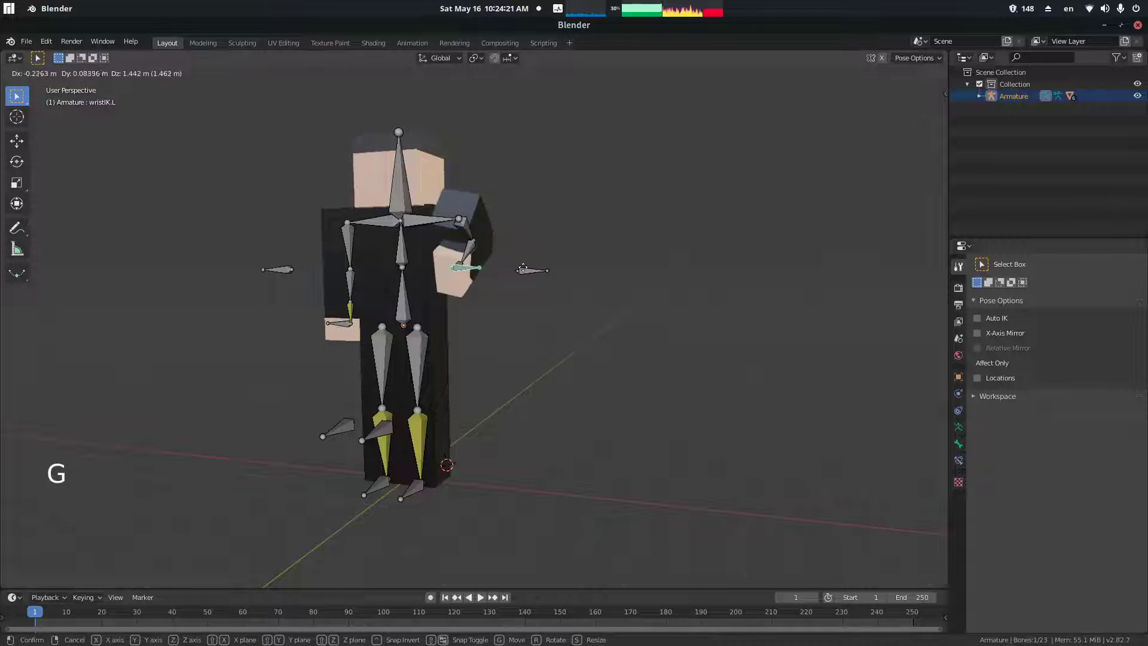
{"action": "left_click", "coordinate": [523, 268]}
{"action": "middle_click_drag", "start_coordinate": [523, 268], "coordinate": [422, 258]}
{"action": "key", "text": "g"}
{"action": "left_click", "coordinate": [416, 256]}
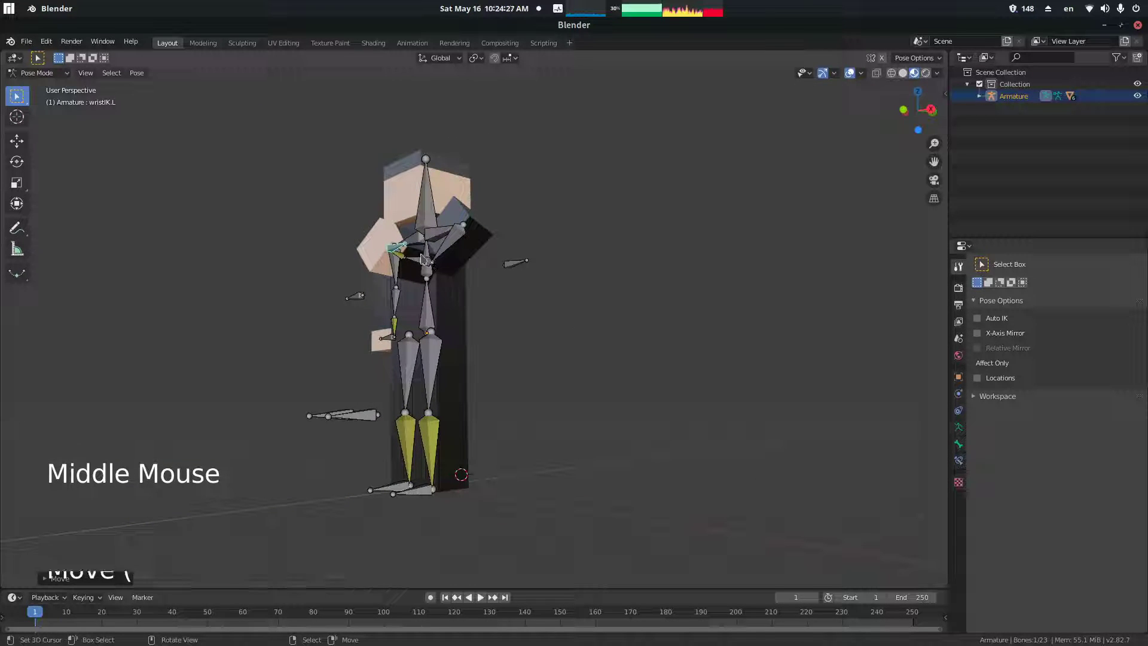
- Move the elbowIK.L bone up close to the left shoulder to redirect the left elbow
{"action": "middle_click_drag", "start_coordinate": [489, 306], "coordinate": [546, 333]}
{"action": "middle_click_drag", "start_coordinate": [529, 273], "coordinate": [429, 264]}
{"action": "right_click", "coordinate": [529, 275]}
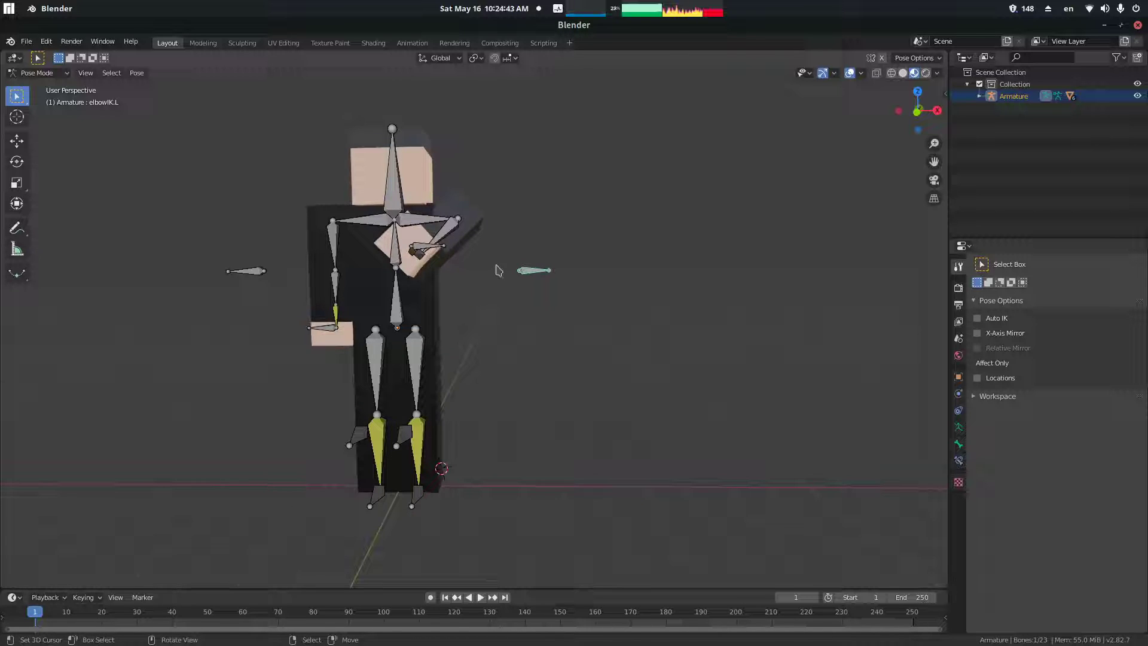
{"action": "middle_click_drag", "start_coordinate": [515, 268], "coordinate": [518, 266]}
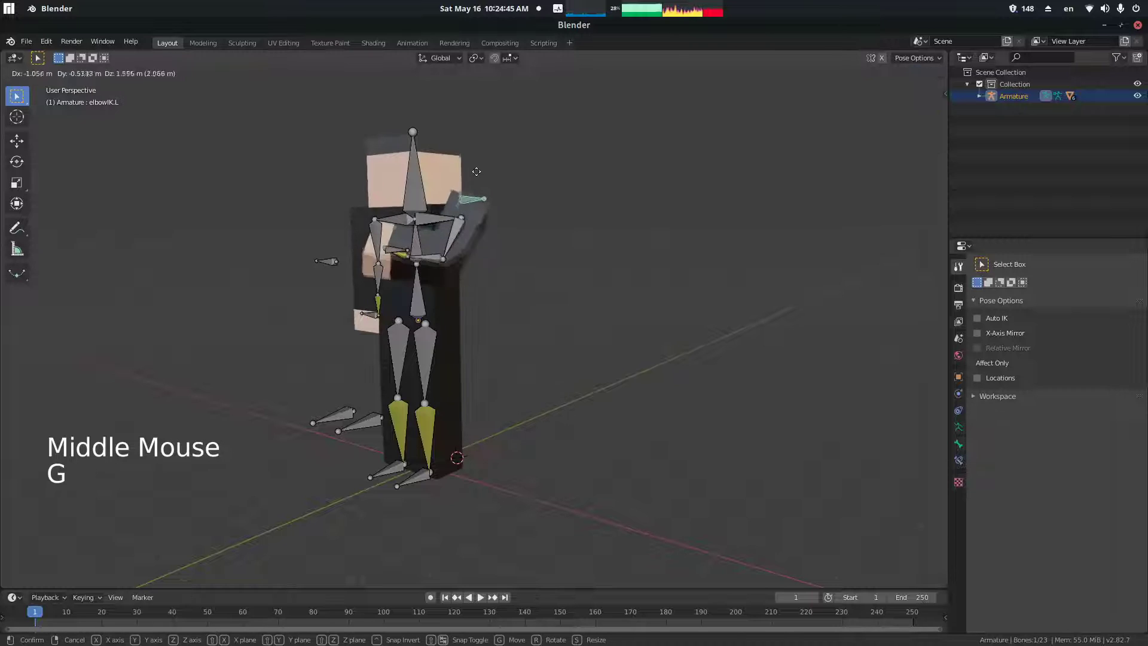
{"action": "left_click", "coordinate": [502, 191]}
{"action": "middle_click_drag", "start_coordinate": [502, 191], "coordinate": [584, 248]}
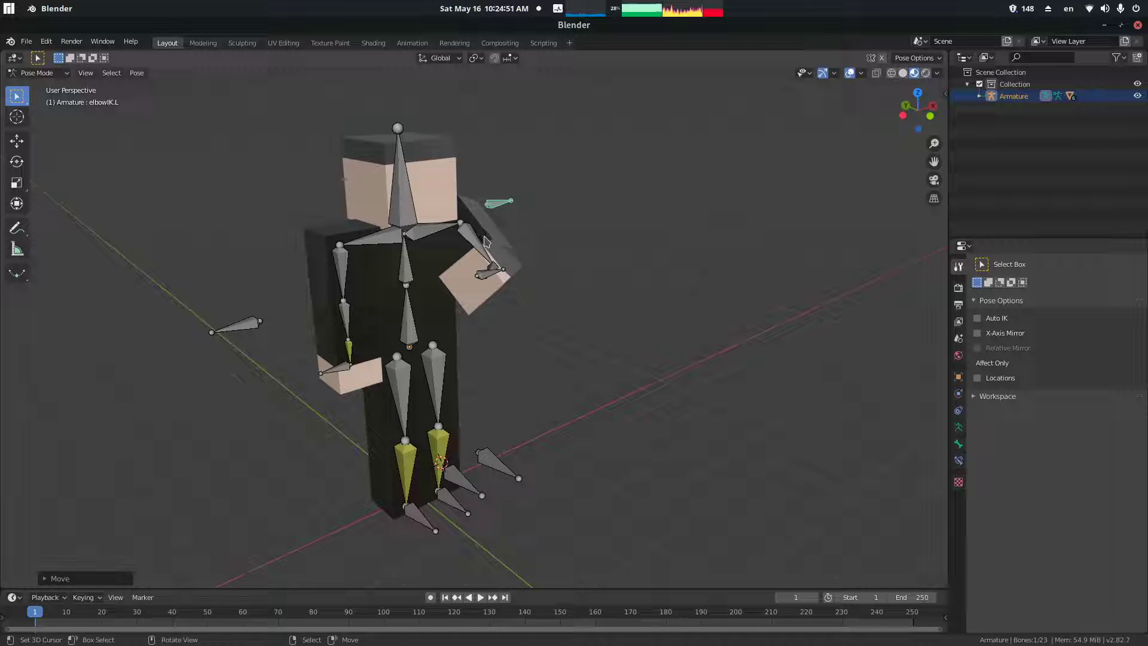
- Move the wristIK.R bone in front of the torso, beside the left hand
{"action": "right_click", "coordinate": [343, 378]}
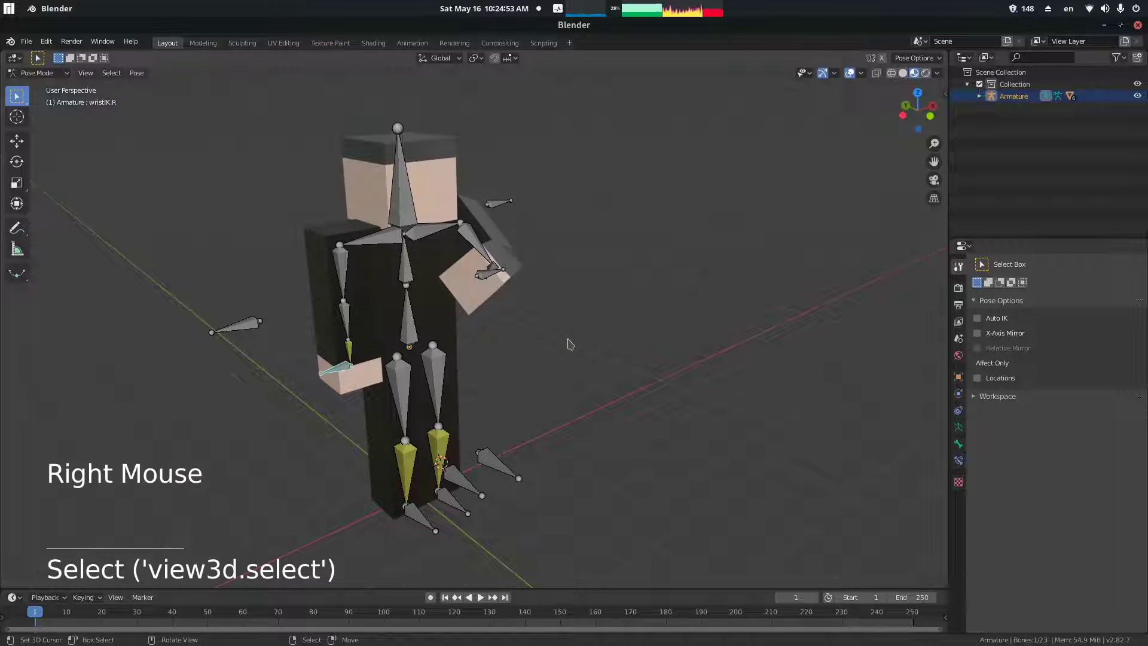
{"action": "key", "text": "g"}
{"action": "left_click", "coordinate": [529, 275]}
{"action": "middle_click_drag", "start_coordinate": [529, 275], "coordinate": [227, 316]}
{"action": "key", "text": "g"}
{"action": "left_click", "coordinate": [628, 274]}
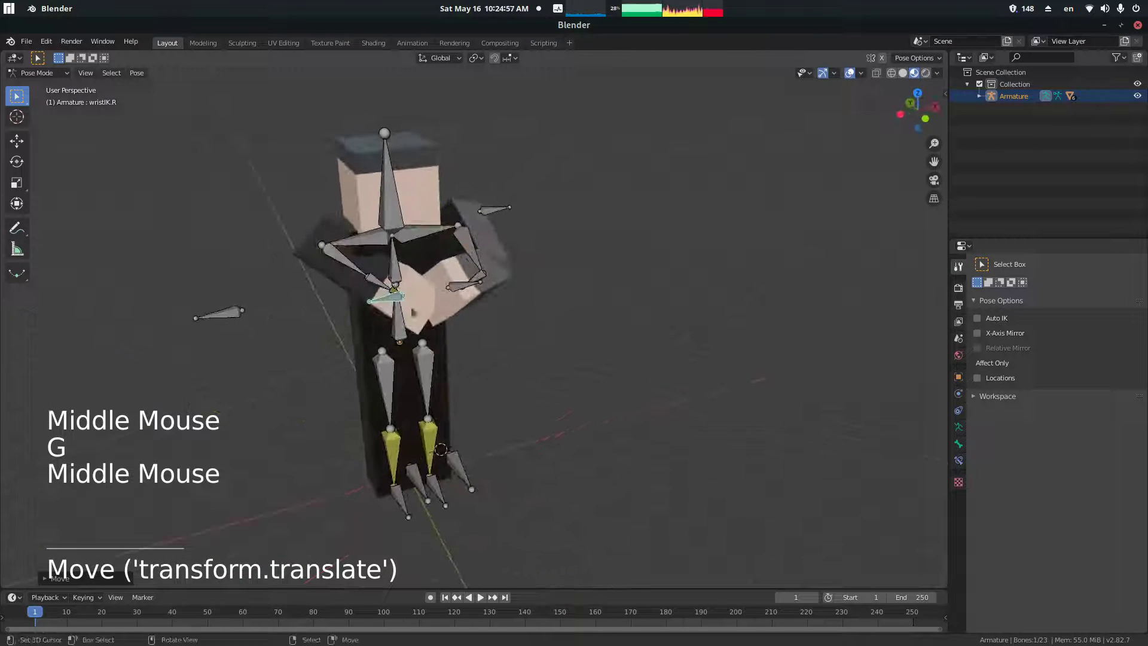
- Raise the elbowIK.R bone to shoulder height to redirect the right elbow
{"action": "right_click", "coordinate": [226, 314]}
{"action": "key", "text": "g"}
{"action": "left_click", "coordinate": [263, 230]}
{"action": "middle_click_drag", "start_coordinate": [263, 230], "coordinate": [513, 234]}
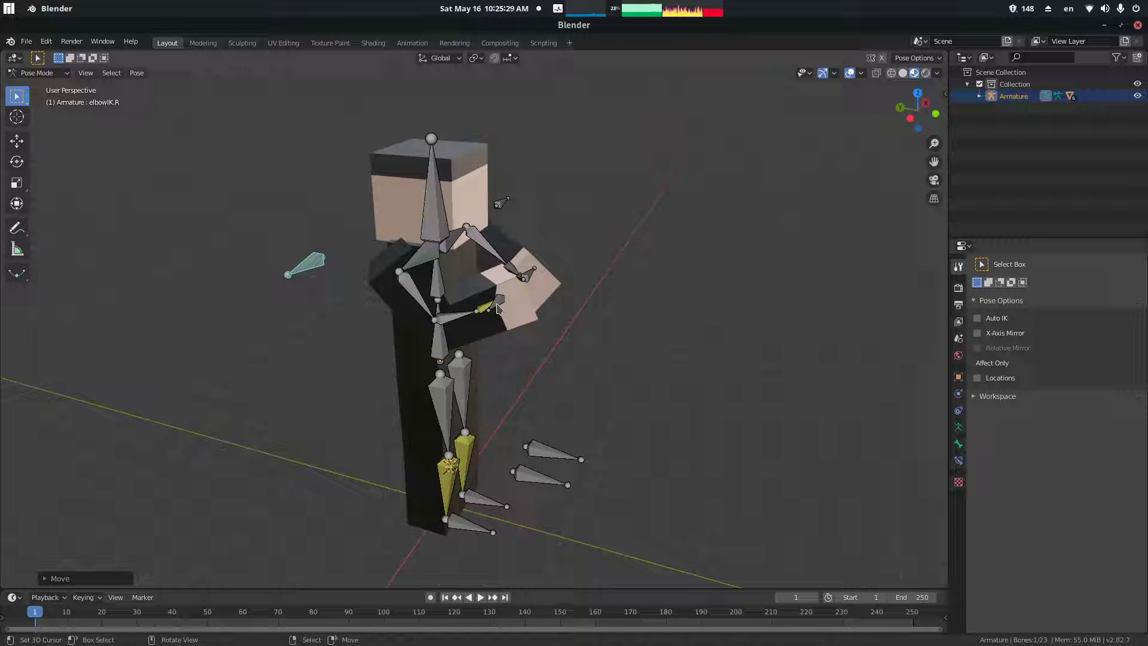
- Reposition the elbowIK.R bone along the global Y axis
{"action": "middle_click_drag", "start_coordinate": [606, 301], "coordinate": [595, 323]}
{"action": "scroll", "coordinate": [625, 278], "scroll_direction": "down", "scroll_amount": 2}
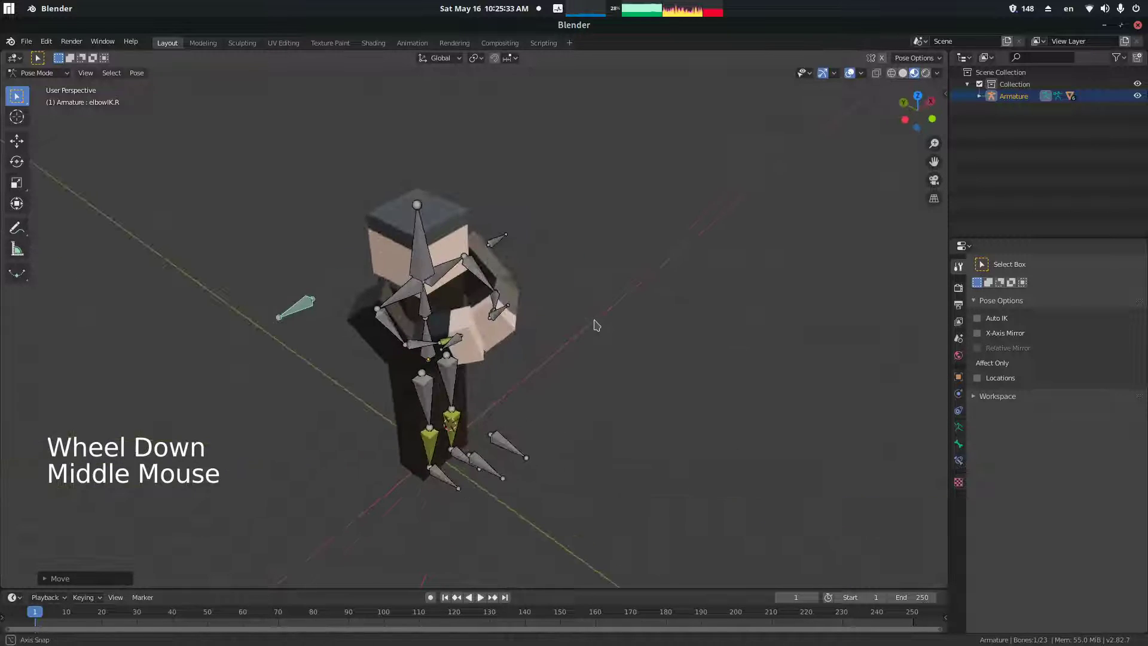
{"action": "key", "text": "g"}
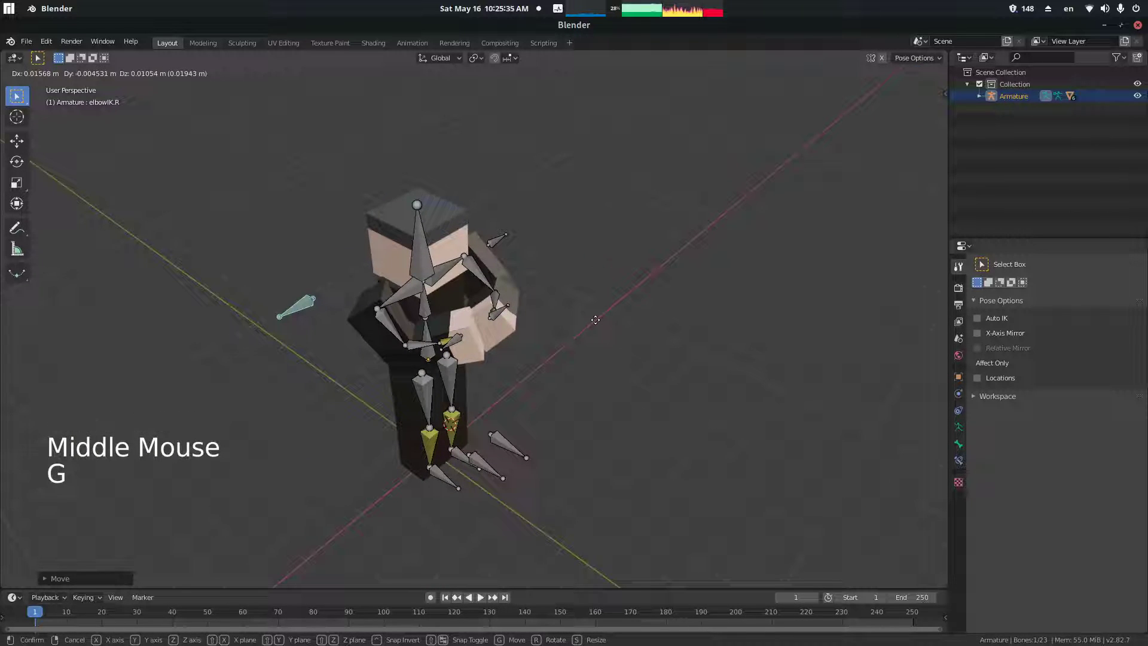
{"action": "middle_click", "coordinate": [594, 321]}
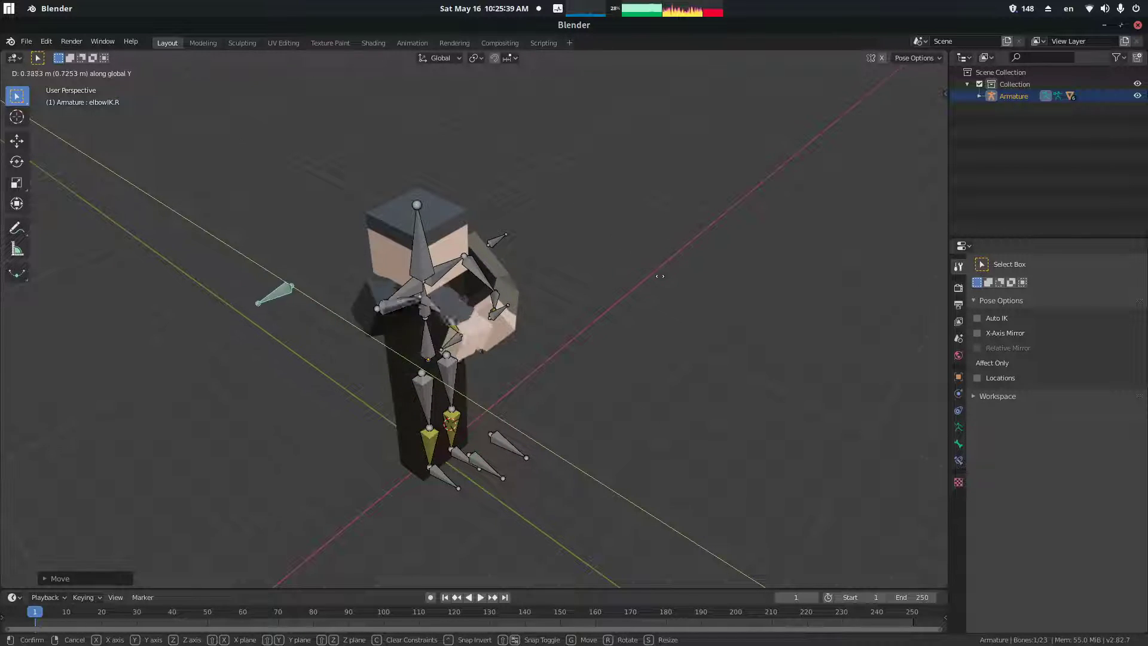
{"action": "left_click", "coordinate": [685, 315]}
{"action": "middle_click_drag", "start_coordinate": [514, 372], "coordinate": [545, 352]}
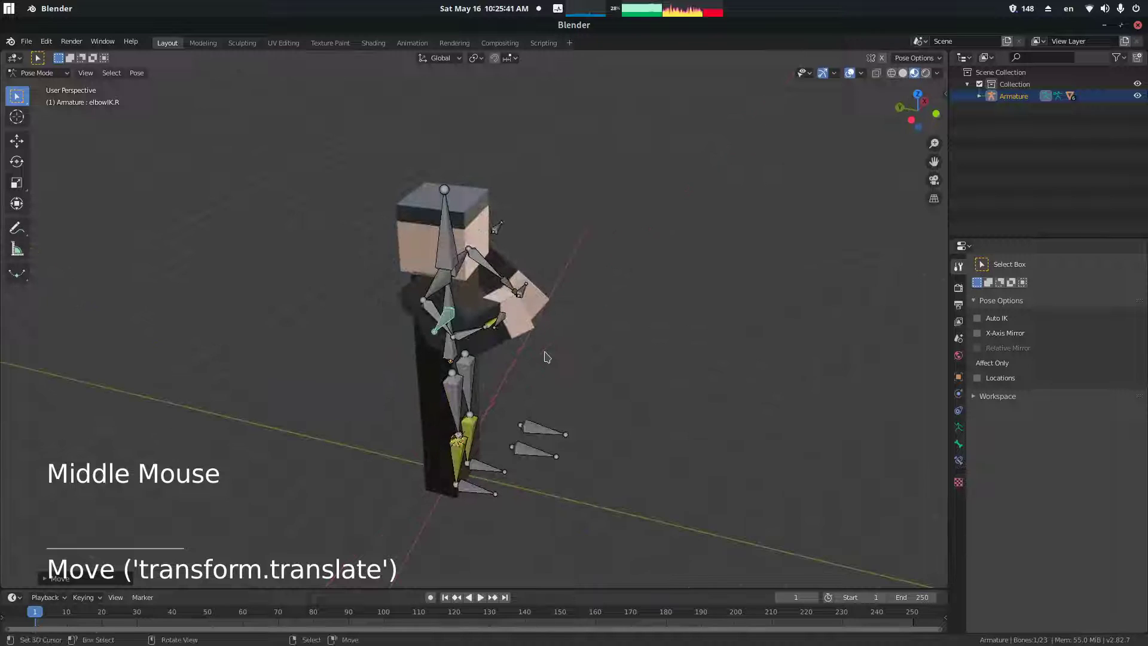
- Move the elbowIK.R bone with the global Y axis locked
{"action": "key", "text": "g"}
{"action": "key", "text": "shift+y"}
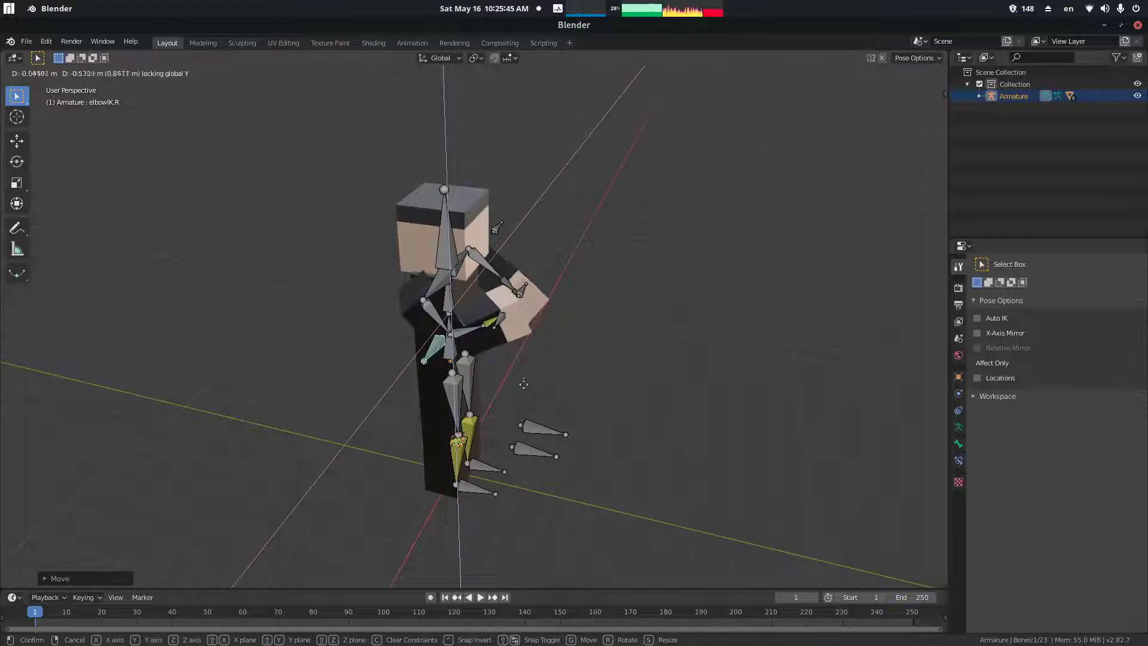
{"action": "left_click", "coordinate": [568, 297]}
{"action": "middle_click_drag", "start_coordinate": [568, 297], "coordinate": [520, 299]}
- Clear the pose location of the elbowIK.R, wristIK.R, wristIK.L and elbowIK.L bones
{"action": "key", "text": "alt+g"}
{"action": "right_click", "coordinate": [501, 310]}
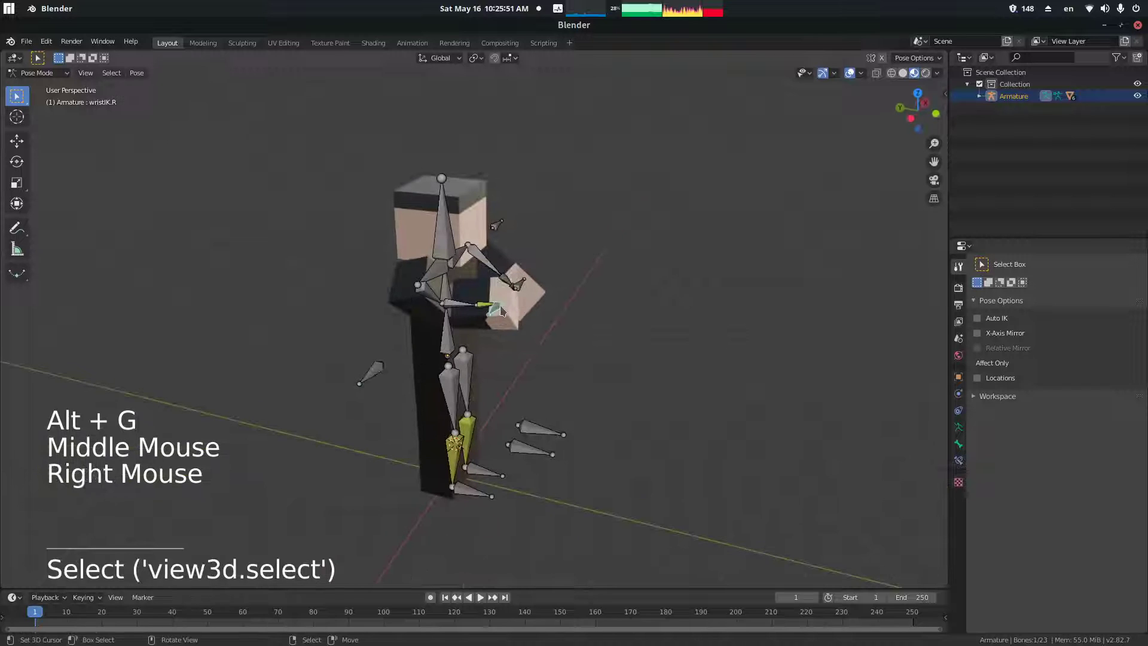
{"action": "key", "text": "alt+g"}
{"action": "right_click", "coordinate": [518, 280]}
{"action": "key", "text": "alt+g"}
{"action": "right_click", "coordinate": [509, 235]}
{"action": "key", "text": "alt+g"}
{"action": "middle_click_drag", "start_coordinate": [512, 235], "coordinate": [529, 288]}
- Switch the armature to Object Mode, select it and frame it in the view
{"action": "key", "text": "ctrl+Tab"}
{"action": "right_click", "coordinate": [529, 289]}
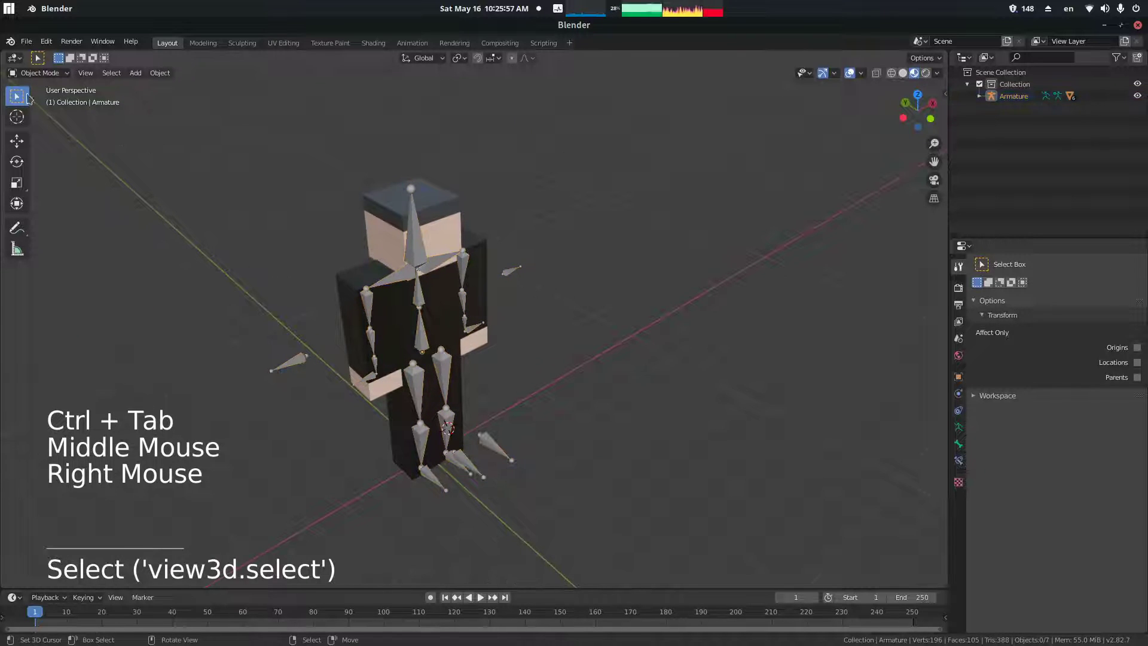
{"action": "left_click", "coordinate": [26, 41]}
{"action": "left_click", "coordinate": [24, 43]}
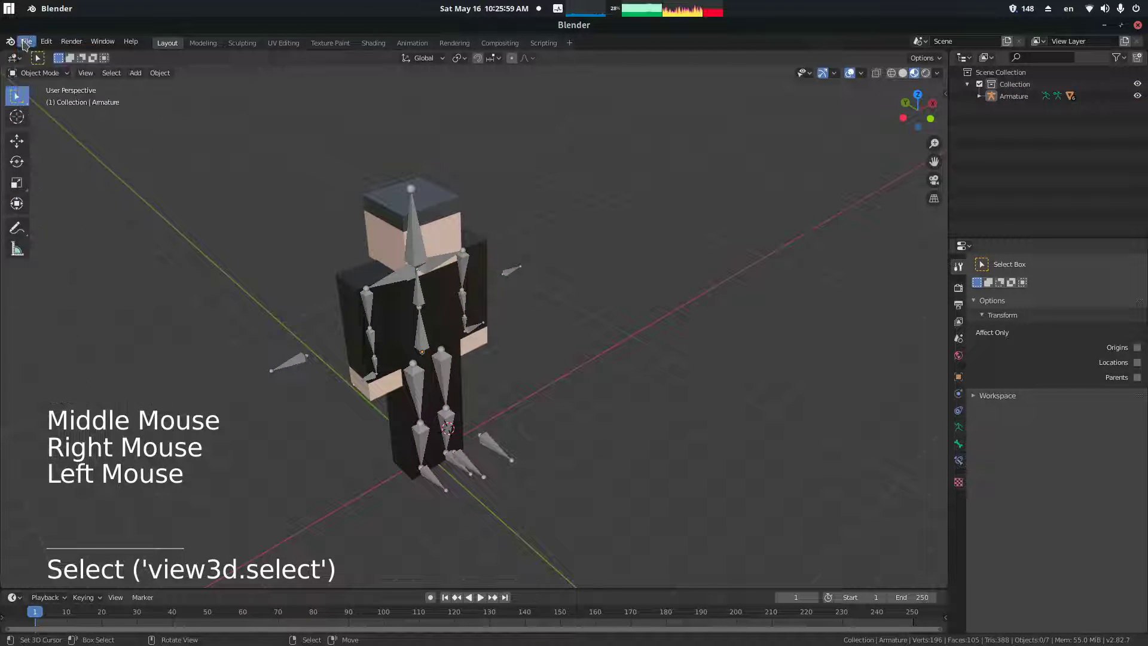
{"action": "middle_click_drag", "start_coordinate": [607, 302], "coordinate": [410, 288]}
{"action": "right_click", "coordinate": [407, 287]}
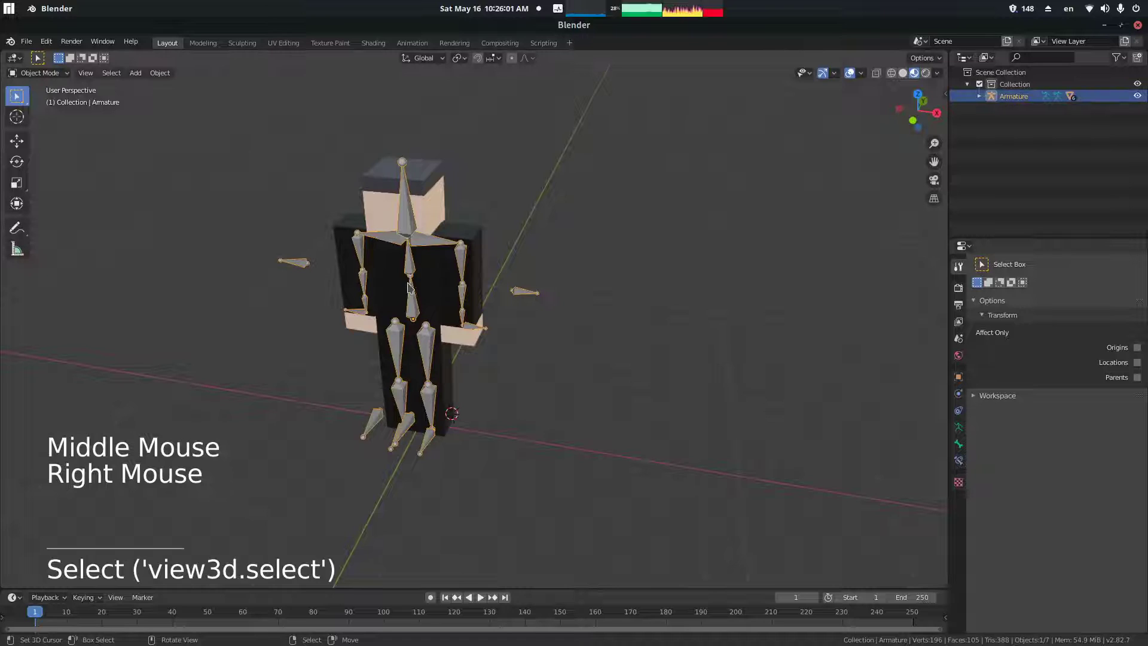
{"action": "key", "text": "KP_Decimal"}
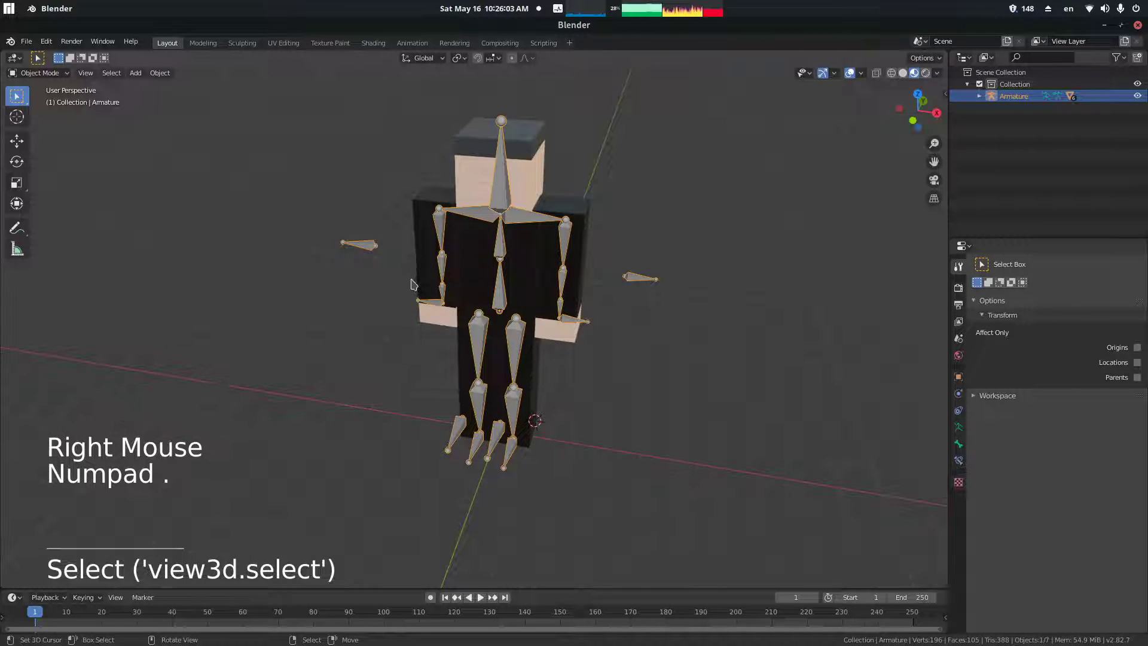
- Start a Wavefront OBJ import and choose weapon_1.obj from the AWP folder inside weapon_1 (Sniper)
{"action": "left_click", "coordinate": [26, 41]}
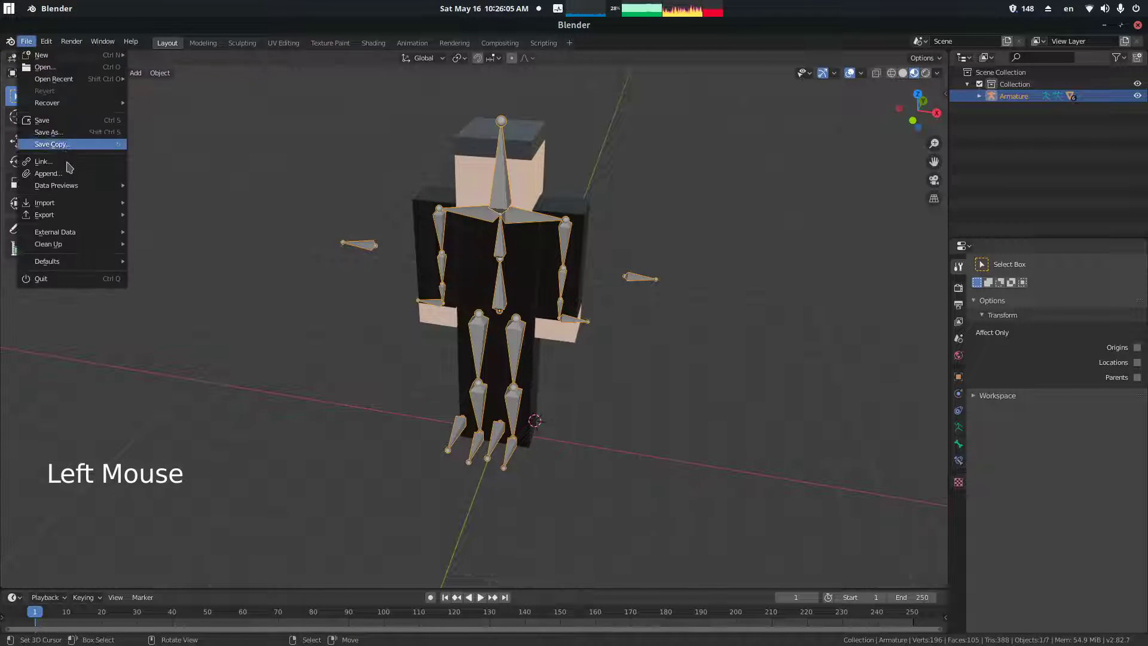
{"action": "mouse_move", "coordinate": [57, 202]}
{"action": "left_click", "coordinate": [206, 301]}
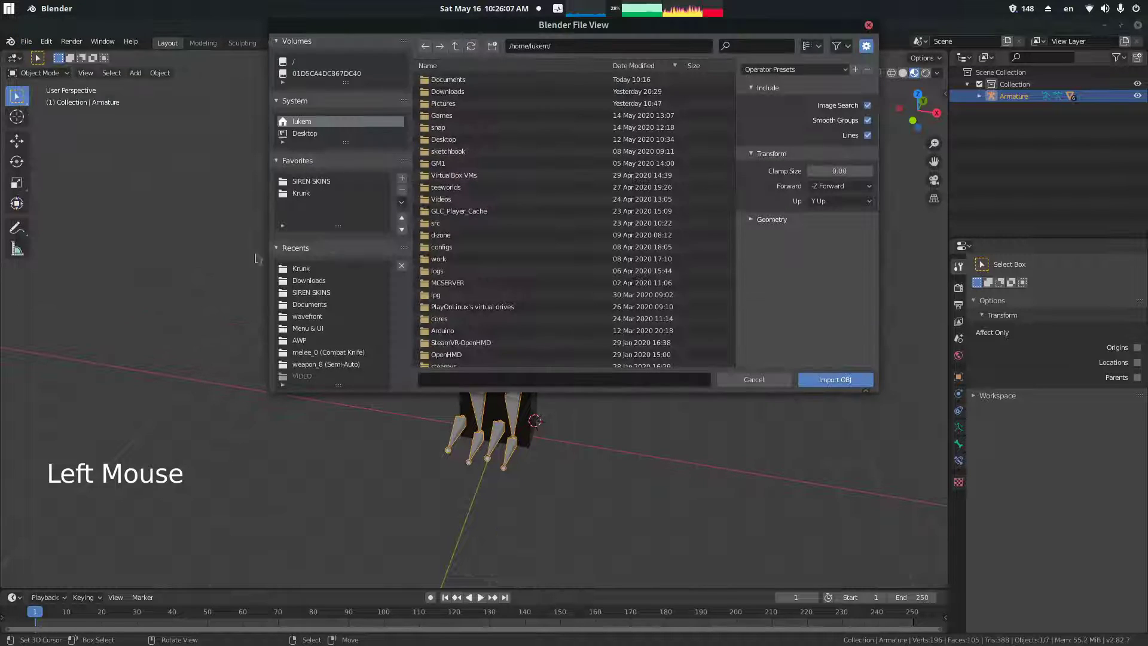
{"action": "left_click", "coordinate": [354, 366]}
{"action": "left_click", "coordinate": [456, 46]}
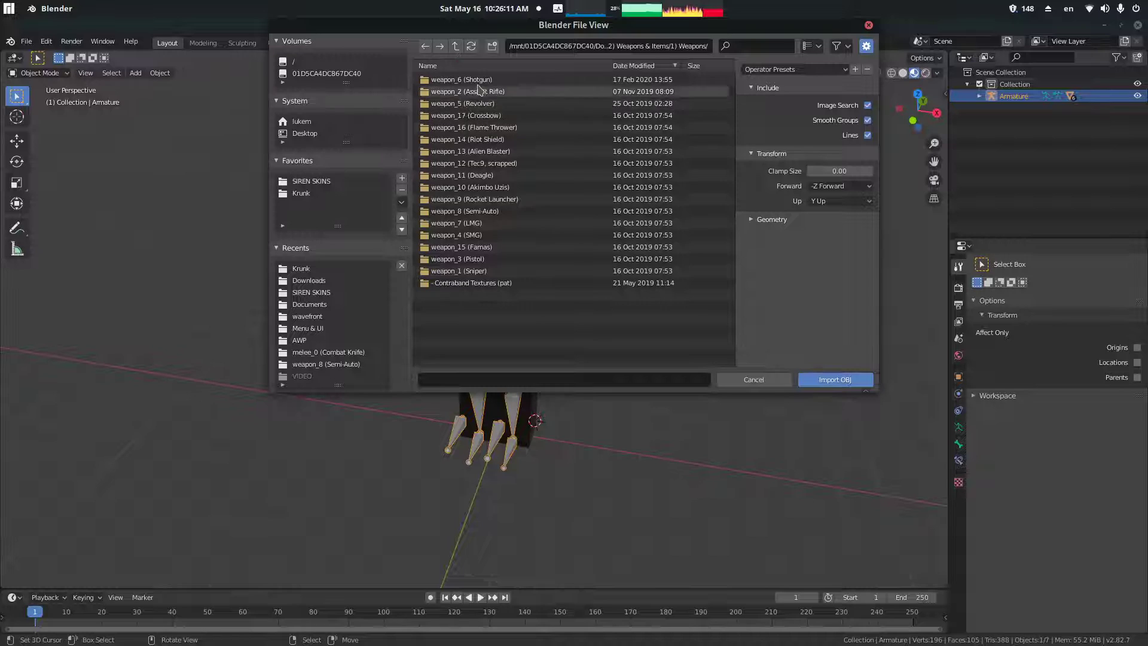
{"action": "double_click", "coordinate": [461, 271]}
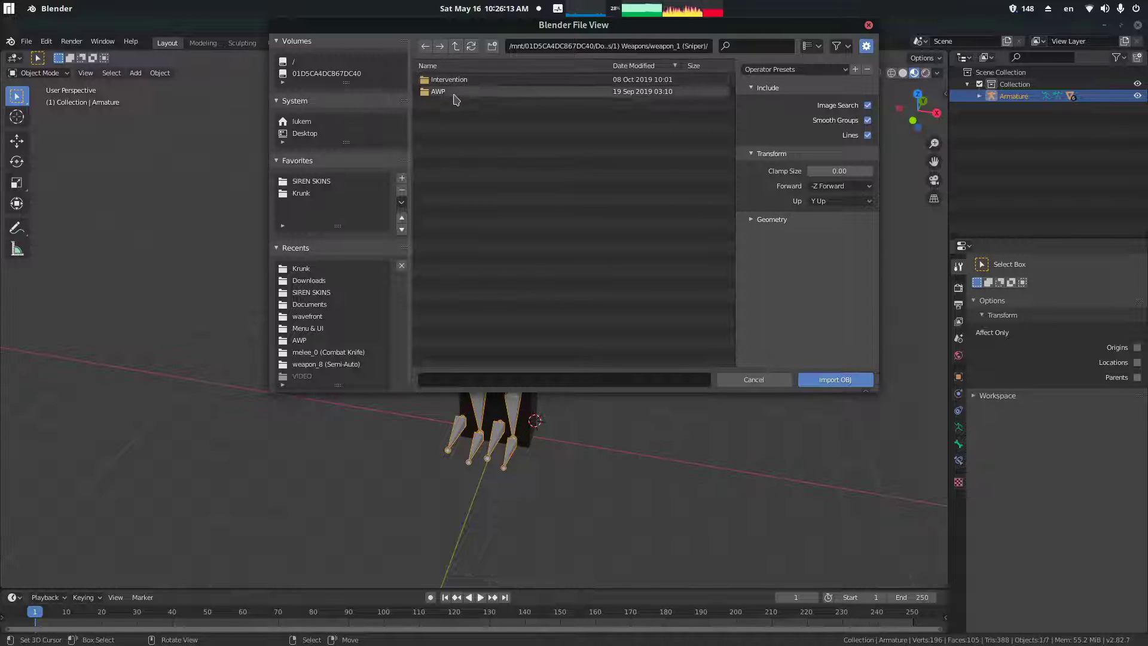
{"action": "double_click", "coordinate": [442, 92]}
{"action": "left_click", "coordinate": [458, 92]}
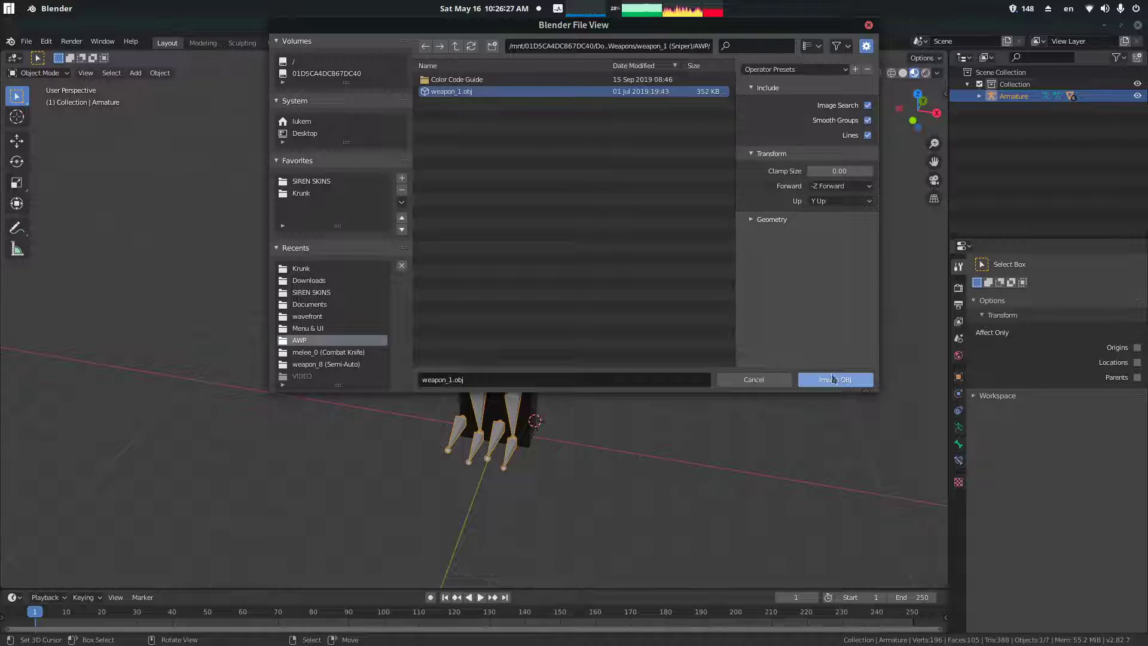
- Go up through the parent folders of the weapon files to the Krunk folder
{"action": "double_click", "coordinate": [457, 47]}
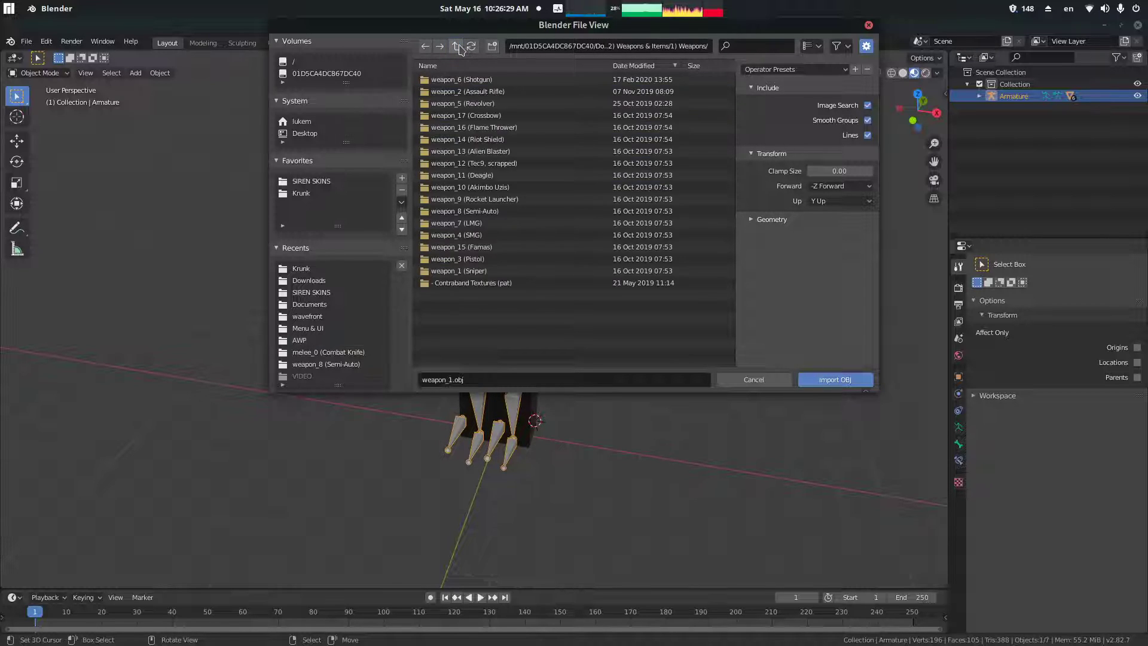
{"action": "left_click", "coordinate": [458, 47]}
{"action": "left_click", "coordinate": [457, 48]}
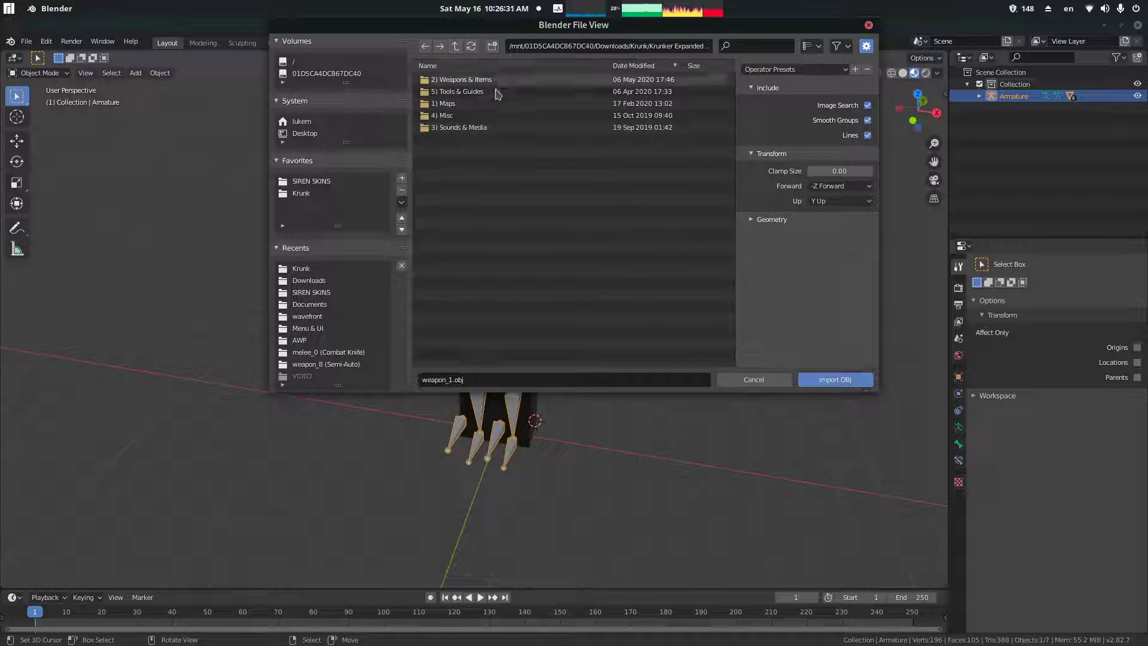
{"action": "left_click", "coordinate": [457, 47]}
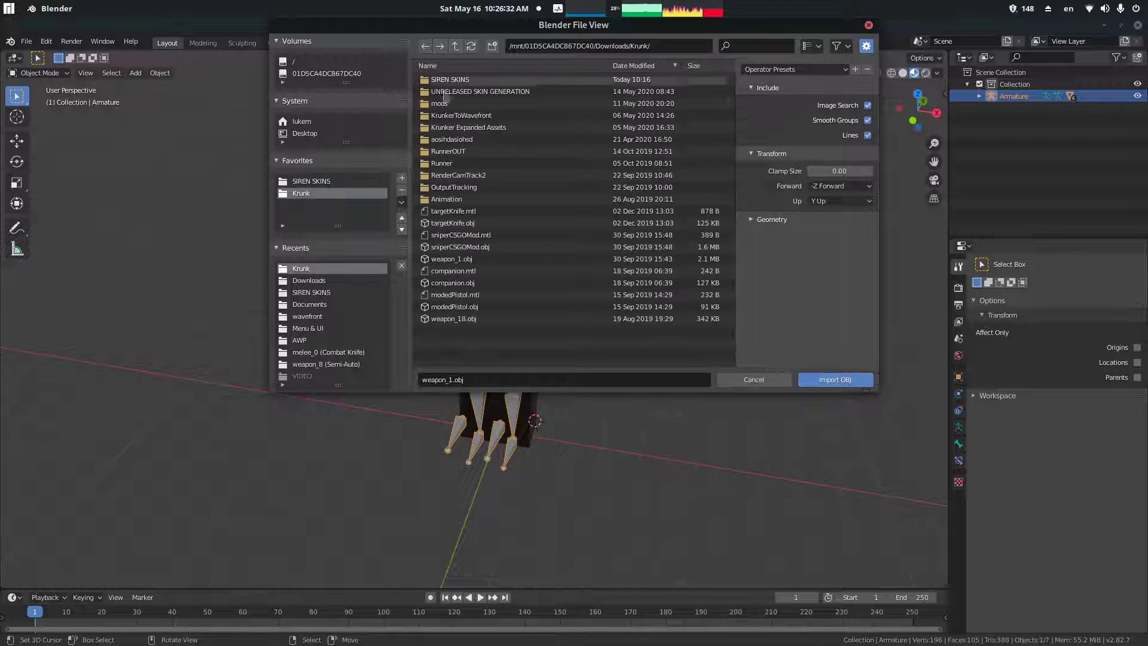
- Import weapon_1.obj from the AWP folder of weapon_1 (Sniper), inside Krunker Expanded Assets under 2) Weapons & Items
{"action": "double_click", "coordinate": [472, 127]}
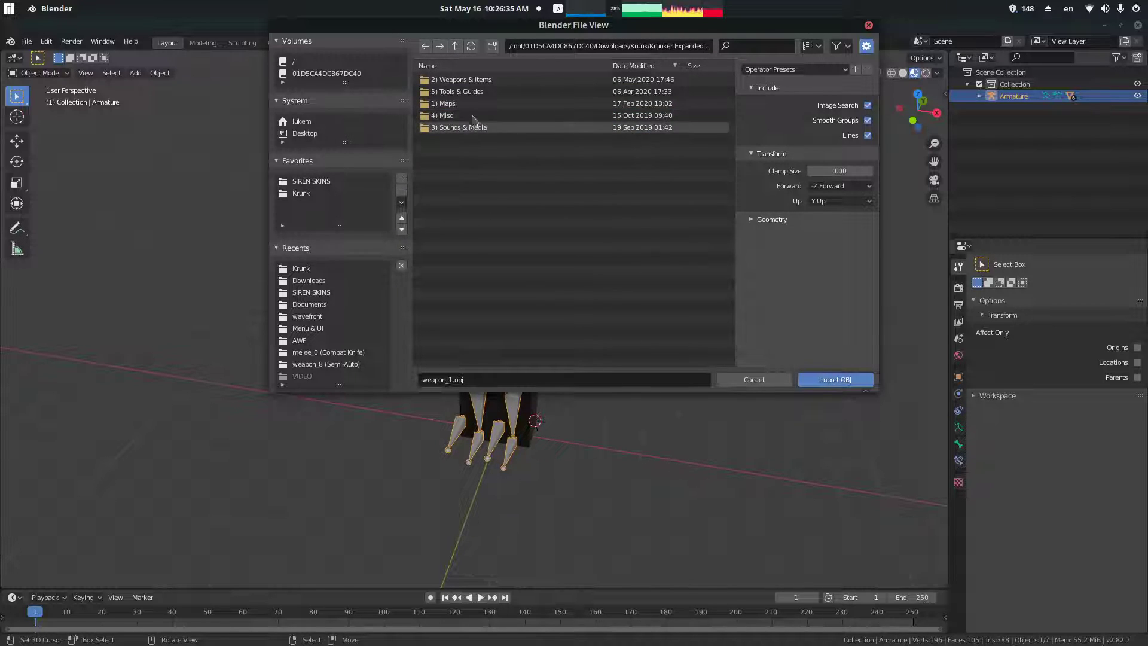
{"action": "left_click", "coordinate": [472, 80]}
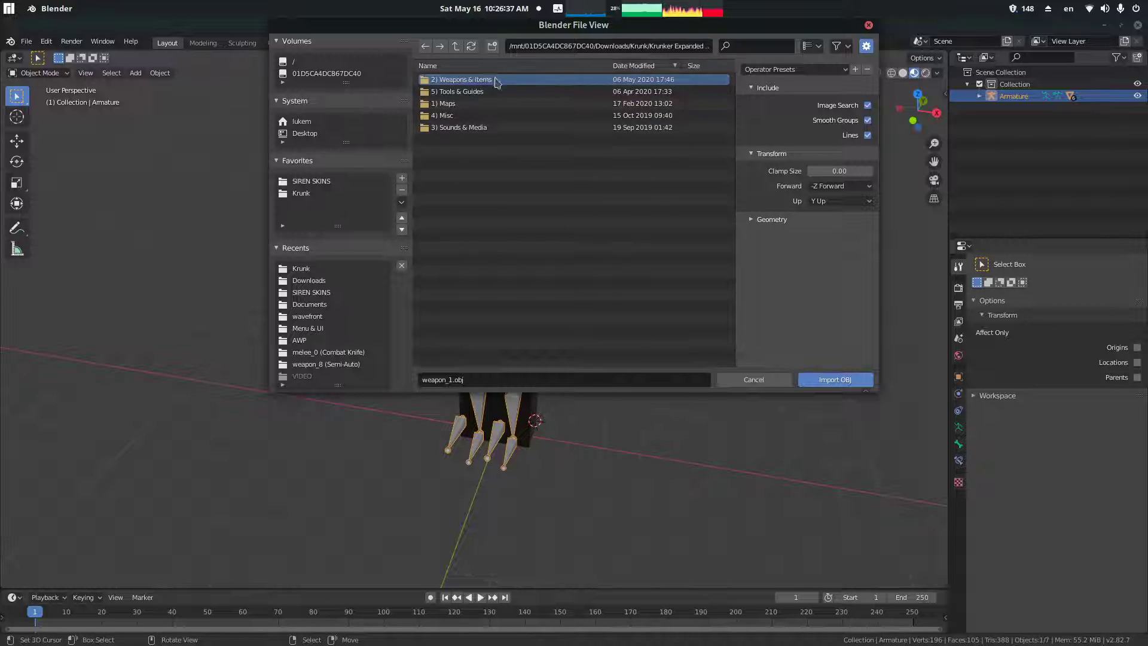
{"action": "double_click", "coordinate": [495, 80]}
{"action": "double_click", "coordinate": [481, 80]}
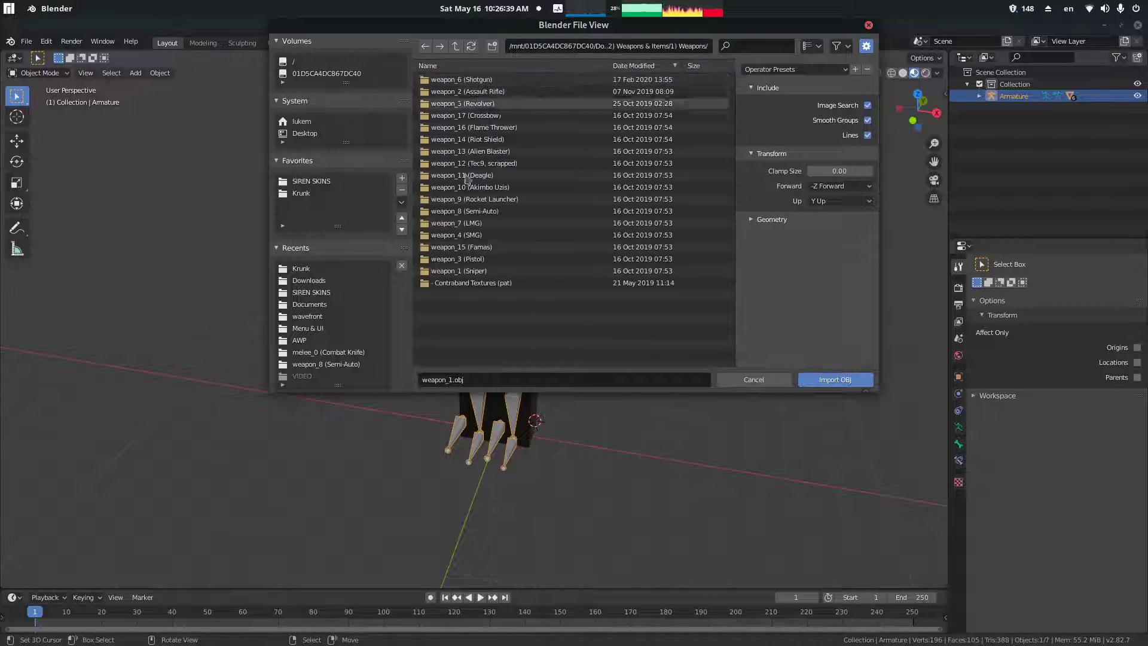
{"action": "double_click", "coordinate": [489, 271]}
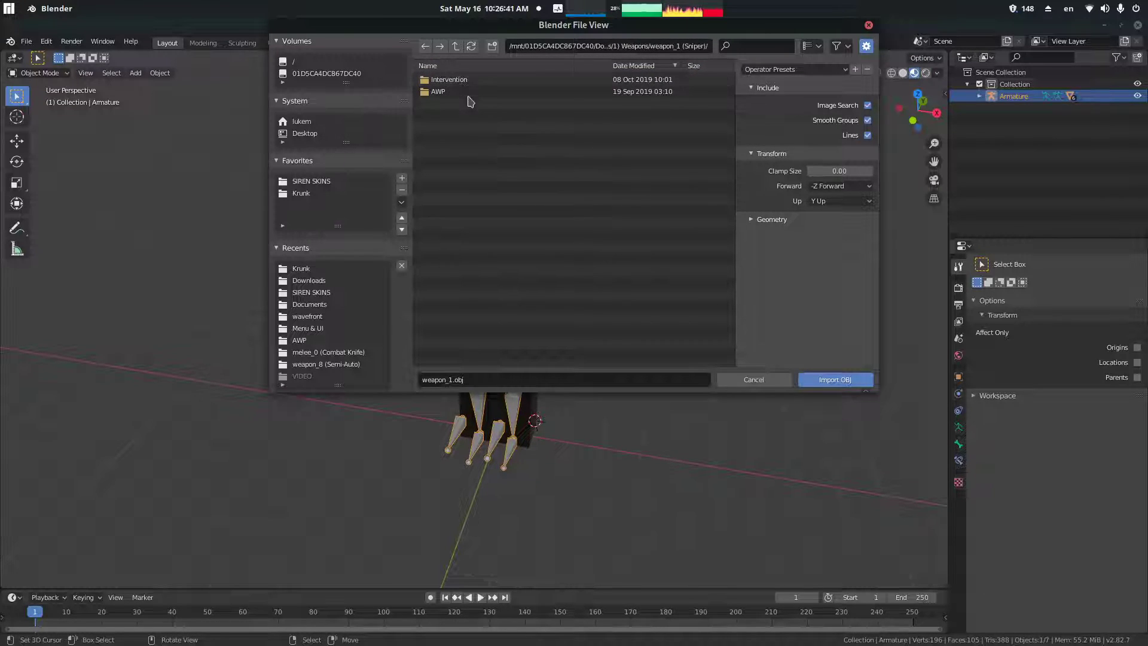
{"action": "double_click", "coordinate": [469, 94]}
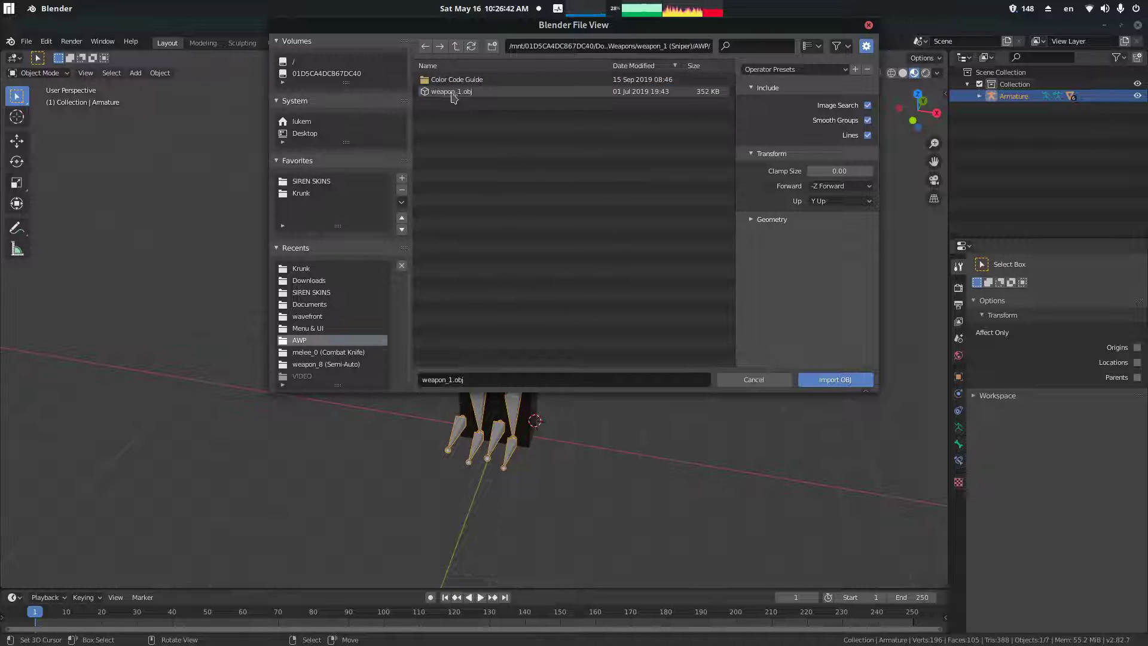
{"action": "left_click", "coordinate": [842, 379]}
{"action": "middle_click_drag", "start_coordinate": [639, 308], "coordinate": [526, 201]}
{"action": "middle_click_drag", "start_coordinate": [695, 216], "coordinate": [616, 203]}
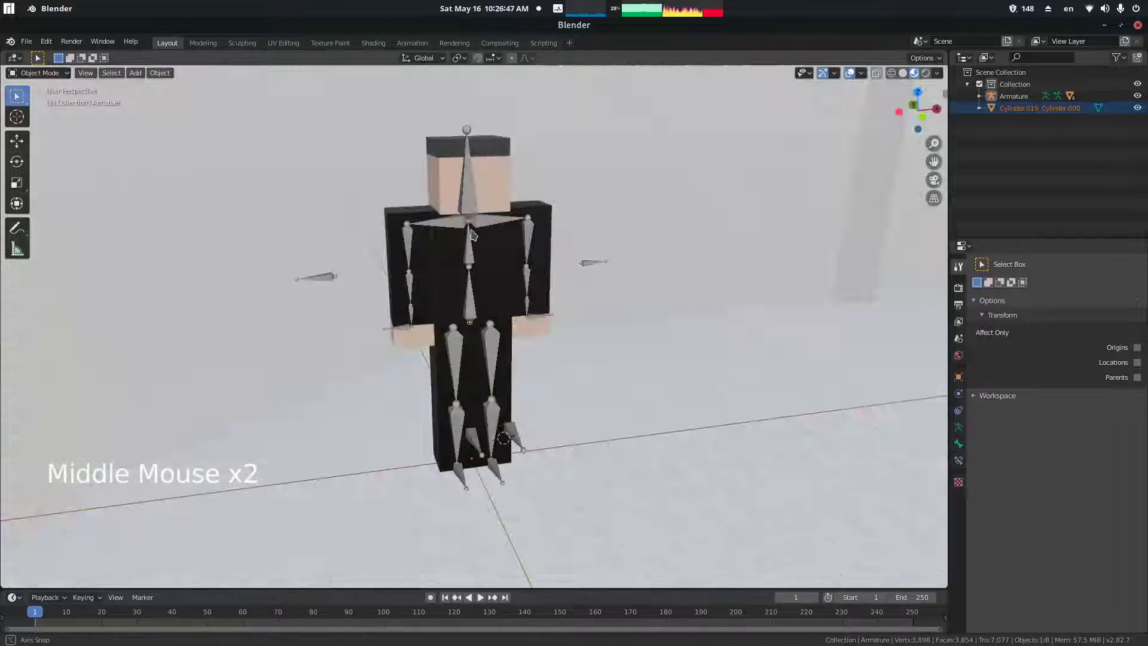
- Make the imported sniper weapon the active object and show its object transform properties
{"action": "right_click", "coordinate": [685, 189]}
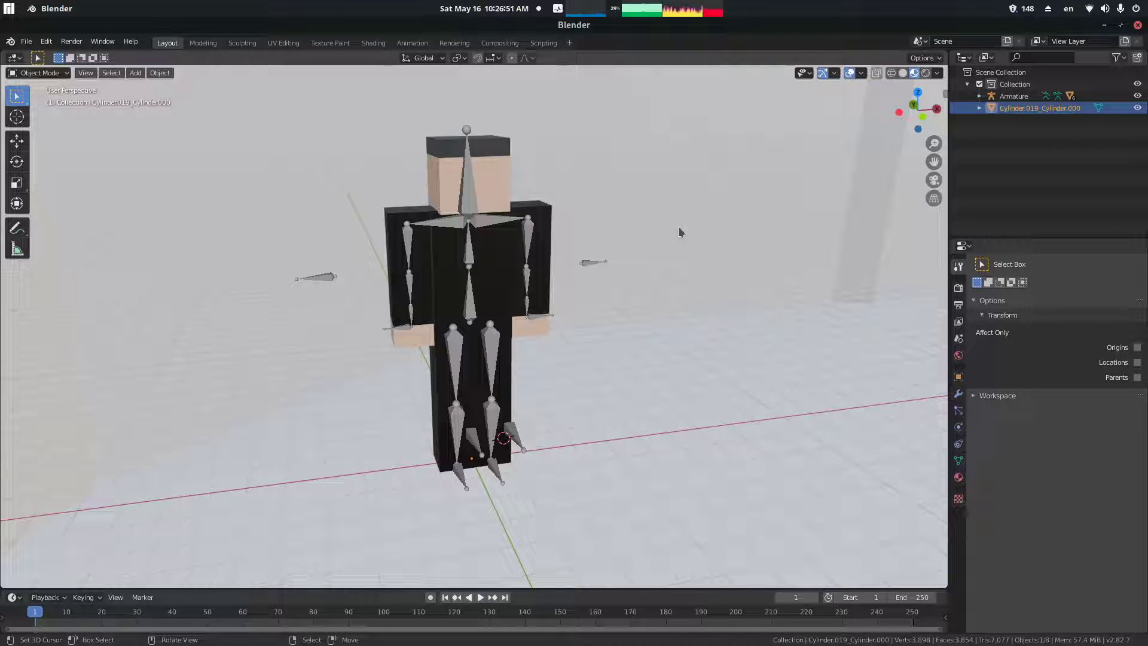
{"action": "middle_click_drag", "start_coordinate": [697, 219], "coordinate": [645, 233]}
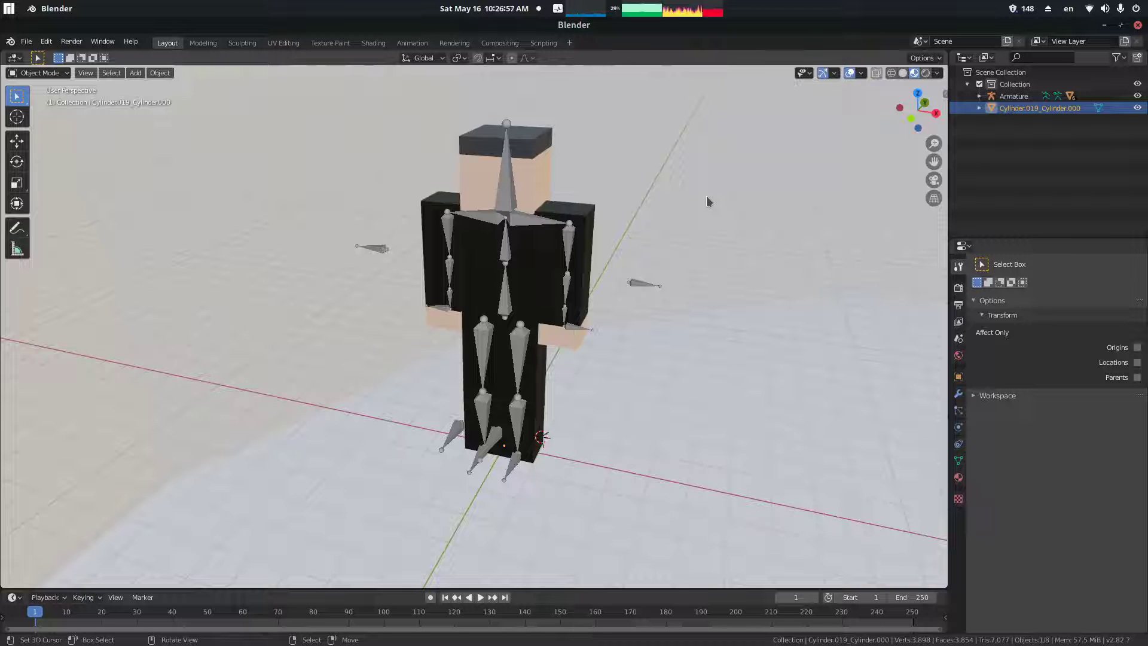
{"action": "mouse_move", "coordinate": [1144, 206]}
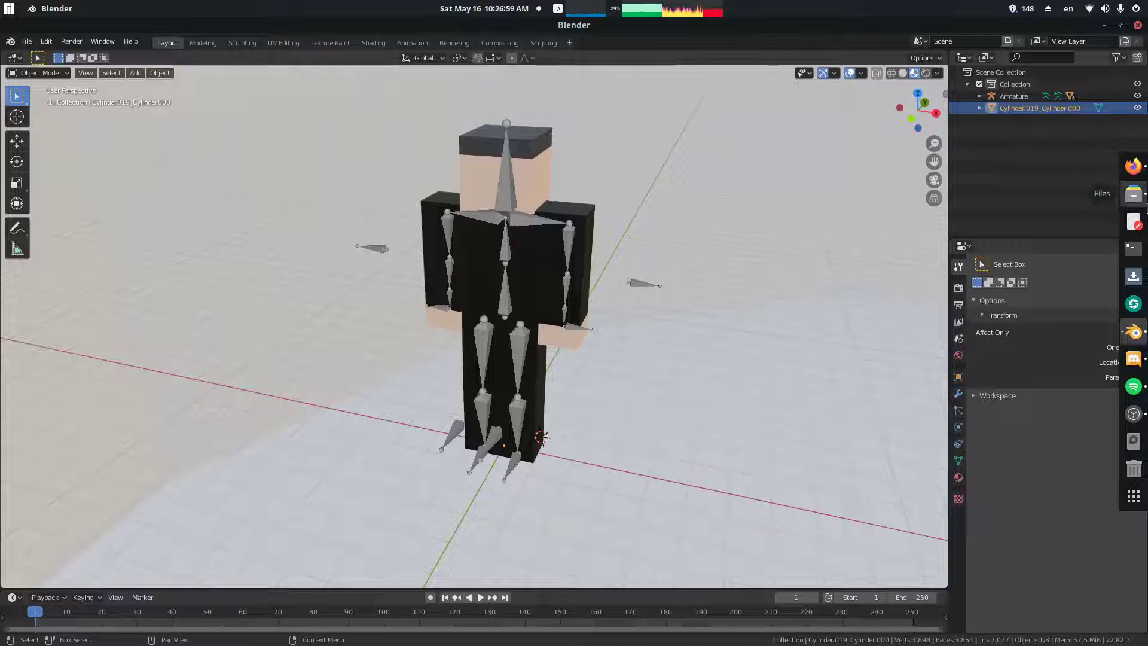
{"action": "middle_click_drag", "start_coordinate": [608, 238], "coordinate": [684, 228]}
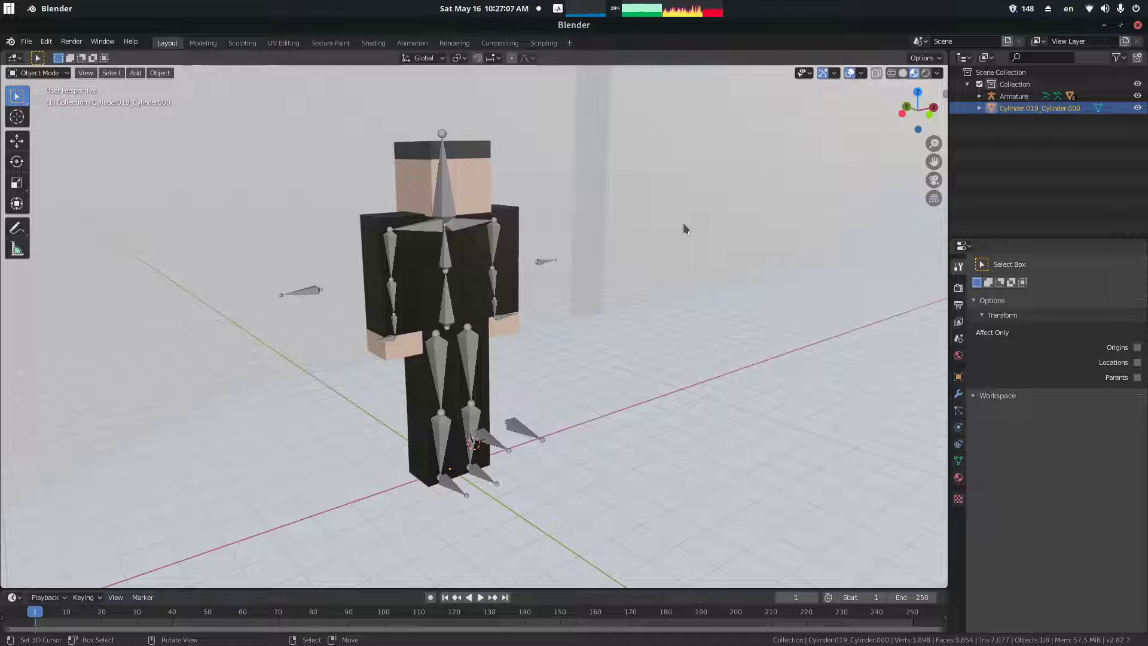
{"action": "left_click", "coordinate": [959, 376]}
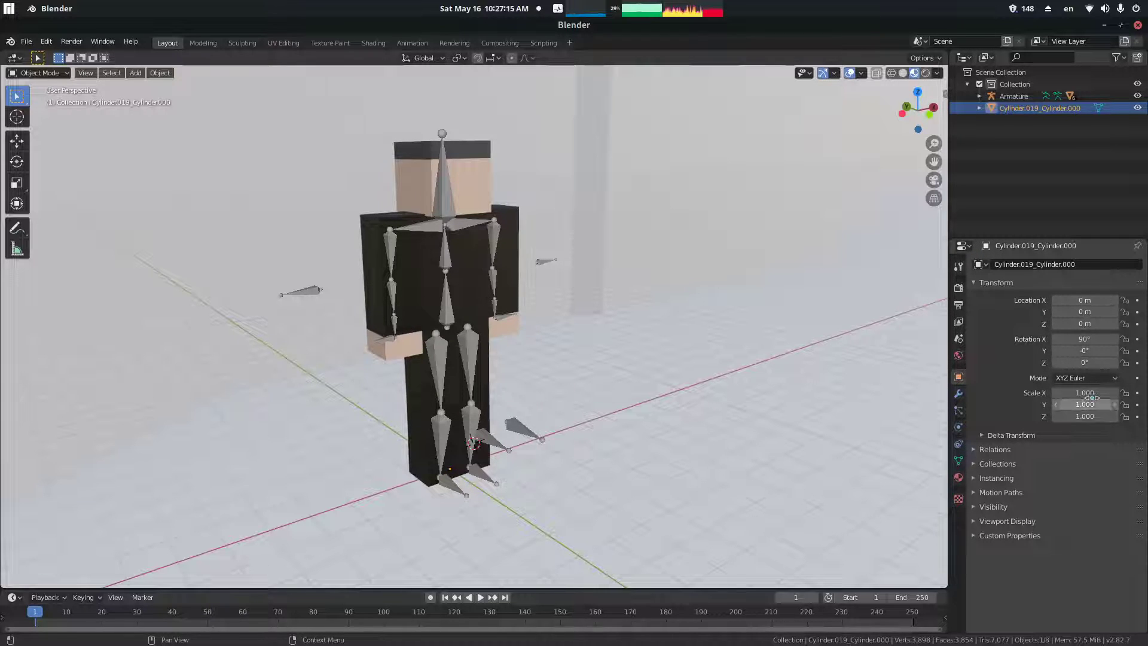
{"action": "middle_click_drag", "start_coordinate": [669, 346], "coordinate": [608, 314]}
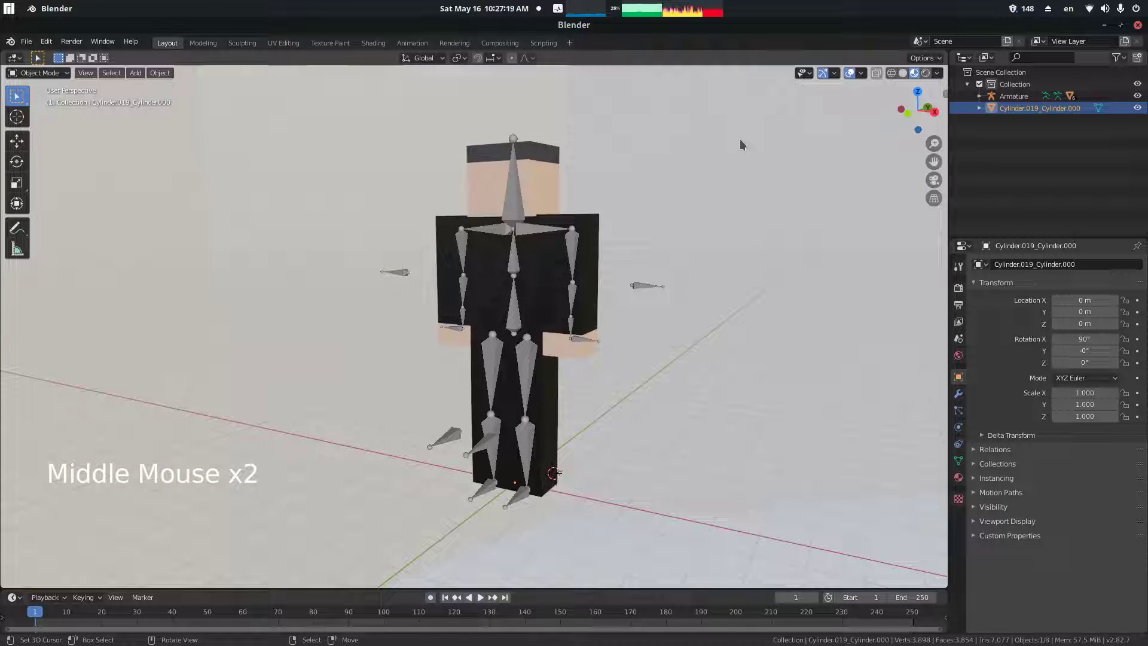
{"action": "middle_click_drag", "start_coordinate": [743, 151], "coordinate": [724, 156]}
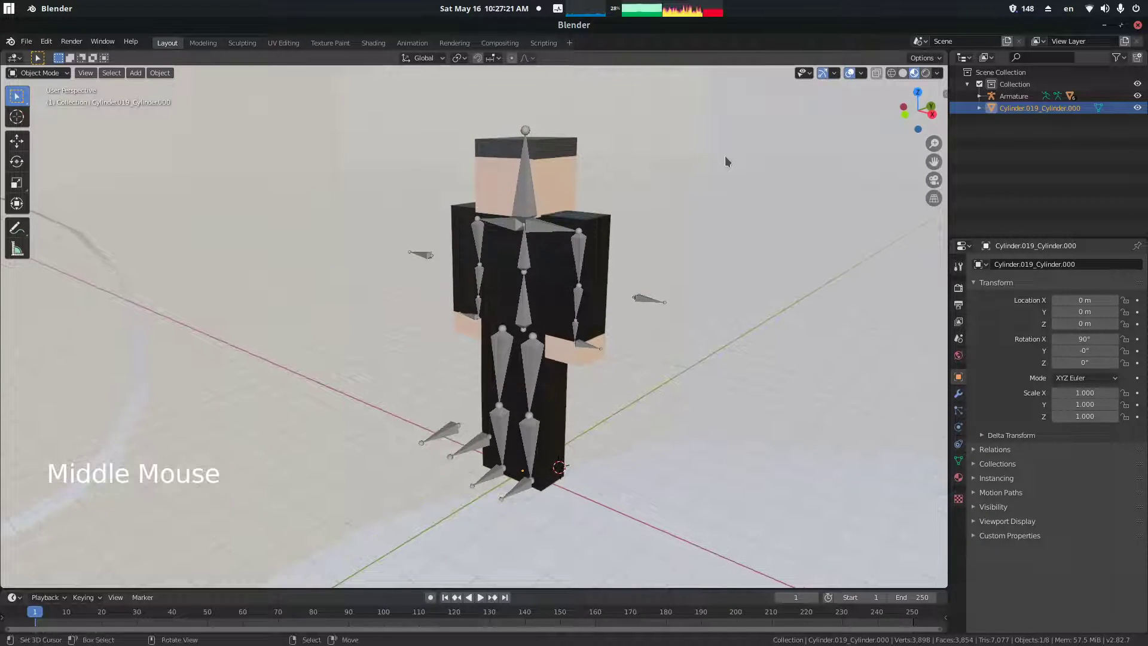
- Scale the imported sniper weapon uniformly by 0.001
{"action": "key", "text": "s"}
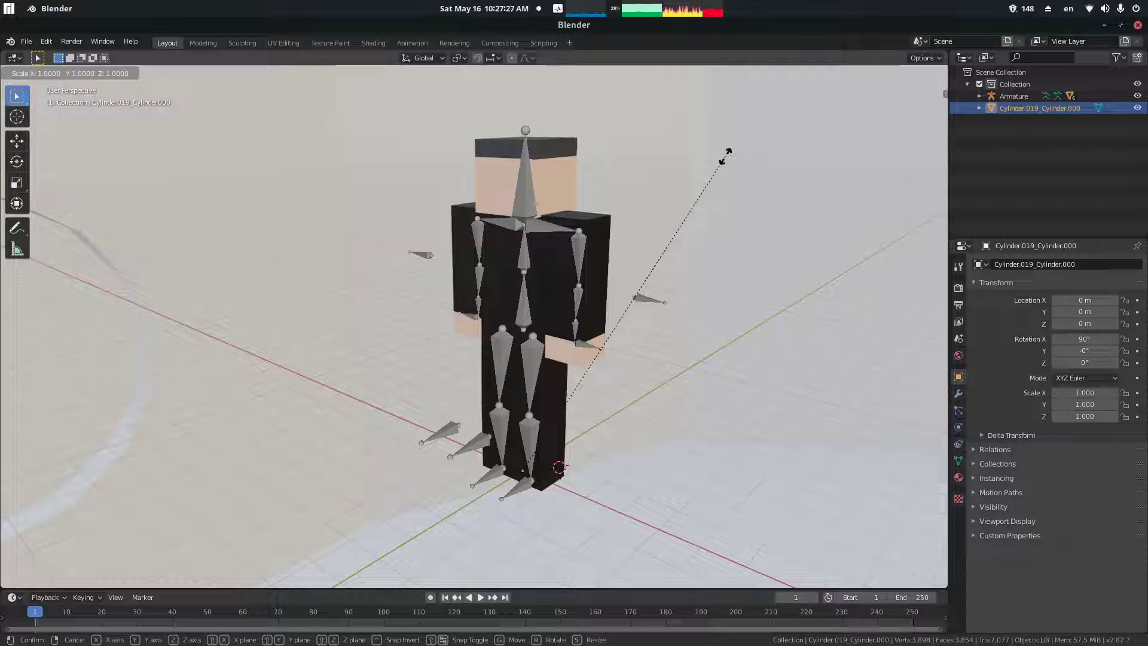
{"action": "type", "text": "0.001"}
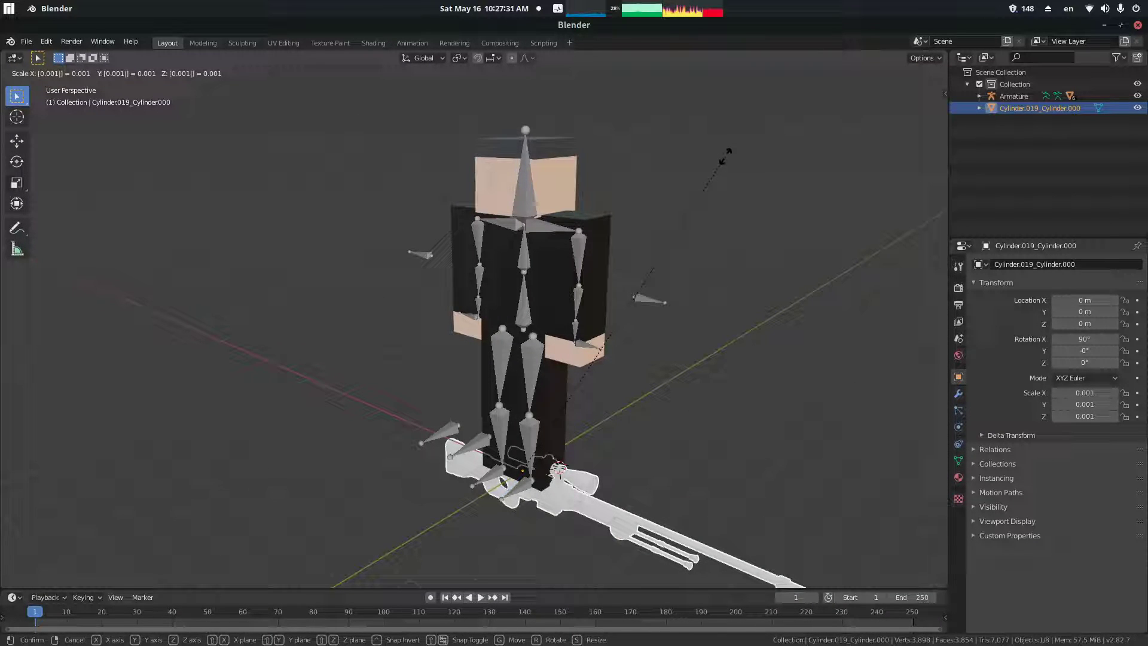
{"action": "type", "text": "89"}
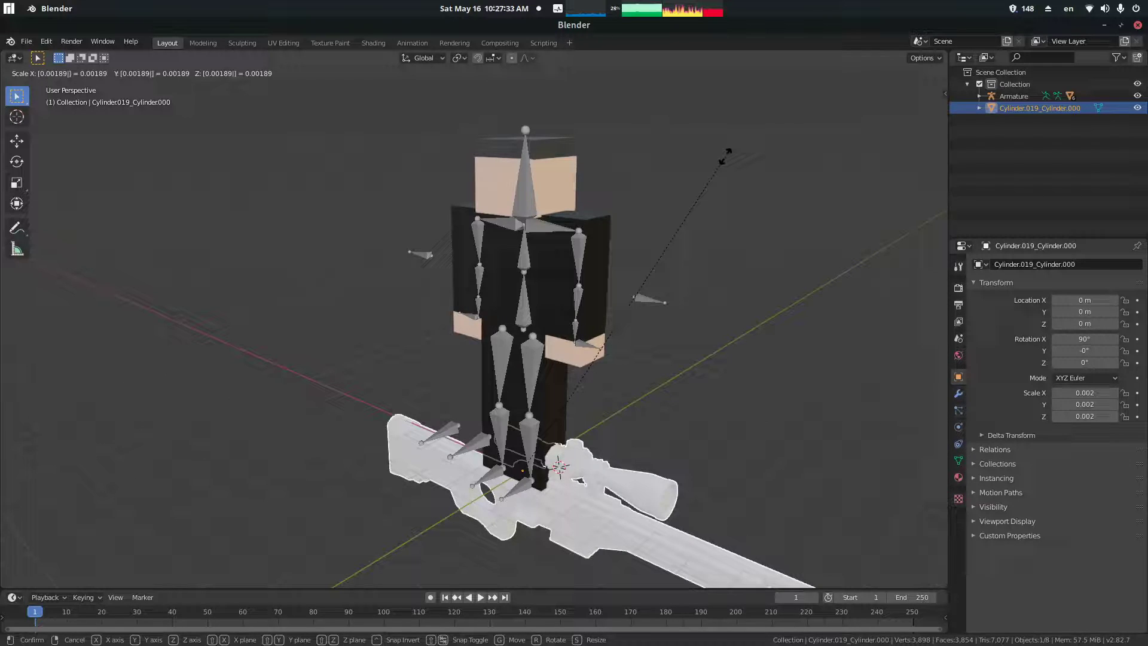
{"action": "key", "text": "BackSpace"}
{"action": "key", "text": "BackSpace"}
{"action": "key", "text": "BackSpace"}
{"action": "type", "text": "1"}
{"action": "key", "text": "Return"}
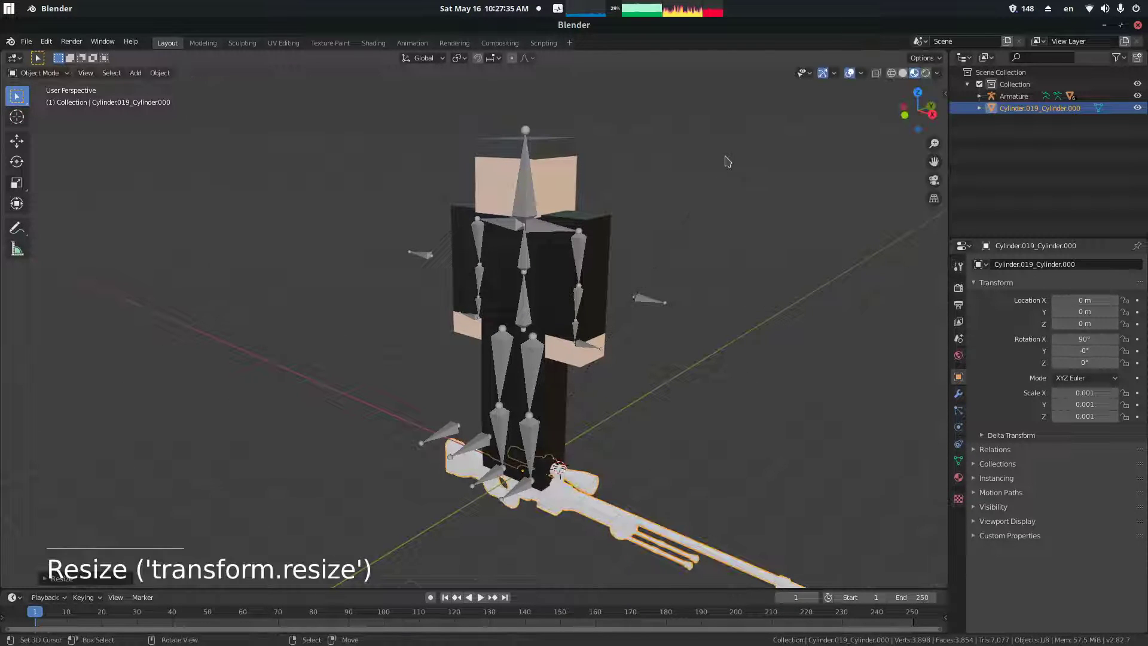
- Switch the armature to Pose Mode and move the wristIK.R bone up and forward, excluding the X axis
{"action": "middle_click_drag", "start_coordinate": [534, 217], "coordinate": [592, 392]}
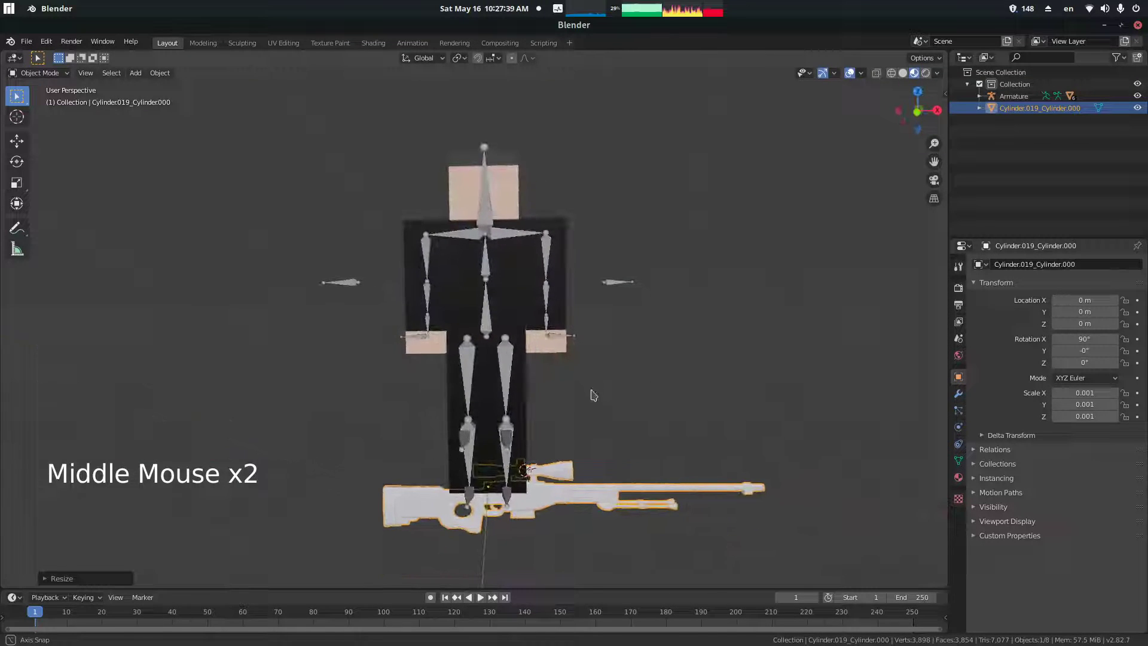
{"action": "right_click", "coordinate": [409, 338]}
{"action": "middle_click_drag", "start_coordinate": [409, 338], "coordinate": [668, 353]}
{"action": "key", "text": "ctrl+Tab"}
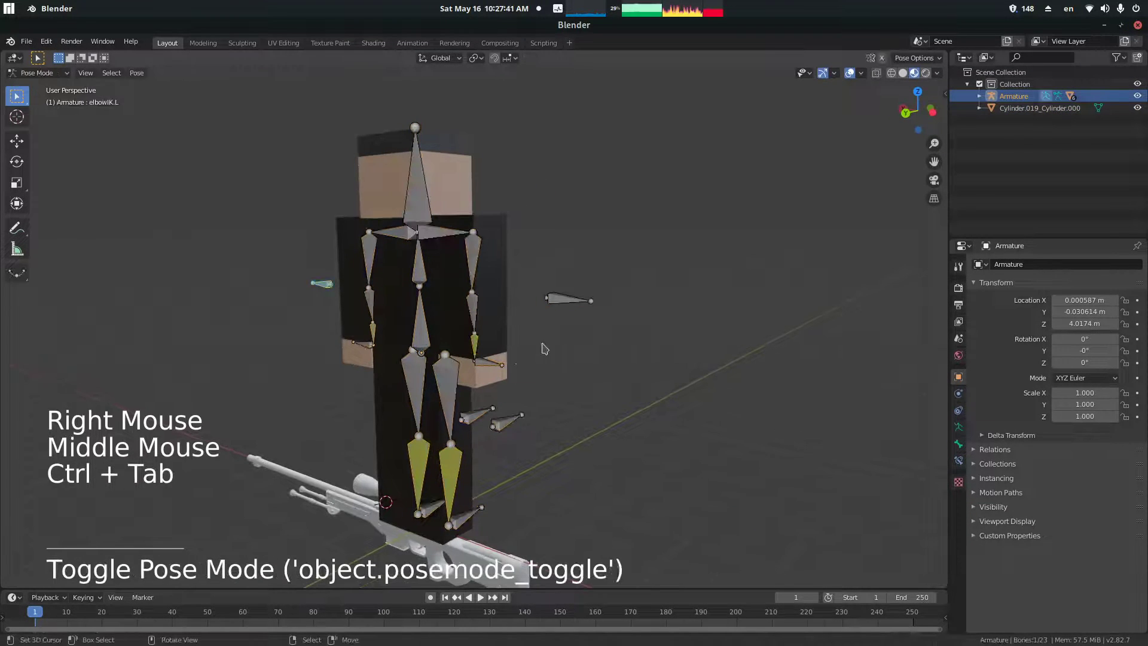
{"action": "right_click", "coordinate": [489, 369]}
{"action": "middle_click_drag", "start_coordinate": [489, 369], "coordinate": [635, 290]}
{"action": "key", "text": "shift+x"}
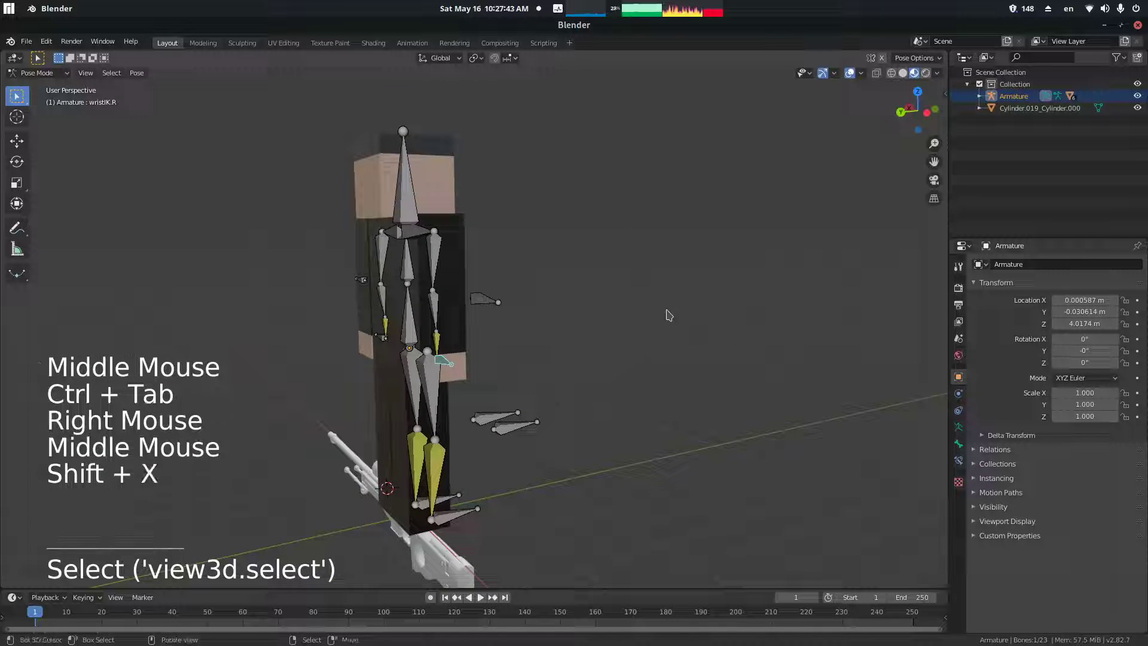
{"action": "key", "text": "g"}
{"action": "left_click", "coordinate": [748, 230]}
- Raise the right elbow's IK bone to about shoulder height, excluding the X axis
{"action": "right_click", "coordinate": [491, 299]}
{"action": "key", "text": "g"}
{"action": "key", "text": "shift+x"}
{"action": "left_click", "coordinate": [563, 197]}
- Return the armature to Object Mode and select the sniper weapon
{"action": "middle_click_drag", "start_coordinate": [688, 434], "coordinate": [618, 372]}
{"action": "right_click", "coordinate": [541, 449]}
{"action": "key", "text": "ctrl+Tab"}
{"action": "right_click", "coordinate": [541, 450]}
{"action": "key", "text": "r"}
{"action": "left_click", "coordinate": [565, 432]}
{"action": "key", "text": "ctrl+z"}
- Examine the character and weapon in the front, right, top and opposite orthographic views
{"action": "key", "text": "KP_4"}
{"action": "key", "text": "KP_1"}
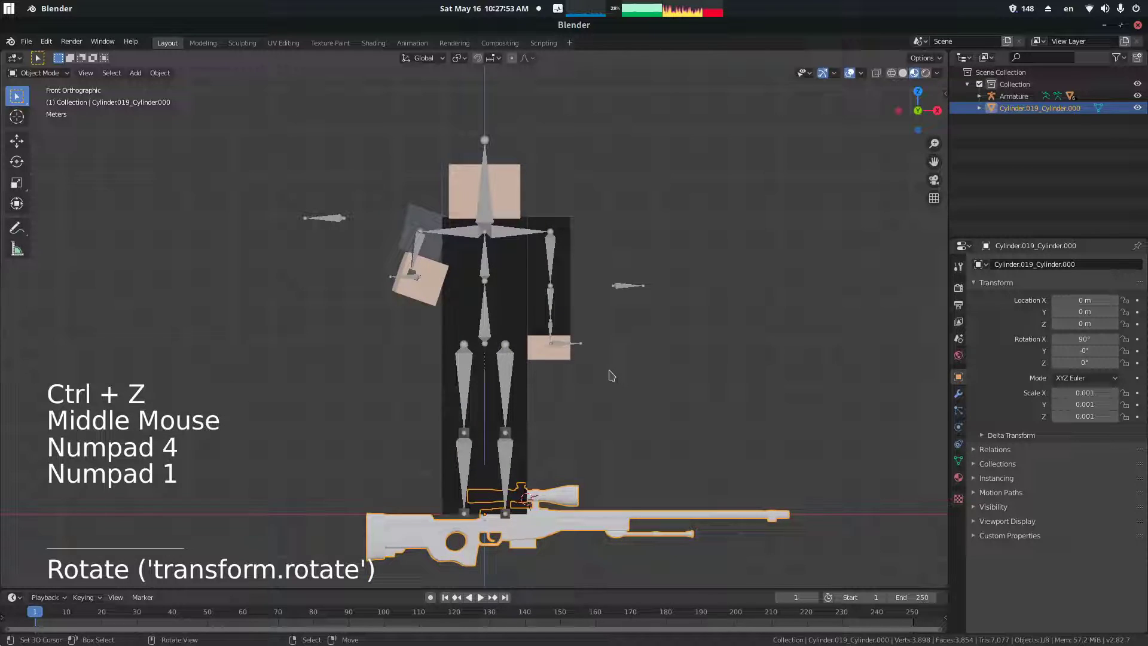
{"action": "key", "text": "KP_1"}
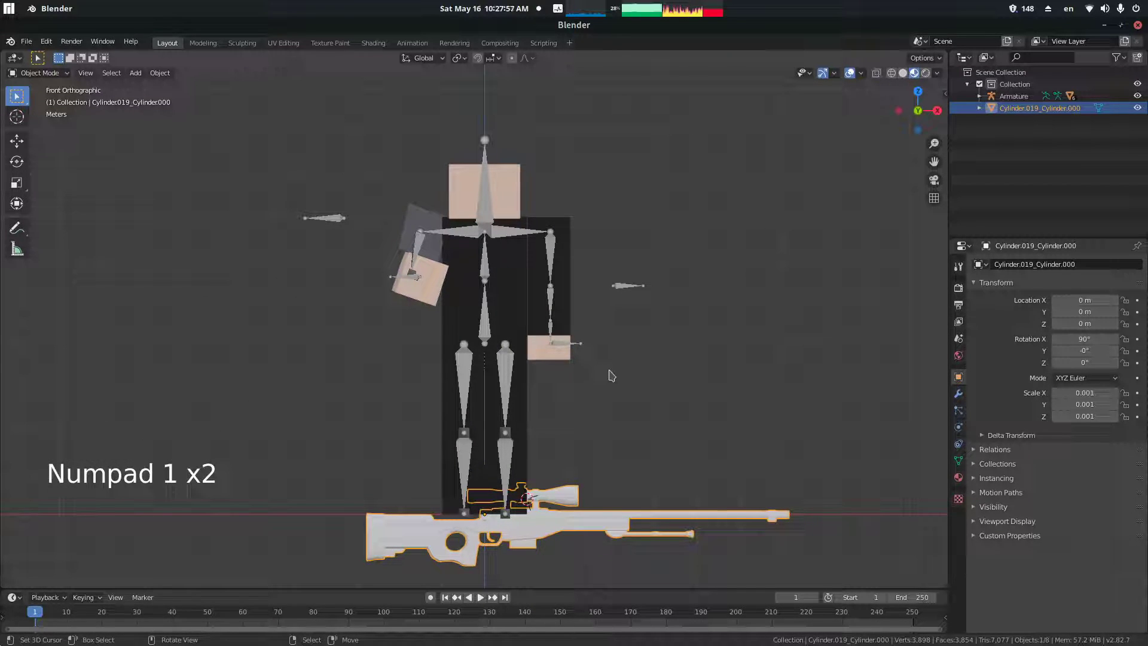
{"action": "key", "text": "KP_3"}
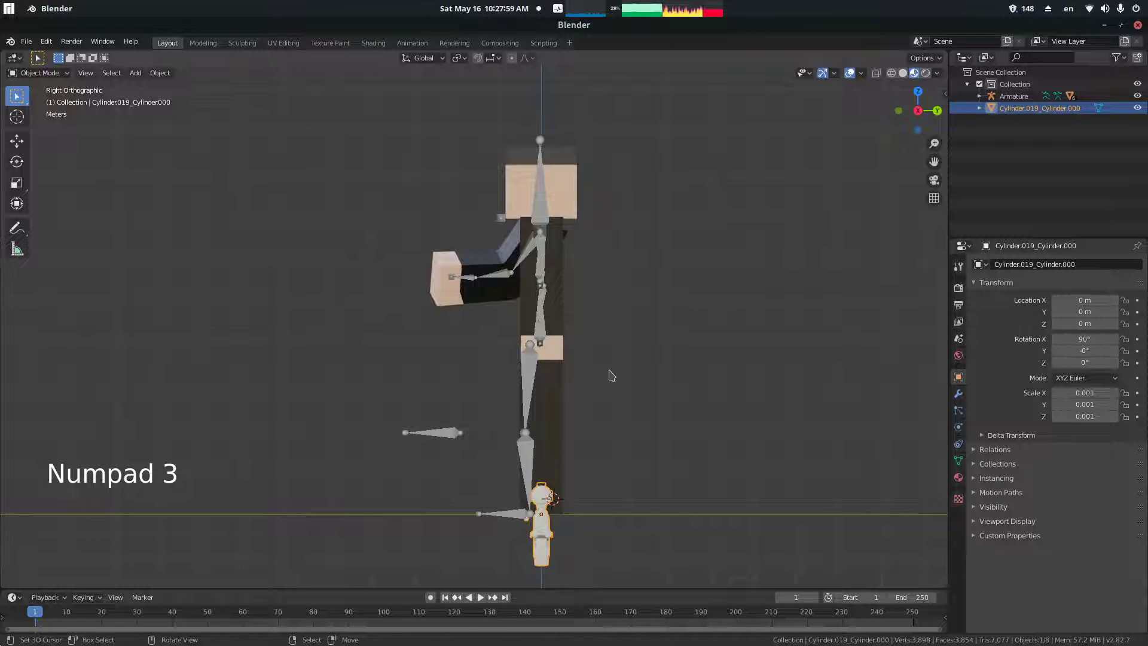
{"action": "key", "text": "KP_7"}
{"action": "key", "text": "KP_1"}
{"action": "key", "text": "KP_9"}
{"action": "key", "text": "KP_9"}
{"action": "key", "text": "KP_3"}
{"action": "key", "text": "KP_9"}
{"action": "key", "text": "KP_9"}
{"action": "key", "text": "KP_9"}
{"action": "key", "text": "KP_9"}
- Move the weapon in the front and right views to about X 0.18 m, Y 2.41 m, Z 5.85 m
{"action": "key", "text": "KP_1"}
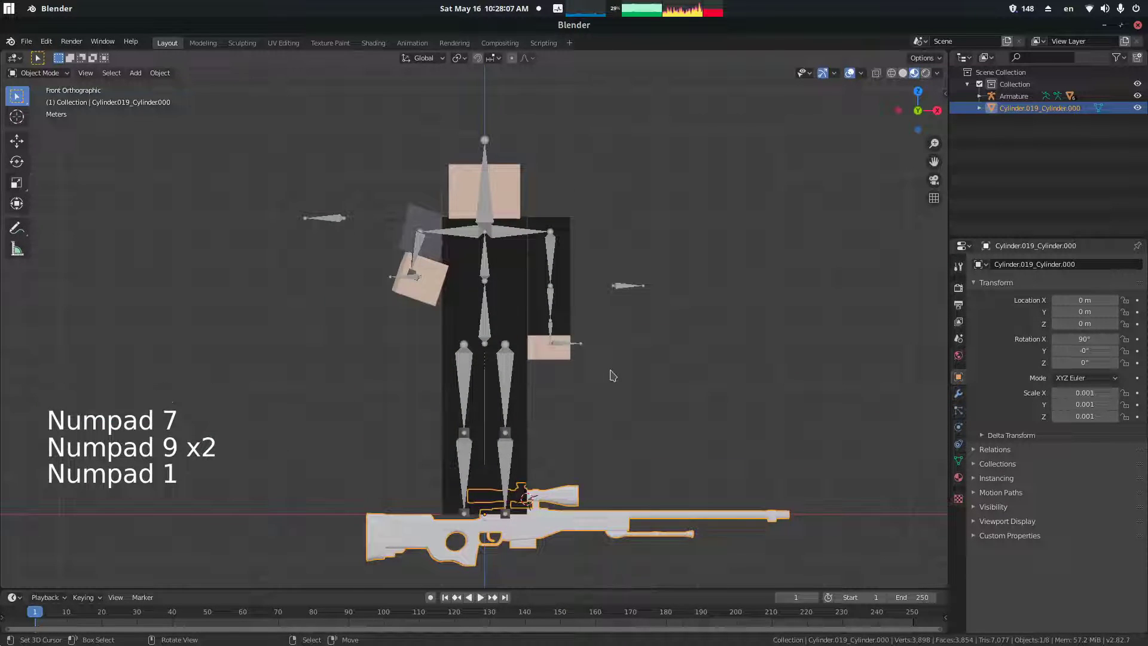
{"action": "key", "text": "g"}
{"action": "left_click", "coordinate": [617, 118]}
{"action": "key", "text": "KP_3"}
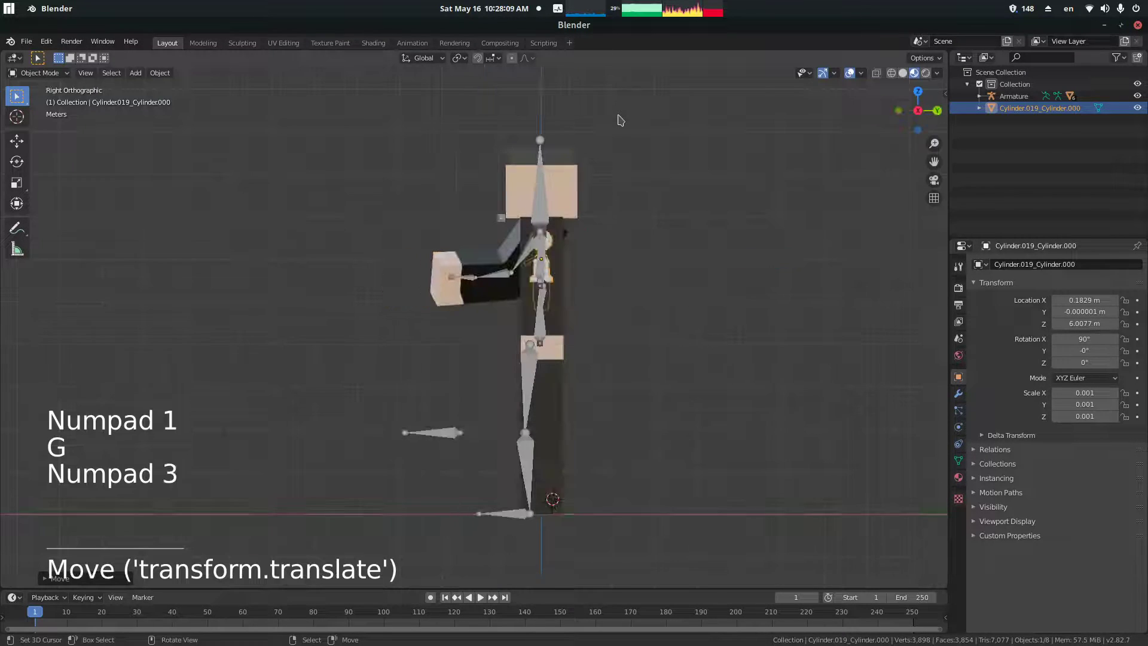
{"action": "key", "text": "g"}
{"action": "left_click", "coordinate": [749, 193]}
- Rotate the weapon freehand to about 140° on the X axis and start another rotation
{"action": "middle_click_drag", "start_coordinate": [748, 192], "coordinate": [803, 224]}
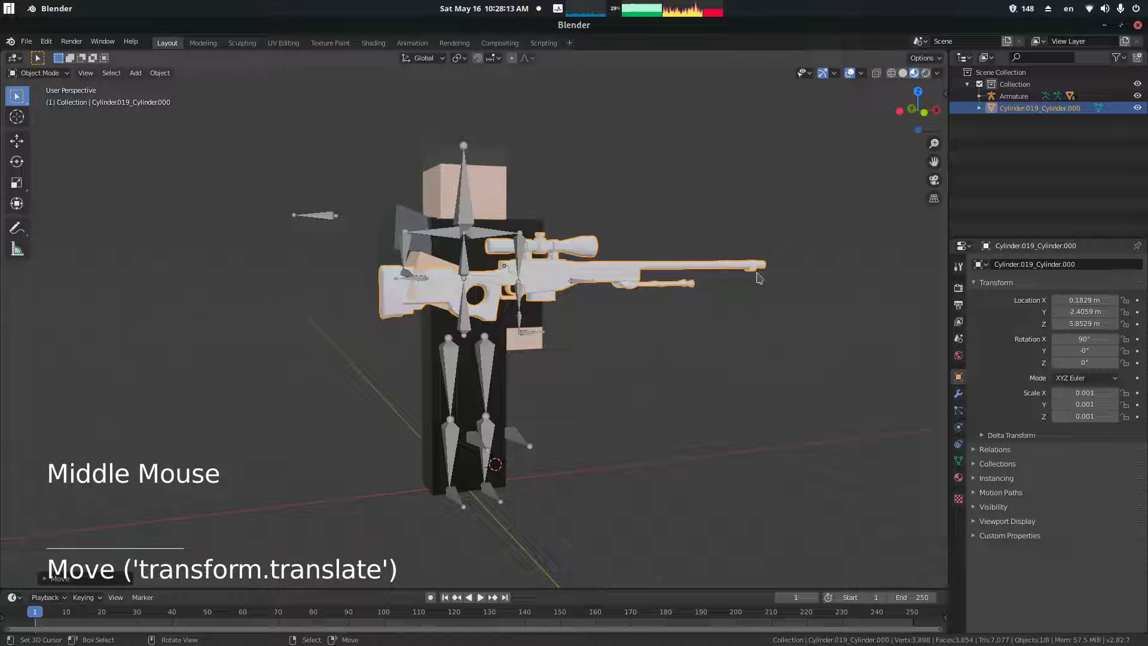
{"action": "key", "text": "r"}
{"action": "left_click", "coordinate": [488, 293]}
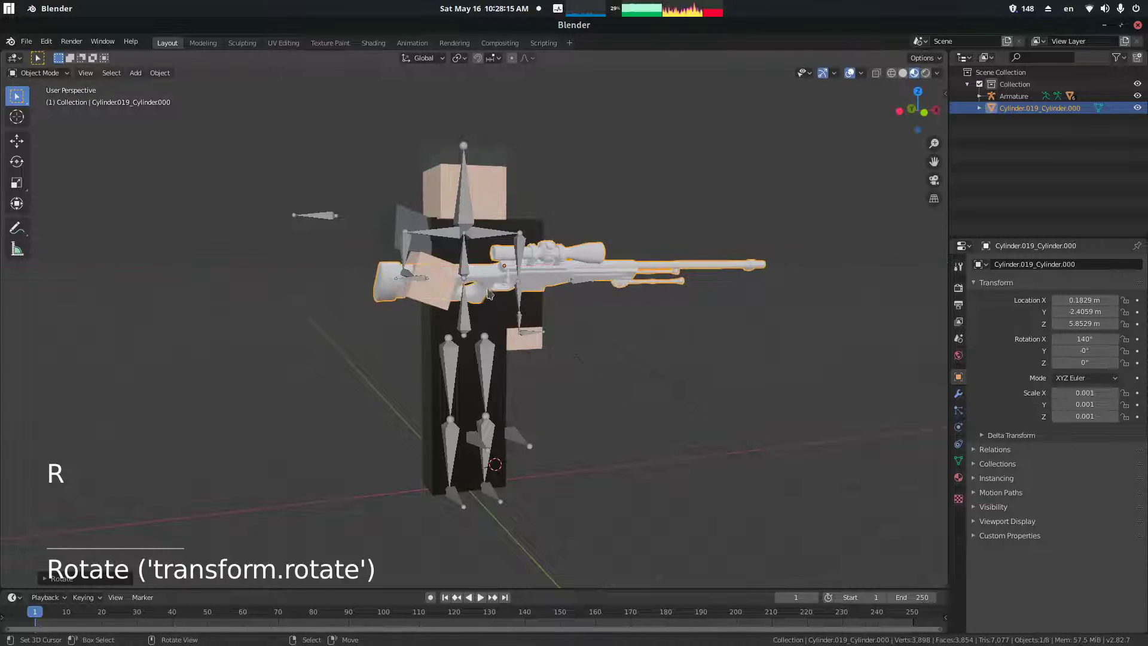
{"action": "middle_click_drag", "start_coordinate": [487, 293], "coordinate": [538, 287]}
{"action": "key", "text": "r"}
- Clear the weapon's location and rotation
{"action": "middle_click_drag", "start_coordinate": [745, 510], "coordinate": [611, 318]}
{"action": "key", "text": "alt+g"}
{"action": "key", "text": "alt+r"}
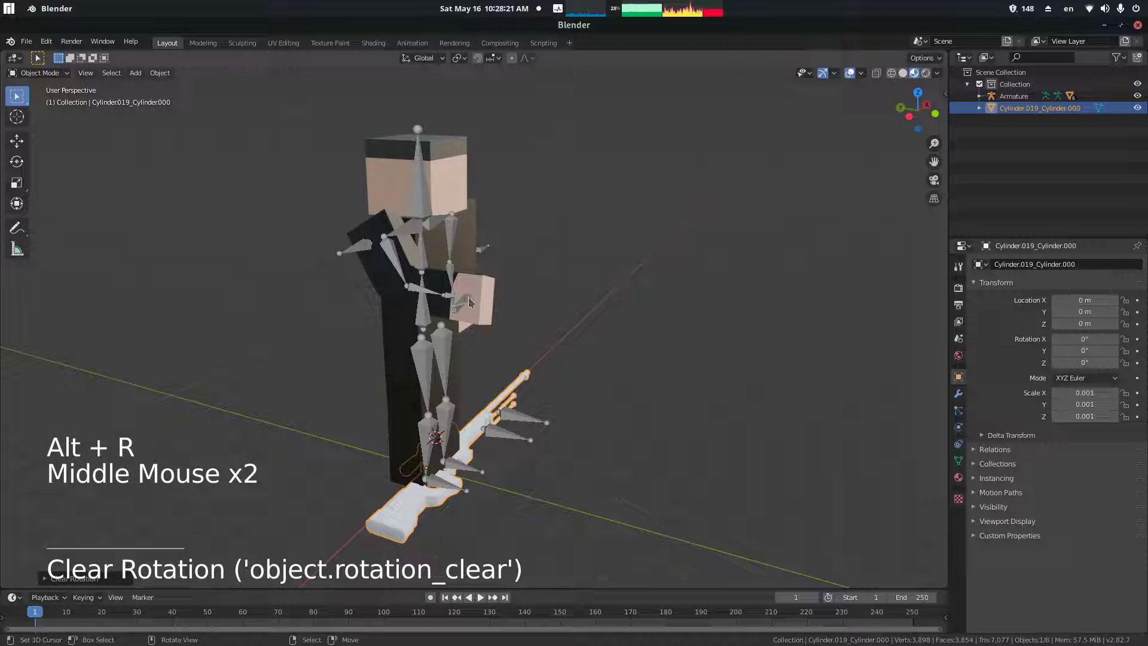
- Add a Child Of object constraint to the weapon with Armature as its target
{"action": "left_click", "coordinate": [958, 444]}
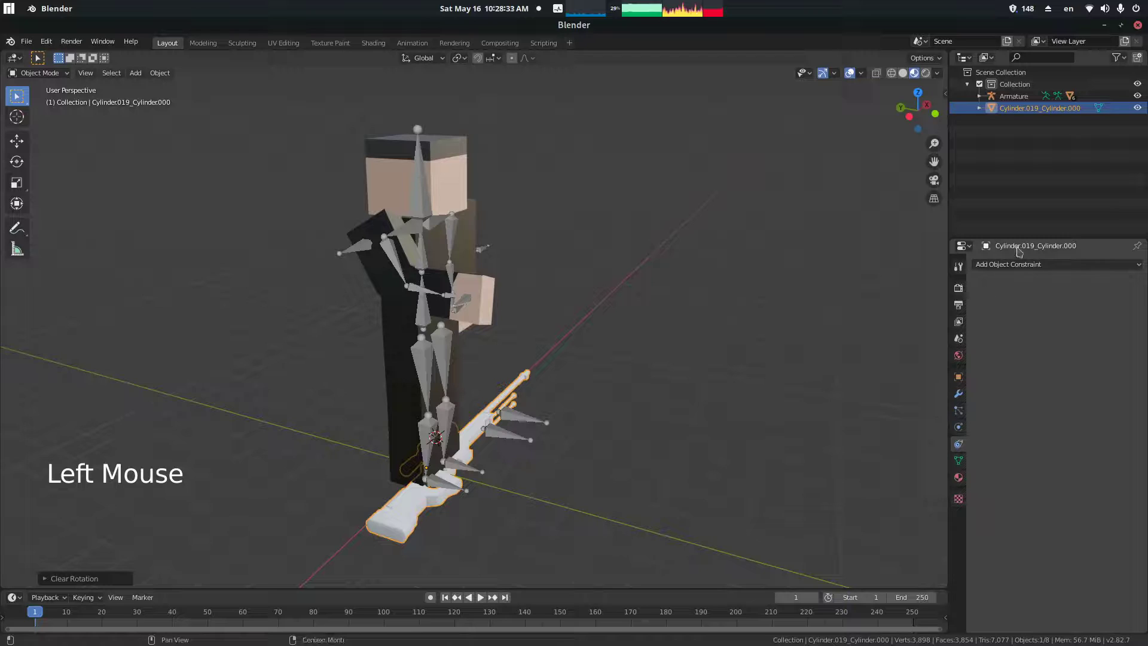
{"action": "left_click", "coordinate": [1016, 265]}
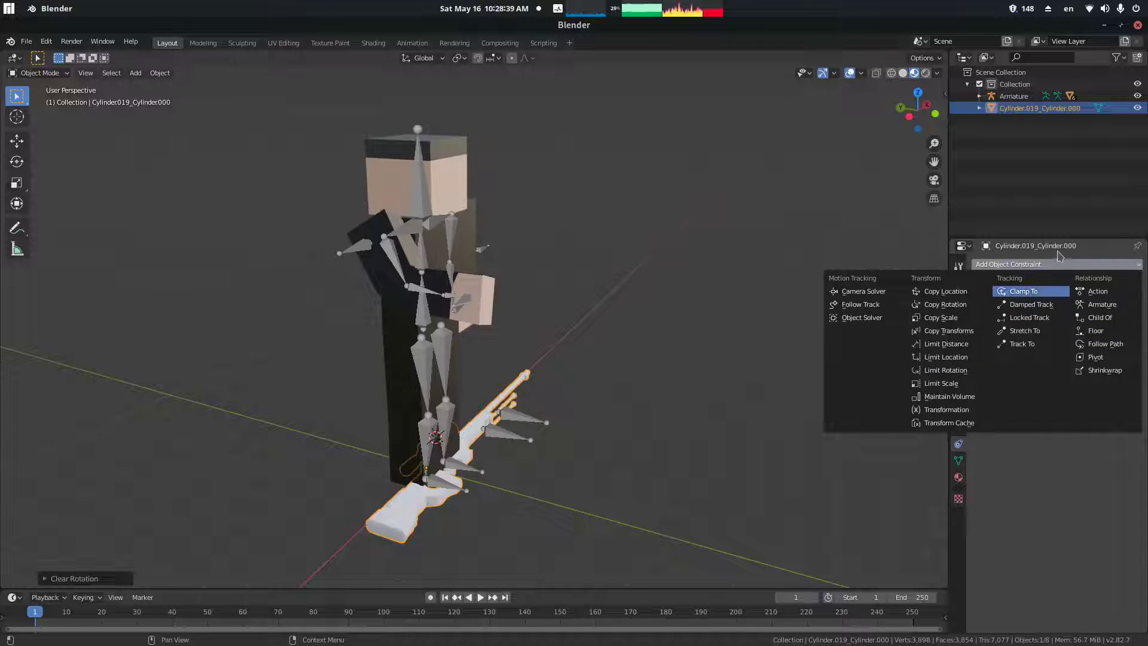
{"action": "double_click", "coordinate": [1027, 266]}
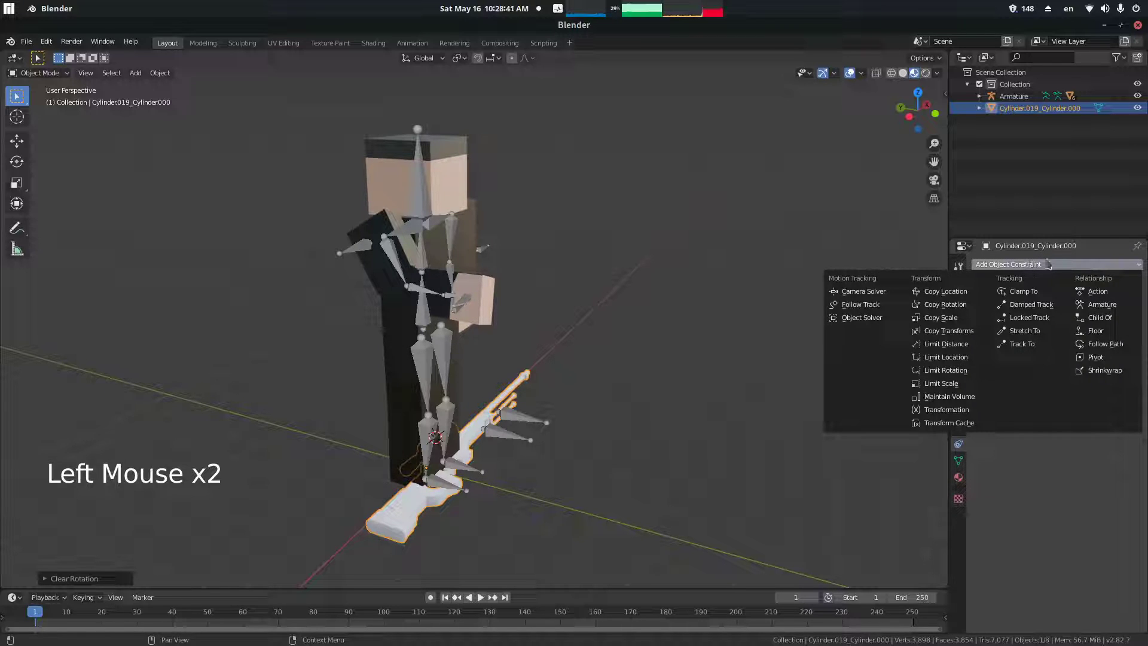
{"action": "left_click", "coordinate": [1109, 321]}
{"action": "left_click", "coordinate": [1094, 304]}
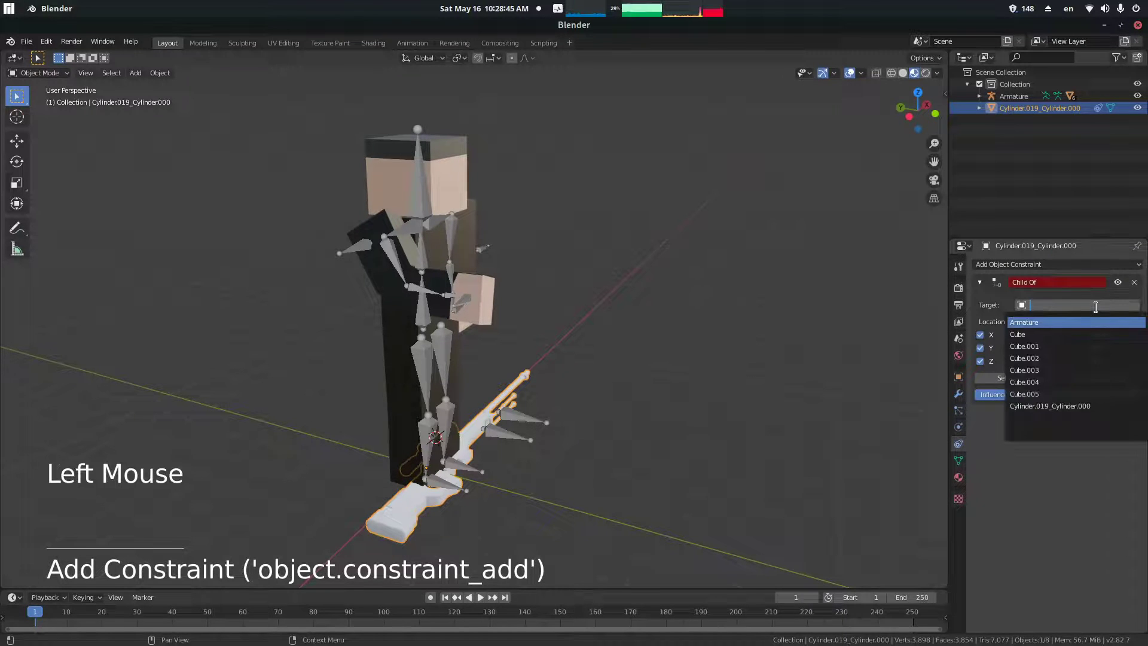
{"action": "left_click", "coordinate": [1084, 324]}
- Test the weapon's attachment by moving the armature along the global Y axis, and undo the move
{"action": "middle_click_drag", "start_coordinate": [553, 296], "coordinate": [540, 315]}
{"action": "middle_click_drag", "start_coordinate": [464, 286], "coordinate": [571, 293]}
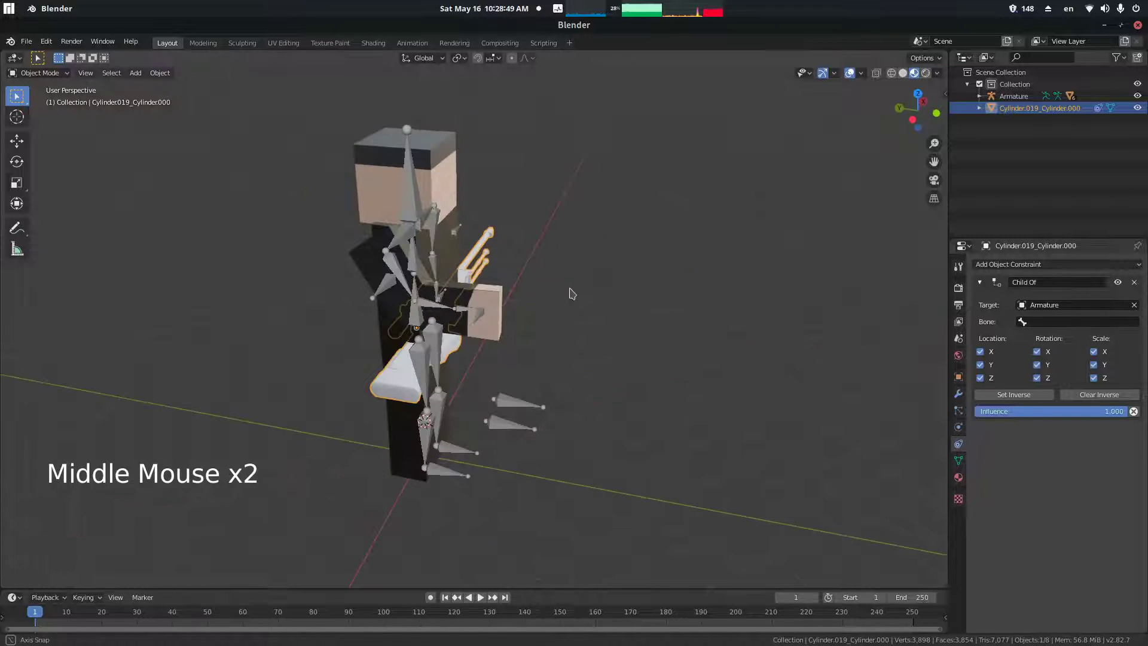
{"action": "key", "text": "ctrl+Tab"}
{"action": "right_click", "coordinate": [417, 282]}
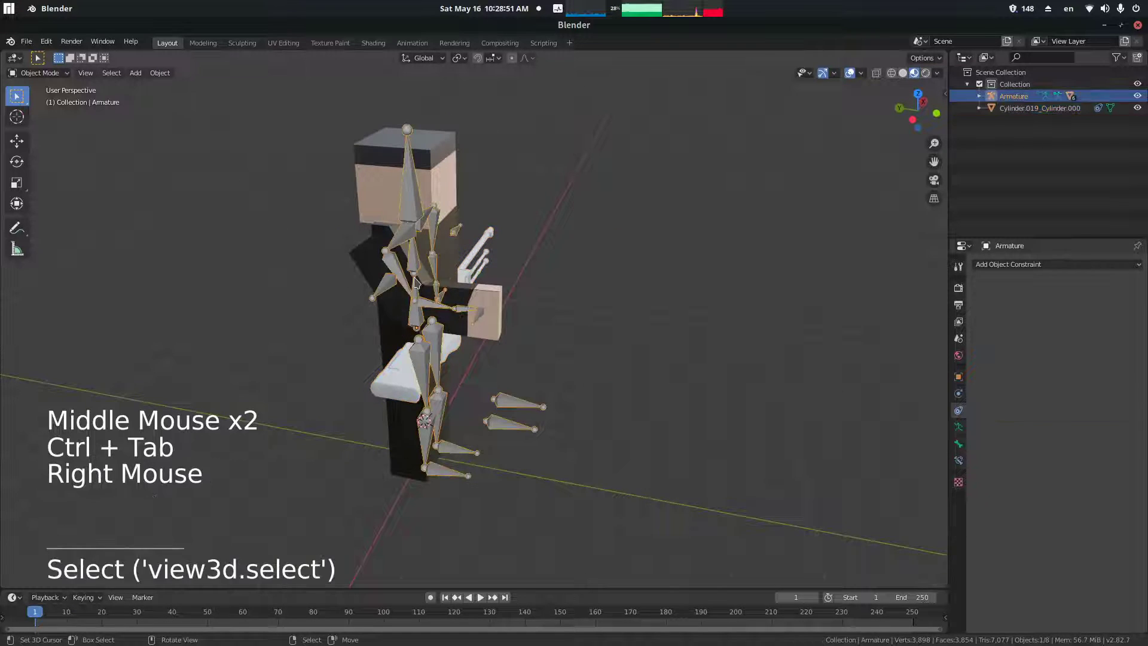
{"action": "key", "text": "ctrl+Tab"}
{"action": "key", "text": "ctrl+Tab"}
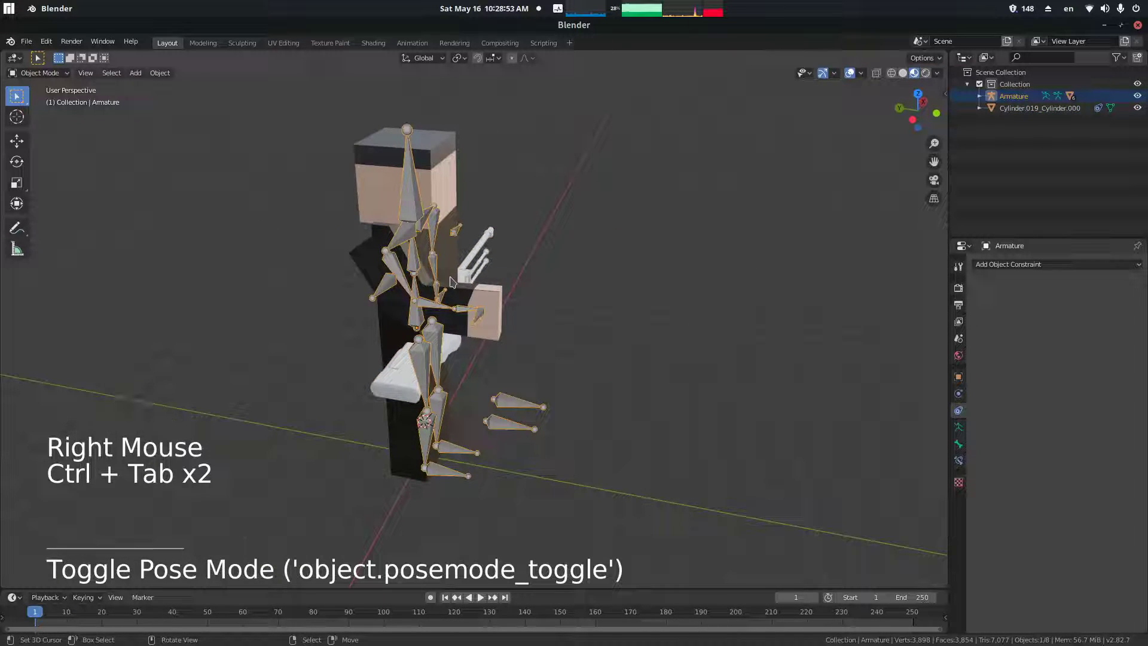
{"action": "key", "text": "g"}
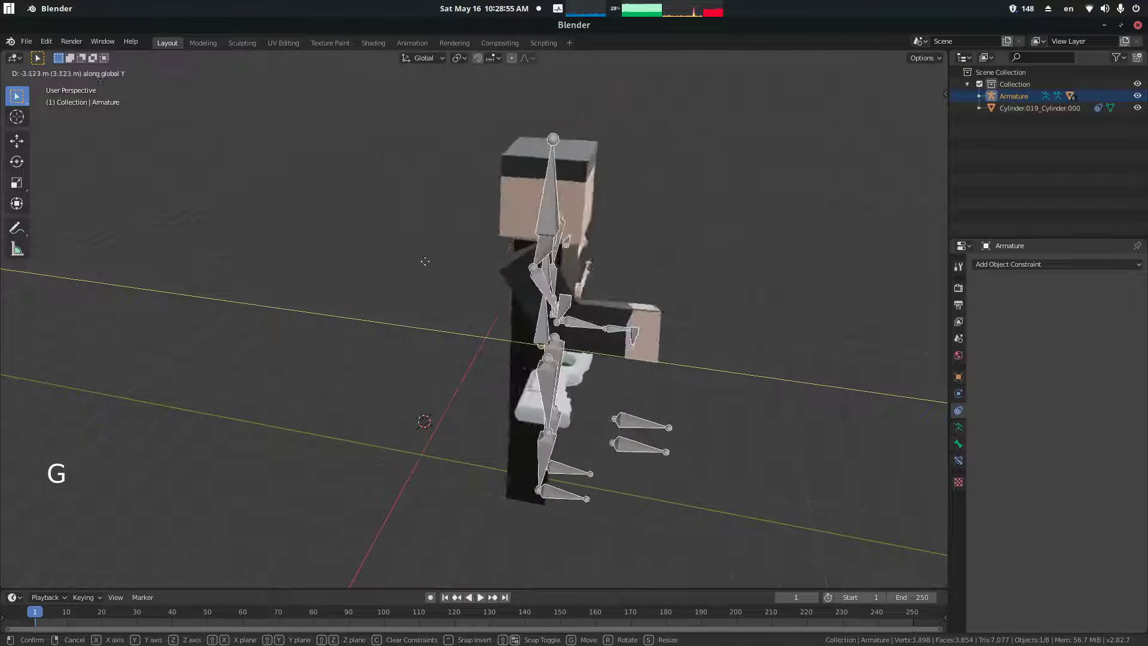
{"action": "left_click", "coordinate": [456, 270]}
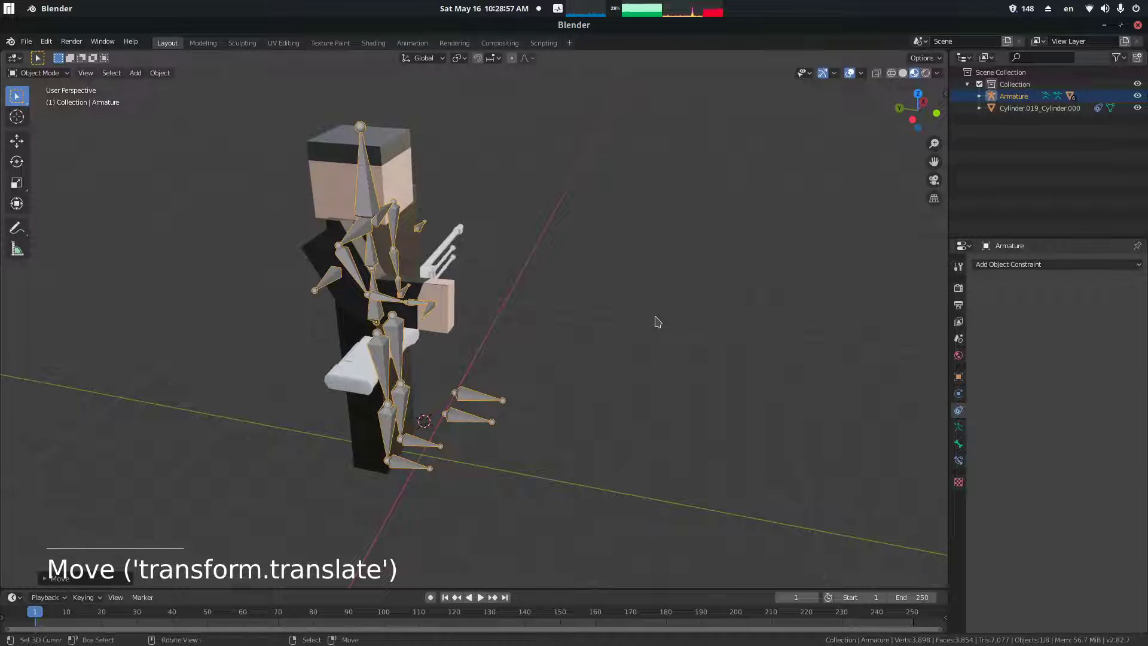
{"action": "key", "text": "ctrl+z"}
- Look up the names of the right wrist IK bone and the adjoining hand bone in pose mode
{"action": "right_click", "coordinate": [635, 321]}
{"action": "middle_click_drag", "start_coordinate": [762, 326], "coordinate": [487, 298]}
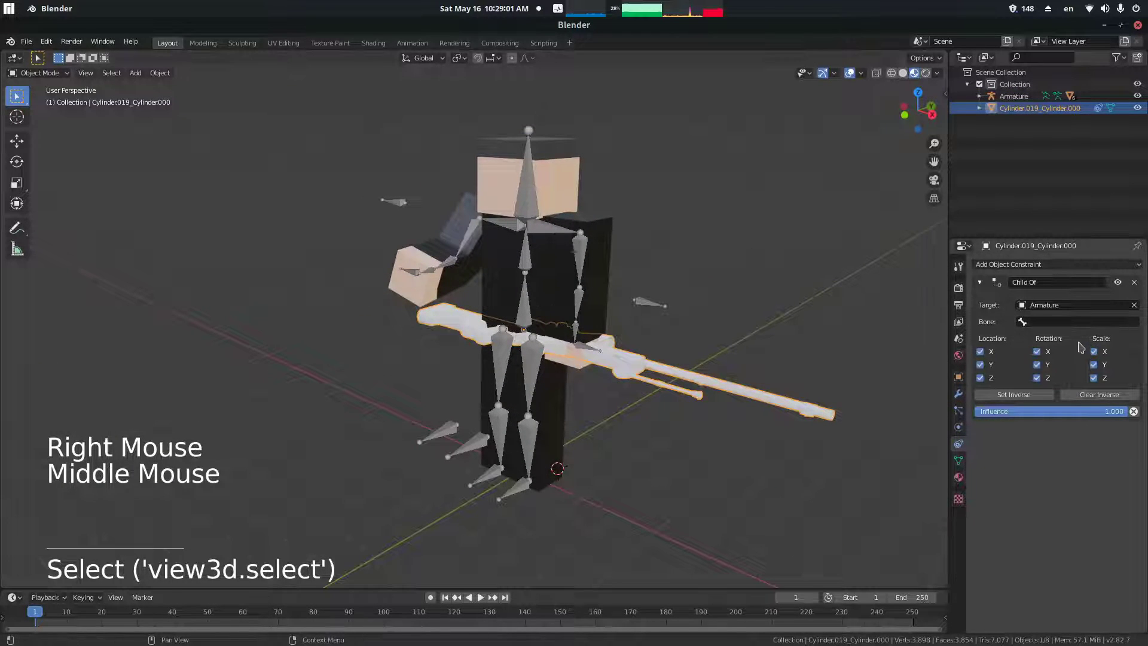
{"action": "middle_click_drag", "start_coordinate": [577, 320], "coordinate": [588, 320]}
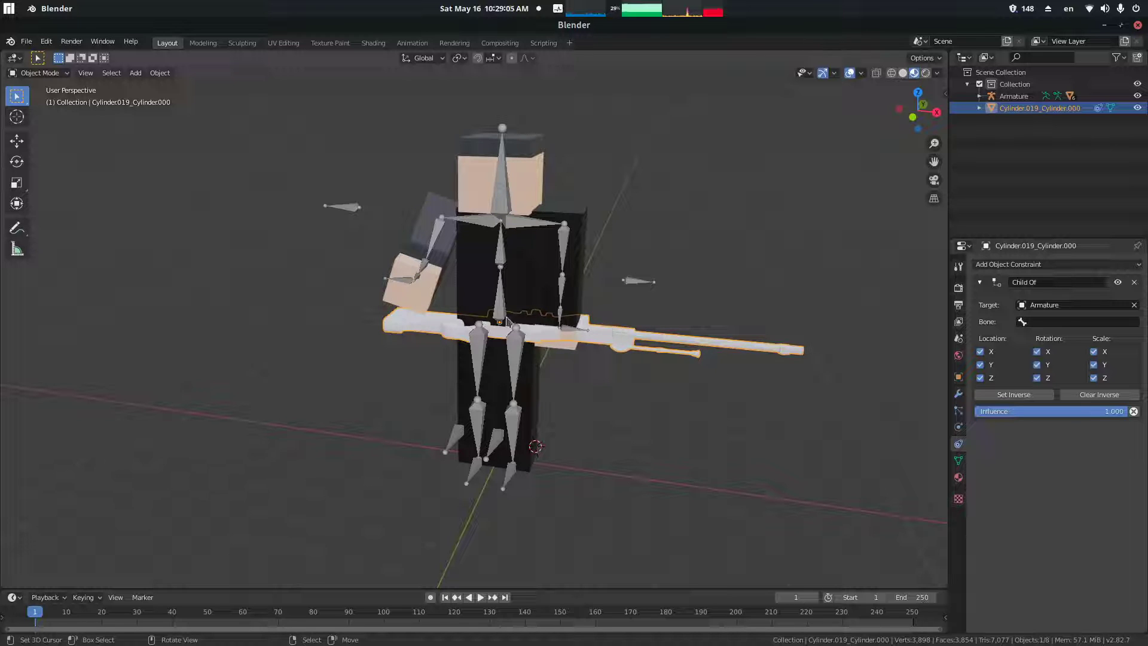
{"action": "middle_click_drag", "start_coordinate": [477, 299], "coordinate": [588, 294]}
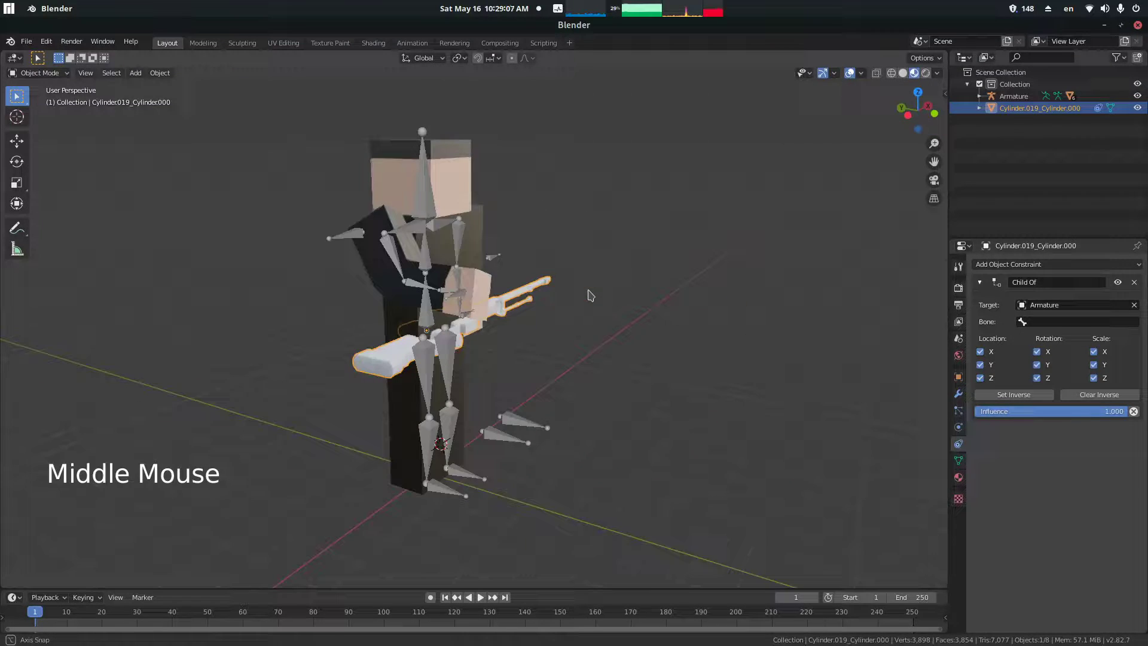
{"action": "right_click", "coordinate": [459, 299]}
{"action": "key", "text": "ctrl+Tab"}
{"action": "right_click", "coordinate": [459, 294]}
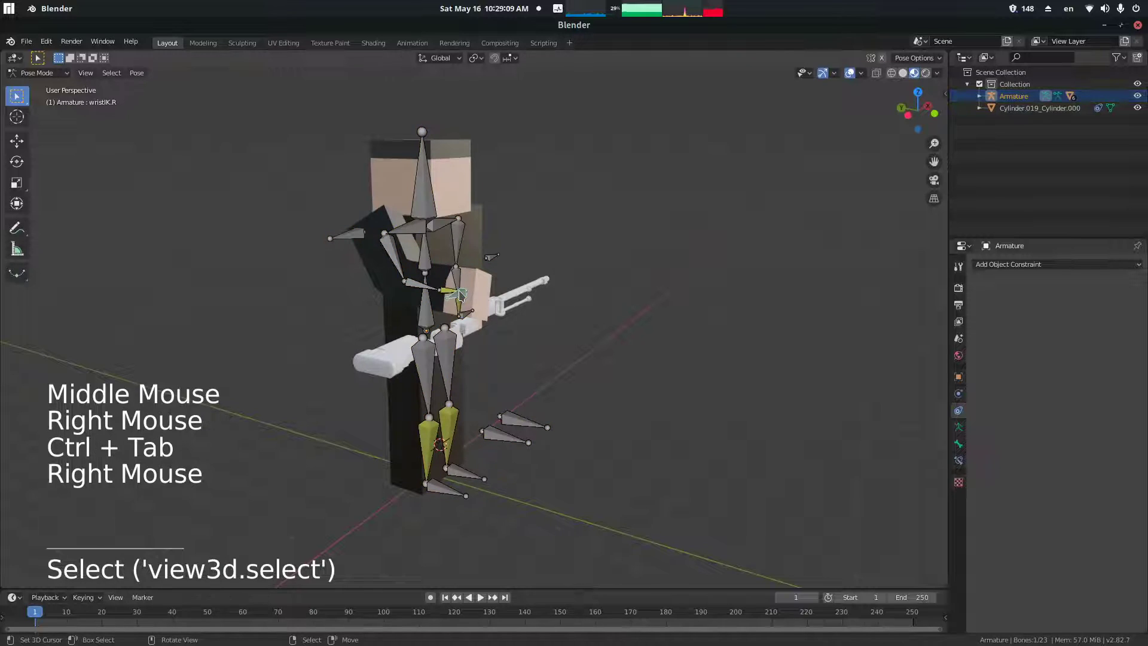
{"action": "left_click", "coordinate": [958, 445]}
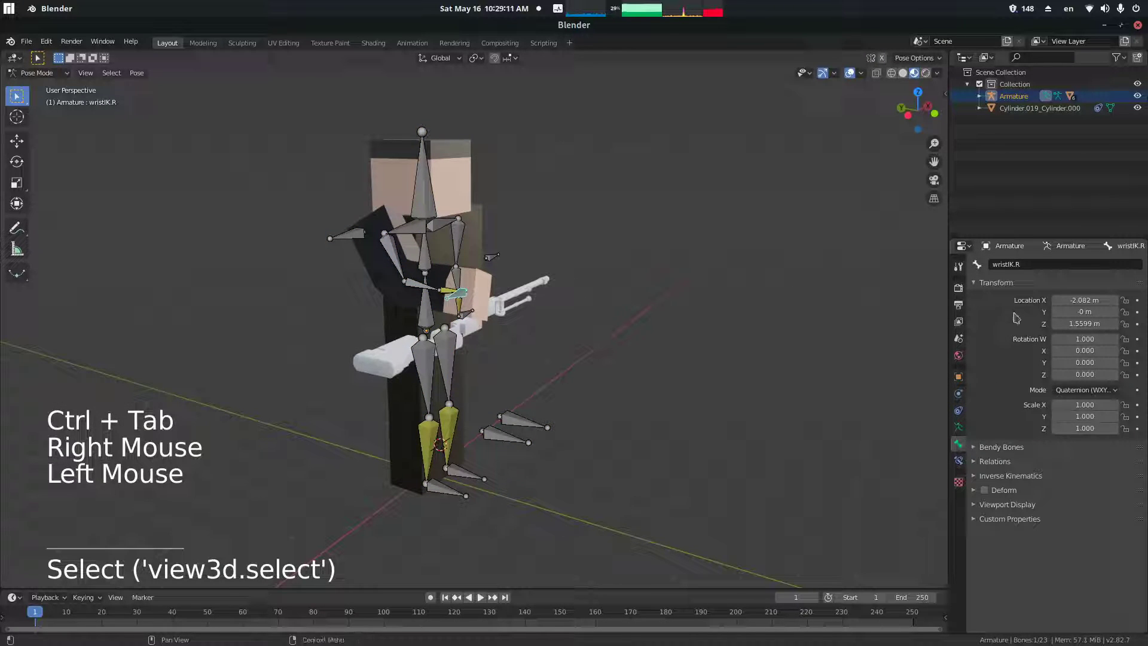
{"action": "right_click", "coordinate": [455, 292]}
- Compare the arm bones on both sides in pose mode to determine which bone drives each hand
{"action": "mouse_move", "coordinate": [528, 311]}
{"action": "middle_mouse_down"}
{"action": "mouse_move", "coordinate": [447, 323]}
{"action": "mouse_move", "coordinate": [454, 297]}
{"action": "mouse_move", "coordinate": [532, 297]}
{"action": "middle_mouse_up"}
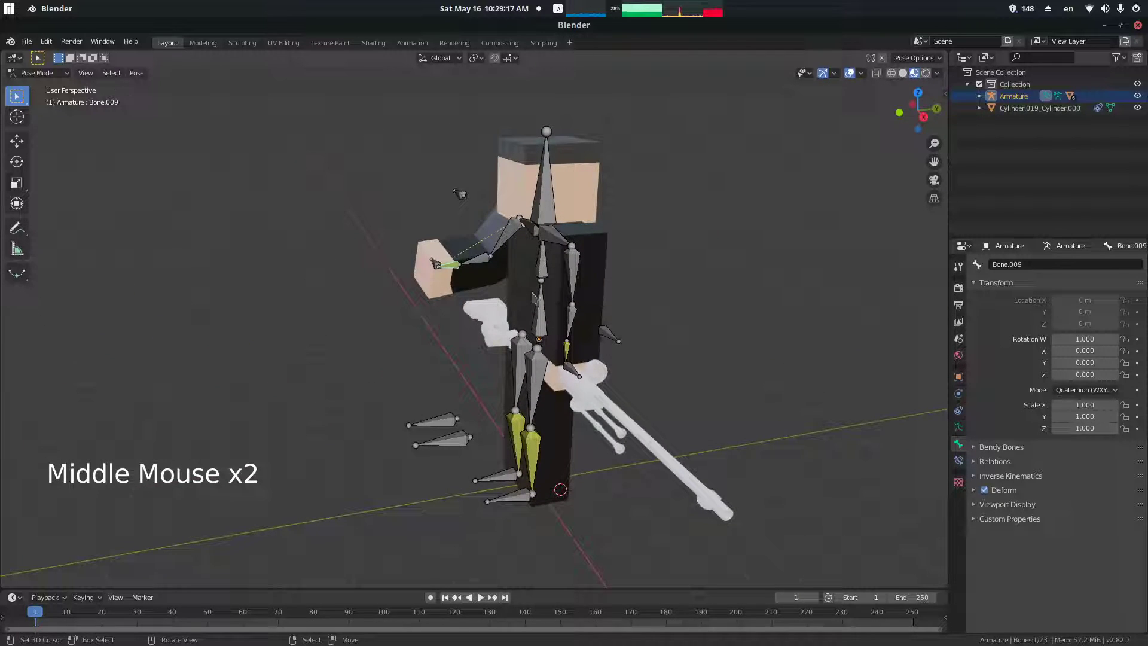
{"action": "right_click", "coordinate": [489, 266]}
{"action": "right_click", "coordinate": [494, 248]}
{"action": "middle_click_drag", "start_coordinate": [463, 276], "coordinate": [526, 288]}
{"action": "key", "text": "ctrl+Tab"}
{"action": "right_click", "coordinate": [526, 288]}
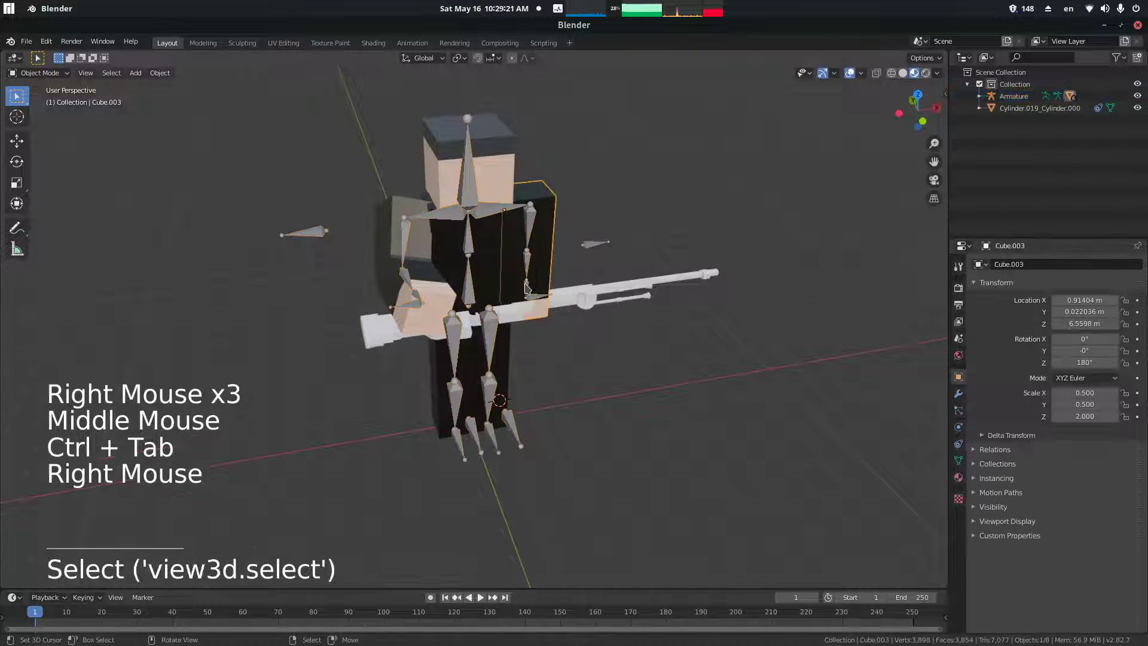
{"action": "right_click", "coordinate": [529, 291]}
{"action": "key", "text": "ctrl+Tab"}
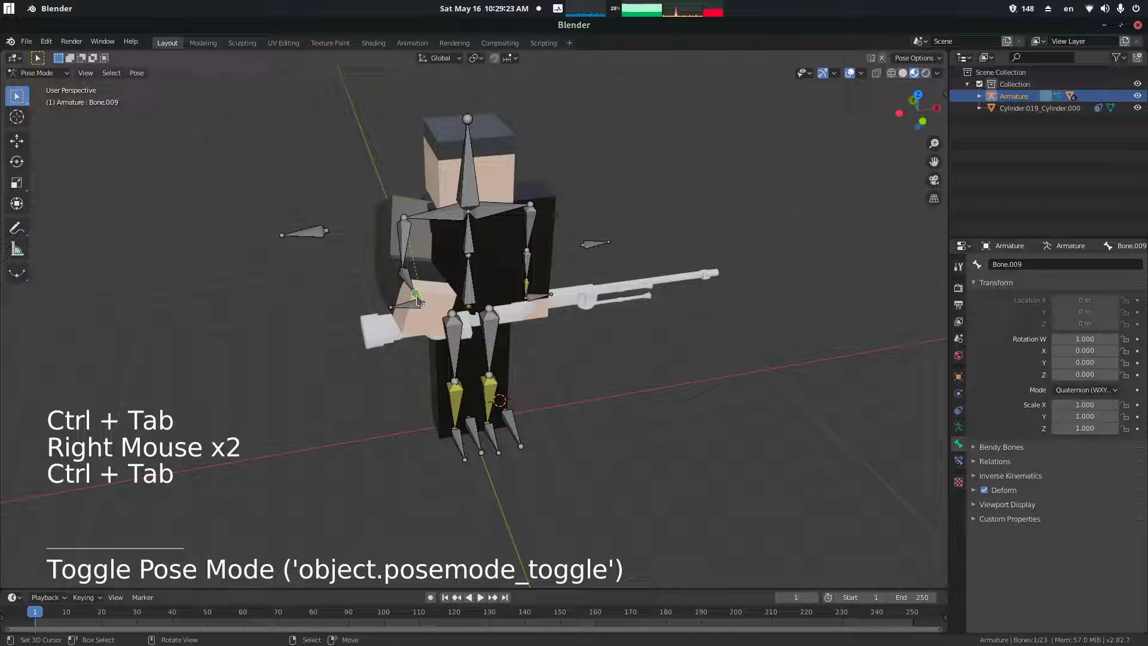
{"action": "right_click", "coordinate": [525, 294]}
{"action": "key", "text": "ctrl+Tab"}
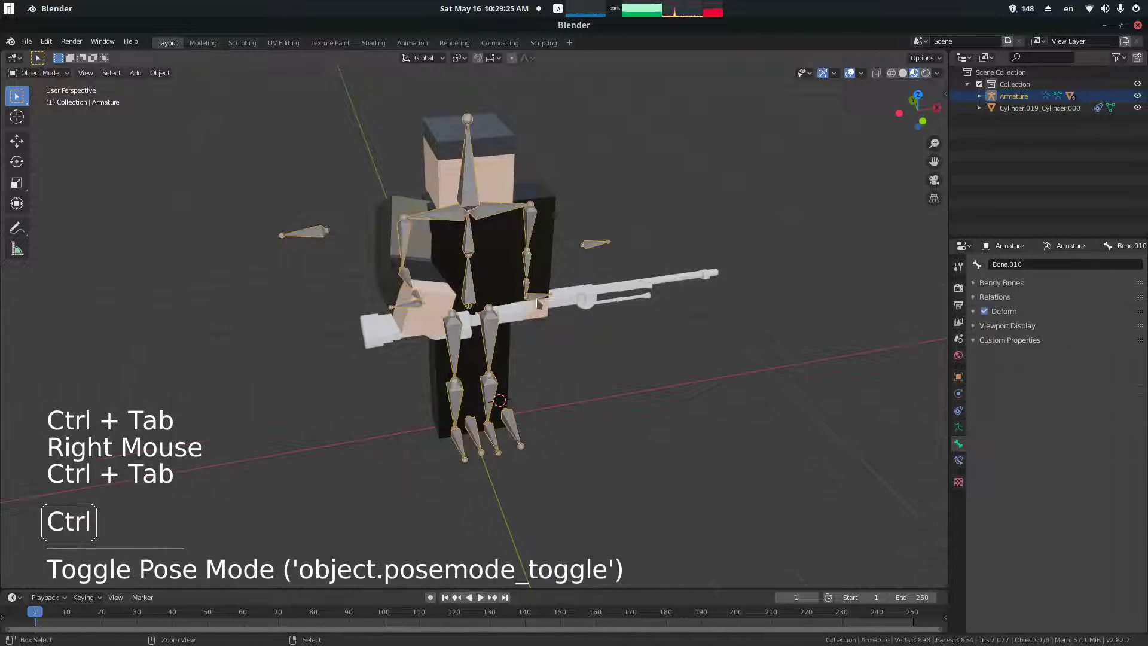
- Set the bone of the weapon's Child Of constraint to Bone.009
{"action": "right_click", "coordinate": [555, 305]}
{"action": "middle_click_drag", "start_coordinate": [555, 306], "coordinate": [773, 366]}
{"action": "left_click", "coordinate": [956, 392]}
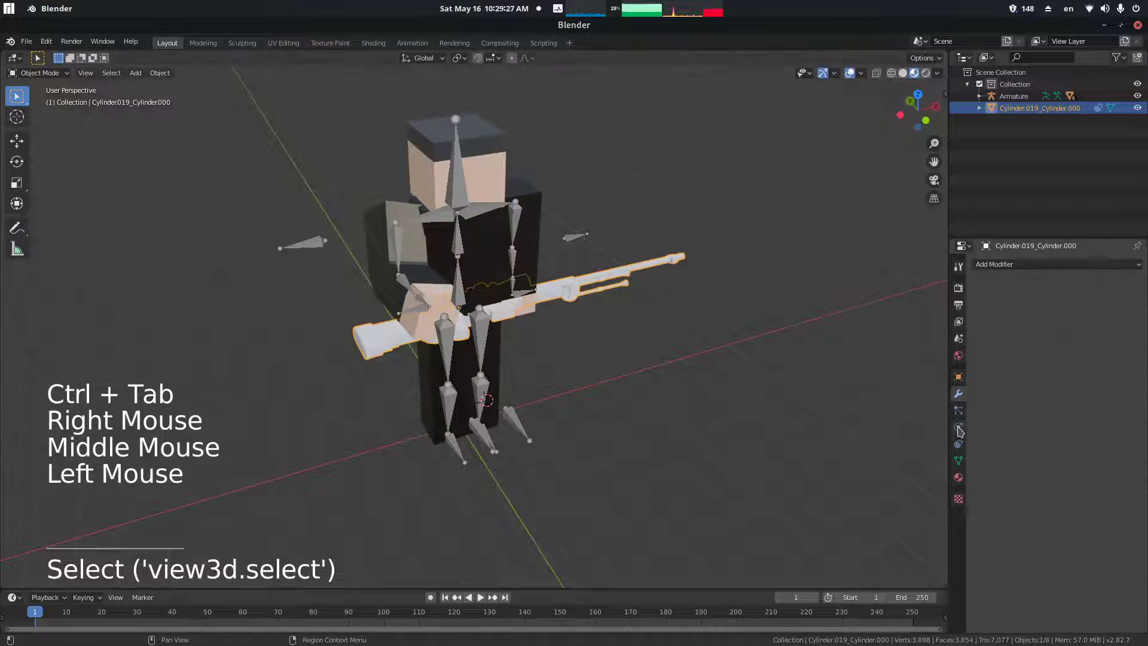
{"action": "left_click", "coordinate": [958, 444]}
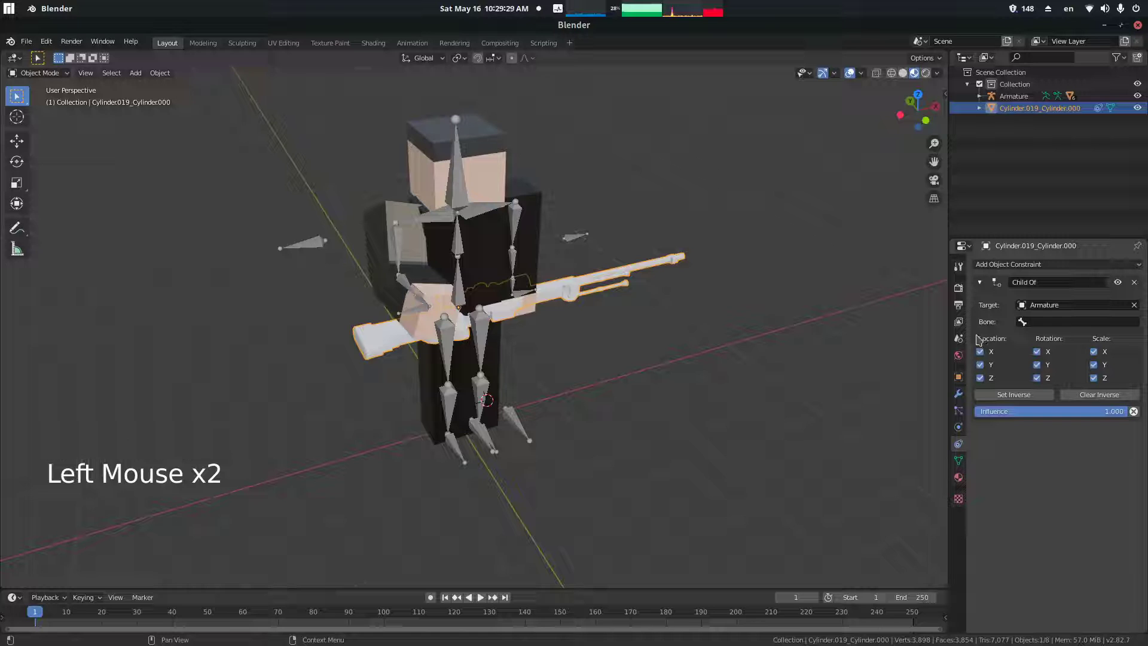
{"action": "left_click", "coordinate": [1086, 324]}
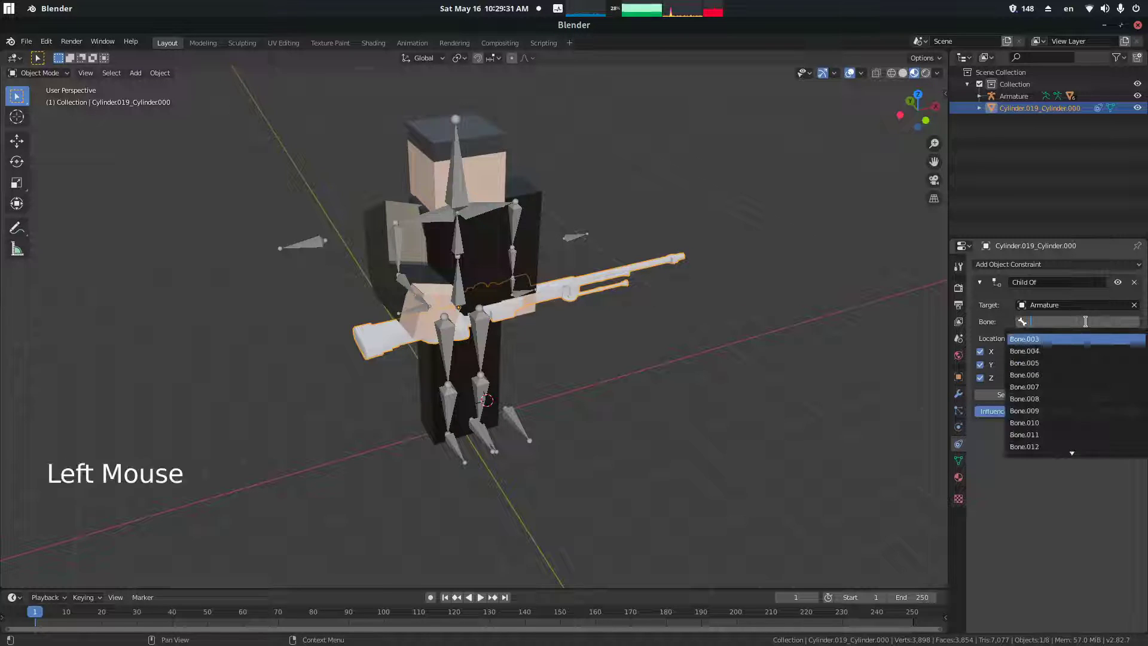
{"action": "left_click", "coordinate": [1051, 410]}
- Try rotating the weapon about its local Z axis and moving it along global Z, undoing both changes
{"action": "middle_click_drag", "start_coordinate": [592, 374], "coordinate": [482, 350]}
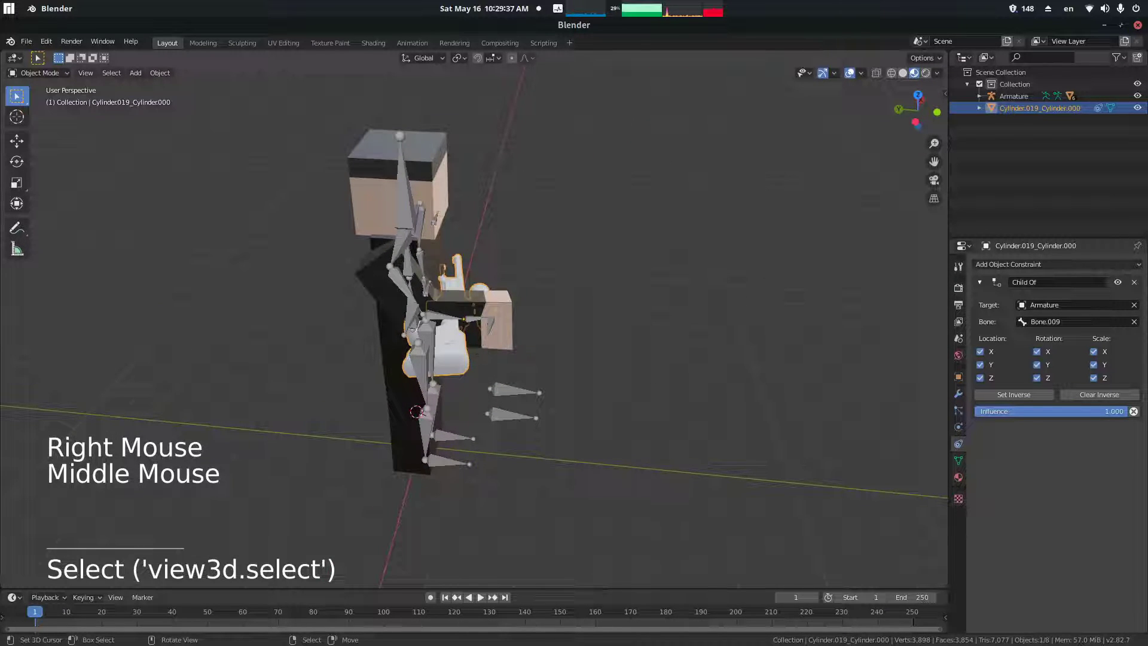
{"action": "key", "text": "r"}
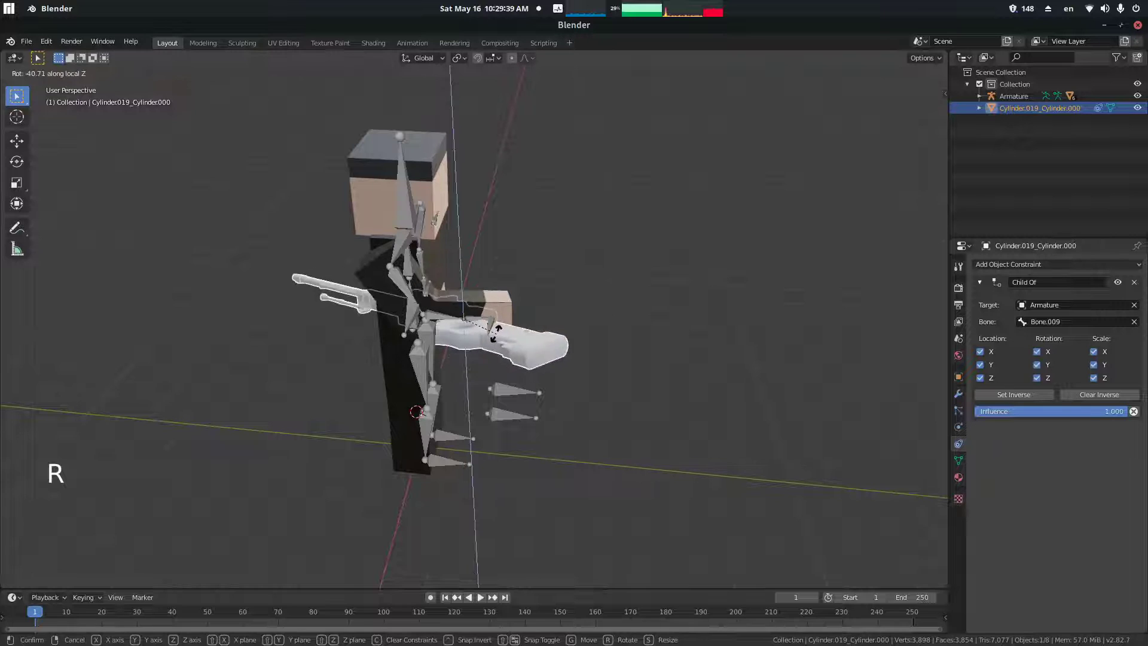
{"action": "left_click", "coordinate": [478, 343]}
{"action": "key", "text": "ctrl+z"}
{"action": "key", "text": "g"}
{"action": "key", "text": "z"}
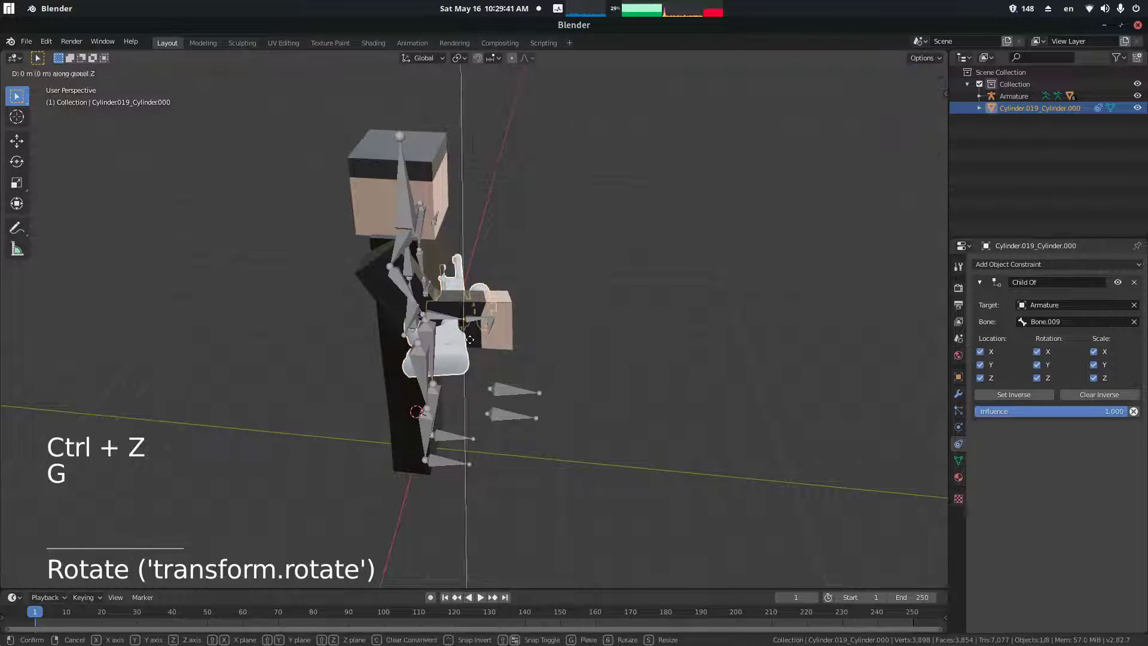
{"action": "left_click", "coordinate": [638, 386]}
{"action": "key", "text": "ctrl+z"}
- Move the weapon along its local Y axis and fine-tune its Y location to about 1.13 m
{"action": "middle_click_drag", "start_coordinate": [615, 379], "coordinate": [589, 358]}
{"action": "key", "text": "g"}
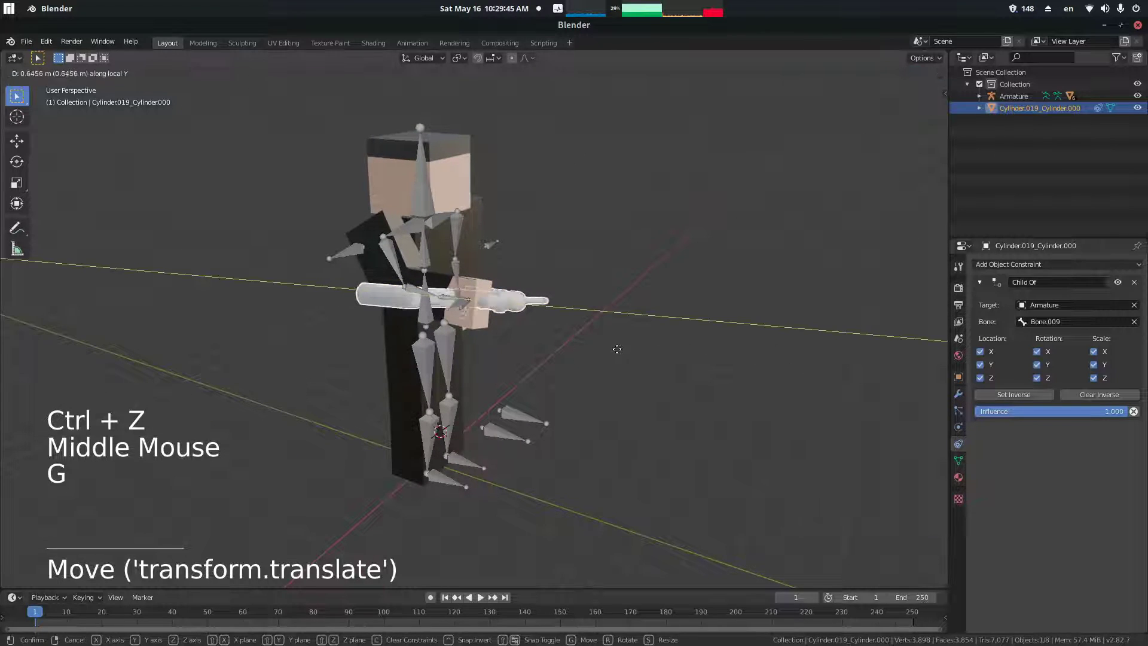
{"action": "left_click", "coordinate": [631, 346]}
{"action": "middle_click_drag", "start_coordinate": [775, 371], "coordinate": [795, 372]}
{"action": "left_click", "coordinate": [958, 376]}
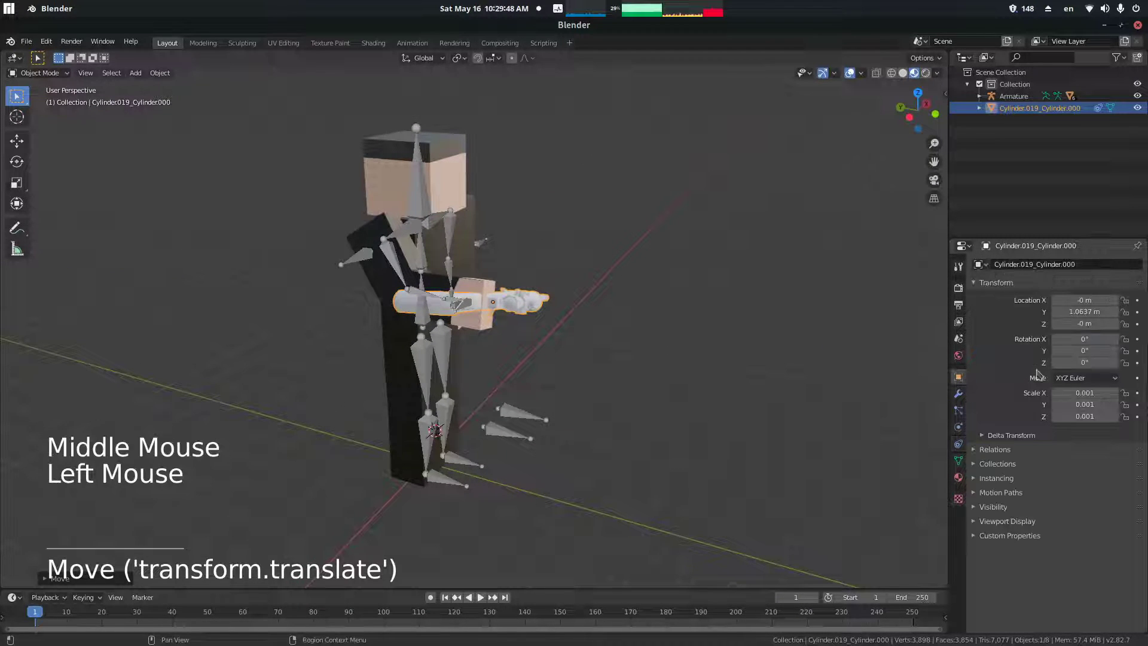
{"action": "left_click", "coordinate": [1082, 308]}
{"action": "left_click_drag", "start_coordinate": [1084, 311], "coordinate": [1080, 311]}
- Set the weapon's X rotation to -90°
{"action": "middle_click_drag", "start_coordinate": [787, 326], "coordinate": [657, 335]}
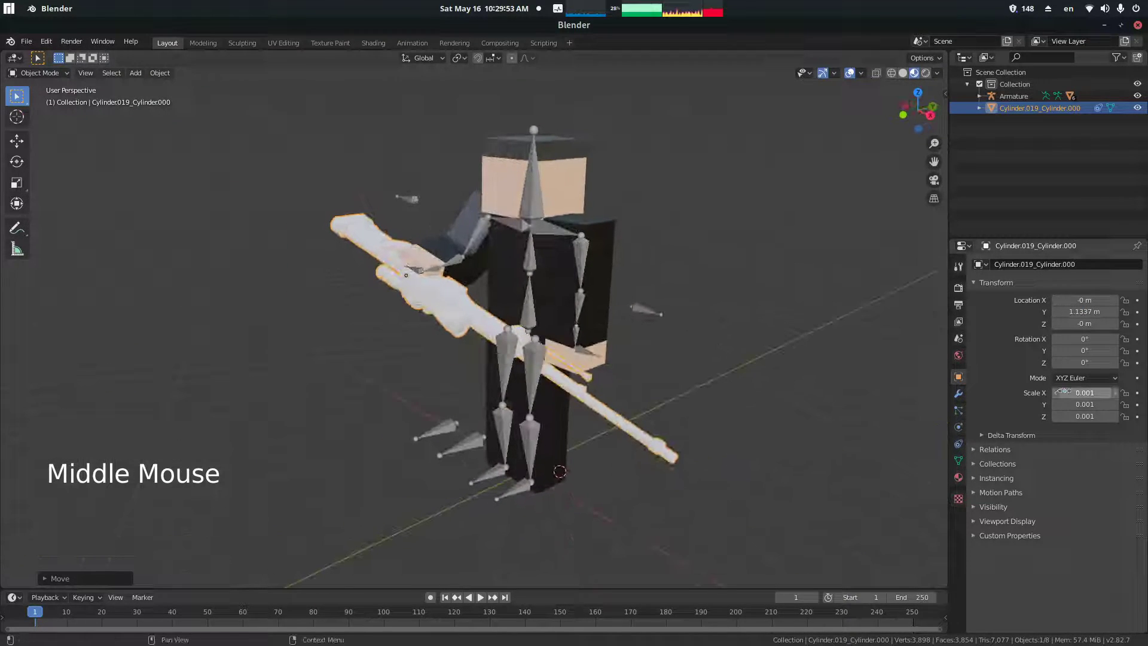
{"action": "left_click", "coordinate": [1065, 392]}
{"action": "double_click", "coordinate": [1082, 338]}
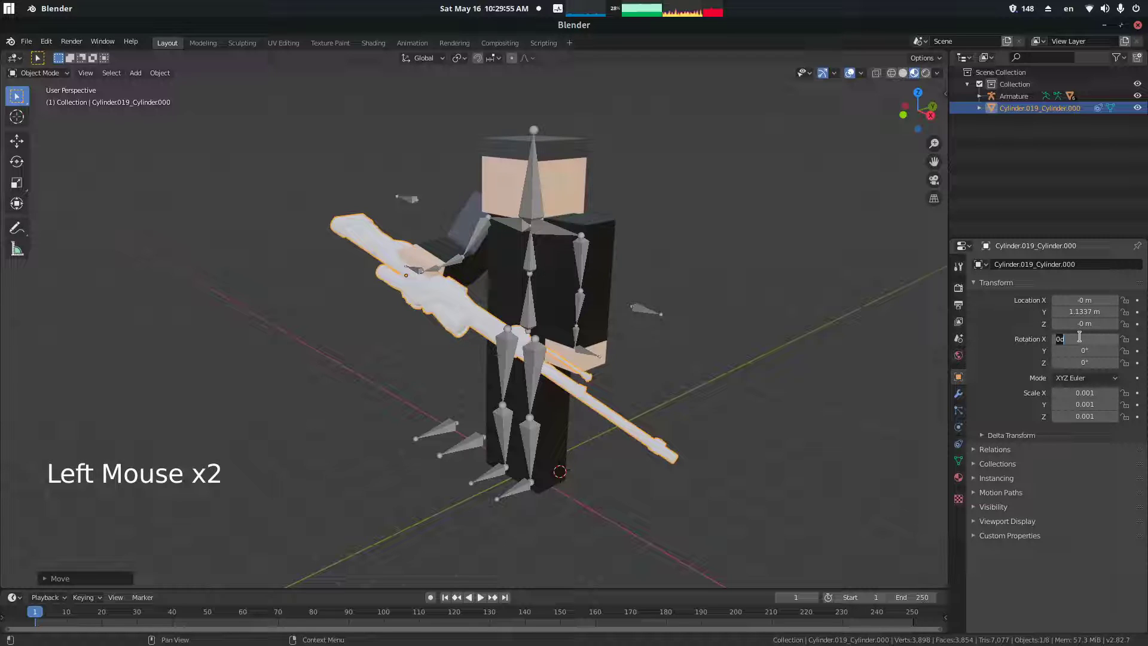
{"action": "type", "text": "-90"}
{"action": "key", "text": "Return"}
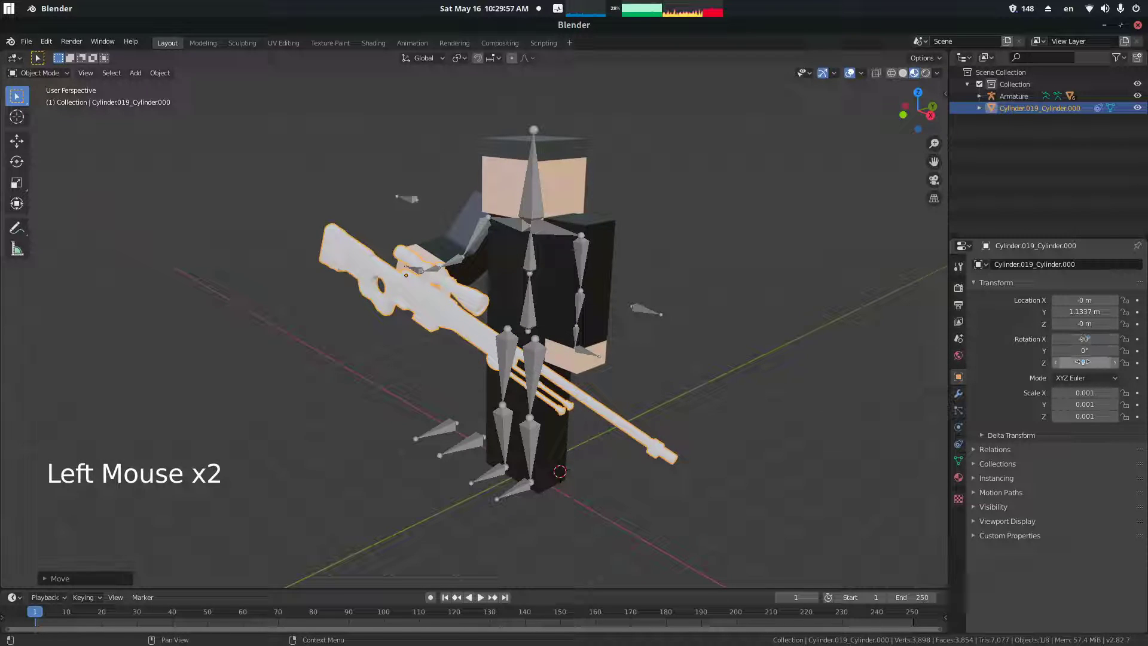
- Try a Y rotation of 90° on the weapon and reset it to 0°
{"action": "type", "text": "90"}
{"action": "key", "text": "Return"}
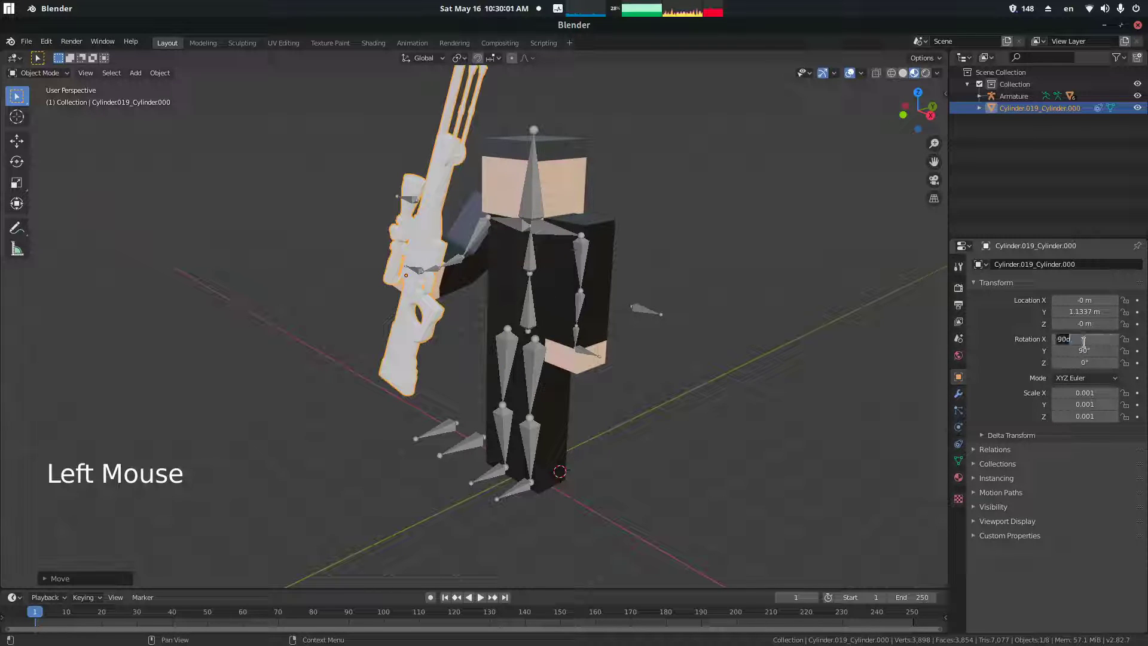
{"action": "double_click", "coordinate": [1082, 350]}
{"action": "type", "text": "0"}
{"action": "key", "text": "Return"}
- Set the weapon's Z rotation to 90°
{"action": "left_click", "coordinate": [1082, 360]}
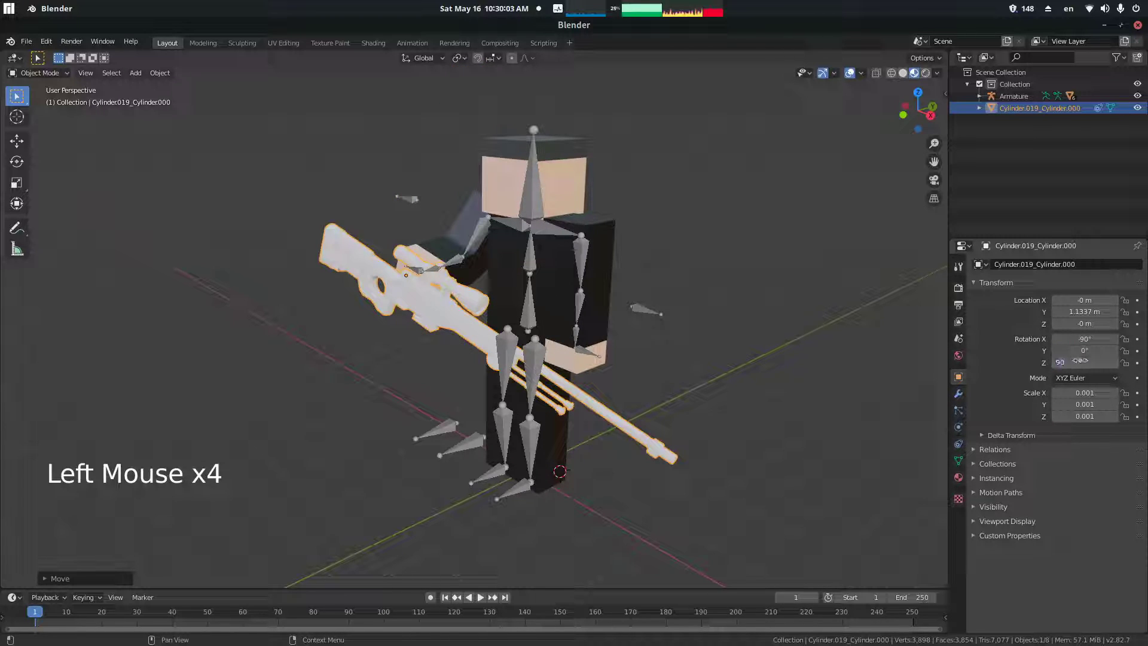
{"action": "type", "text": "90"}
{"action": "key", "text": "Return"}
- Try moving the weapon freehand with its local Y axis locked, and undo the move
{"action": "middle_click_drag", "start_coordinate": [669, 374], "coordinate": [568, 326]}
{"action": "right_click", "coordinate": [662, 357]}
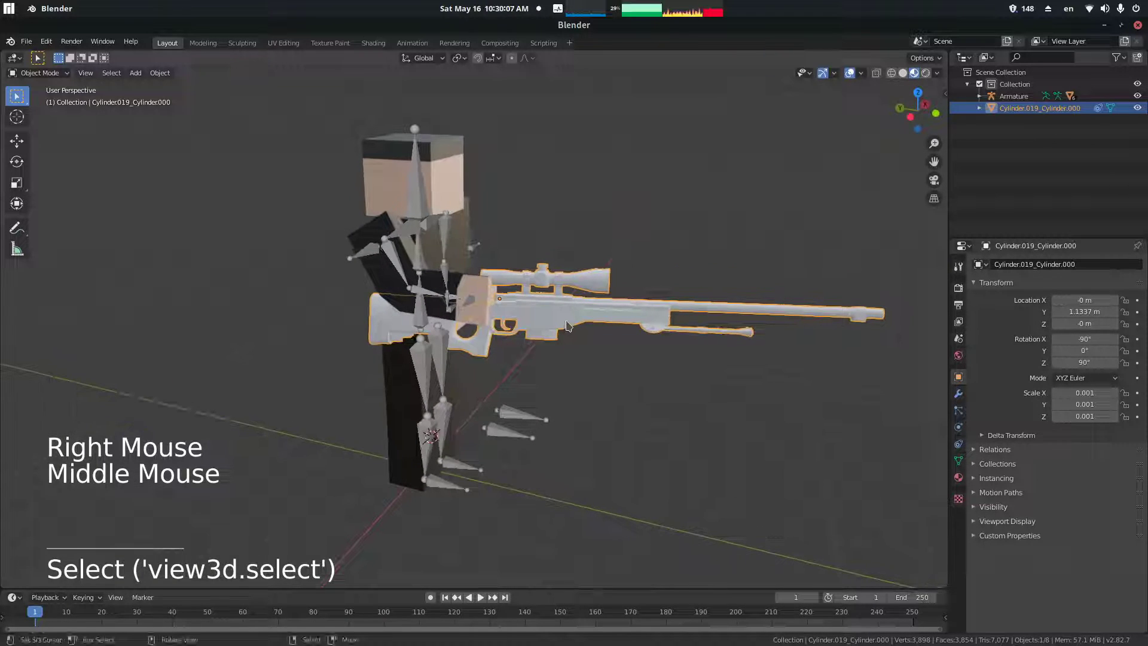
{"action": "key", "text": "g"}
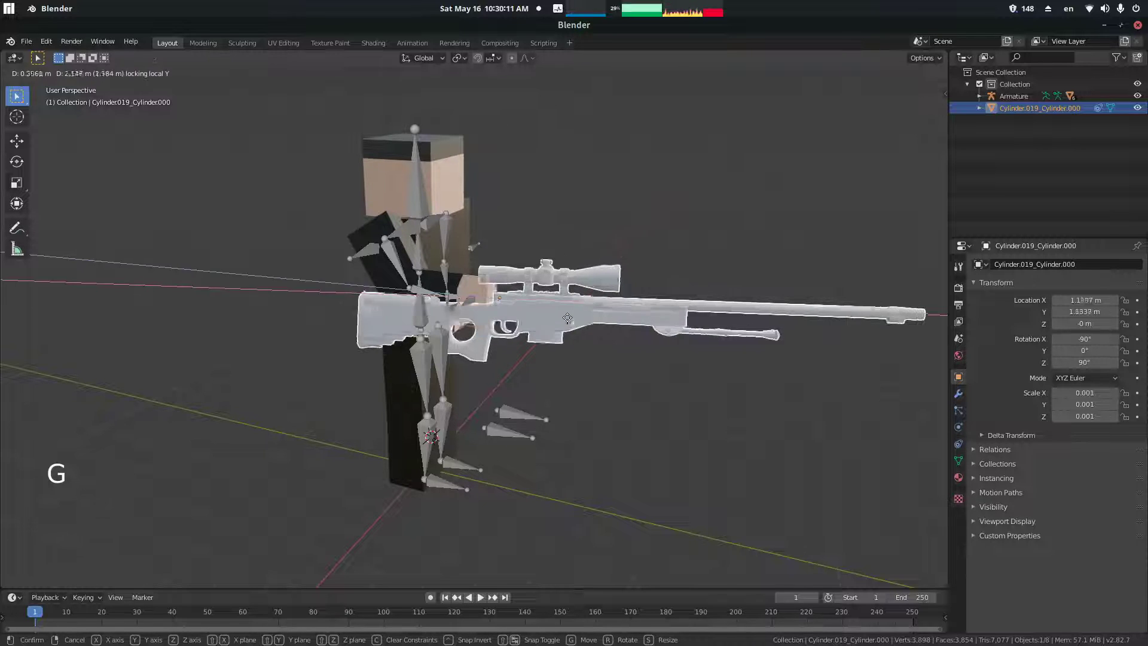
{"action": "left_click", "coordinate": [568, 317]}
{"action": "middle_click_drag", "start_coordinate": [568, 317], "coordinate": [601, 336]}
{"action": "key", "text": "ctrl+z"}
- Move the weapon freehand with its local Z axis locked to seat it in the character's right hand
{"action": "key", "text": "g"}
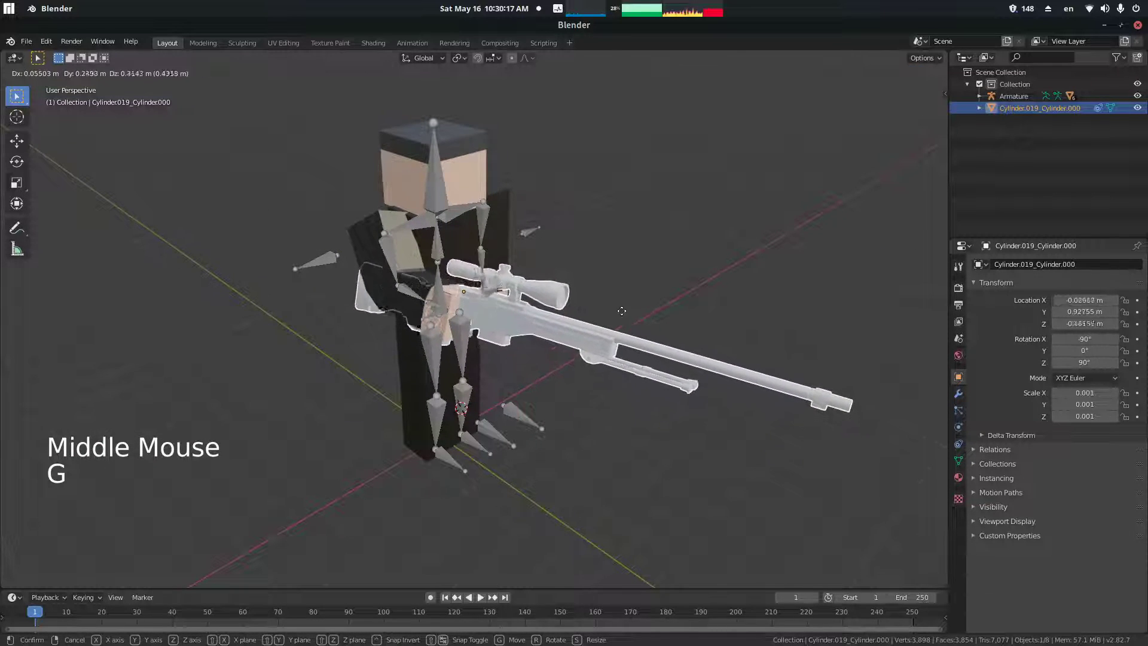
{"action": "key", "text": "shift+z"}
{"action": "key", "text": "shift+z"}
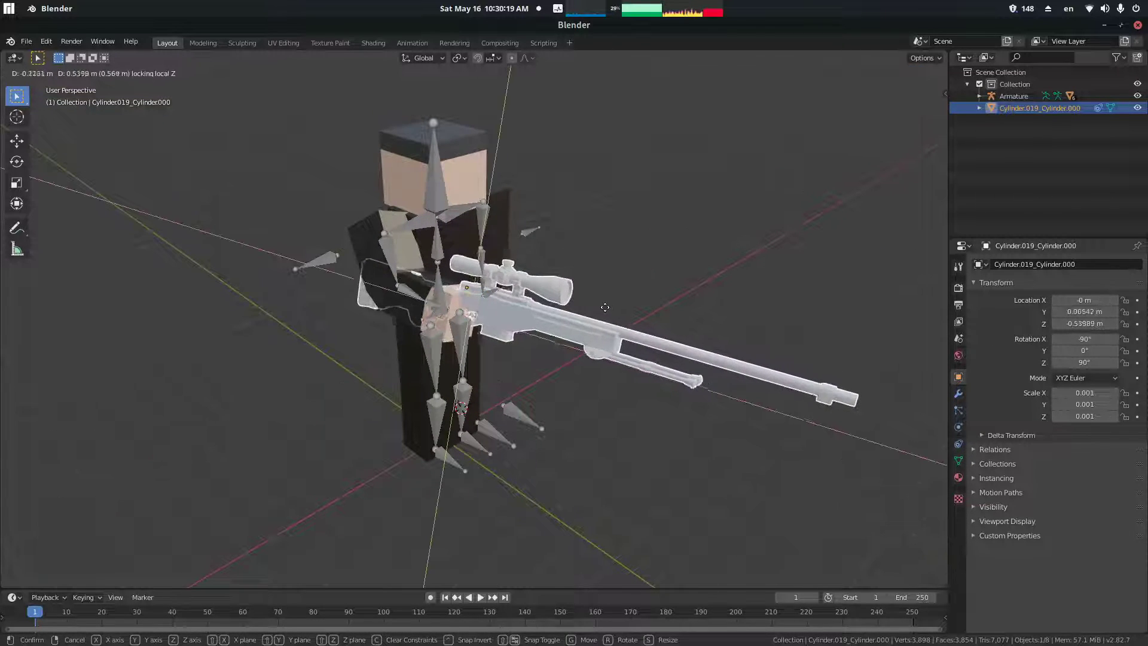
{"action": "left_click", "coordinate": [613, 303]}
- Pose the right wrist IK bone in the front view by moving it inward toward the chest
{"action": "middle_click_drag", "start_coordinate": [667, 383], "coordinate": [434, 296]}
{"action": "right_click", "coordinate": [543, 322]}
{"action": "key", "text": "ctrl+Tab"}
{"action": "right_click", "coordinate": [431, 294]}
{"action": "key", "text": "KP_1"}
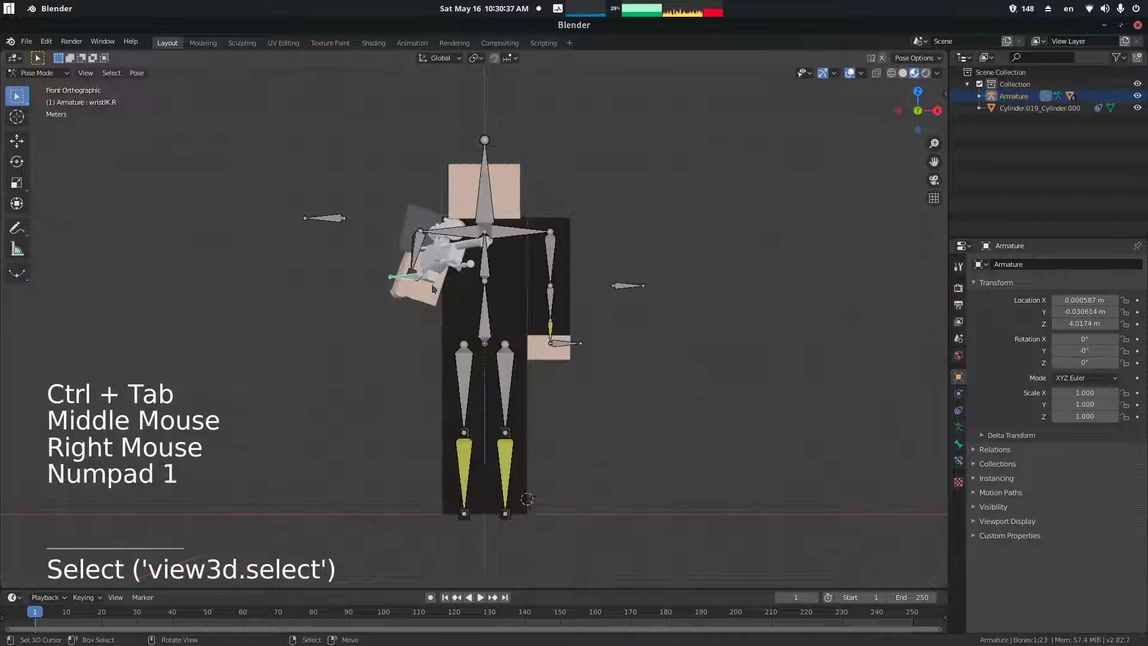
{"action": "key", "text": "g"}
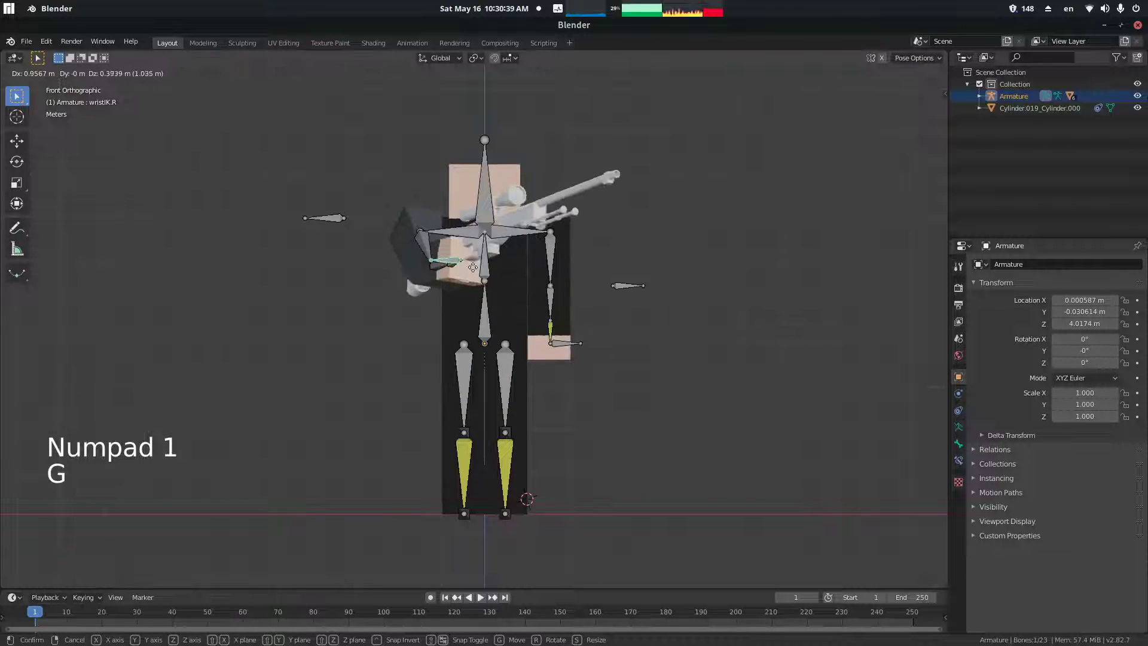
{"action": "left_click", "coordinate": [481, 285]}
- Move the right wrist IK bone in the right view to aim the weapon forward, and select the head bone
{"action": "key", "text": "KP_3"}
{"action": "key", "text": "g"}
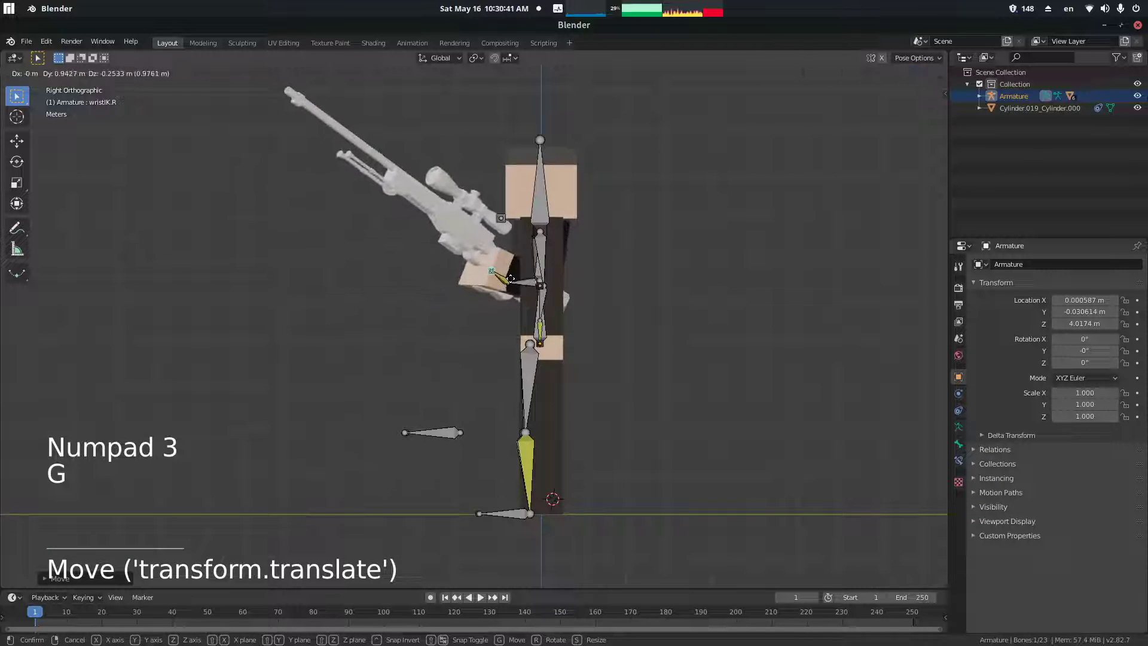
{"action": "right_click", "coordinate": [485, 260]}
{"action": "middle_click_drag", "start_coordinate": [485, 260], "coordinate": [673, 249]}
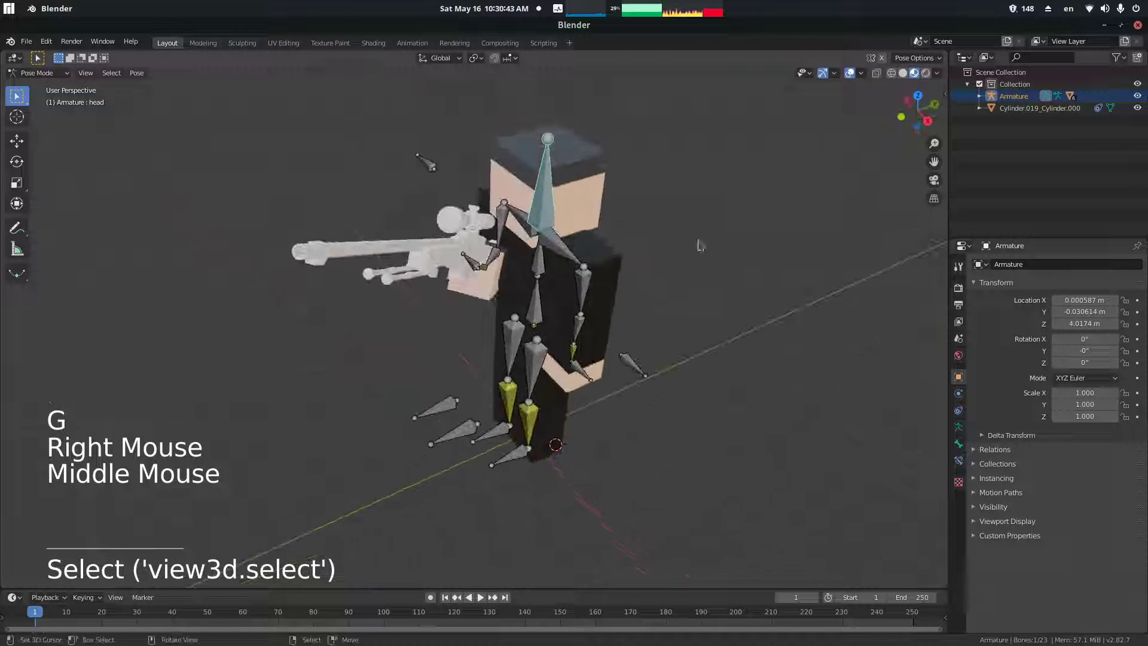
- Rotate the head bone about the global Z axis to turn the character's face
{"action": "key", "text": "r"}
{"action": "key", "text": "z"}
{"action": "left_click", "coordinate": [719, 130]}
{"action": "middle_click_drag", "start_coordinate": [719, 131], "coordinate": [692, 250]}
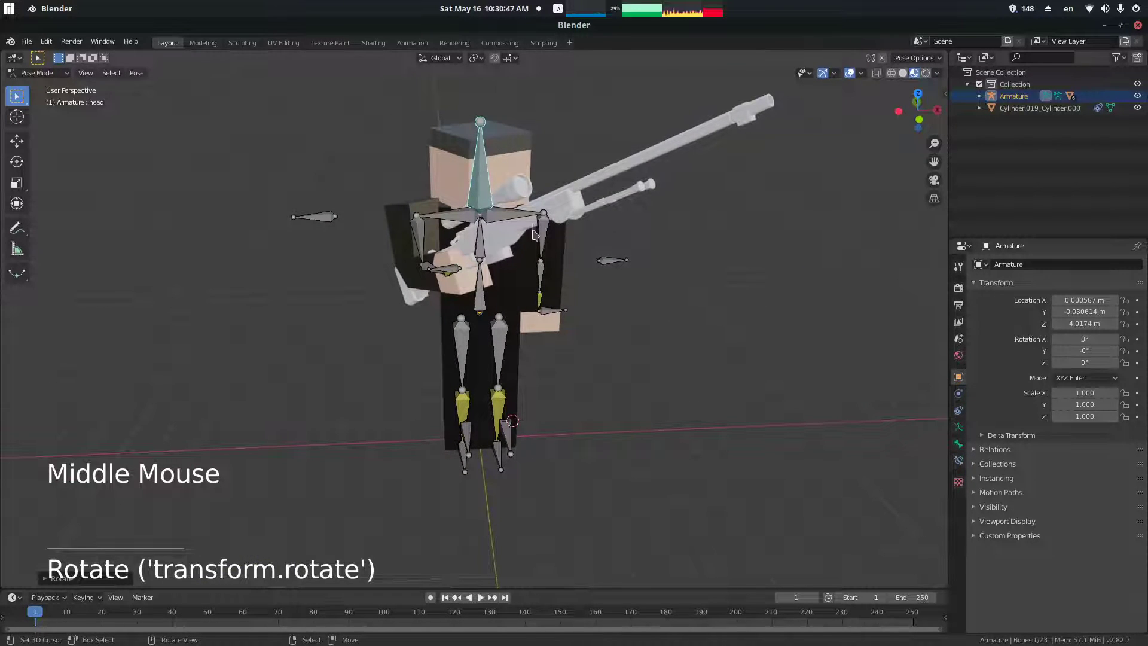
- Move the left wrist IK bone in the right view to raise the left hand up to the weapon
{"action": "middle_click_drag", "start_coordinate": [534, 232], "coordinate": [513, 315]}
{"action": "right_click", "coordinate": [569, 338]}
{"action": "middle_click", "coordinate": [569, 338]}
{"action": "key", "text": "KP_1"}
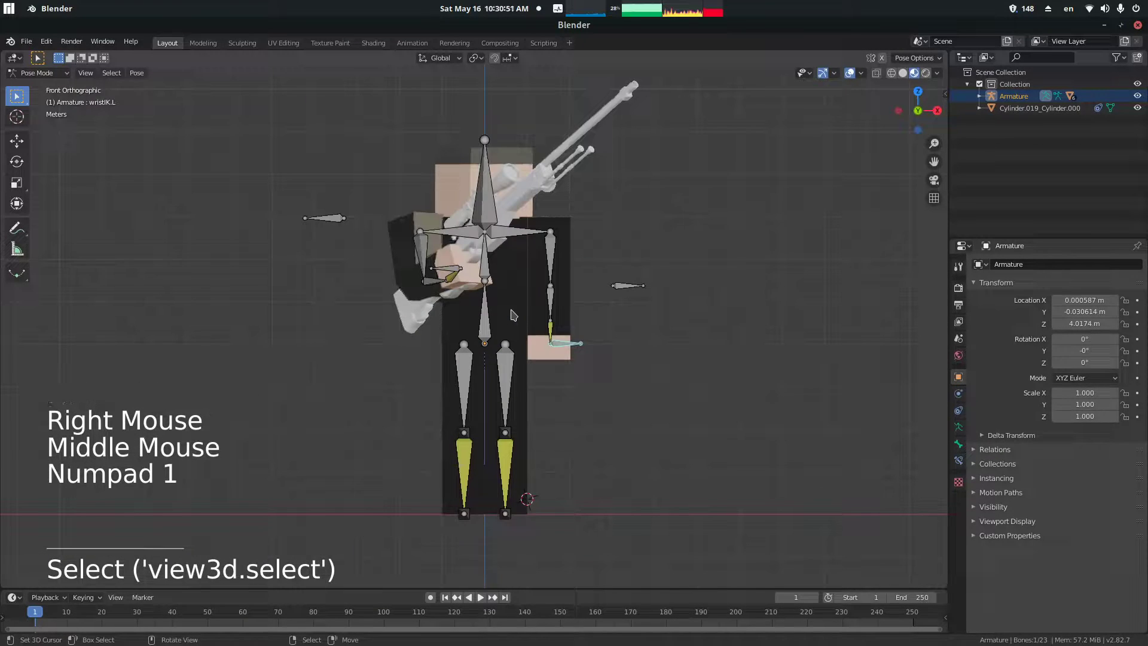
{"action": "key", "text": "KP_3"}
{"action": "key", "text": "g"}
{"action": "middle_click_drag", "start_coordinate": [421, 195], "coordinate": [562, 272]}
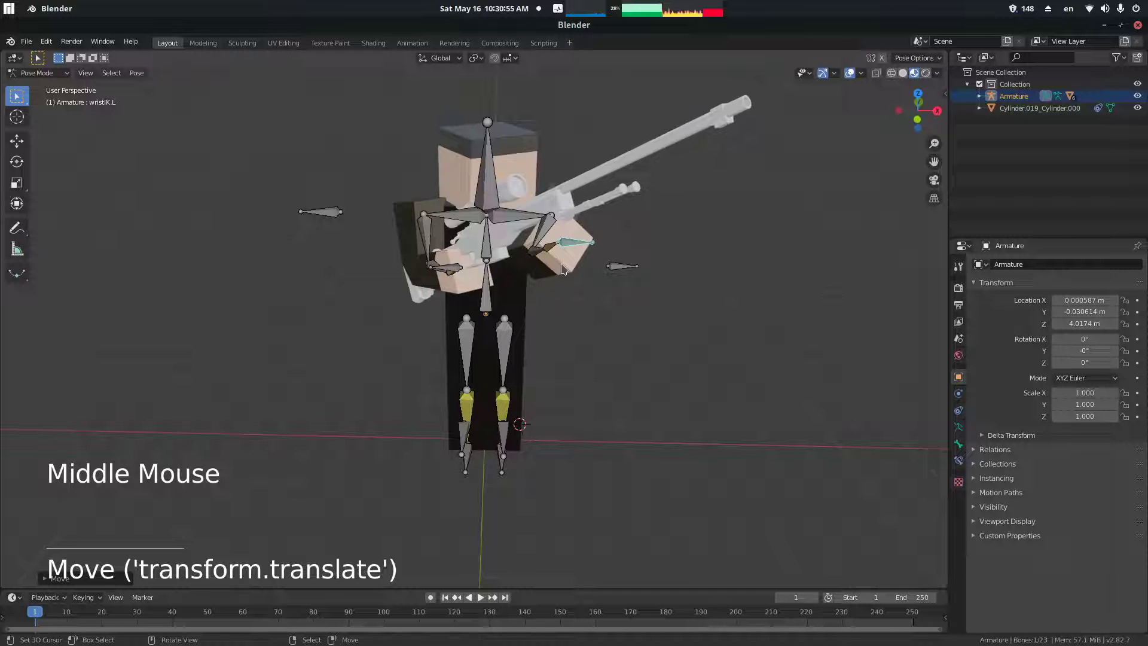
- Raise the left elbow IK bone along the global Z axis to about head height
{"action": "key", "text": "g"}
{"action": "right_click", "coordinate": [643, 272]}
{"action": "middle_click_drag", "start_coordinate": [643, 272], "coordinate": [594, 275]}
{"action": "key", "text": "g"}
{"action": "key", "text": "z"}
{"action": "left_click", "coordinate": [595, 134]}
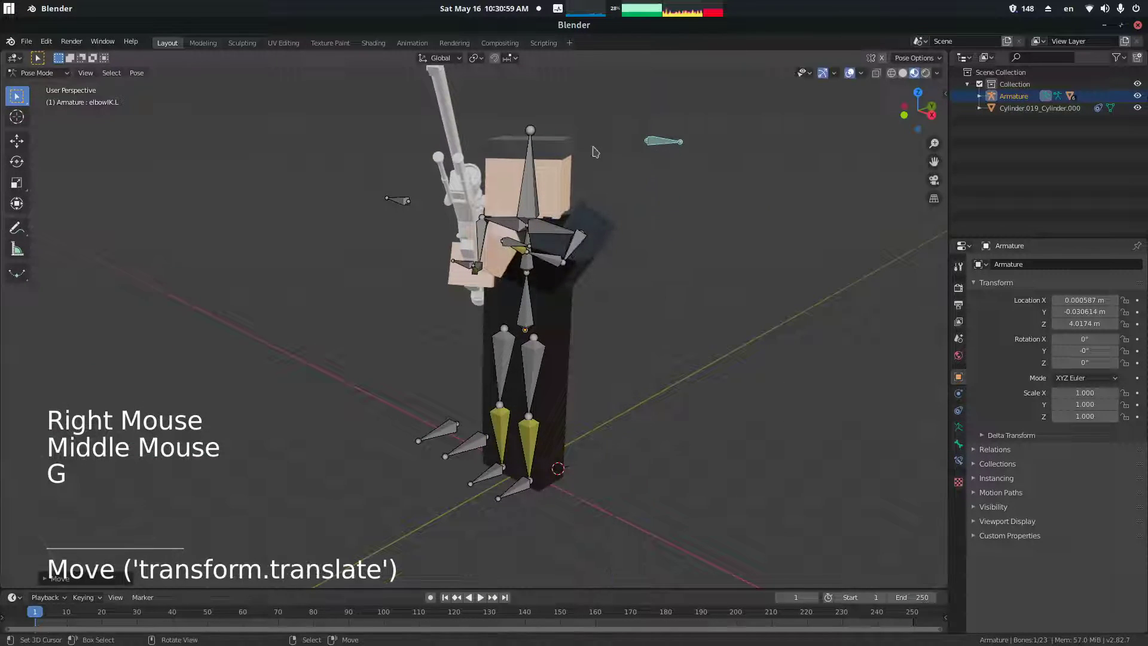
- Move the left wrist IK bone with the global Z axis locked to place the left hand under the weapon
{"action": "middle_click_drag", "start_coordinate": [596, 134], "coordinate": [538, 239]}
{"action": "right_click", "coordinate": [533, 253]}
{"action": "key", "text": "g"}
{"action": "key", "text": "shift+z"}
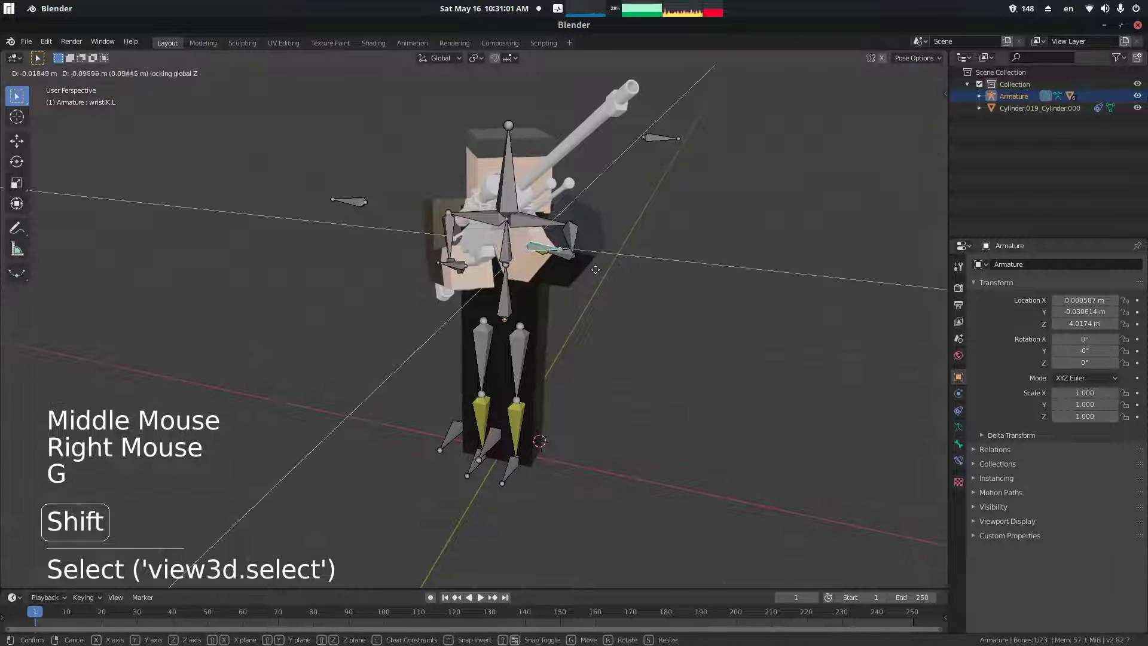
{"action": "left_click", "coordinate": [578, 265]}
- Leave Pose Mode, select the weapon, and open its material in the Shading workspace
{"action": "middle_click_drag", "start_coordinate": [584, 287], "coordinate": [497, 244]}
{"action": "key", "text": "ctrl+Tab"}
{"action": "right_click", "coordinate": [496, 244]}
{"action": "middle_click_drag", "start_coordinate": [743, 191], "coordinate": [782, 182]}
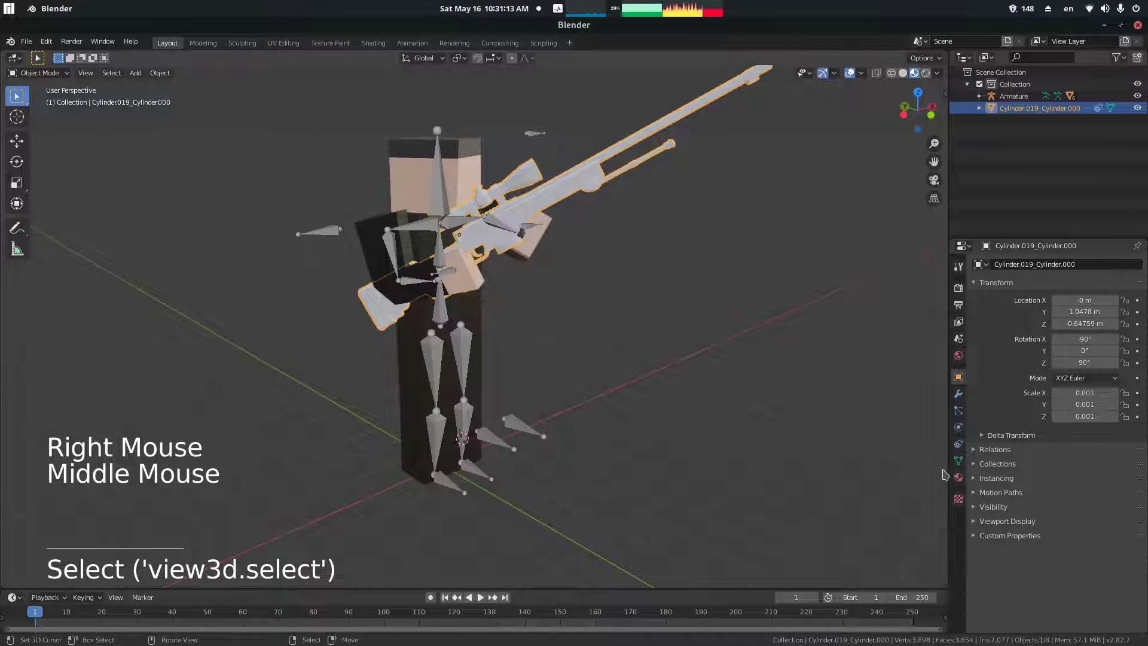
{"action": "left_click", "coordinate": [959, 477]}
{"action": "scroll", "coordinate": [990, 422], "scroll_direction": "up", "scroll_amount": 8}
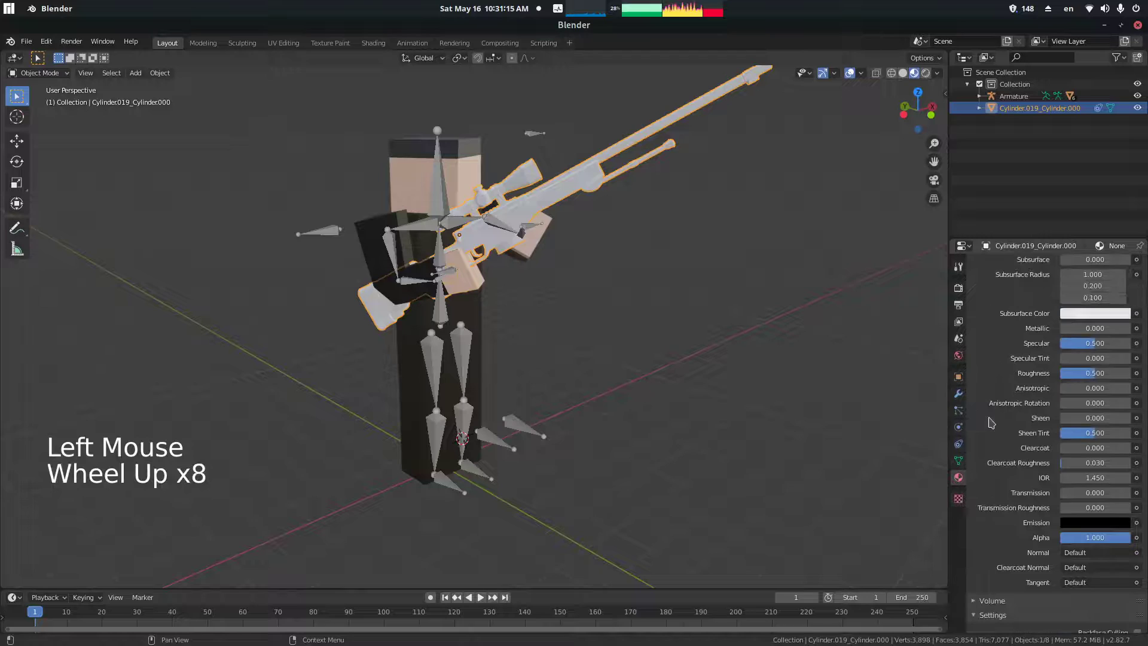
{"action": "scroll", "coordinate": [991, 422], "scroll_direction": "up", "scroll_amount": 4}
{"action": "middle_click_drag", "start_coordinate": [738, 272], "coordinate": [510, 311]}
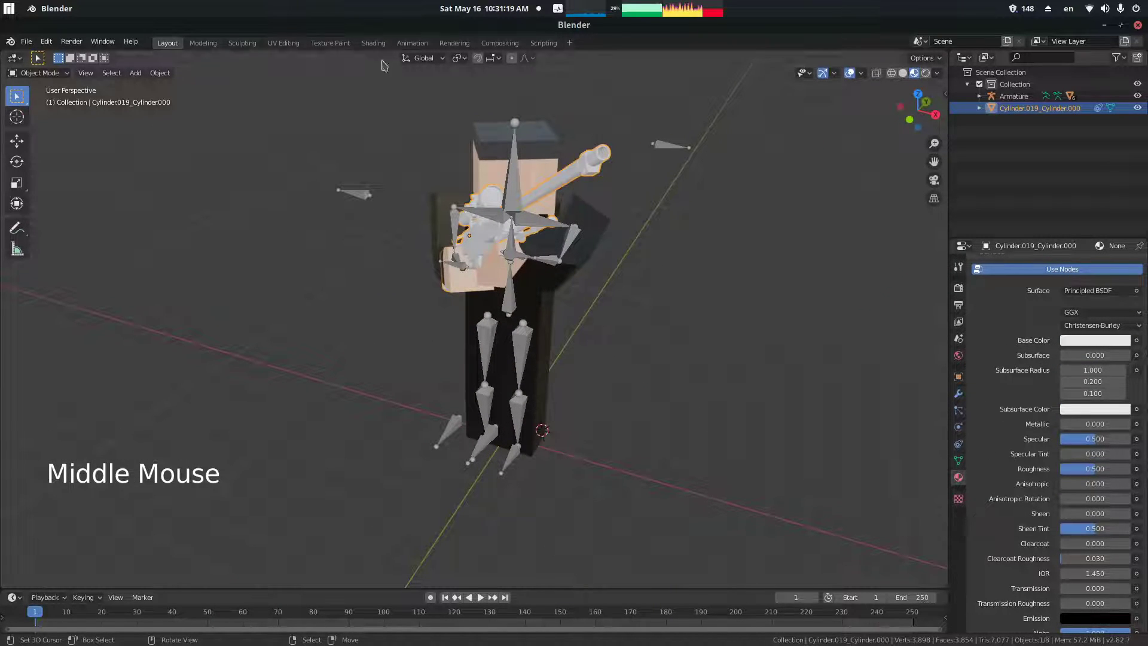
{"action": "left_click", "coordinate": [373, 44]}
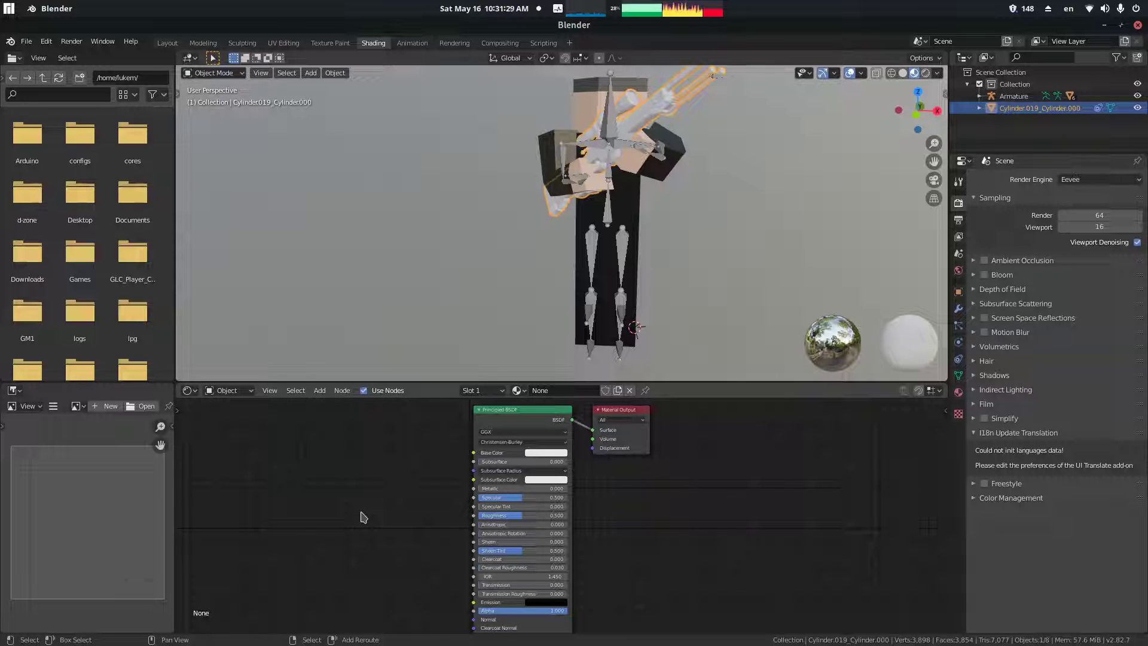
- Add an Image Texture node beside the Principled BSDF in the weapon's material
{"action": "key", "text": "shift+a"}
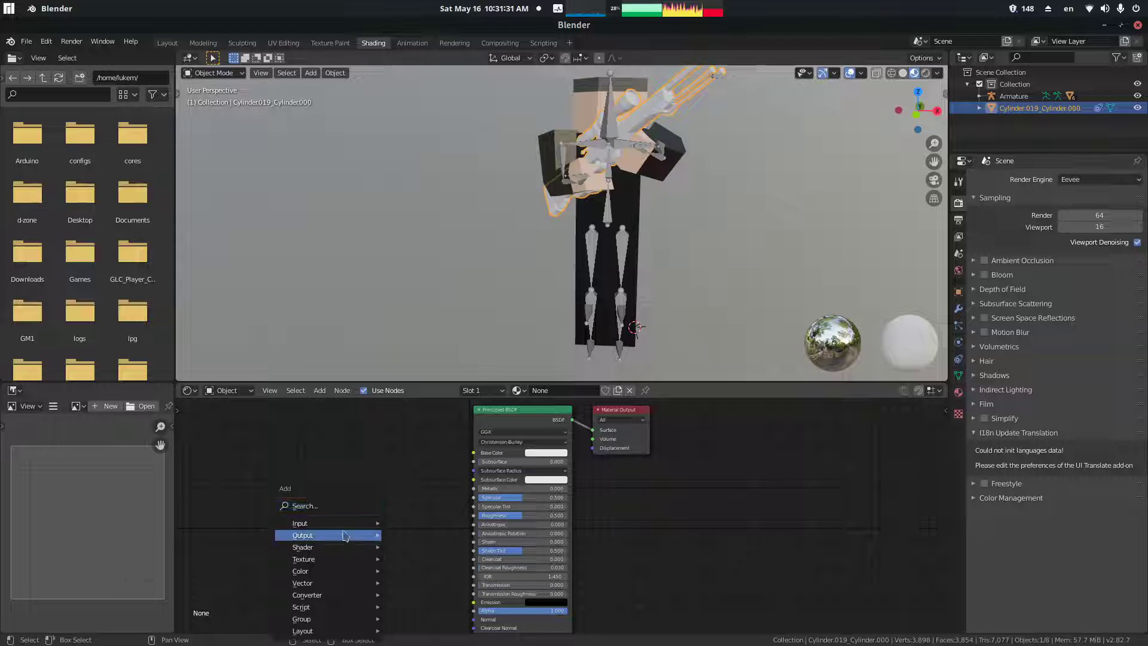
{"action": "key", "text": "Up"}
{"action": "key", "text": "Up"}
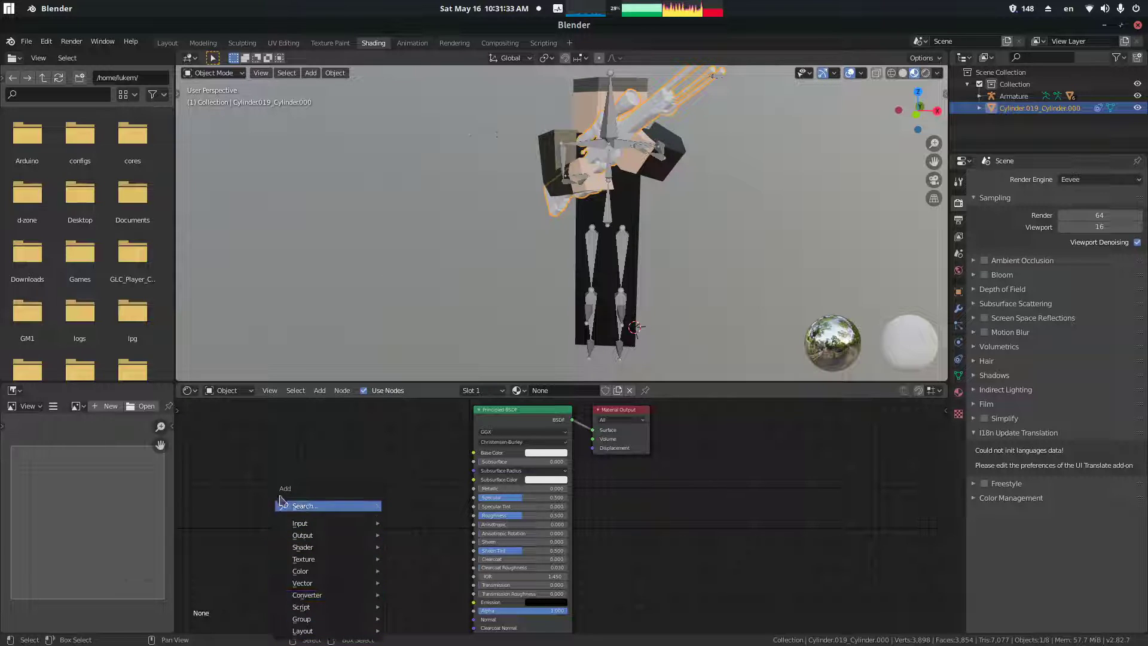
{"action": "key", "text": "Down"}
{"action": "key", "text": "Down"}
{"action": "left_click", "coordinate": [328, 510]}
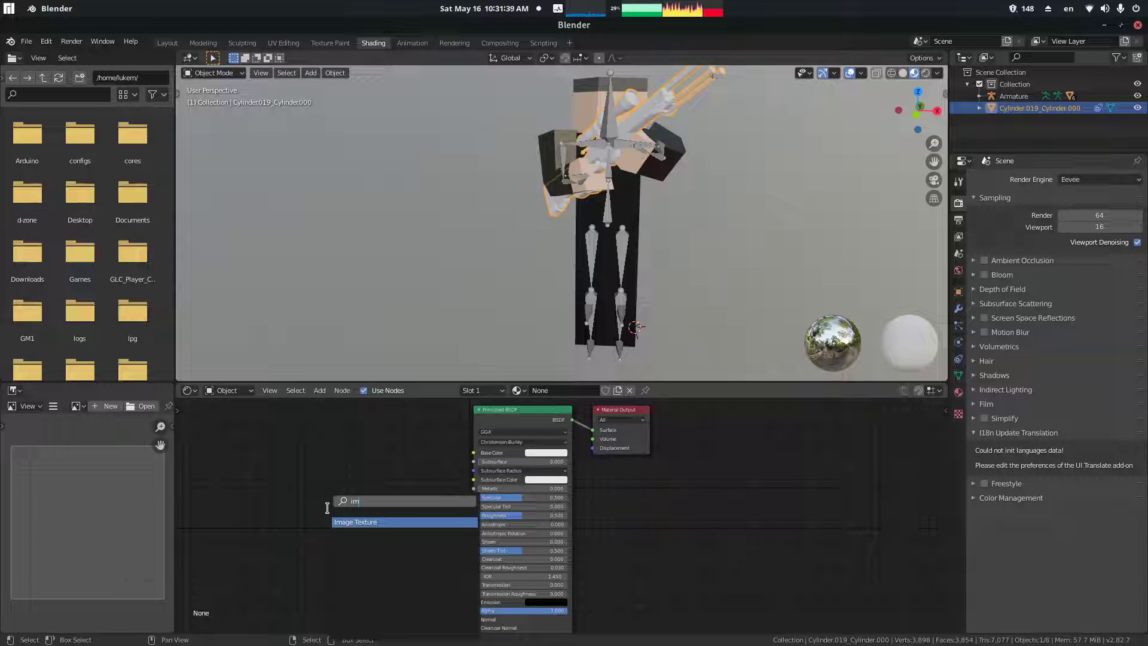
{"action": "key", "text": "Return"}
{"action": "left_click", "coordinate": [260, 419]}
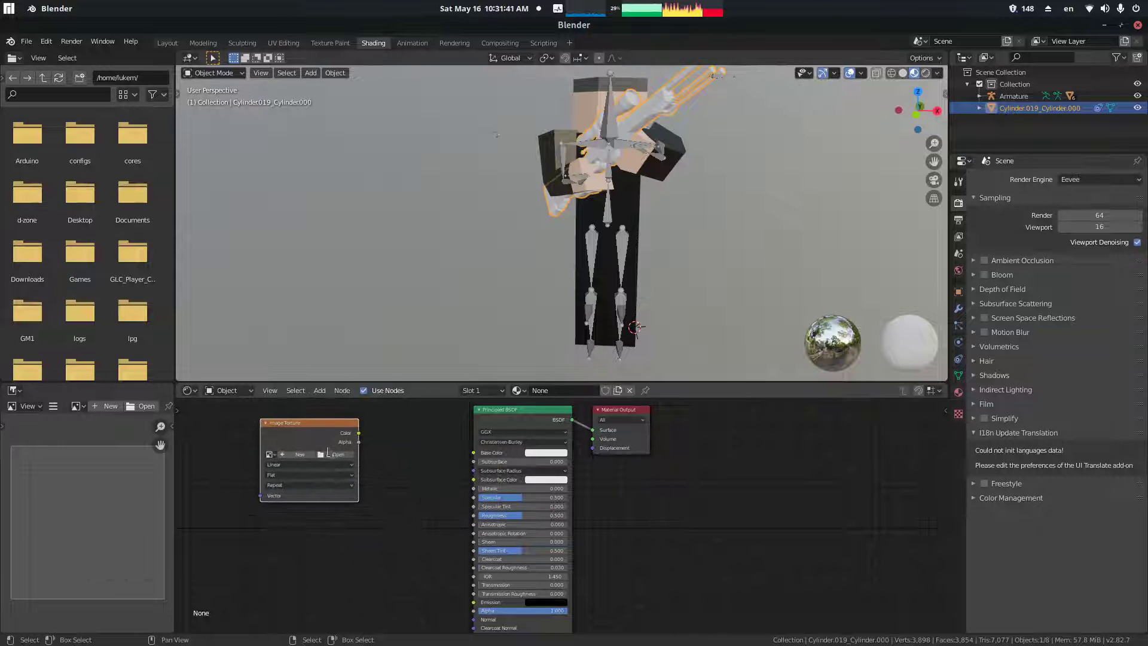
- Link the Image Texture node's Color output to the Principled BSDF's Base Color
{"action": "left_click_drag", "start_coordinate": [359, 432], "coordinate": [411, 441]}
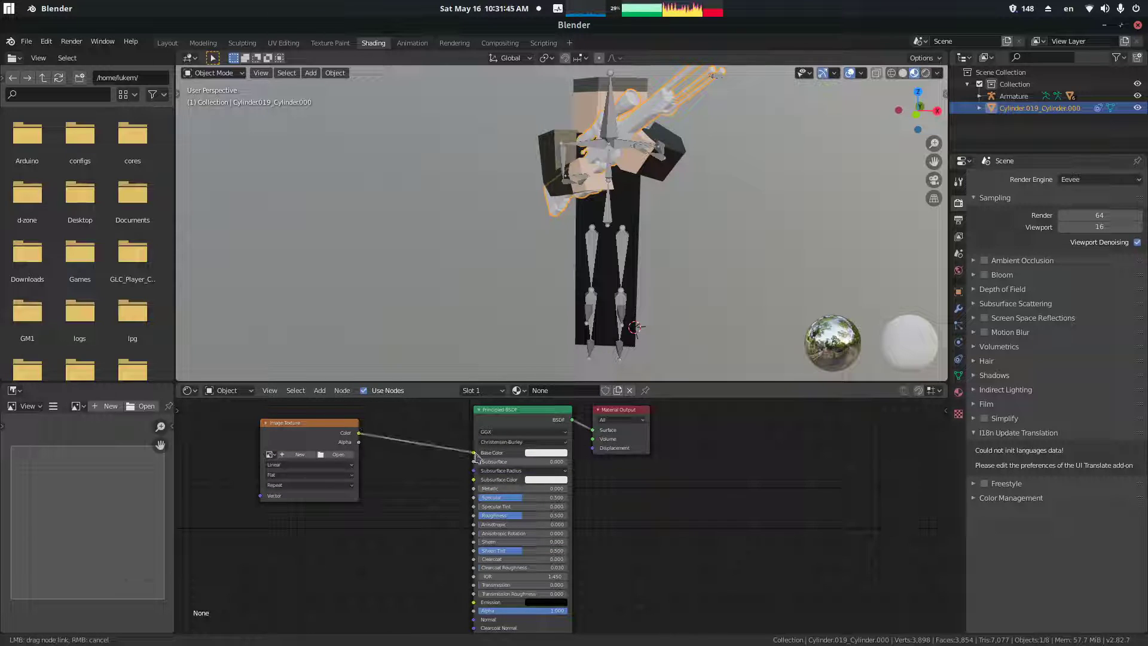
{"action": "left_click_drag", "start_coordinate": [476, 456], "coordinate": [474, 453]}
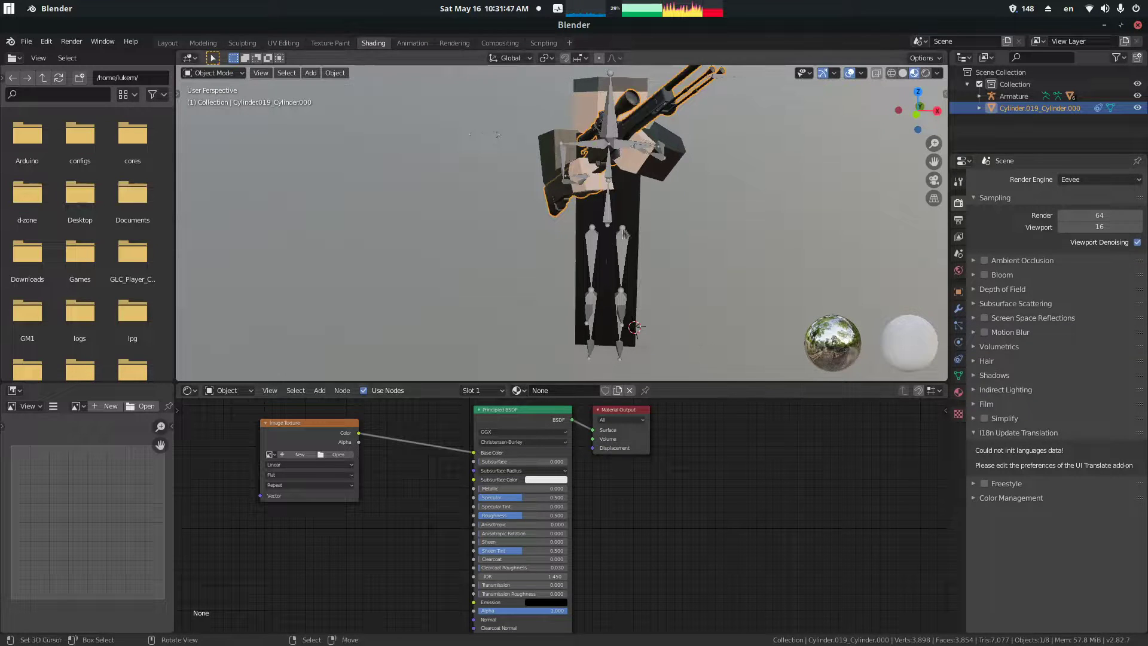
{"action": "middle_click_drag", "start_coordinate": [624, 150], "coordinate": [538, 180]}
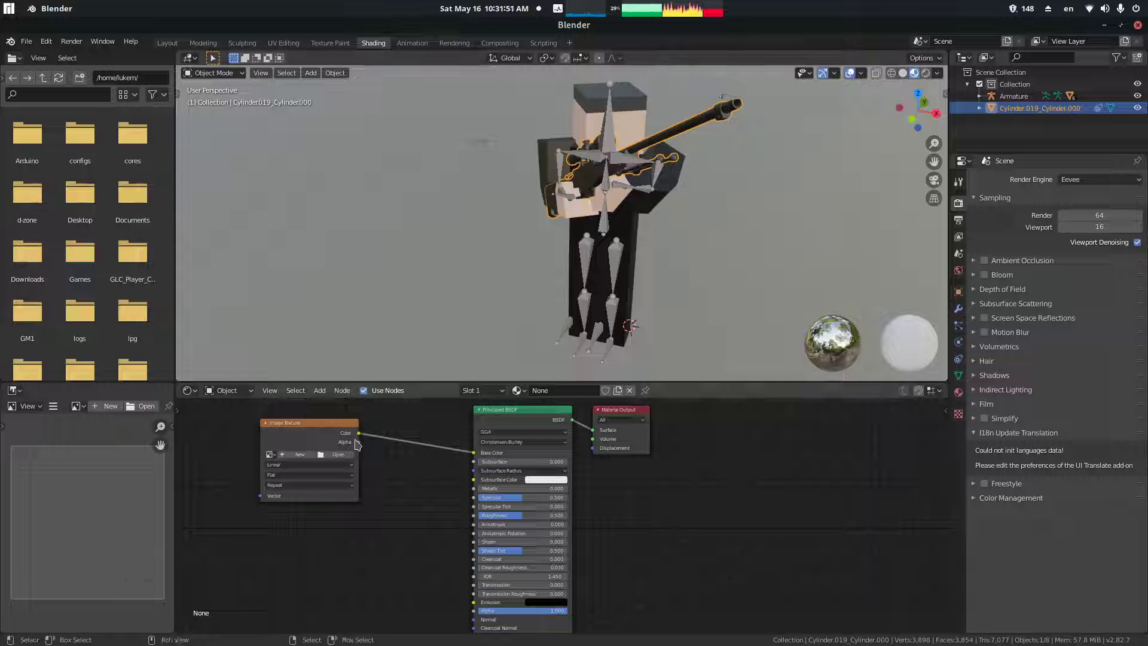
- Try the already loaded Krunkskin_vantablack.png image in the weapon's Image Texture node
{"action": "left_click", "coordinate": [270, 455]}
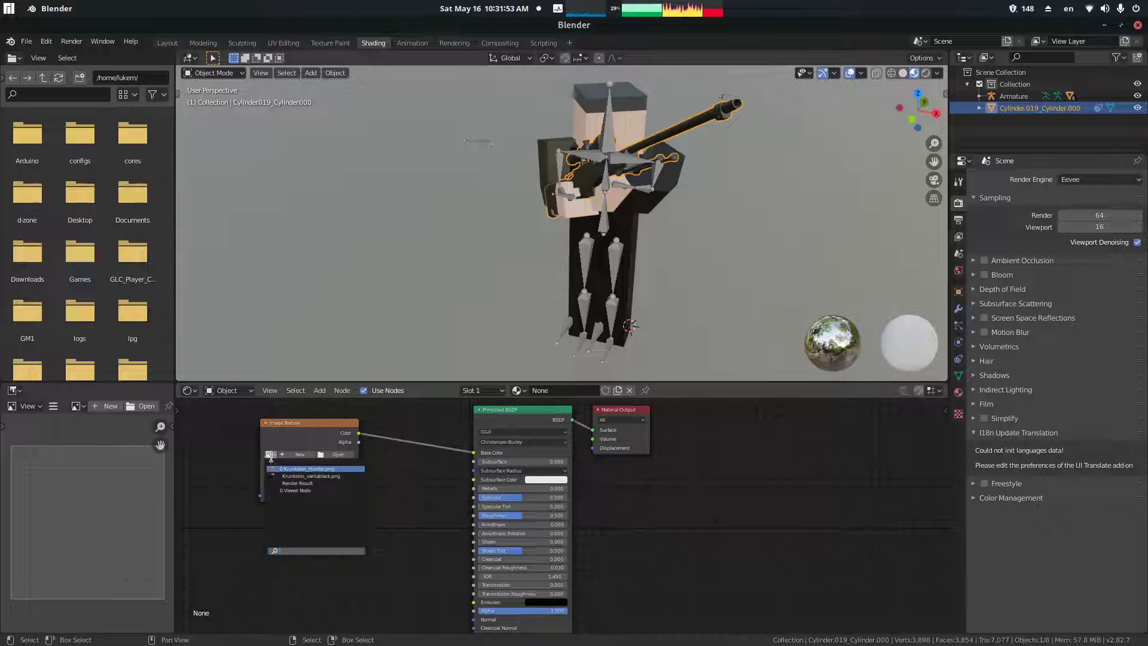
{"action": "left_click", "coordinate": [305, 476]}
{"action": "middle_click_drag", "start_coordinate": [466, 302], "coordinate": [431, 307]}
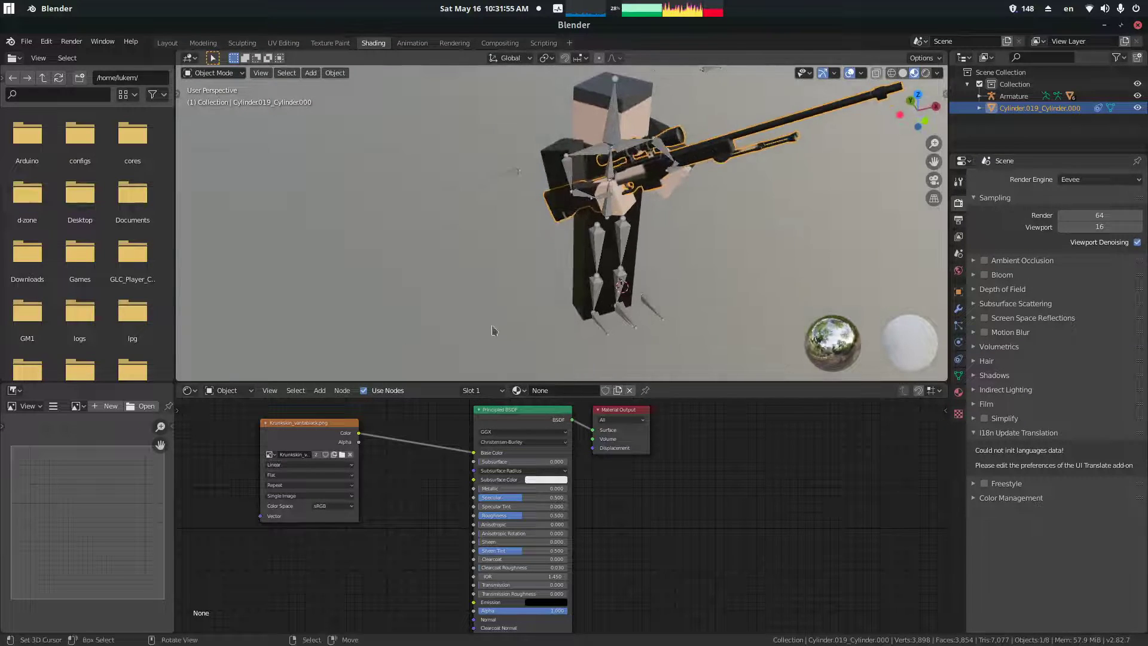
- Load weapon_1.png from the recent AWP folder into the weapon's Image Texture node
{"action": "left_click", "coordinate": [342, 455]}
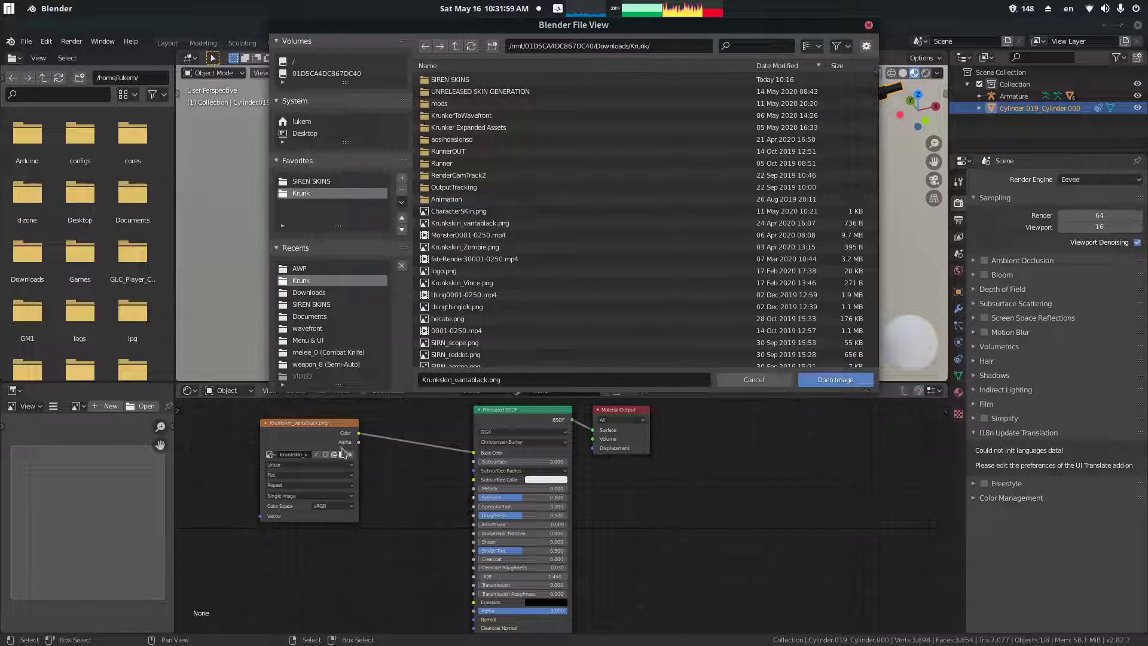
{"action": "left_click", "coordinate": [347, 269]}
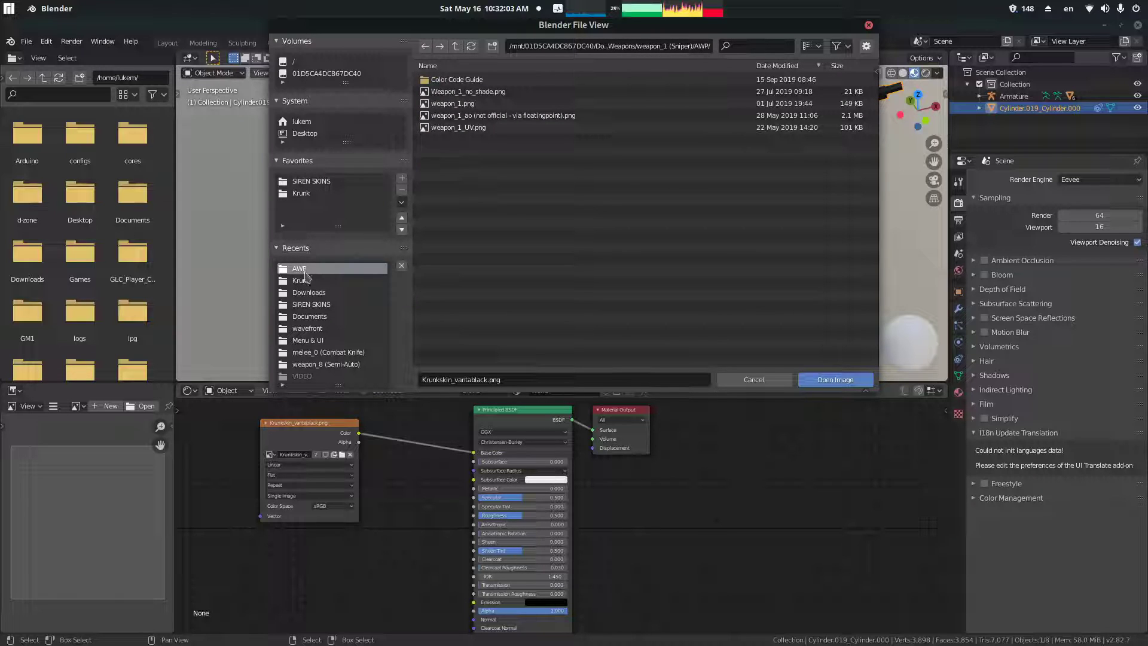
{"action": "left_click", "coordinate": [478, 103]}
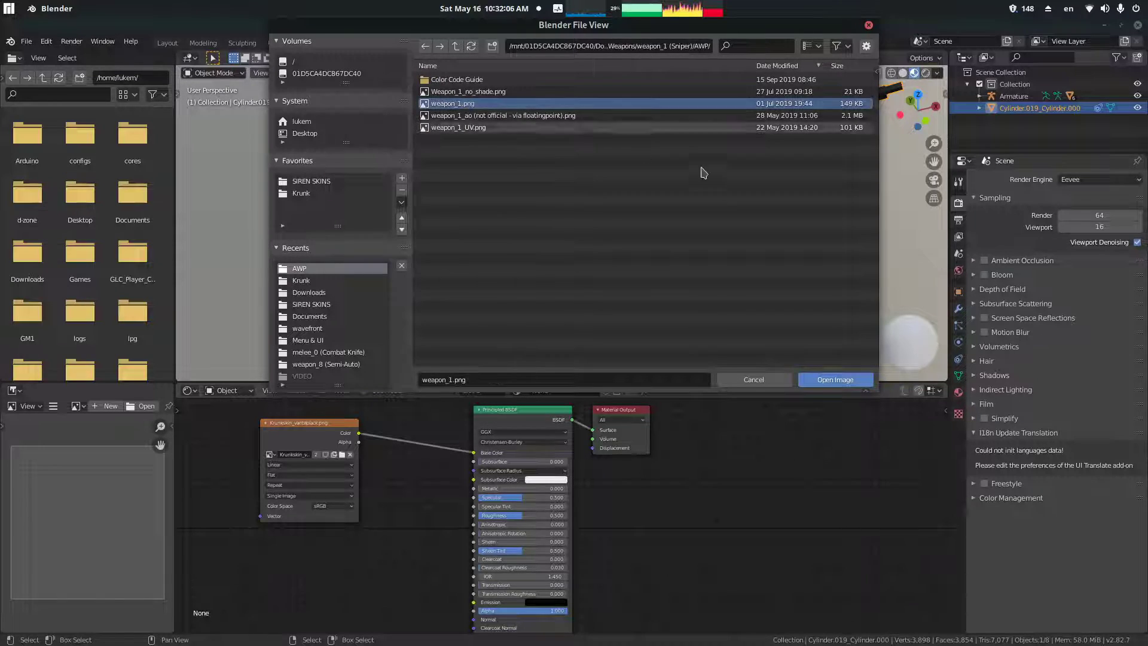
{"action": "left_click", "coordinate": [827, 381]}
{"action": "middle_click_drag", "start_coordinate": [627, 203], "coordinate": [670, 197]}
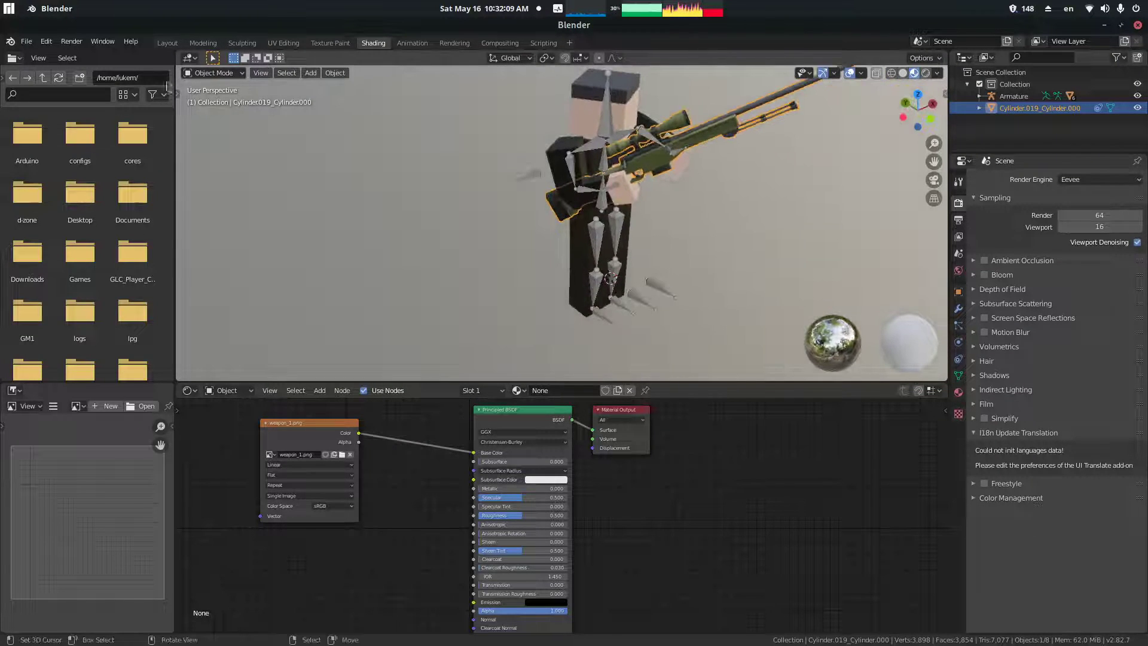
- Return to the Layout workspace, select the armature, and enter Pose Mode
{"action": "left_click", "coordinate": [164, 44]}
{"action": "middle_click_drag", "start_coordinate": [422, 340], "coordinate": [544, 233]}
{"action": "right_click", "coordinate": [538, 444]}
{"action": "key", "text": "ctrl+Tab"}
- Select both heel IK bones together with both knee IK bones
{"action": "right_click", "coordinate": [536, 445]}
{"action": "middle_click_drag", "start_coordinate": [536, 445], "coordinate": [592, 473]}
{"action": "right_click", "coordinate": [440, 511], "text": "shift"}
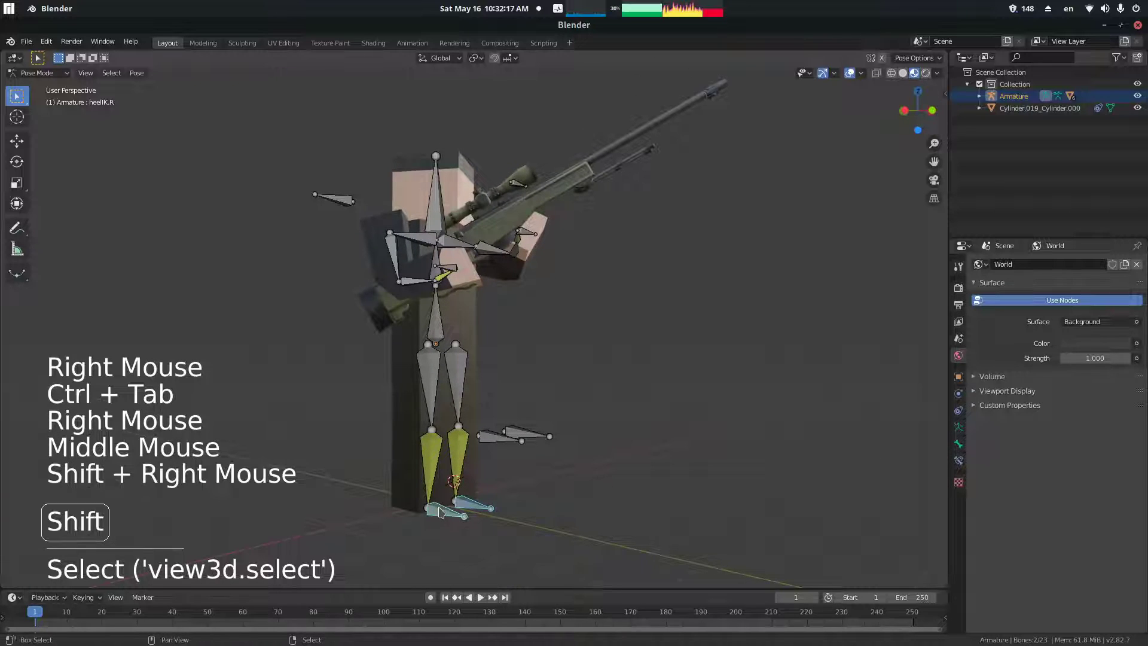
{"action": "right_click", "coordinate": [443, 517]}
{"action": "right_click", "coordinate": [447, 521], "text": "shift"}
{"action": "middle_click_drag", "start_coordinate": [598, 502], "coordinate": [522, 494]}
{"action": "right_click", "coordinate": [522, 494]}
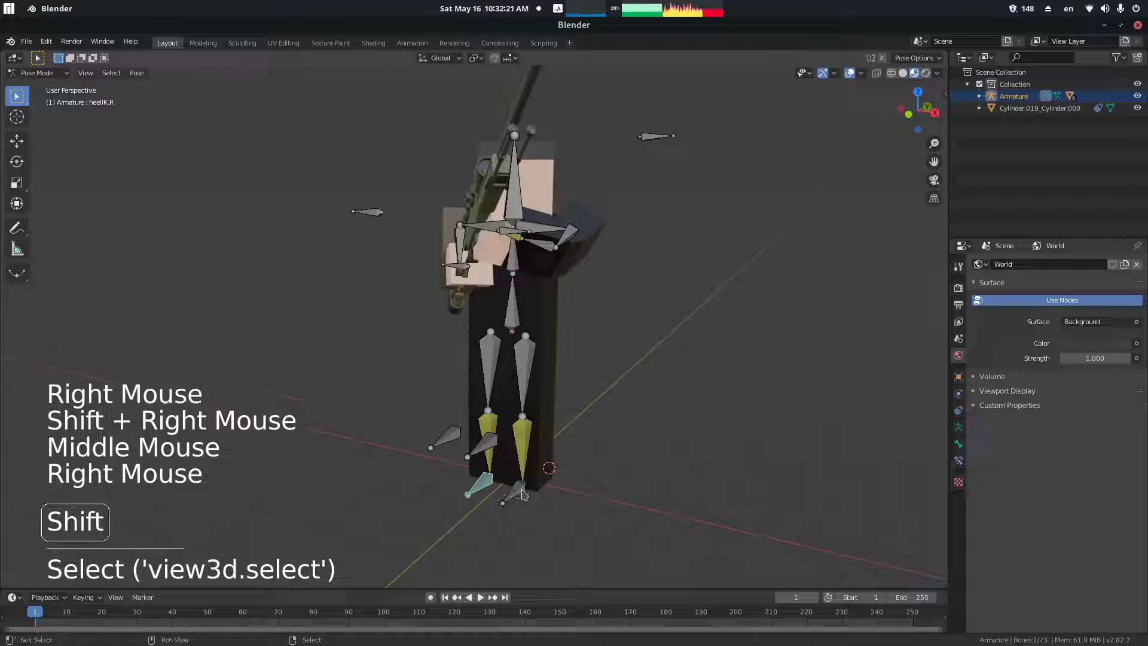
{"action": "right_click", "coordinate": [515, 492], "text": "shift"}
{"action": "right_click", "coordinate": [483, 444], "text": "shift"}
{"action": "right_click", "coordinate": [446, 437], "text": "shift"}
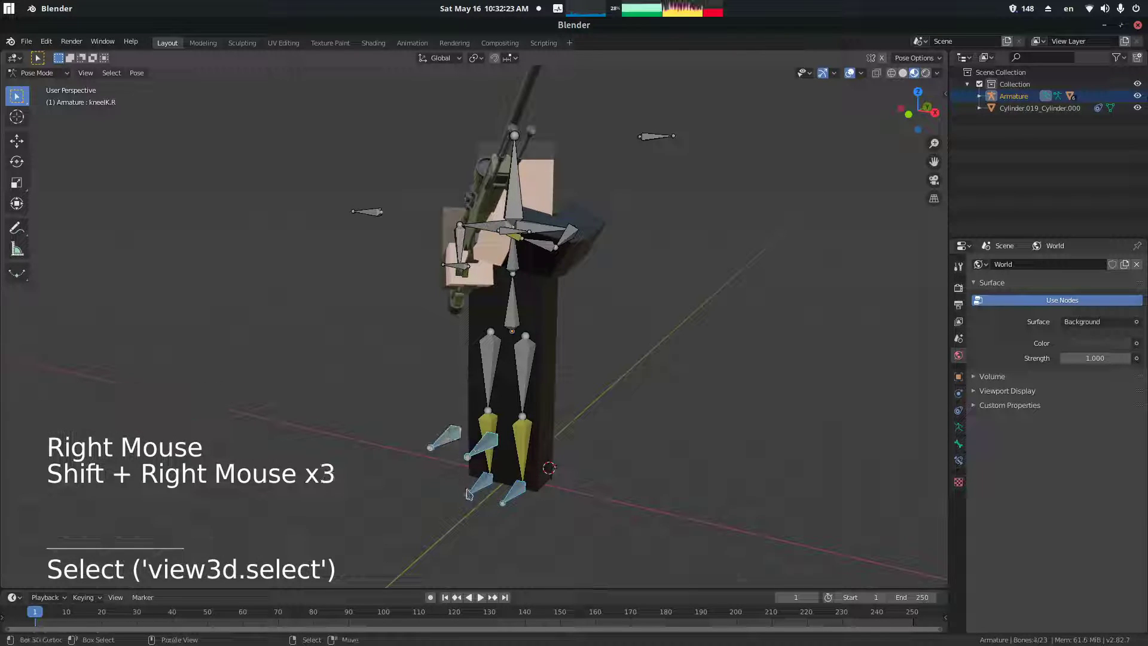
- Select only the two heel IK bones and adjust their height along the global Z axis
{"action": "right_click", "coordinate": [469, 492]}
{"action": "right_click", "coordinate": [513, 494], "text": "shift"}
{"action": "middle_click_drag", "start_coordinate": [513, 494], "coordinate": [556, 453]}
{"action": "mouse_move", "coordinate": [596, 495]}
{"action": "middle_mouse_down"}
{"action": "mouse_move", "coordinate": [608, 467]}
{"action": "mouse_move", "coordinate": [641, 474]}
{"action": "mouse_move", "coordinate": [643, 505]}
{"action": "mouse_move", "coordinate": [606, 491]}
{"action": "middle_mouse_up"}
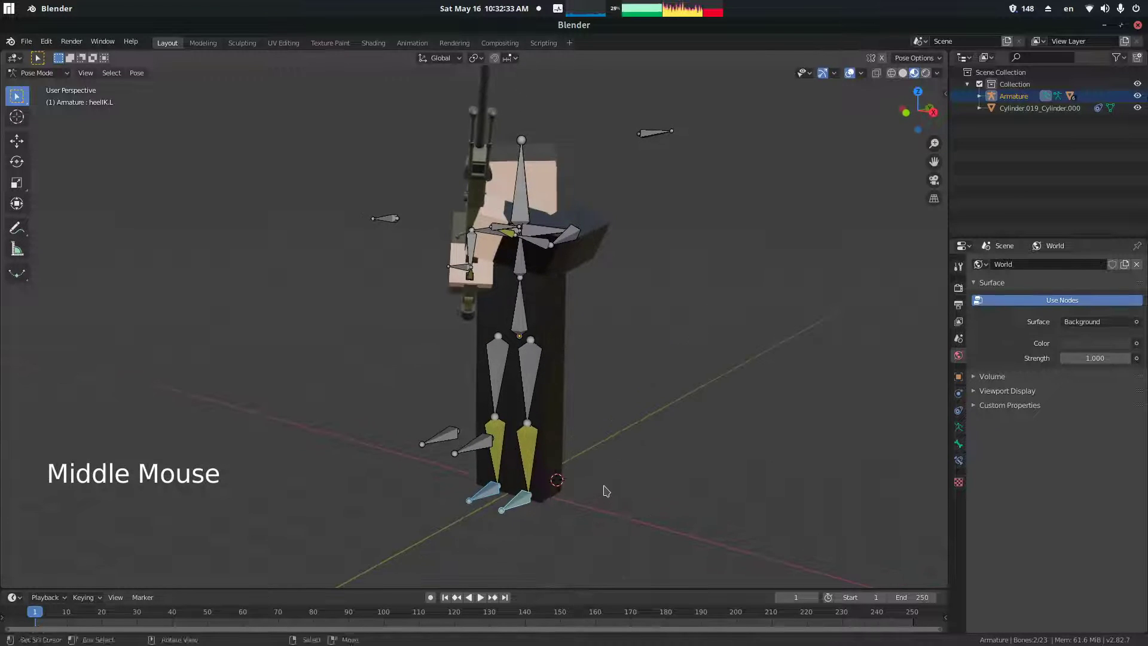
{"action": "key", "text": "g"}
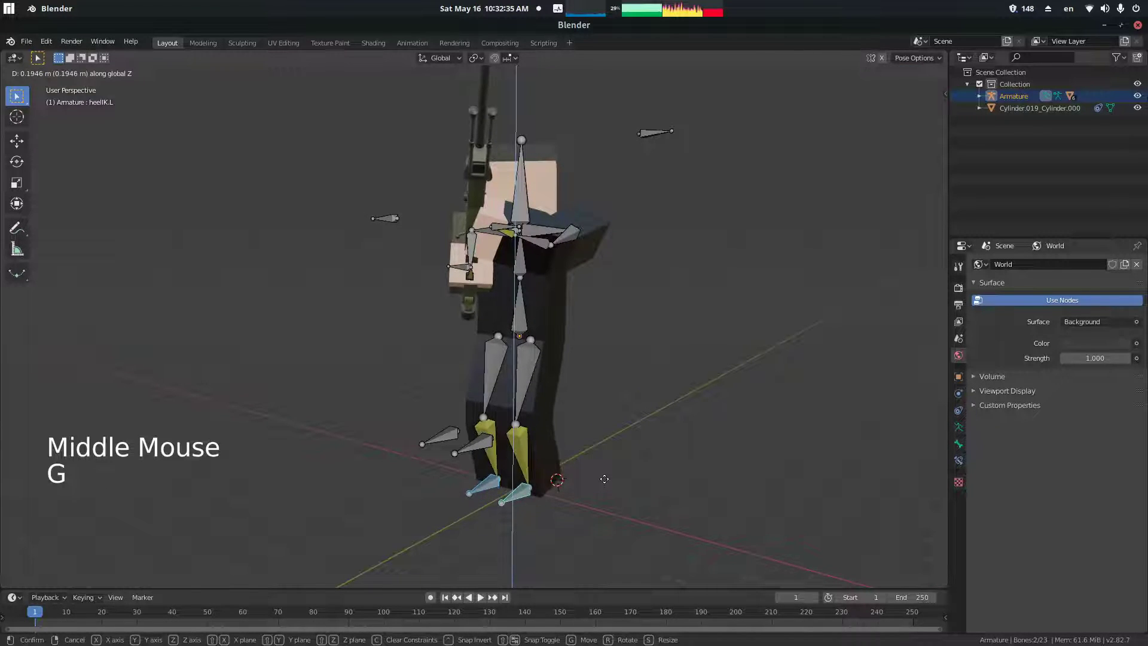
{"action": "left_click", "coordinate": [598, 481]}
{"action": "middle_click_drag", "start_coordinate": [586, 484], "coordinate": [616, 502]}
{"action": "key", "text": "g"}
{"action": "left_click", "coordinate": [658, 494]}
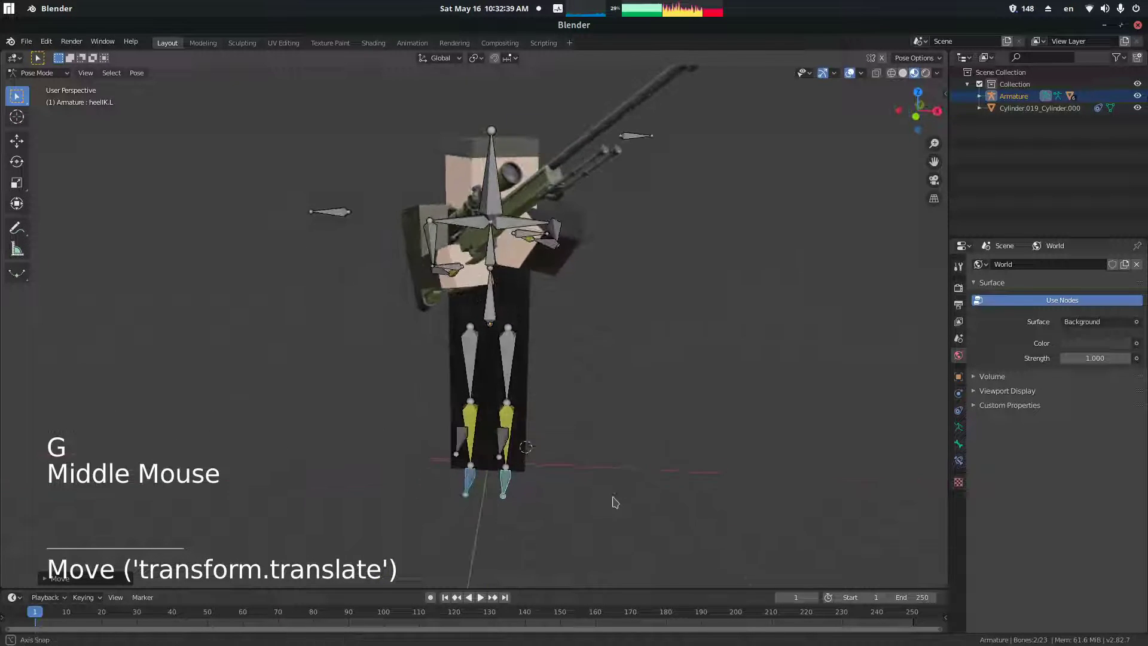
- Try moving the left heel IK bone outward in the front view, and undo the move
{"action": "right_click", "coordinate": [504, 490]}
{"action": "key", "text": "KP_1"}
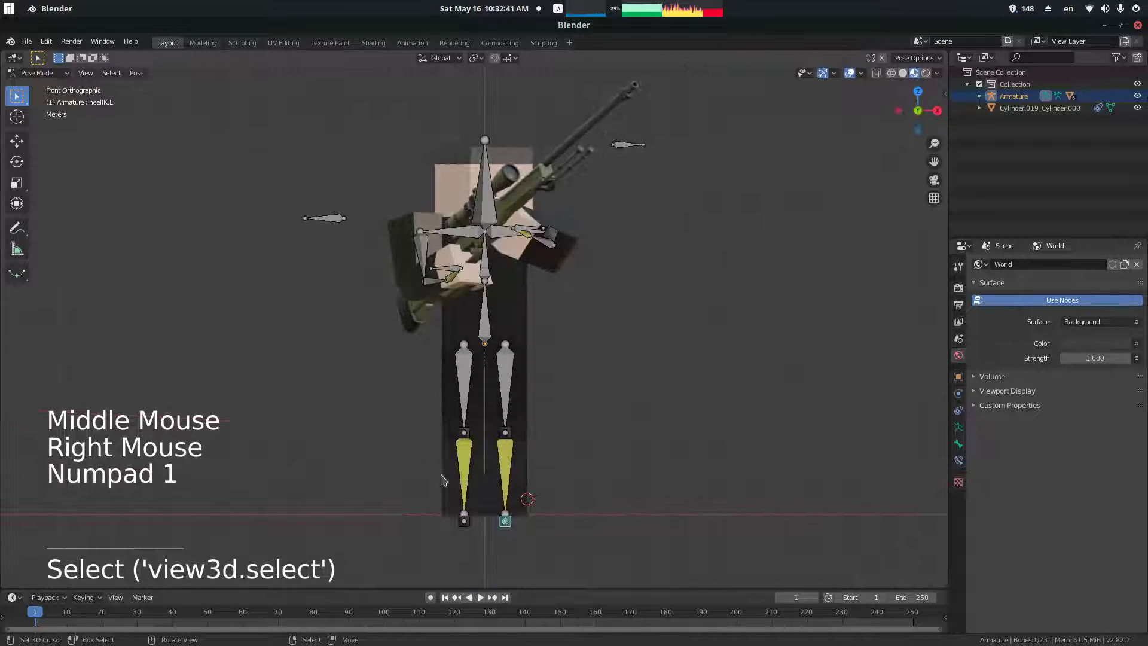
{"action": "key", "text": "g"}
{"action": "left_click", "coordinate": [658, 493]}
{"action": "middle_click_drag", "start_coordinate": [658, 493], "coordinate": [568, 472]}
{"action": "key", "text": "ctrl+z"}
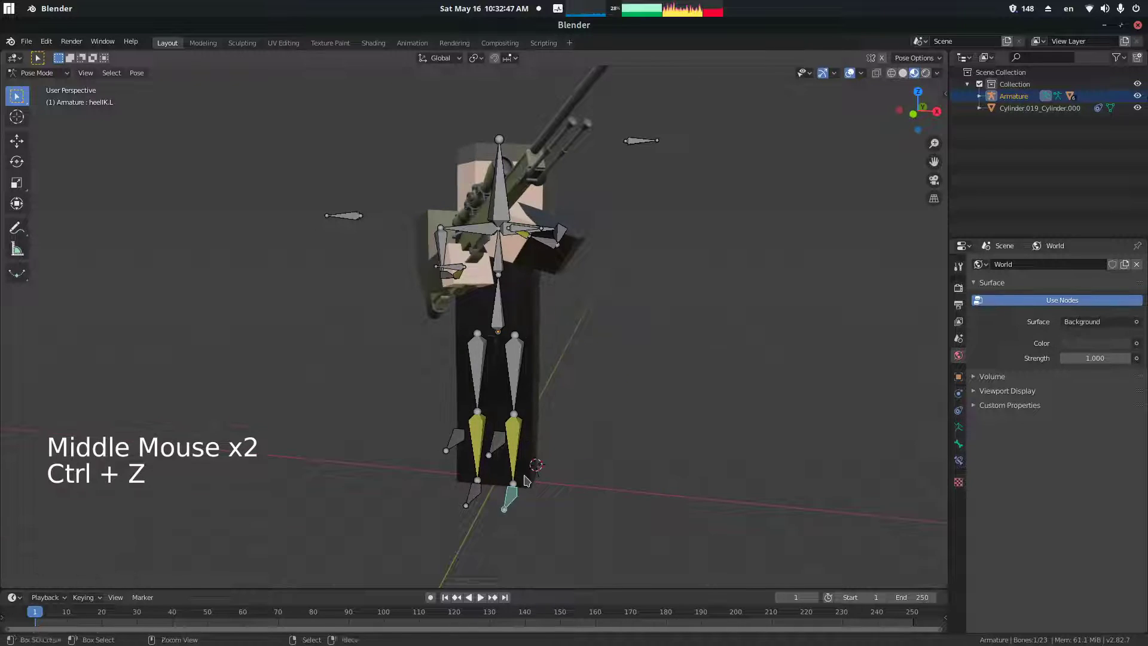
- Move the left heel IK bone outward, and raise both heel IK bones along the global Z axis
{"action": "key", "text": "g"}
{"action": "left_click", "coordinate": [580, 457]}
{"action": "middle_click_drag", "start_coordinate": [580, 458], "coordinate": [611, 444]}
{"action": "right_click", "coordinate": [461, 507], "text": "shift"}
{"action": "key", "text": "g"}
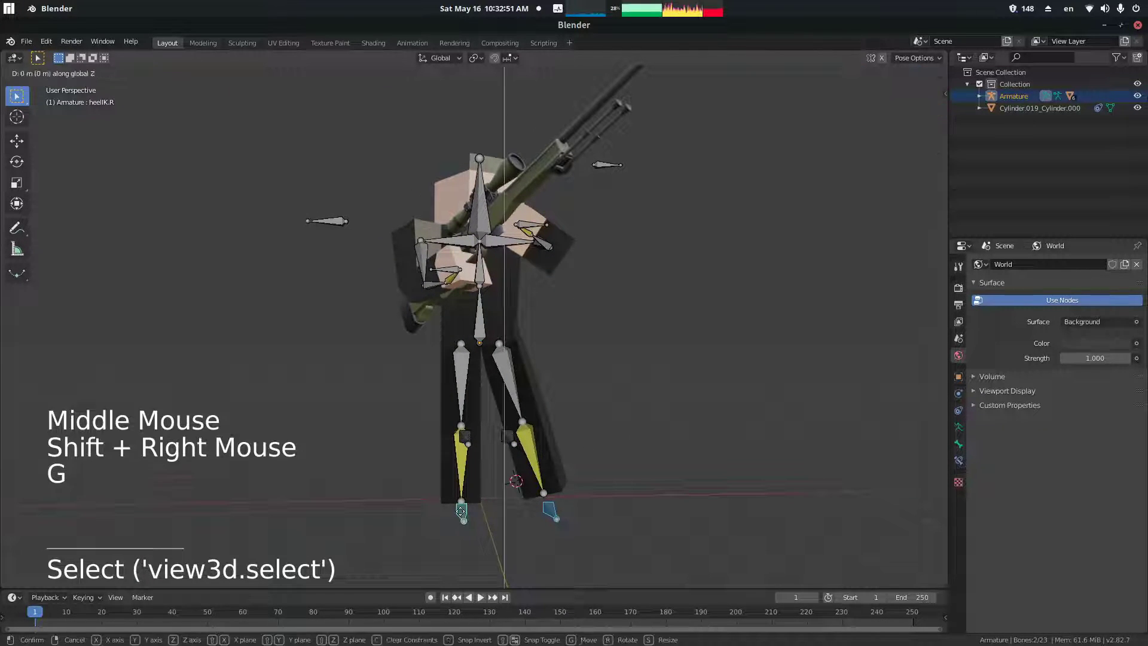
{"action": "left_click", "coordinate": [458, 492]}
- Move the left knee IK bone outward along the global X axis
{"action": "middle_click_drag", "start_coordinate": [458, 492], "coordinate": [651, 441]}
{"action": "right_click", "coordinate": [622, 458]}
{"action": "key", "text": "g"}
{"action": "key", "text": "x"}
{"action": "left_click", "coordinate": [761, 411]}
{"action": "middle_click_drag", "start_coordinate": [761, 411], "coordinate": [577, 454]}
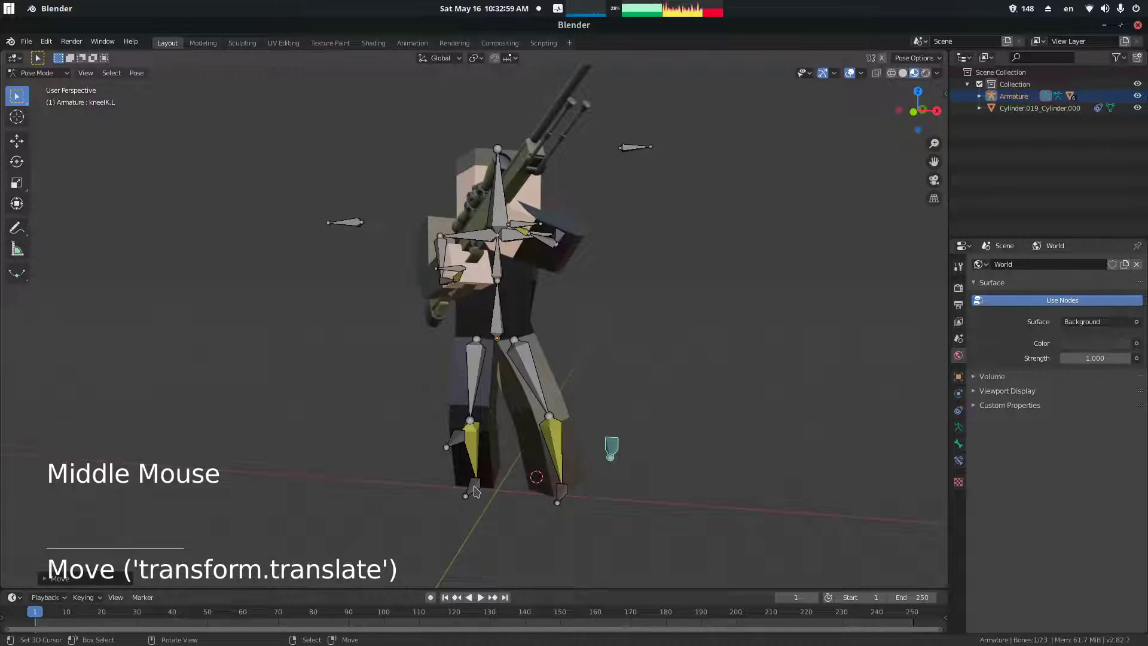
- Move the right heel IK bone slightly outward along the global X axis
{"action": "right_click", "coordinate": [475, 489]}
{"action": "key", "text": "g"}
{"action": "key", "text": "x"}
{"action": "left_click", "coordinate": [480, 496]}
- Move the right knee IK bone outward along the global X axis, fine-tune its position, and return to Object Mode
{"action": "right_click", "coordinate": [459, 439]}
{"action": "key", "text": "g"}
{"action": "key", "text": "x"}
{"action": "left_click", "coordinate": [467, 429]}
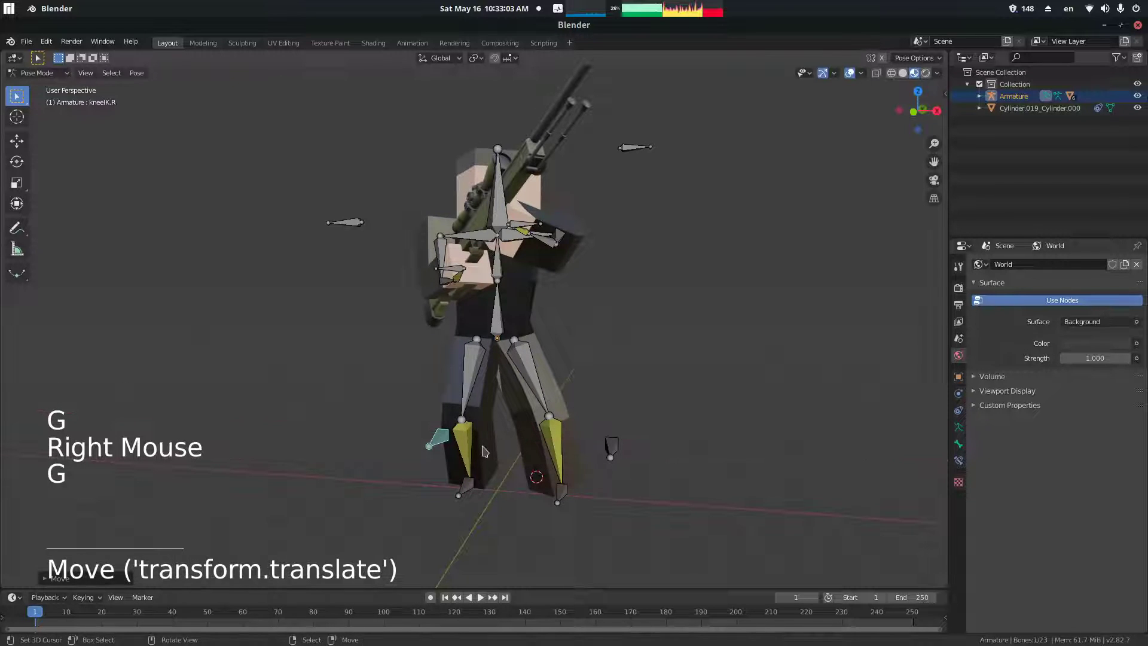
{"action": "key", "text": "g"}
{"action": "left_click", "coordinate": [497, 450]}
{"action": "mouse_move", "coordinate": [497, 449]}
{"action": "middle_mouse_down"}
{"action": "mouse_move", "coordinate": [636, 456]}
{"action": "mouse_move", "coordinate": [479, 496]}
{"action": "mouse_move", "coordinate": [505, 479]}
{"action": "mouse_move", "coordinate": [540, 500]}
{"action": "mouse_move", "coordinate": [497, 435]}
{"action": "middle_mouse_up"}
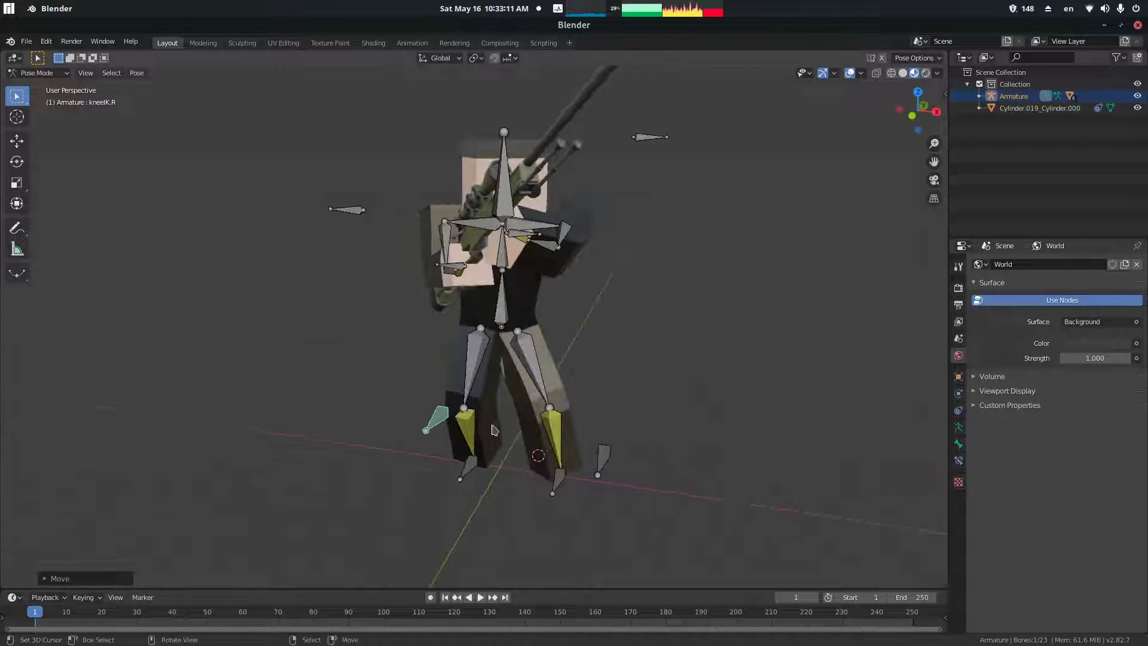
{"action": "key", "text": "ctrl+Tab"}
{"action": "middle_click_drag", "start_coordinate": [486, 397], "coordinate": [551, 398]}
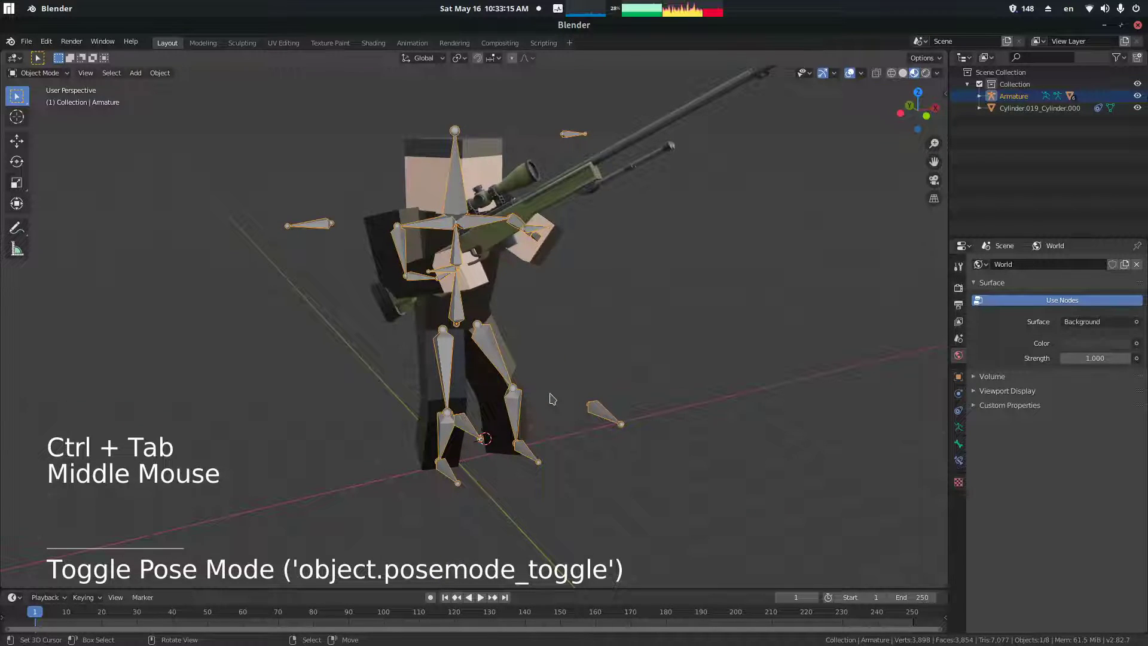
- Toggle the armature between Object Mode and Pose Mode, and examine the character's pose from several angles
{"action": "key", "text": "ctrl+Tab"}
{"action": "key", "text": "ctrl+Tab"}
{"action": "key", "text": "ctrl+Tab"}
{"action": "key", "text": "ctrl+Tab"}
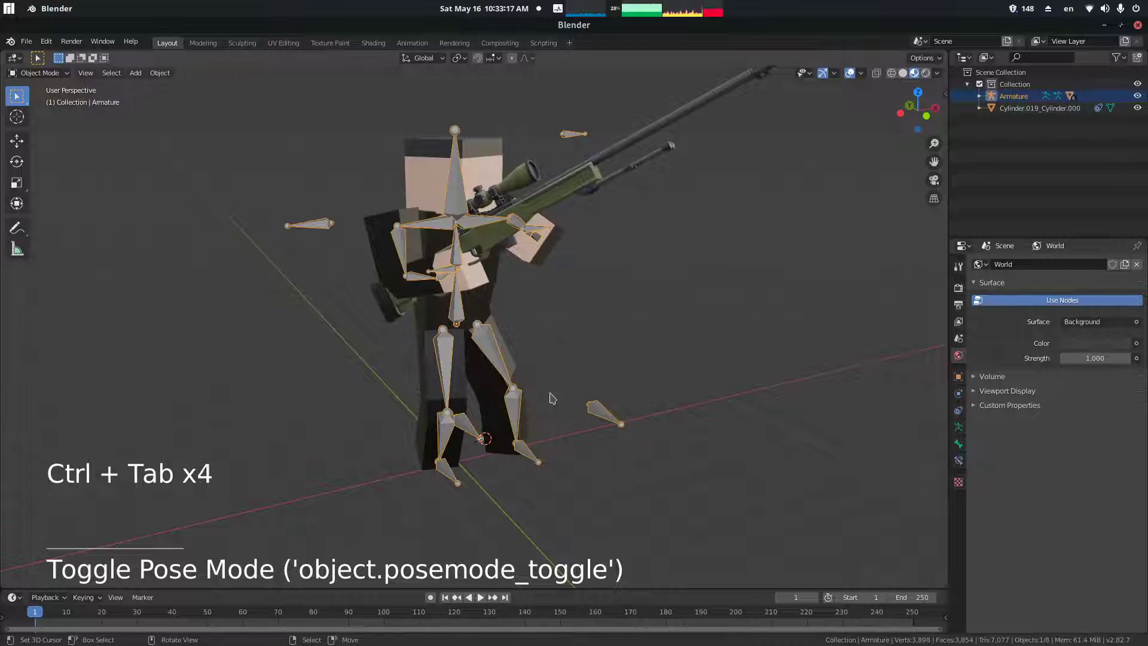
{"action": "middle_click_drag", "start_coordinate": [520, 279], "coordinate": [417, 217]}
{"action": "key", "text": "ctrl+Tab"}
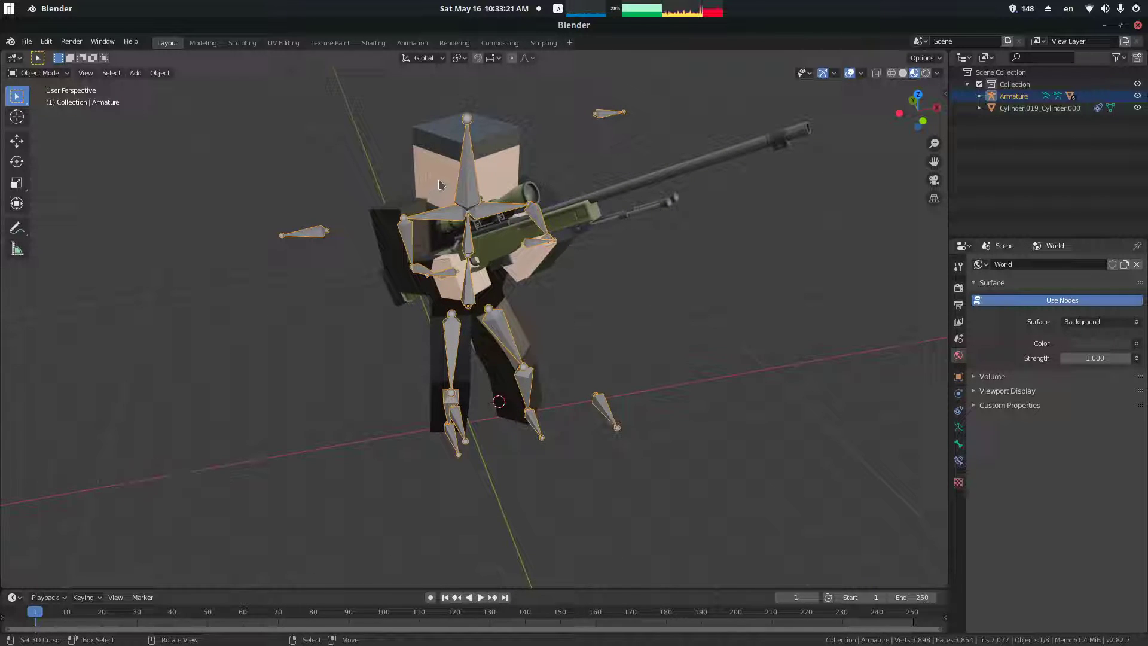
{"action": "key", "text": "ctrl+Tab"}
{"action": "middle_click_drag", "start_coordinate": [463, 177], "coordinate": [454, 219]}
{"action": "right_click", "coordinate": [408, 182]}
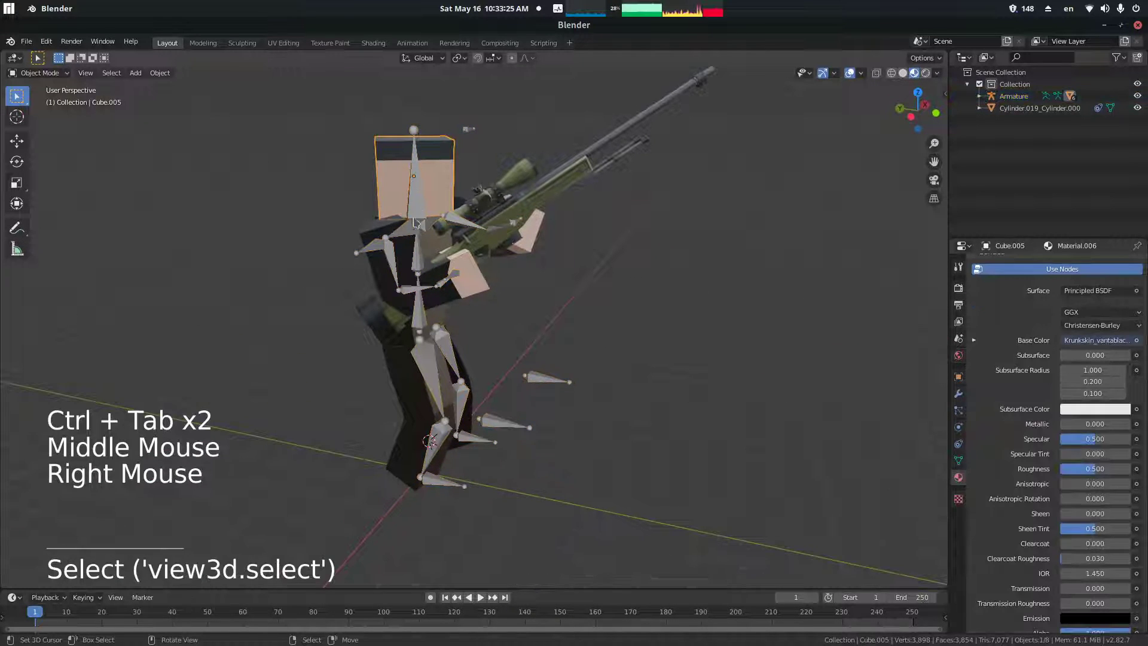
{"action": "right_click", "coordinate": [416, 239]}
{"action": "right_click", "coordinate": [417, 233]}
{"action": "right_click", "coordinate": [416, 233]}
{"action": "middle_click_drag", "start_coordinate": [417, 233], "coordinate": [469, 268]}
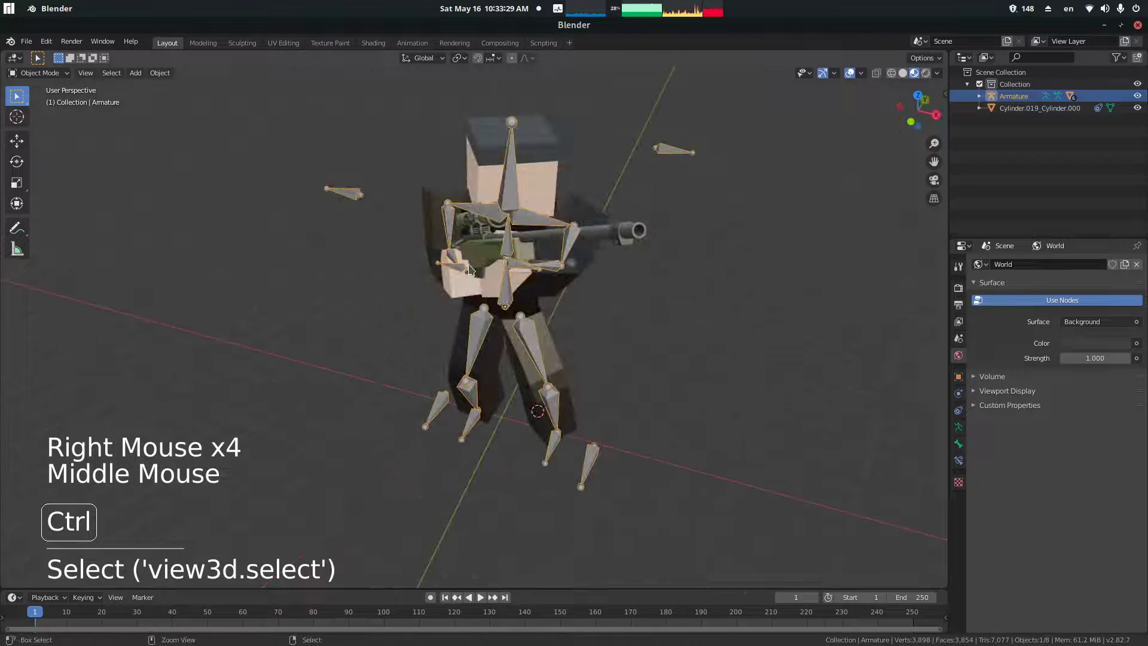
{"action": "key", "text": "ctrl+Tab"}
{"action": "right_click", "coordinate": [501, 208]}
{"action": "right_click", "coordinate": [501, 208]}
{"action": "right_click", "coordinate": [501, 208]}
{"action": "right_click", "coordinate": [501, 208]}
{"action": "key", "text": "ctrl+Tab"}
{"action": "middle_click_drag", "start_coordinate": [501, 208], "coordinate": [542, 210]}
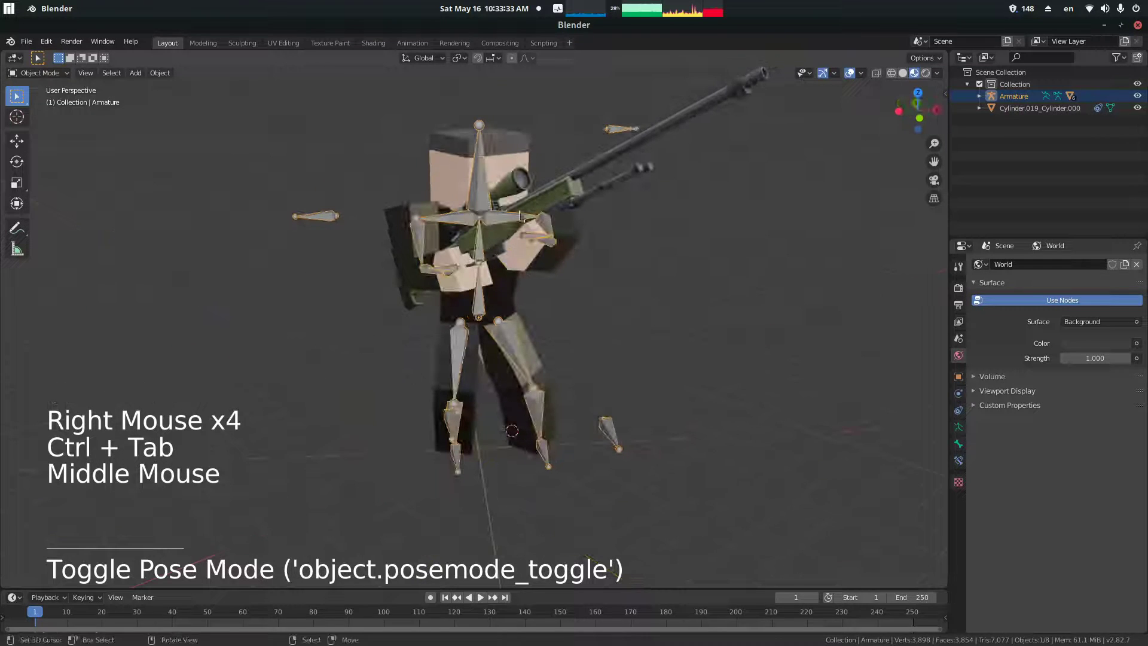
{"action": "right_click", "coordinate": [686, 281]}
{"action": "key", "text": "z"}
{"action": "mouse_move", "coordinate": [655, 245]}
{"action": "middle_mouse_down"}
{"action": "mouse_move", "coordinate": [558, 254]}
{"action": "mouse_move", "coordinate": [488, 239]}
{"action": "mouse_move", "coordinate": [586, 245]}
{"action": "middle_mouse_up"}
{"action": "key", "text": "z"}
{"action": "middle_click_drag", "start_coordinate": [598, 287], "coordinate": [644, 313]}
{"action": "key", "text": "shift+a"}
{"action": "mouse_move", "coordinate": [654, 310]}
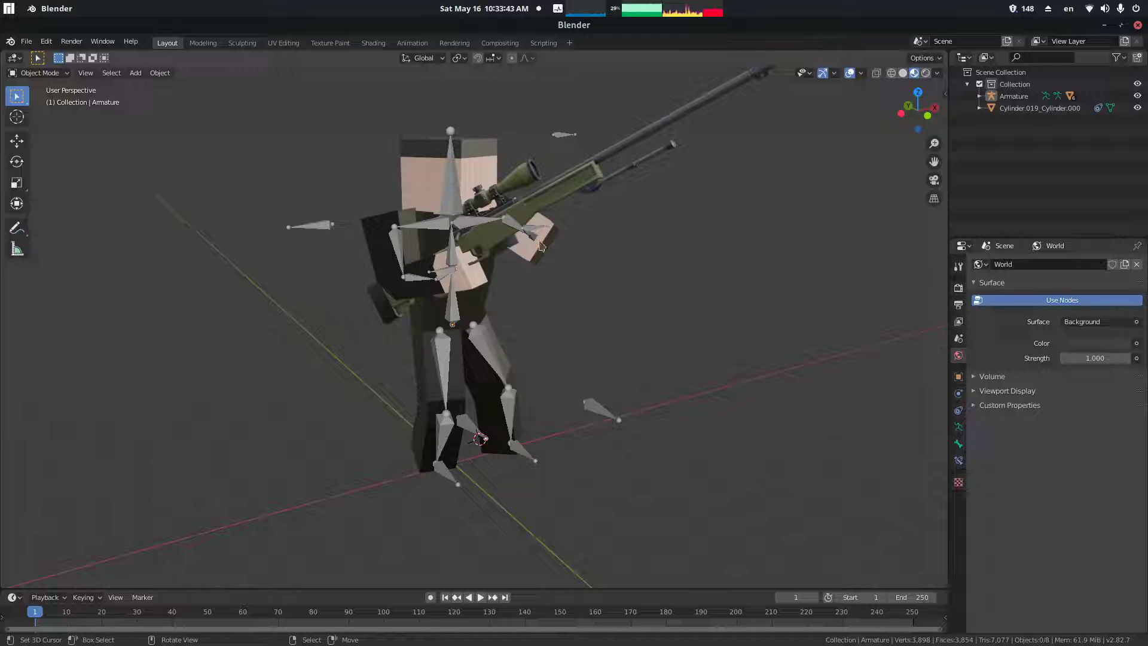
- Examine the sniper weapon's material nodes in the Shading workspace, and return to the Layout workspace
{"action": "left_click", "coordinate": [373, 42]}
{"action": "left_click", "coordinate": [597, 243]}
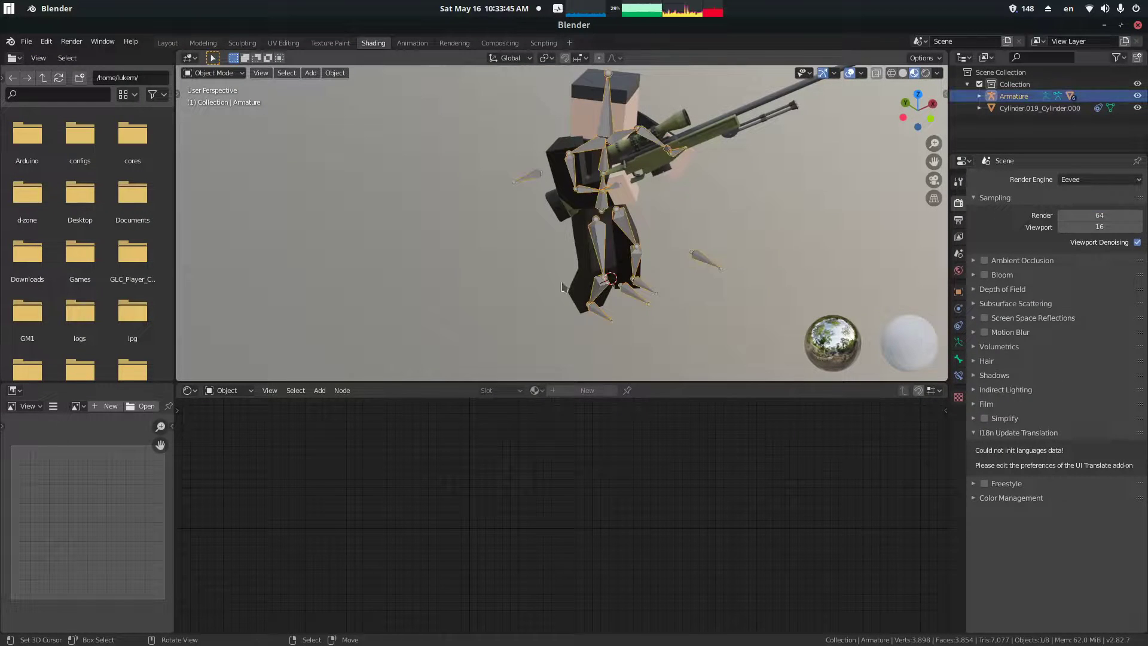
{"action": "left_click", "coordinate": [670, 157]}
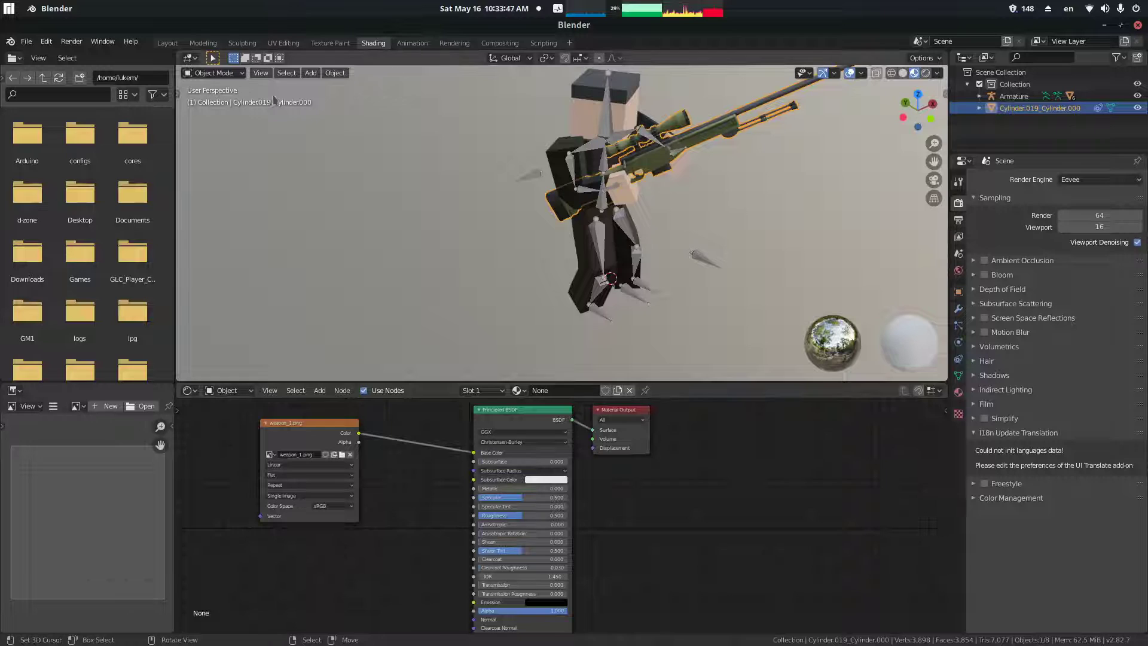
{"action": "left_click", "coordinate": [167, 43]}
{"action": "middle_click_drag", "start_coordinate": [490, 308], "coordinate": [506, 268]}
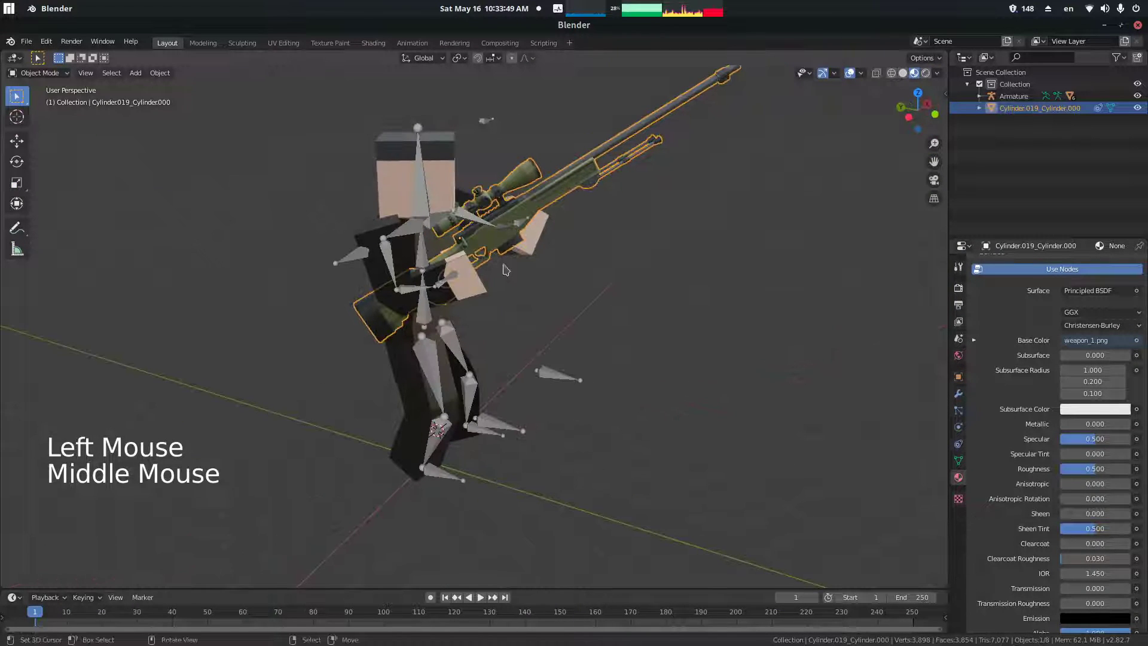
- Add a plane mesh and clear its location so it sits at the world origin
{"action": "key", "text": "shift+a"}
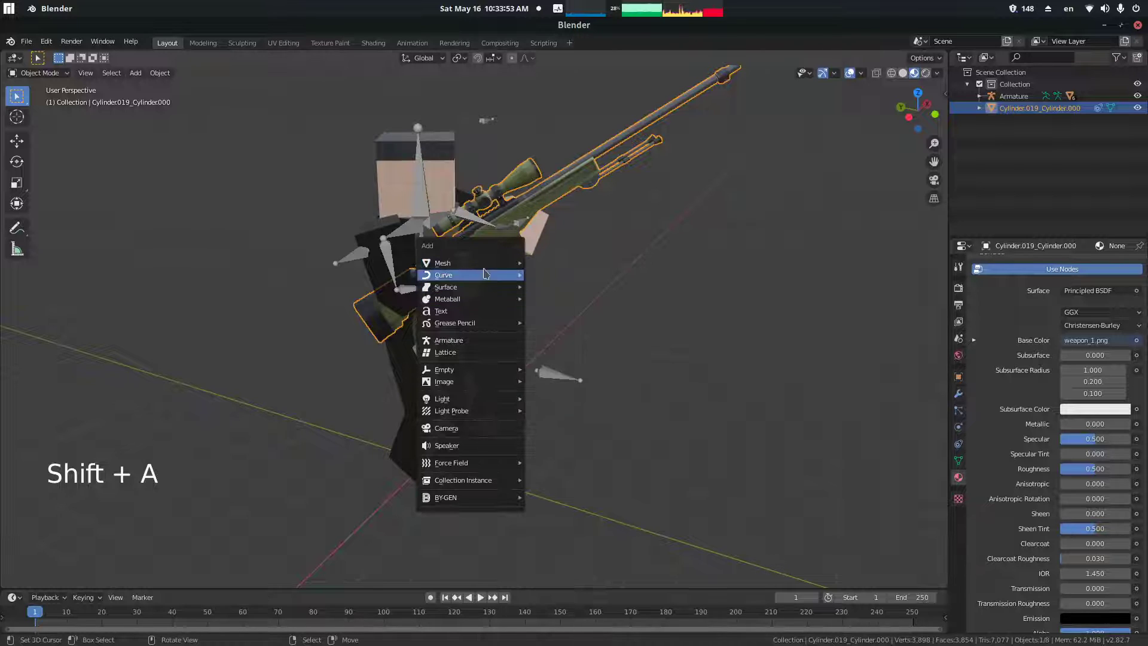
{"action": "mouse_move", "coordinate": [489, 374]}
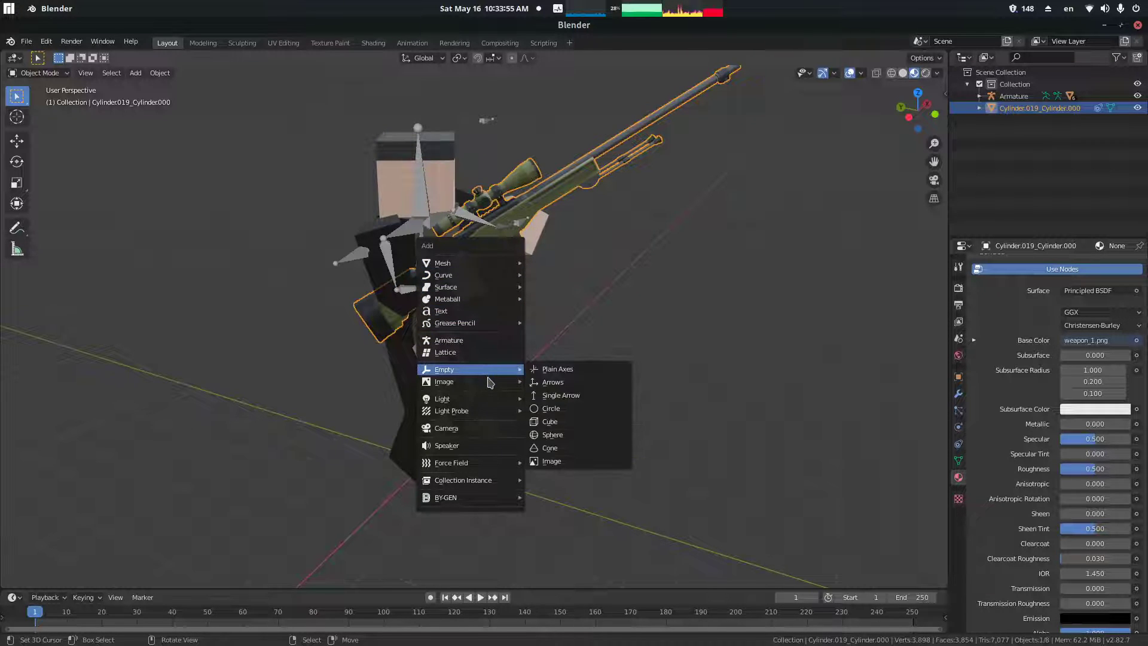
{"action": "mouse_move", "coordinate": [477, 405]}
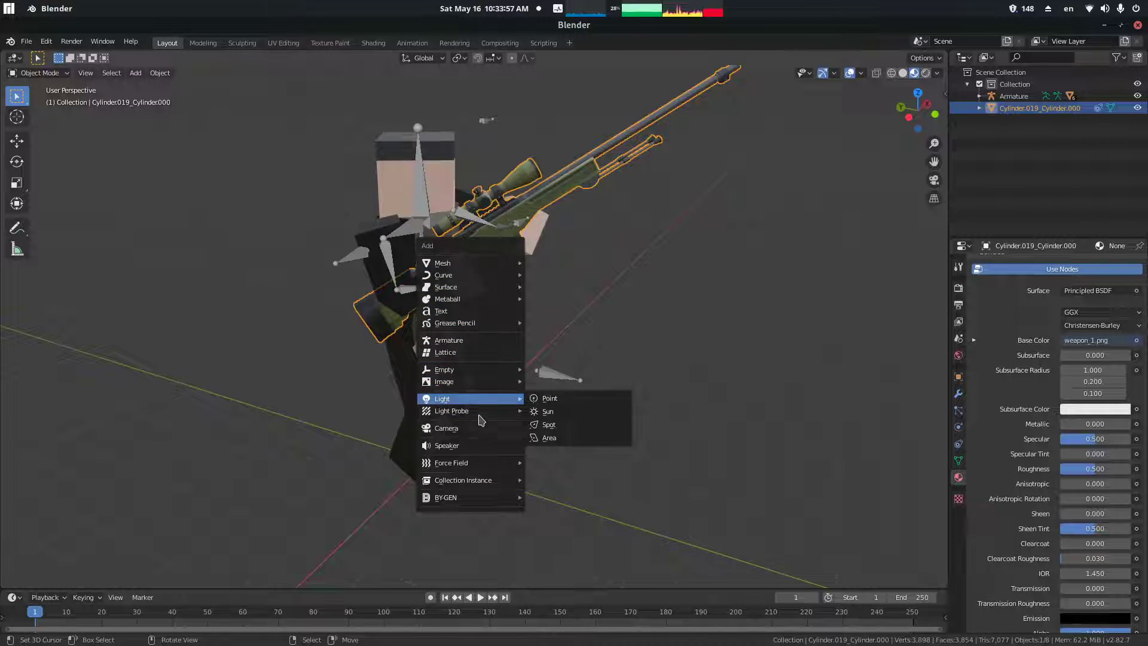
{"action": "mouse_move", "coordinate": [459, 465]}
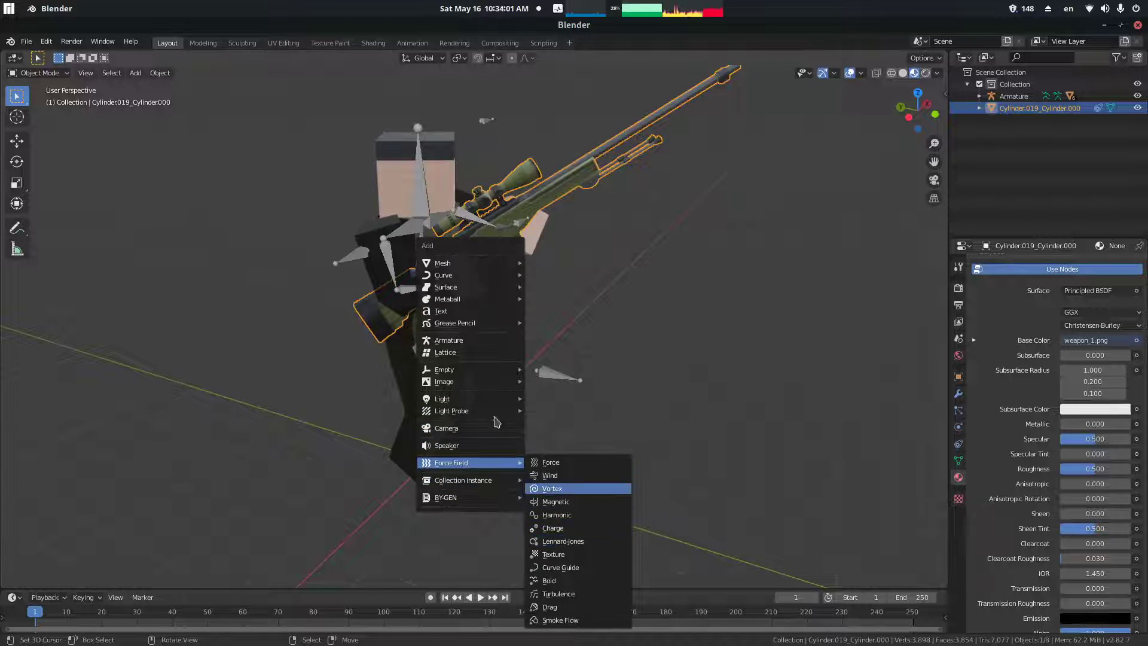
{"action": "mouse_move", "coordinate": [465, 264]}
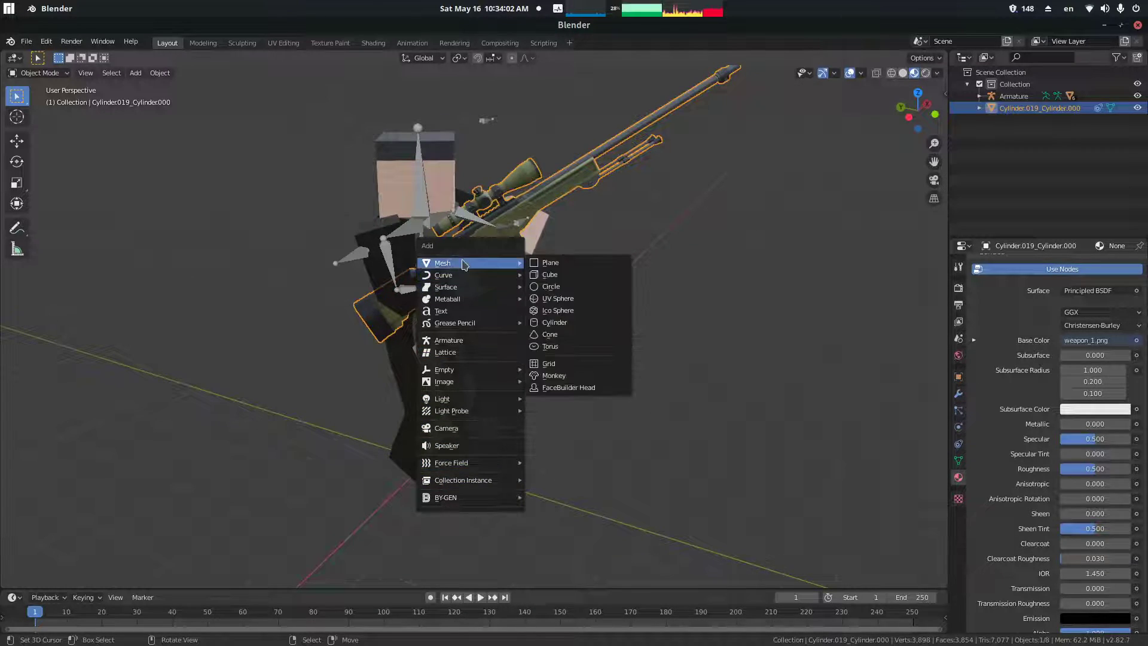
{"action": "left_click", "coordinate": [591, 265]}
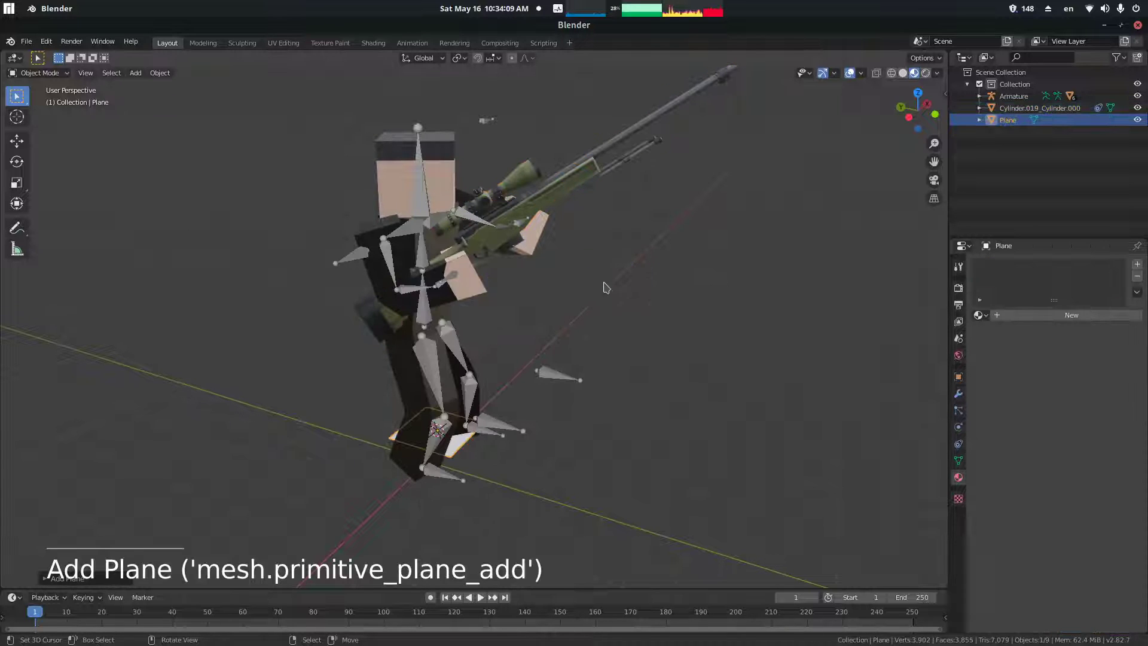
{"action": "middle_click_drag", "start_coordinate": [608, 295], "coordinate": [537, 275]}
{"action": "key", "text": "alt+g"}
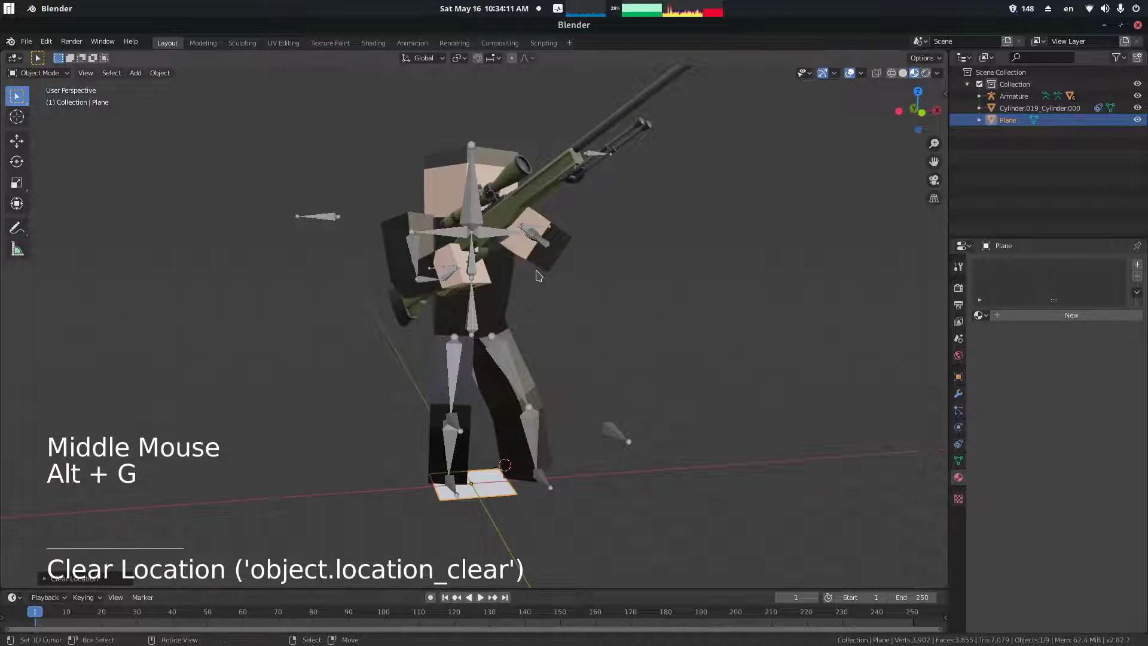
- Scale the plane up uniformly into a large floor beneath the character
{"action": "middle_click_drag", "start_coordinate": [549, 439], "coordinate": [541, 442]}
{"action": "key", "text": "s"}
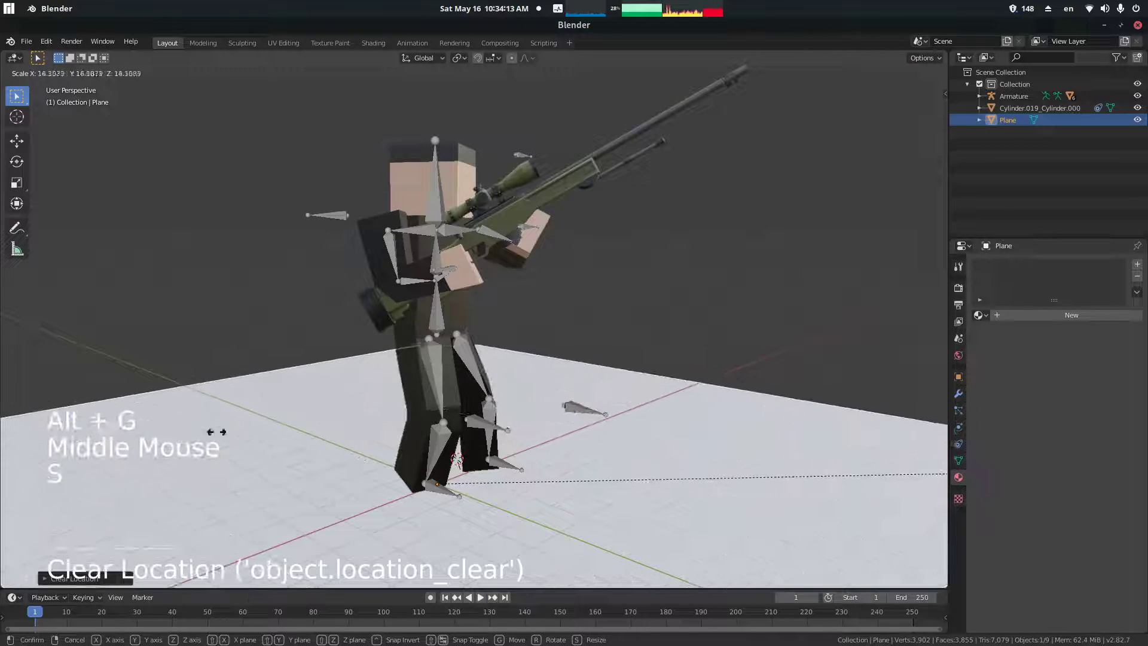
{"action": "left_click", "coordinate": [694, 418]}
{"action": "middle_click_drag", "start_coordinate": [694, 418], "coordinate": [562, 419]}
{"action": "scroll", "coordinate": [370, 426], "scroll_direction": "down", "scroll_amount": 3}
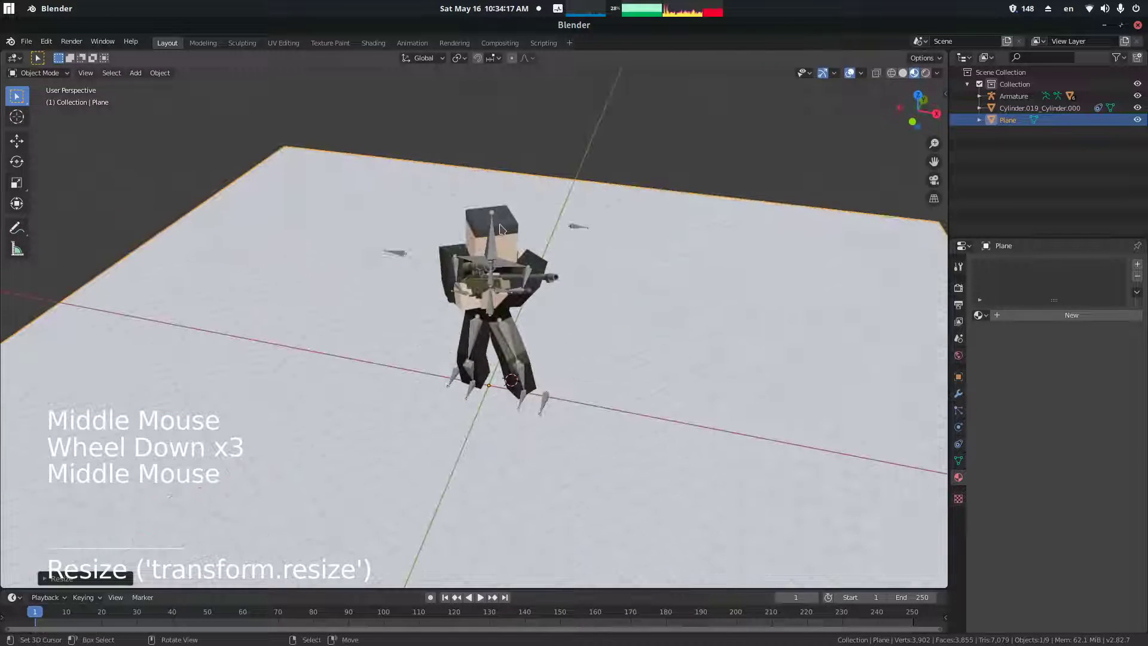
- Try to move the character's armature to another place, and undo the move
{"action": "right_click", "coordinate": [484, 241]}
{"action": "right_click", "coordinate": [485, 242]}
{"action": "middle_click_drag", "start_coordinate": [485, 242], "coordinate": [633, 249]}
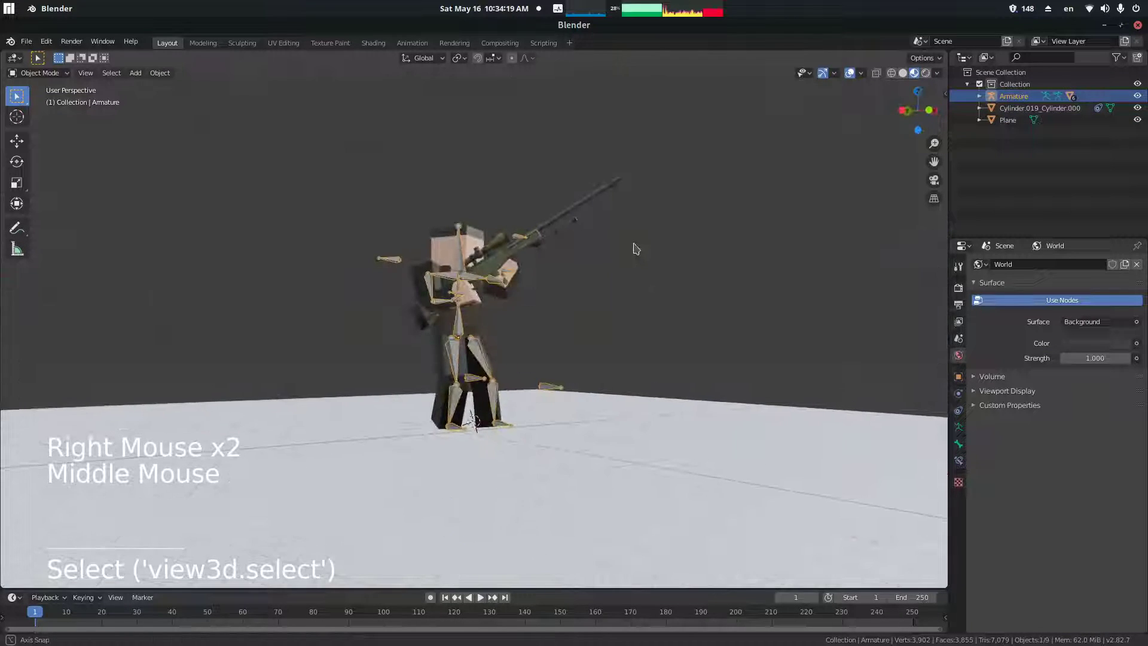
{"action": "key", "text": "g"}
{"action": "left_click", "coordinate": [682, 221]}
{"action": "key", "text": "ctrl+z"}
{"action": "middle_click_drag", "start_coordinate": [569, 284], "coordinate": [586, 429]}
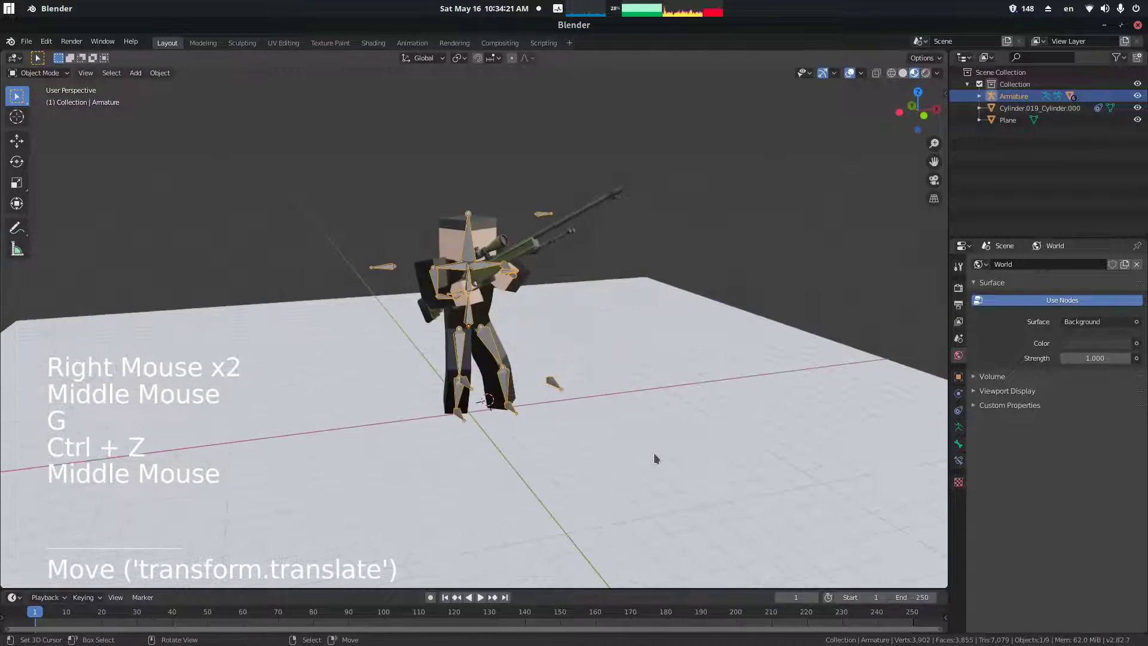
- Resize the floor plane again and adjust its height along the global Z axis to fit the character's feet
{"action": "right_click", "coordinate": [586, 429]}
{"action": "key", "text": "s"}
{"action": "left_click", "coordinate": [641, 448]}
{"action": "middle_click_drag", "start_coordinate": [745, 409], "coordinate": [661, 397]}
{"action": "key", "text": "g"}
{"action": "key", "text": "z"}
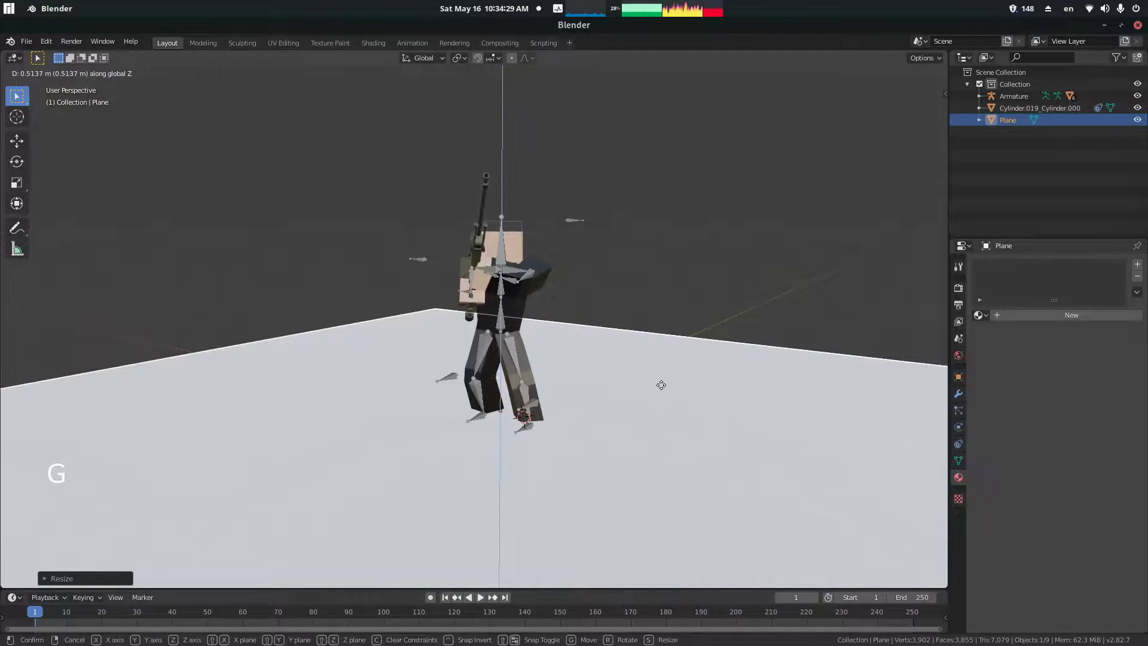
{"action": "left_click", "coordinate": [664, 399]}
{"action": "middle_click_drag", "start_coordinate": [664, 399], "coordinate": [545, 393]}
{"action": "scroll", "coordinate": [675, 380], "scroll_direction": "up", "scroll_amount": 2}
{"action": "scroll", "coordinate": [674, 380], "scroll_direction": "up", "scroll_amount": 1}
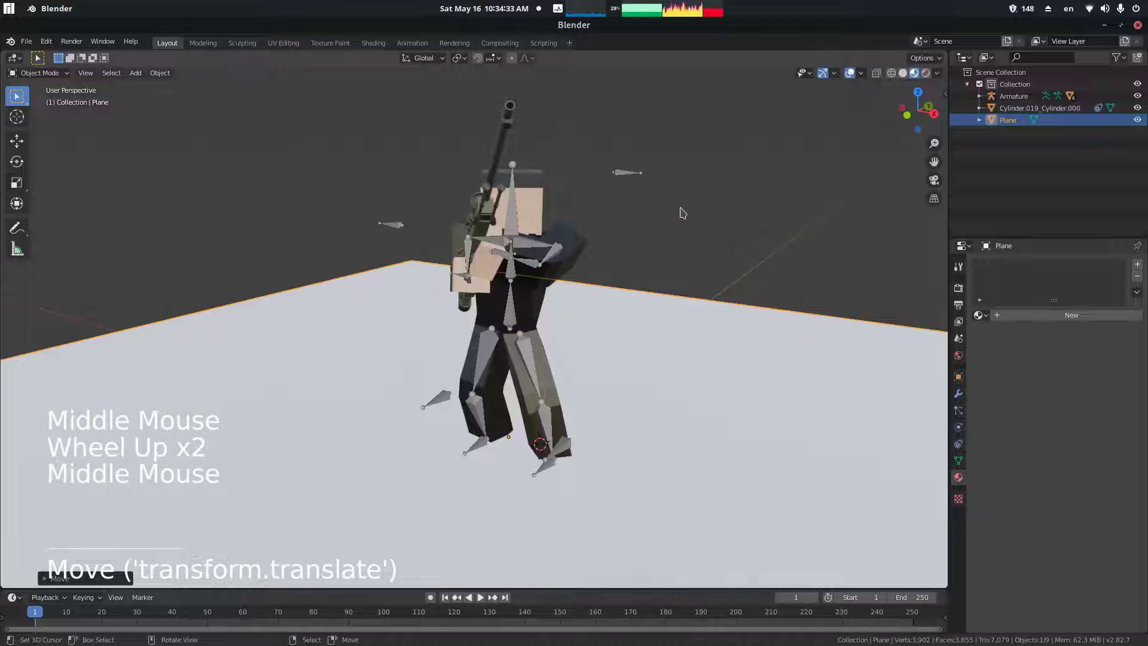
- Deselect the floor plane and add a camera to the scene
{"action": "right_click", "coordinate": [682, 213]}
{"action": "middle_click_drag", "start_coordinate": [589, 278], "coordinate": [628, 289]}
{"action": "key", "text": "shift+a"}
{"action": "mouse_move", "coordinate": [631, 291]}
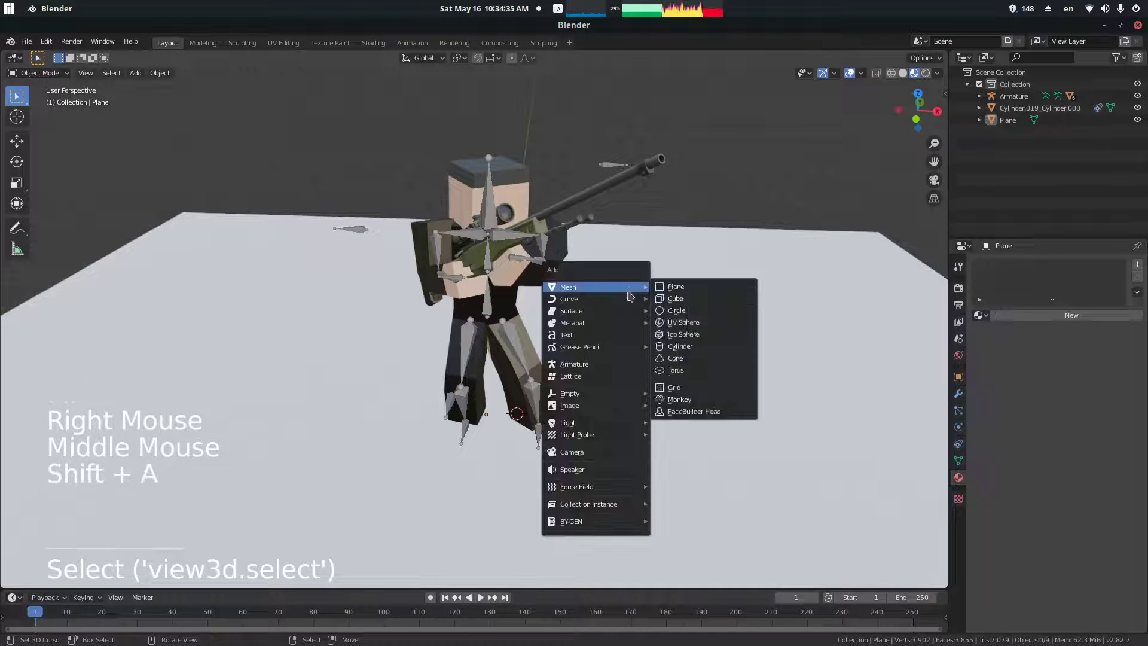
{"action": "left_click", "coordinate": [589, 456]}
{"action": "middle_click_drag", "start_coordinate": [658, 215], "coordinate": [724, 197]}
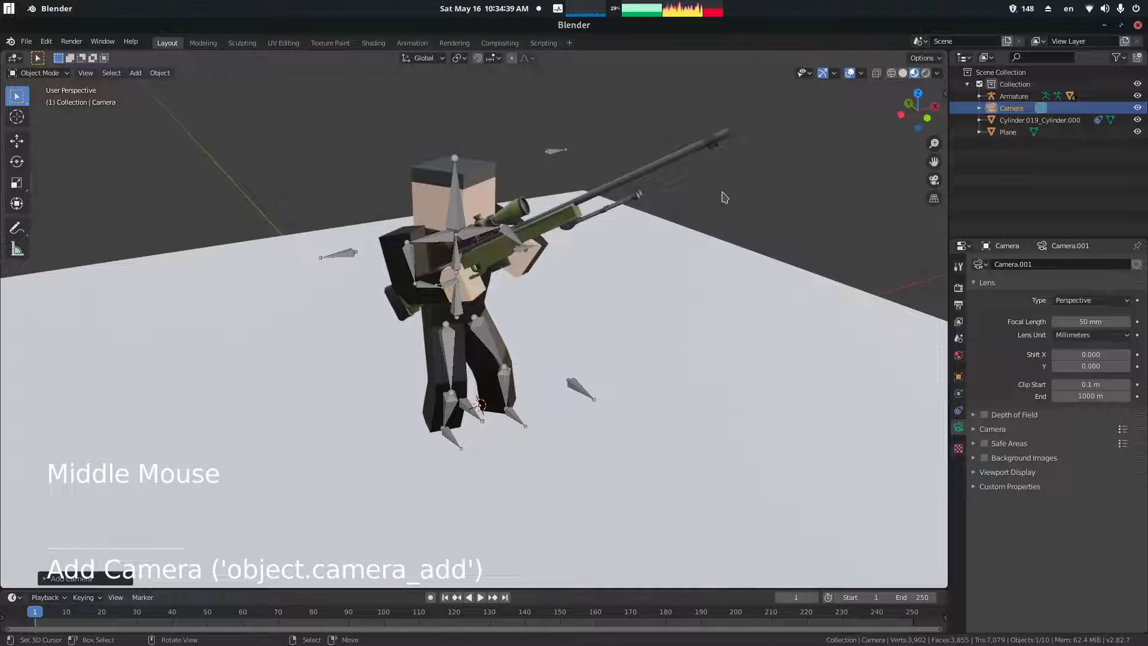
- Align the new camera to the current view of the character
{"action": "middle_click_drag", "start_coordinate": [724, 198], "coordinate": [725, 197]}
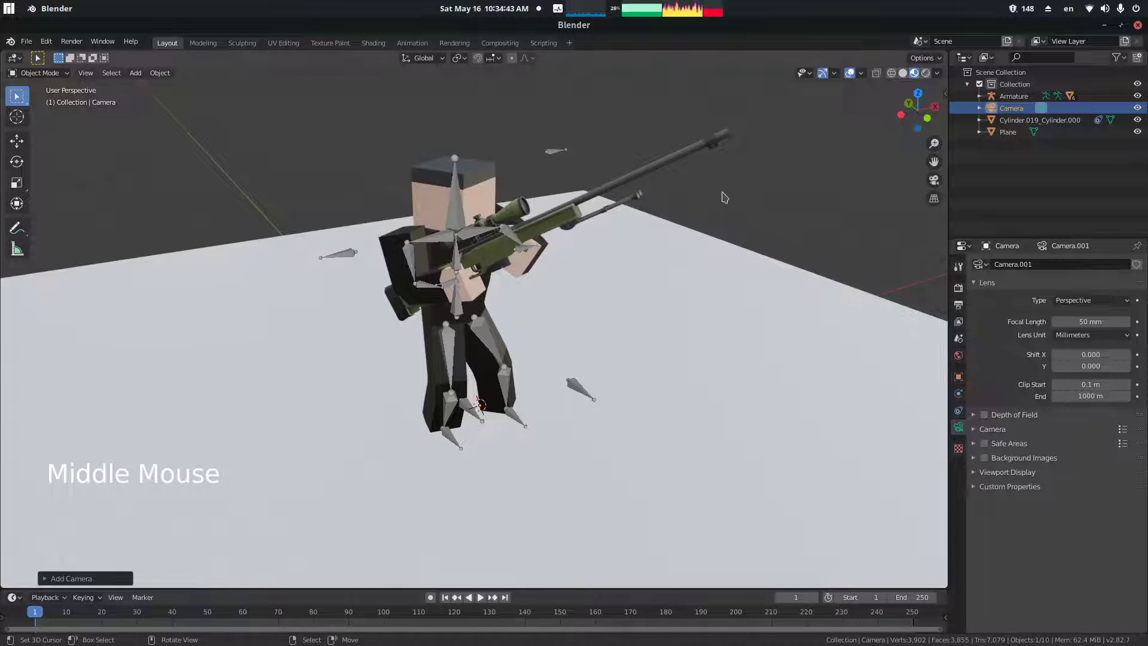
{"action": "key", "text": "ctrl+alt"}
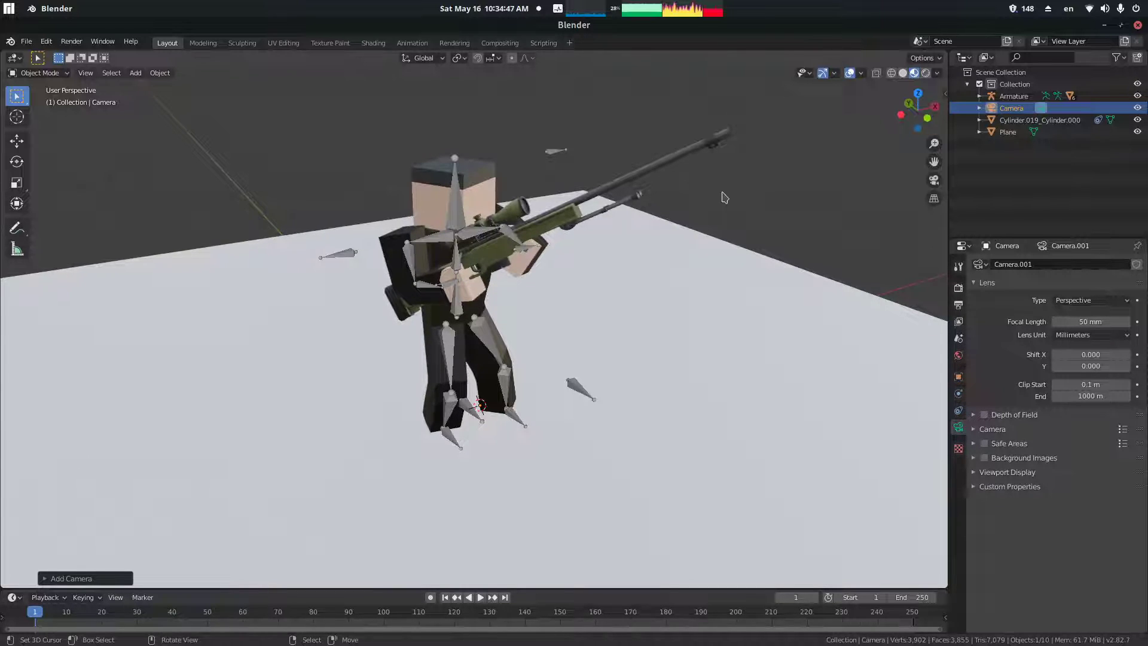
{"action": "key", "text": "ctrl+alt+space"}
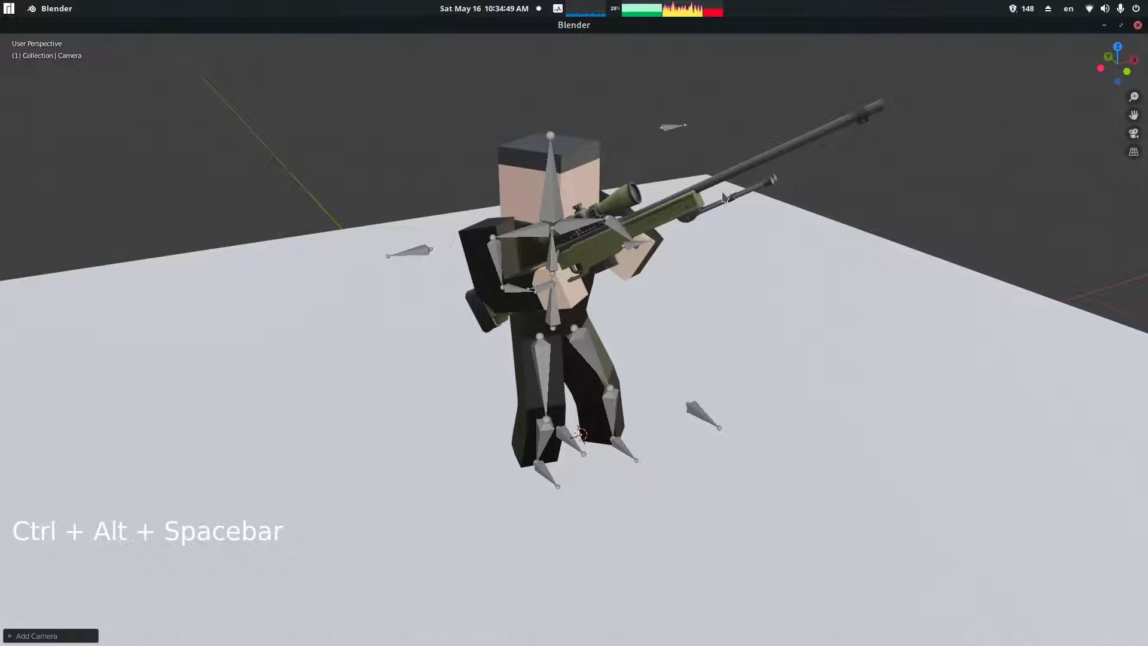
{"action": "key", "text": "ctrl+alt+space"}
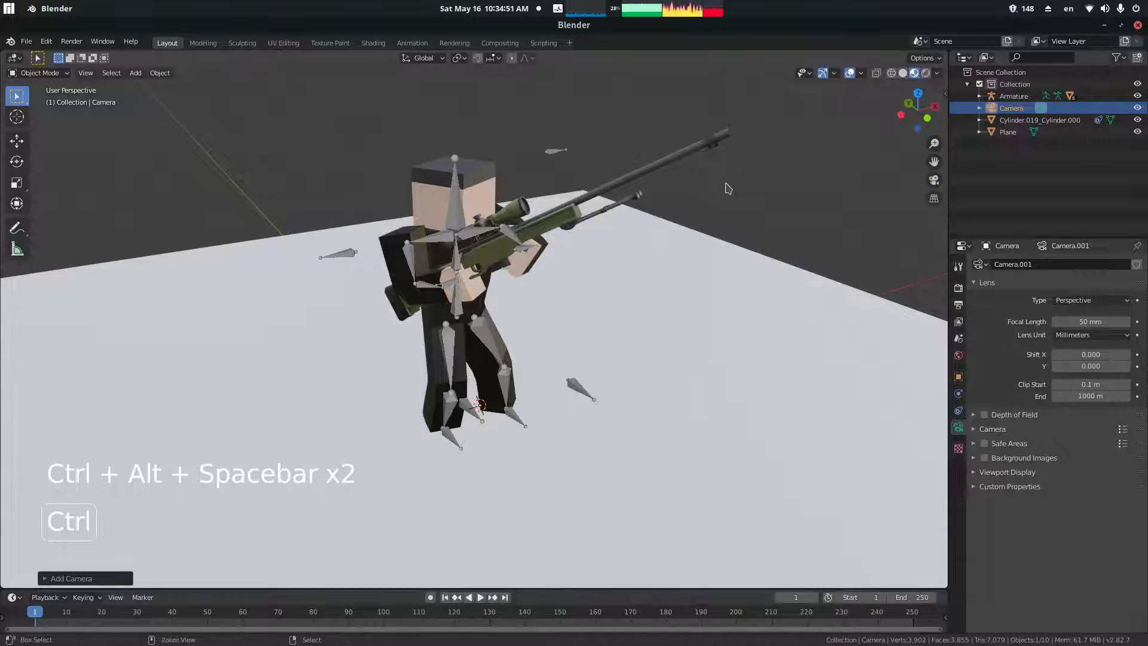
{"action": "key", "text": "ctrl+alt"}
{"action": "key", "text": "ctrl+alt+KP_0"}
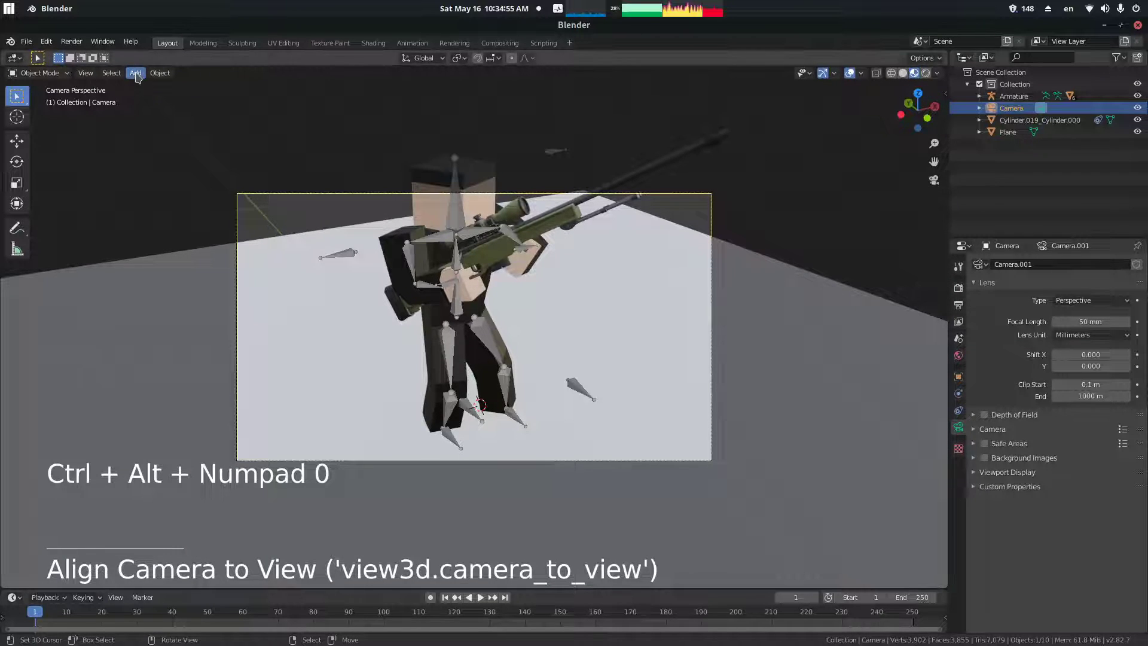
- Look up the Emulate Numpad option in the Input preferences, and close the preferences
{"action": "left_click", "coordinate": [27, 42]}
{"action": "left_click", "coordinate": [27, 42]}
{"action": "left_click", "coordinate": [27, 42]}
{"action": "mouse_move", "coordinate": [46, 43]}
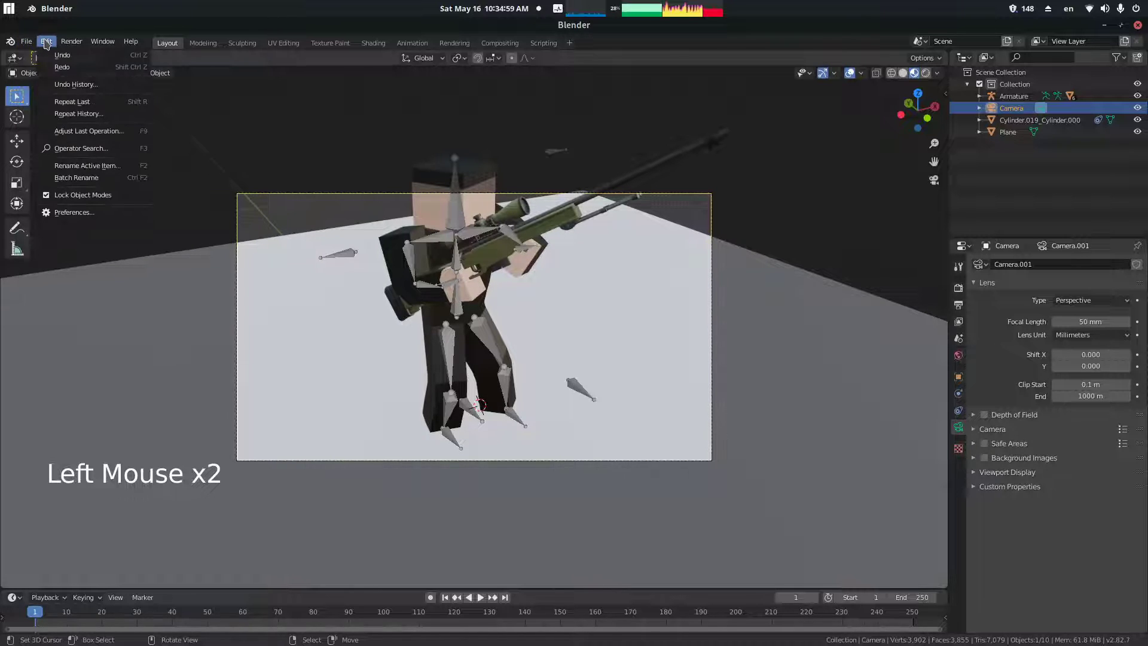
{"action": "left_click", "coordinate": [74, 212]}
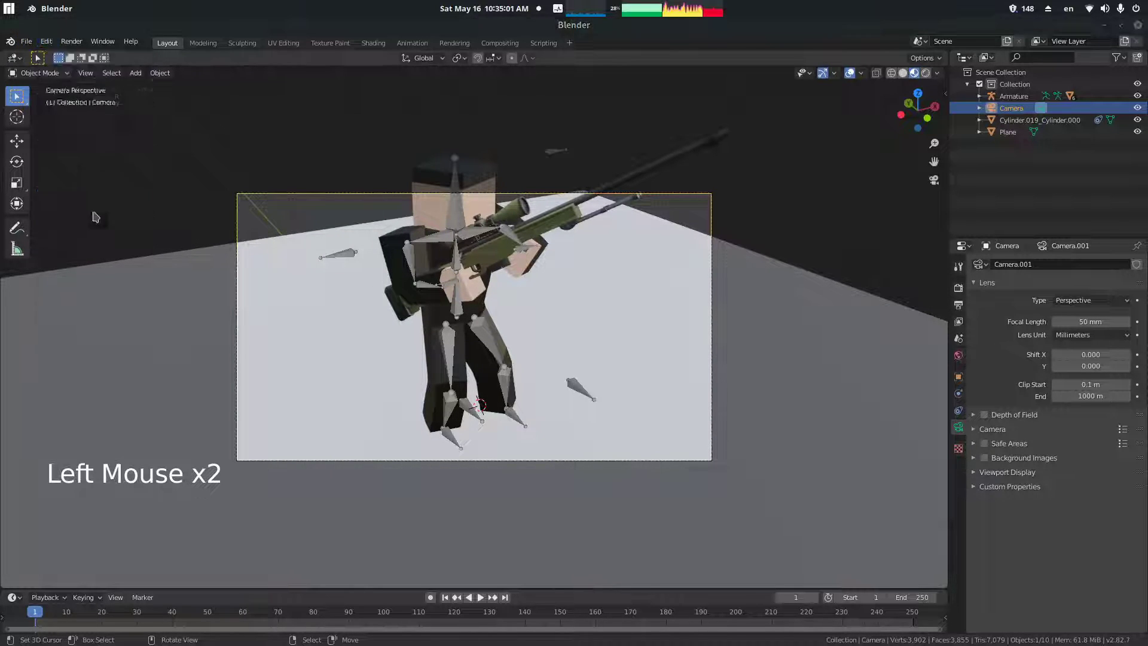
{"action": "left_click", "coordinate": [23, 46]}
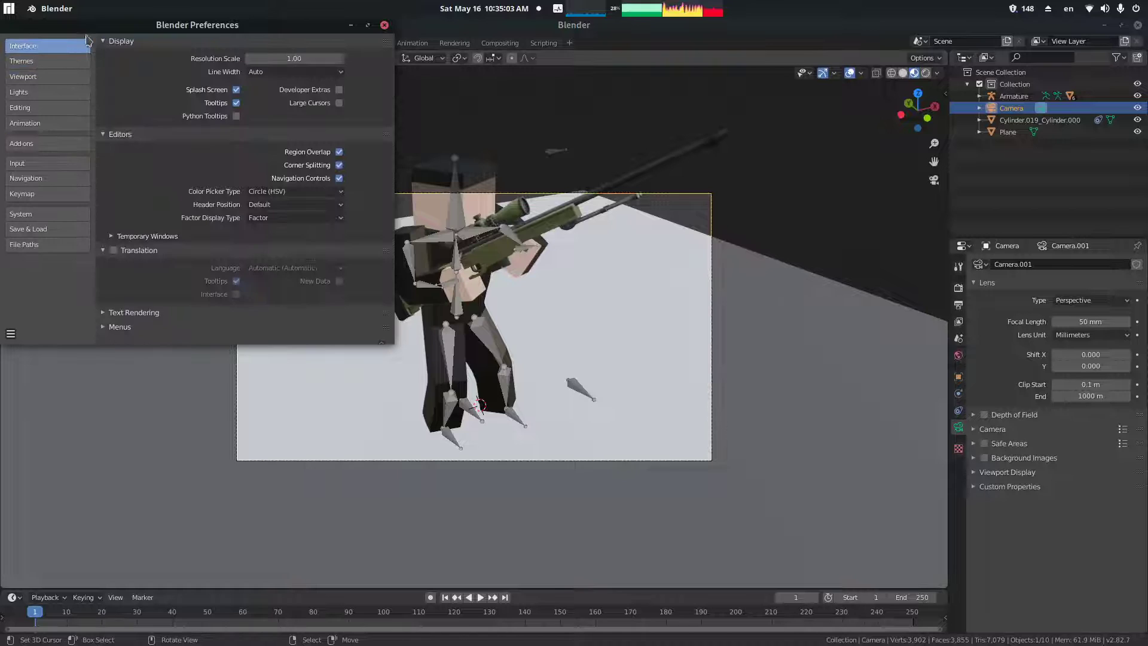
{"action": "left_click_drag", "start_coordinate": [180, 25], "coordinate": [419, 64]}
{"action": "left_click", "coordinate": [284, 106]}
{"action": "left_click", "coordinate": [289, 205]}
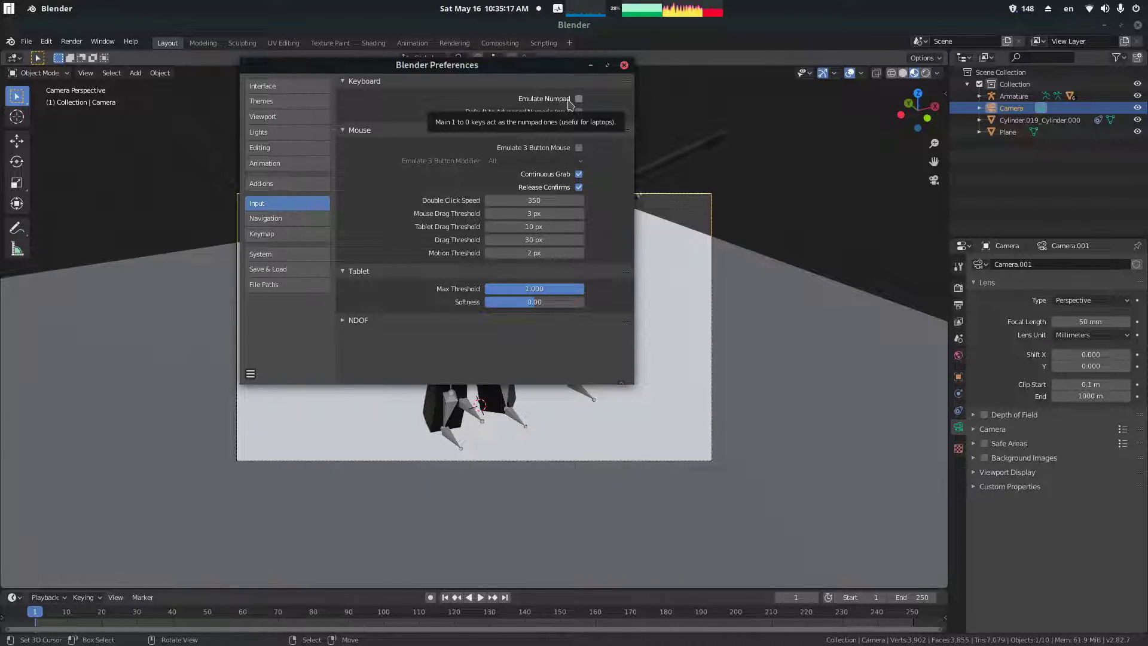
{"action": "left_click", "coordinate": [624, 65]}
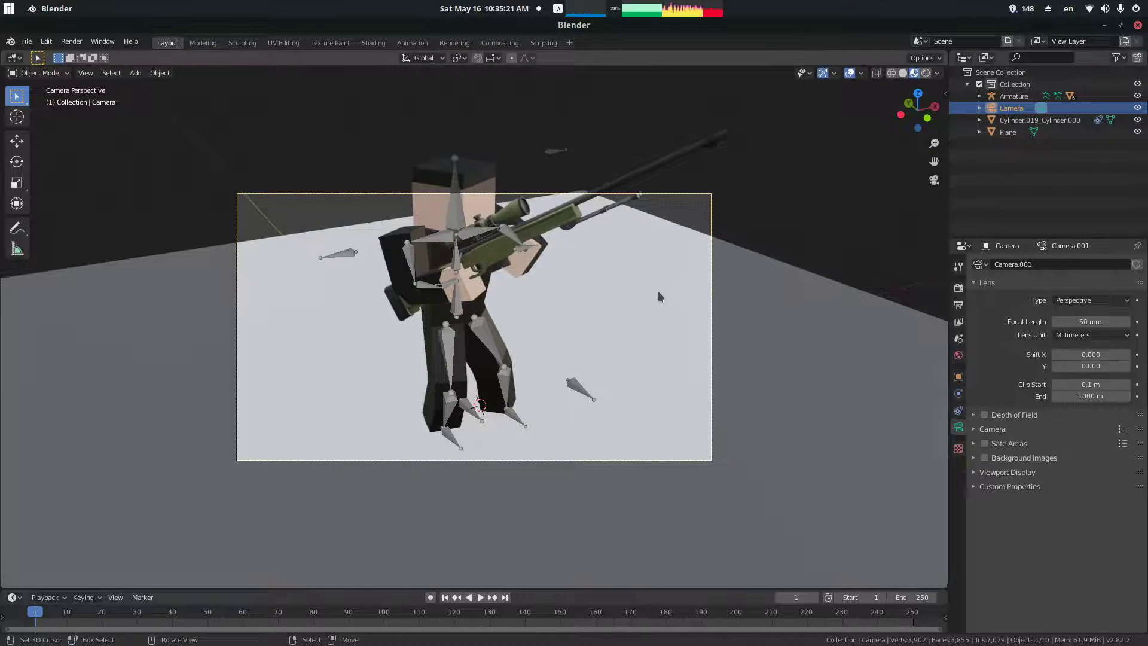
- Try repositioning the camera so its frame takes in the character's head and the full rifle
{"action": "key", "text": "g"}
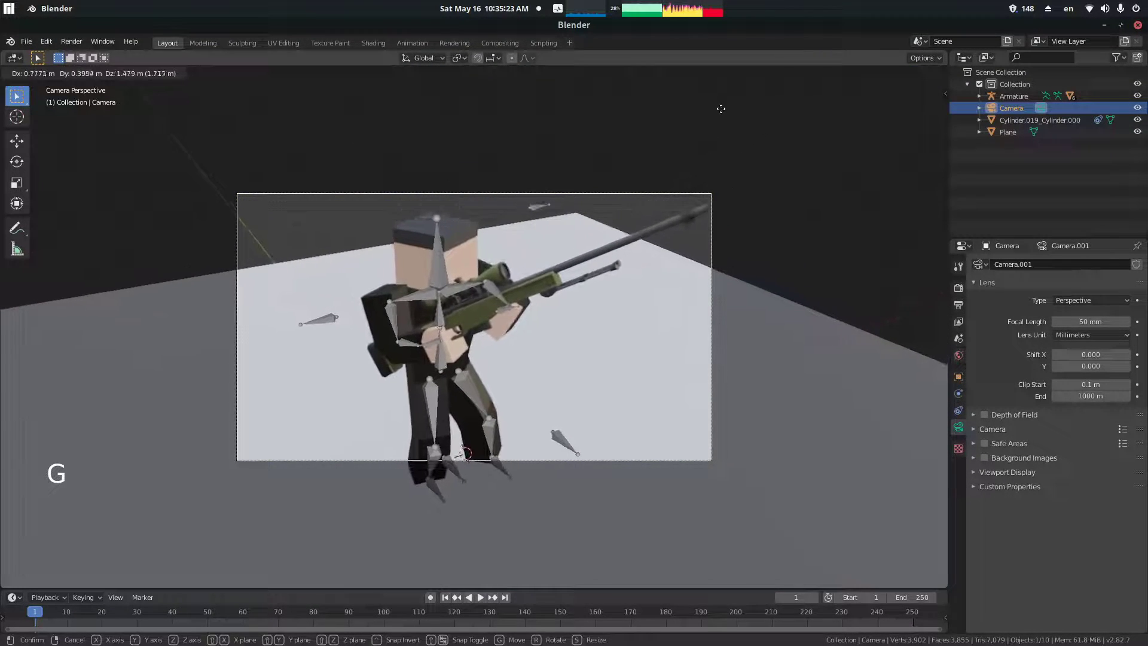
{"action": "left_click", "coordinate": [780, 133]}
{"action": "middle_click_drag", "start_coordinate": [780, 132], "coordinate": [156, 392]}
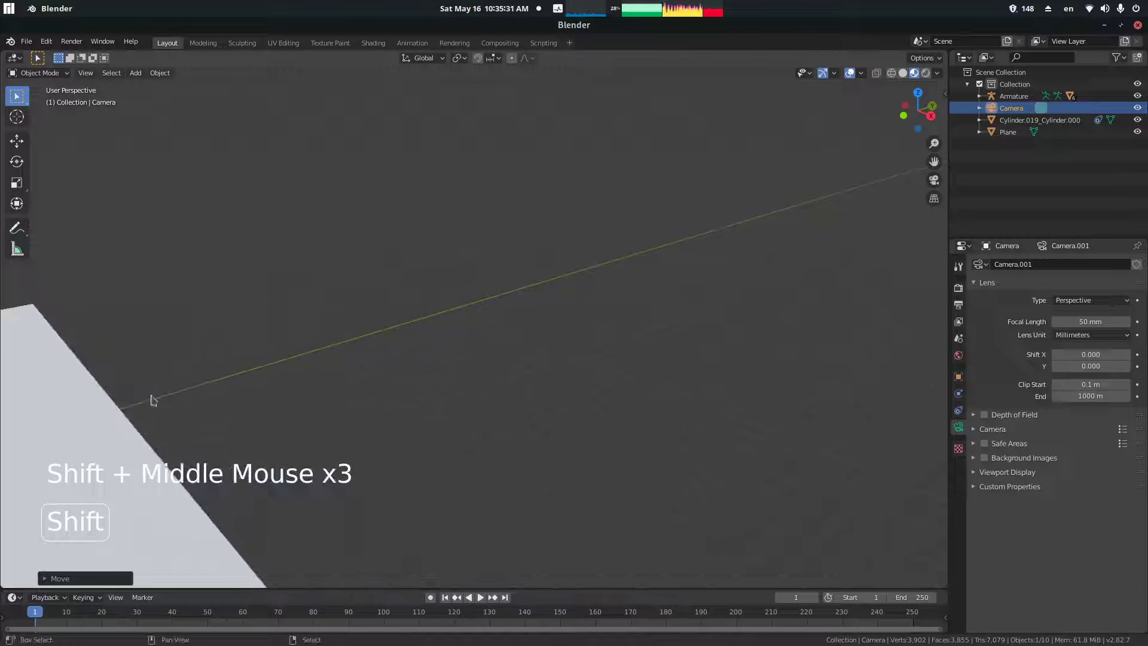
- Frame the armature from the front with open floor beside it, and align the camera to that view
{"action": "left_click", "coordinate": [1014, 96]}
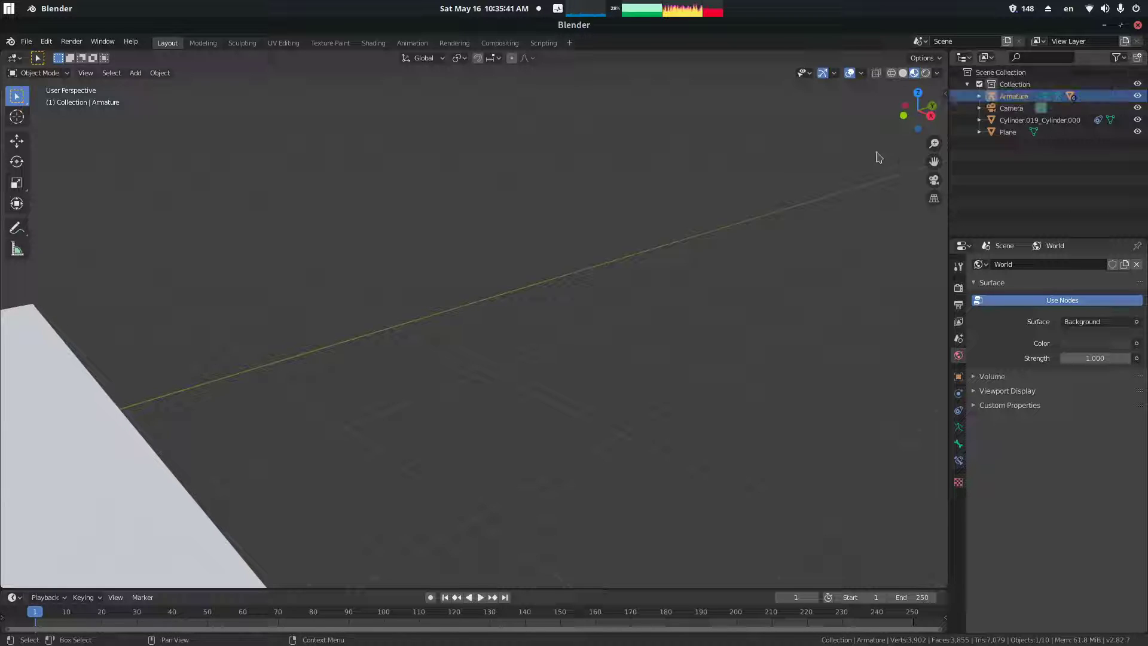
{"action": "middle_click_drag", "start_coordinate": [745, 226], "coordinate": [389, 209], "text": "shift"}
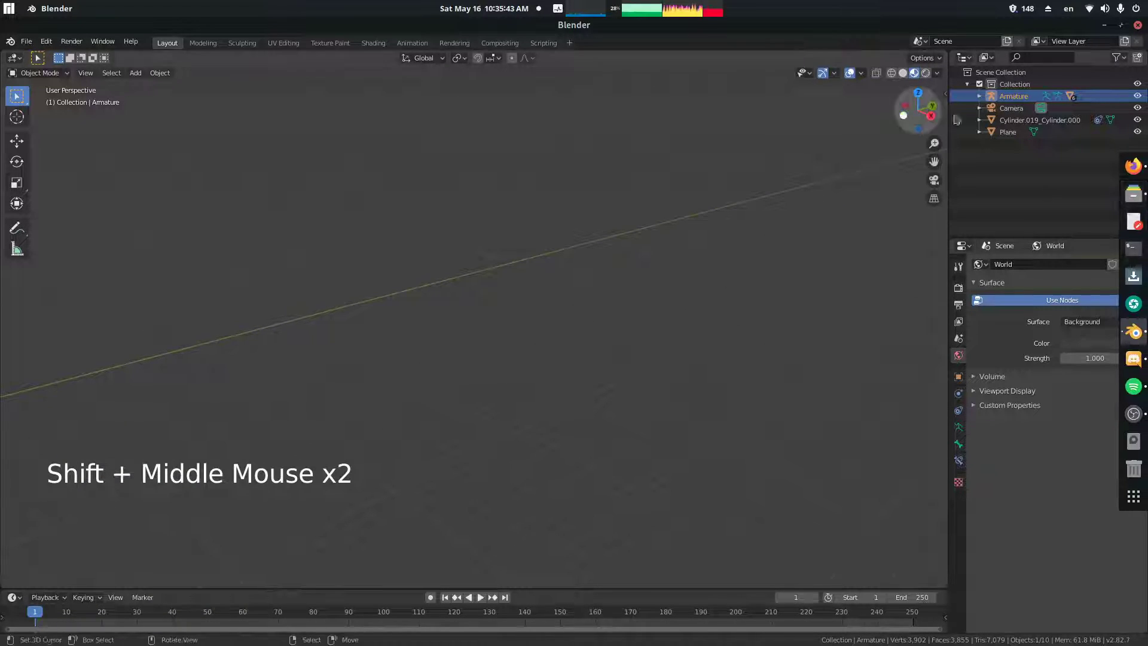
{"action": "left_click", "coordinate": [1040, 120]}
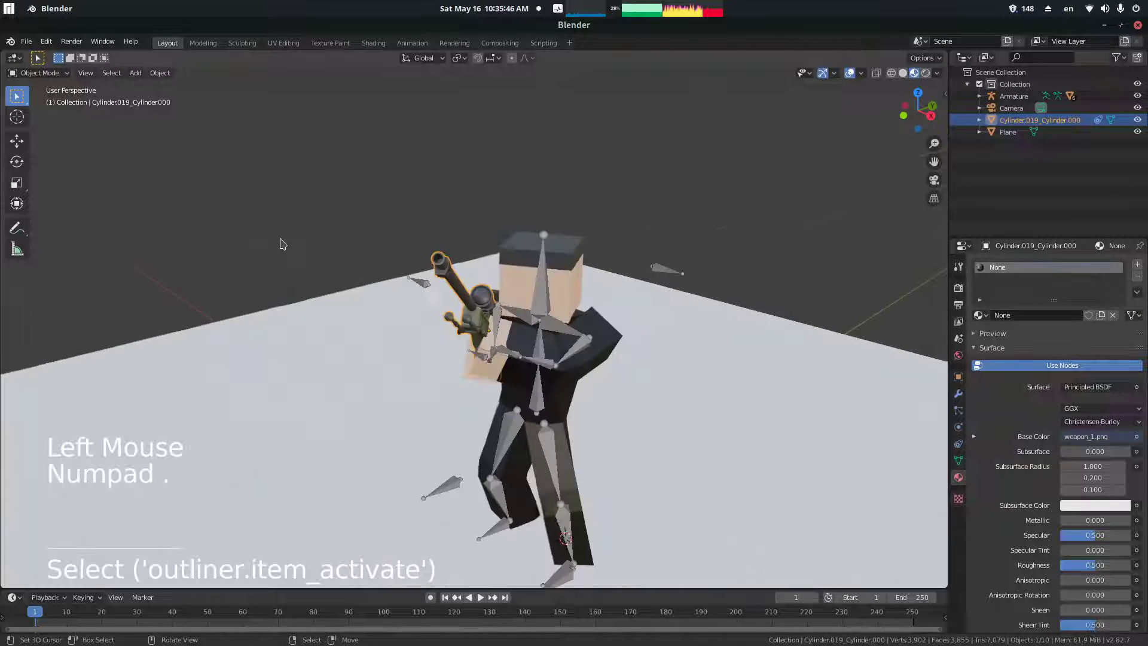
{"action": "key", "text": "KP_Decimal"}
{"action": "middle_click_drag", "start_coordinate": [323, 236], "coordinate": [366, 295]}
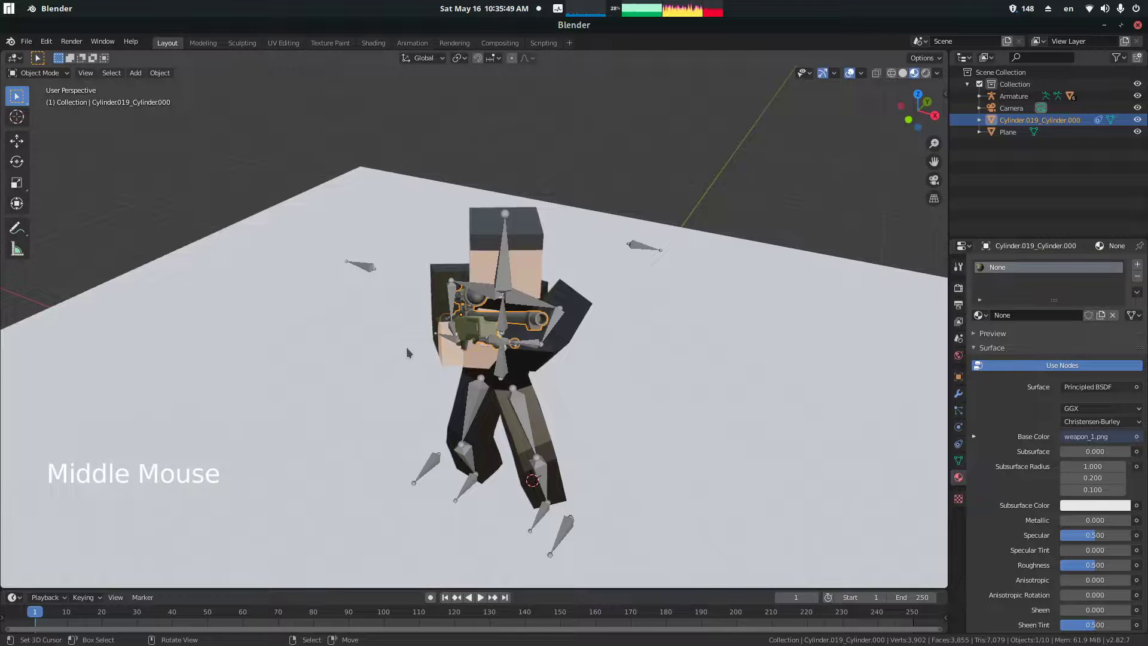
{"action": "right_click", "coordinate": [500, 291]}
{"action": "scroll", "coordinate": [813, 372], "scroll_direction": "down", "scroll_amount": 20}
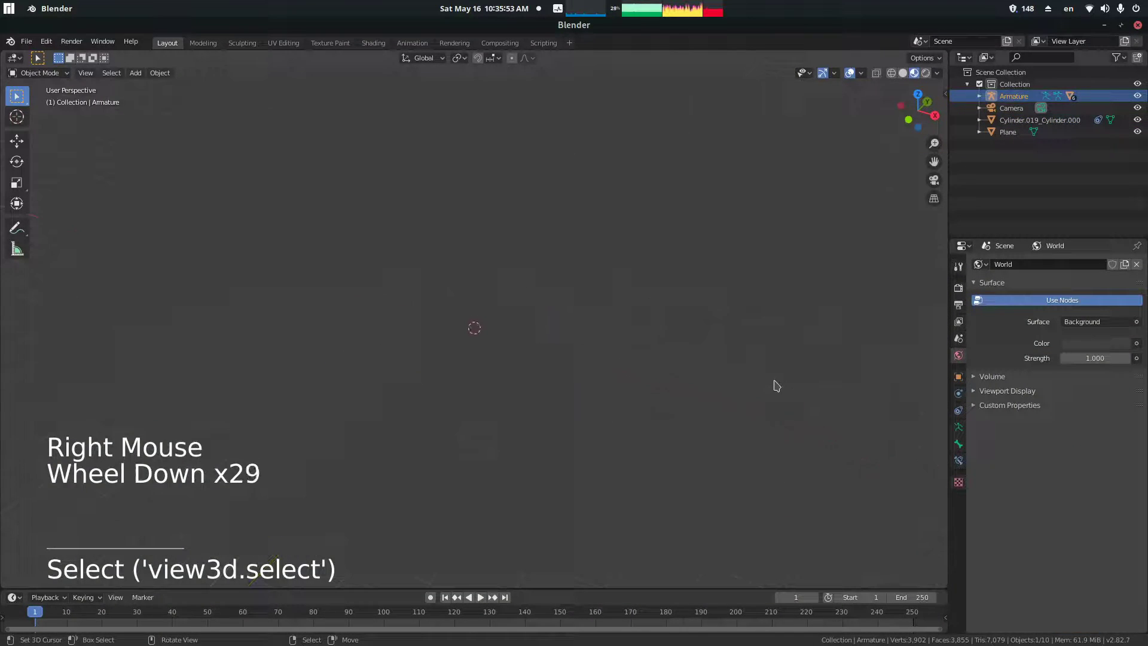
{"action": "key", "text": "KP_Decimal"}
{"action": "middle_click_drag", "start_coordinate": [825, 356], "coordinate": [702, 392]}
{"action": "scroll", "coordinate": [735, 324], "scroll_direction": "down", "scroll_amount": 1}
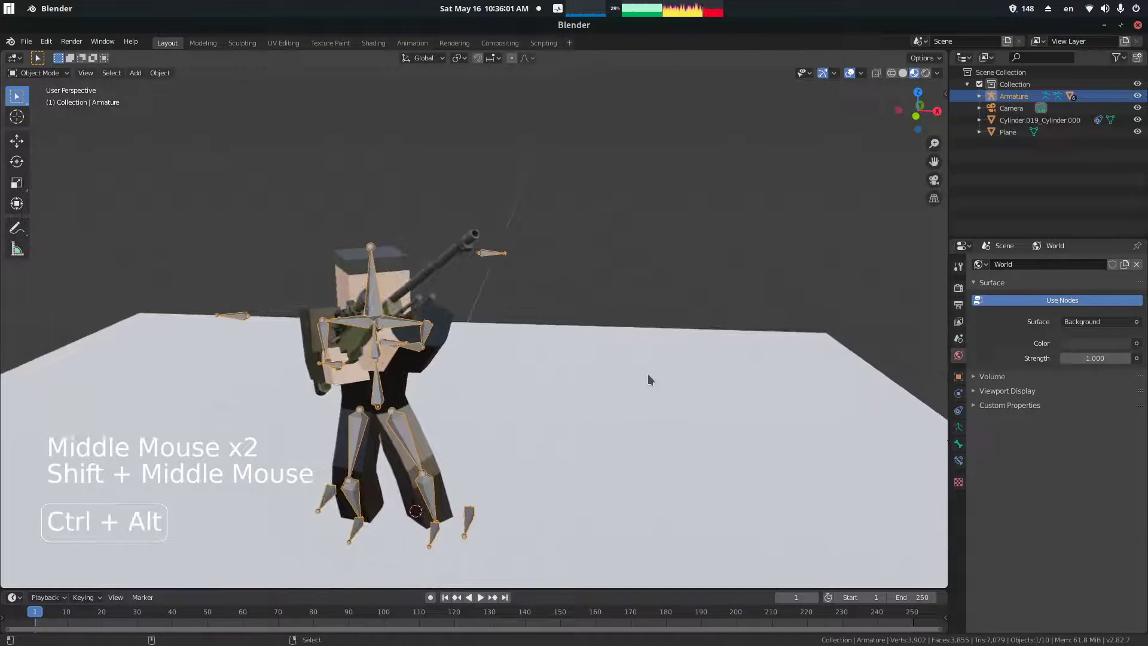
{"action": "key", "text": "ctrl+alt+KP_0"}
- Shift the camera slightly so the character sits nearer the edge of the frame, and check its placement in the scene
{"action": "right_click", "coordinate": [711, 348]}
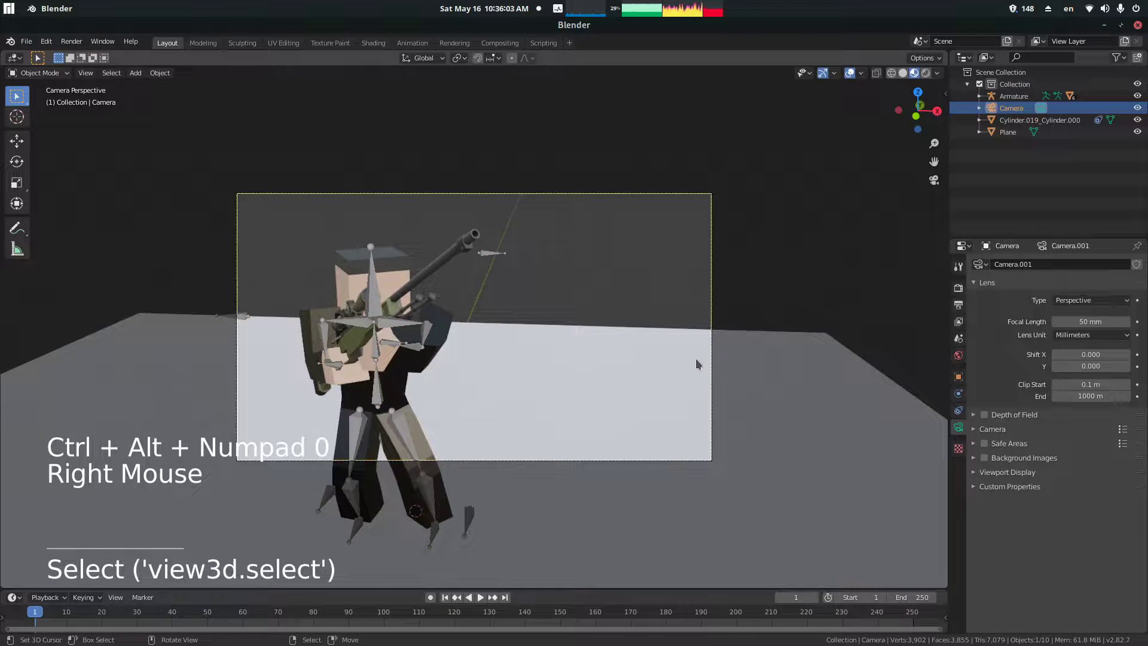
{"action": "key", "text": "g"}
{"action": "left_click", "coordinate": [444, 381]}
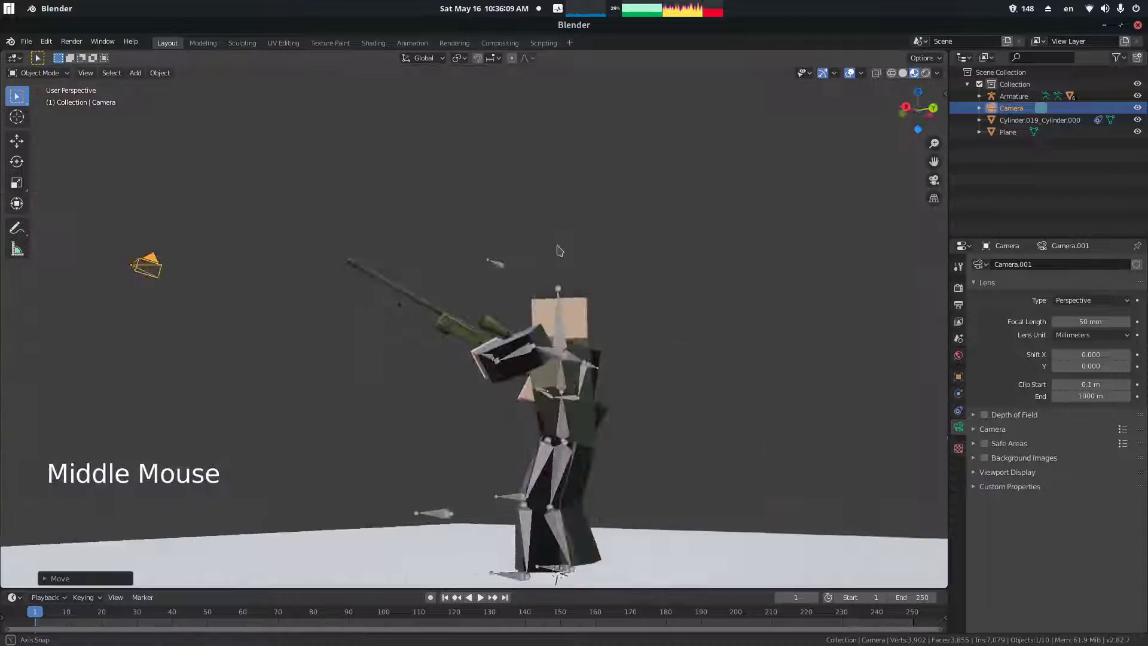
{"action": "middle_click_drag", "start_coordinate": [741, 295], "coordinate": [559, 250]}
{"action": "key", "text": "KP_0"}
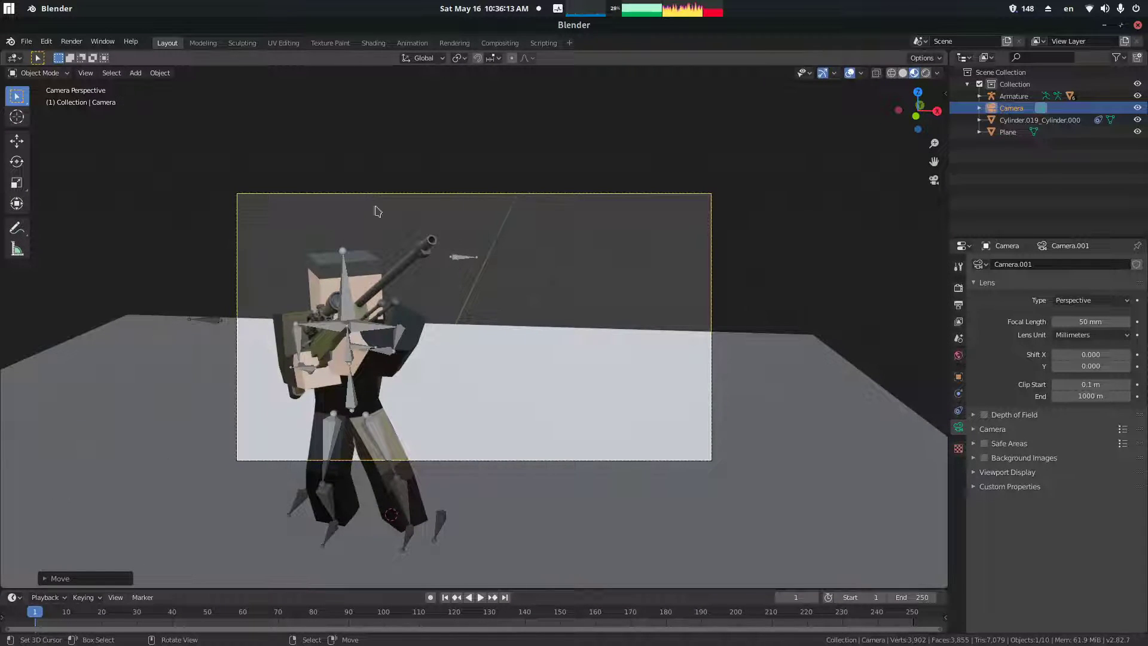
- Move the floor plane farther back along the global Y axis so it fills more of the camera frame
{"action": "scroll", "coordinate": [569, 289], "scroll_direction": "up", "scroll_amount": 3}
{"action": "scroll", "coordinate": [559, 307], "scroll_direction": "down", "scroll_amount": 2}
{"action": "right_click", "coordinate": [535, 355]}
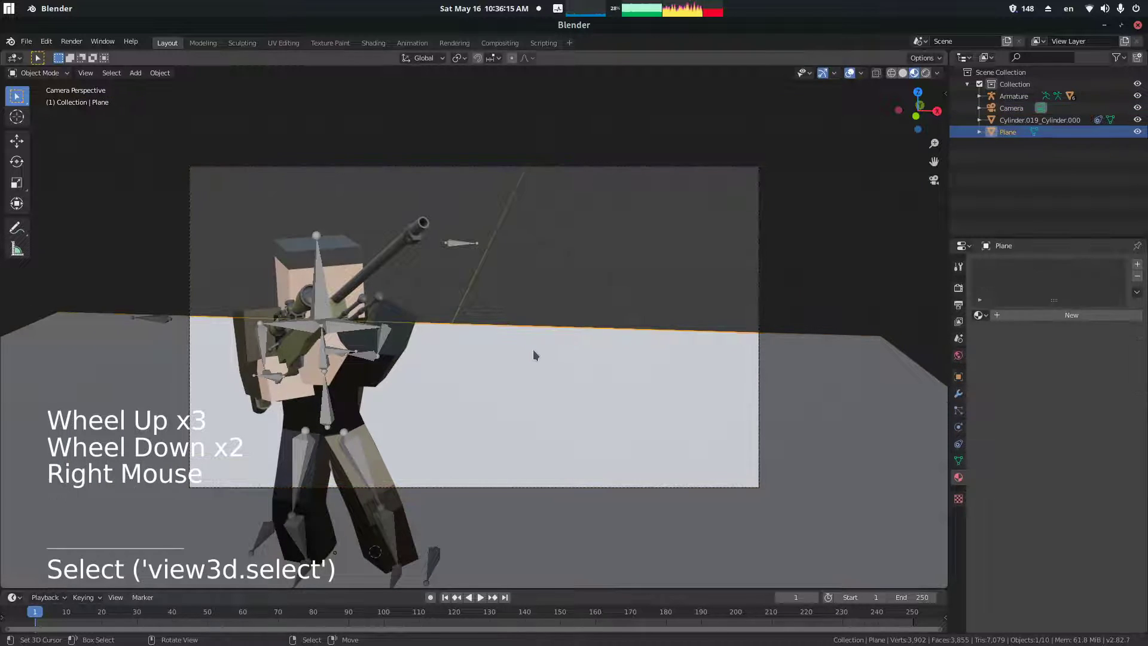
{"action": "key", "text": "g"}
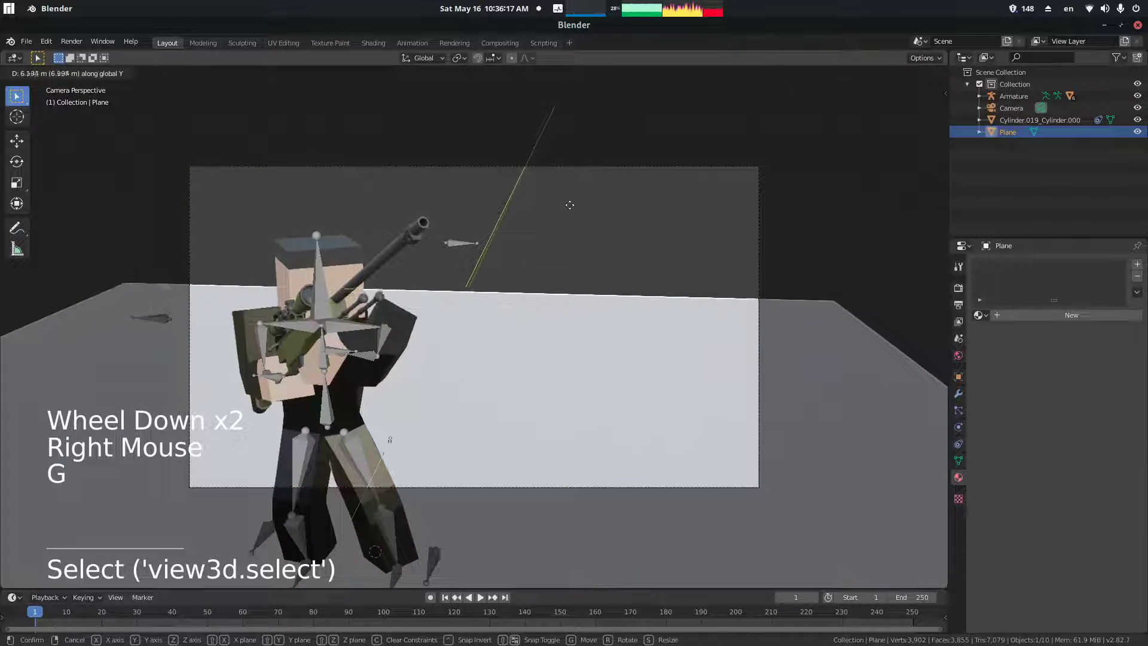
{"action": "left_click", "coordinate": [591, 153]}
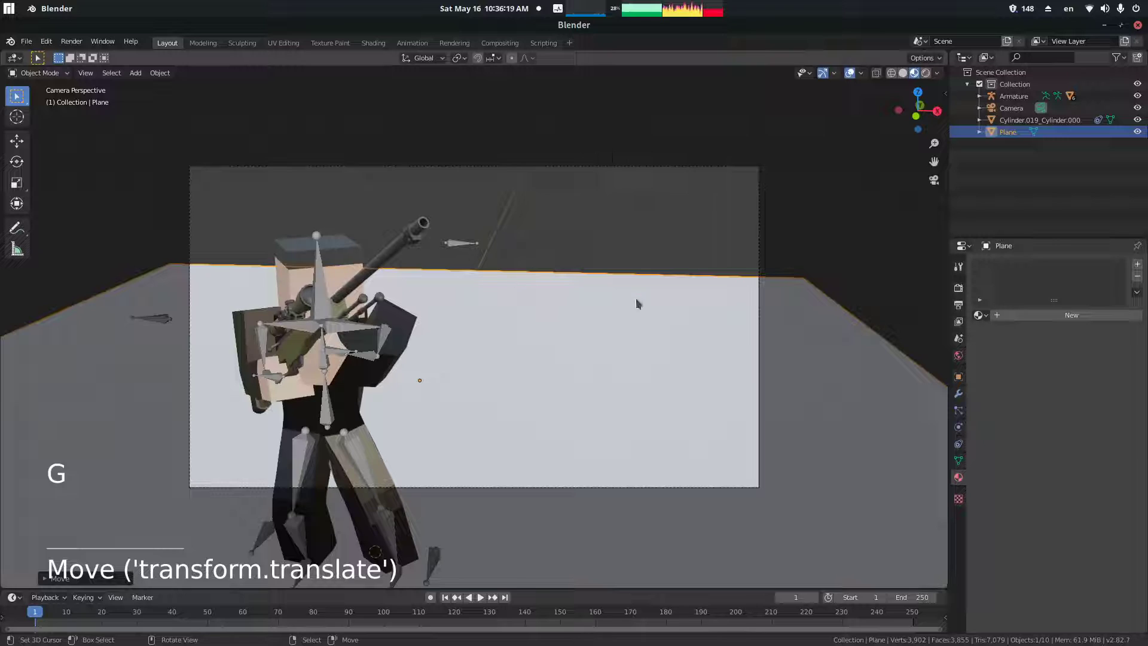
- Switch the viewport to Rendered shading and set the world background strength to 0
{"action": "left_click", "coordinate": [959, 356]}
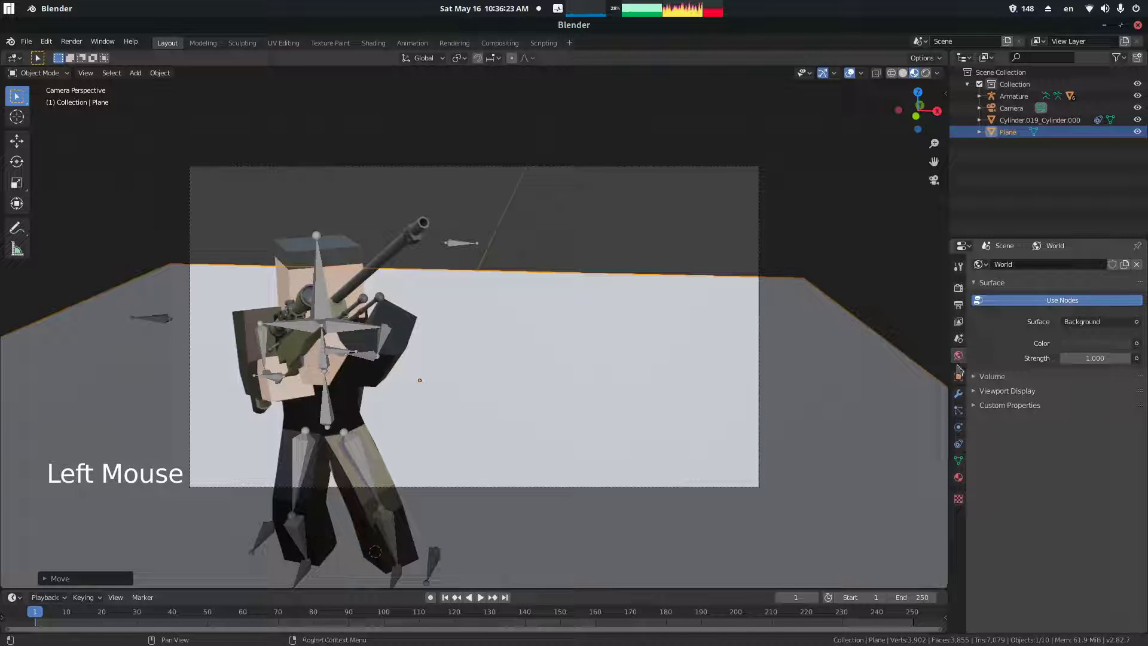
{"action": "key", "text": "z"}
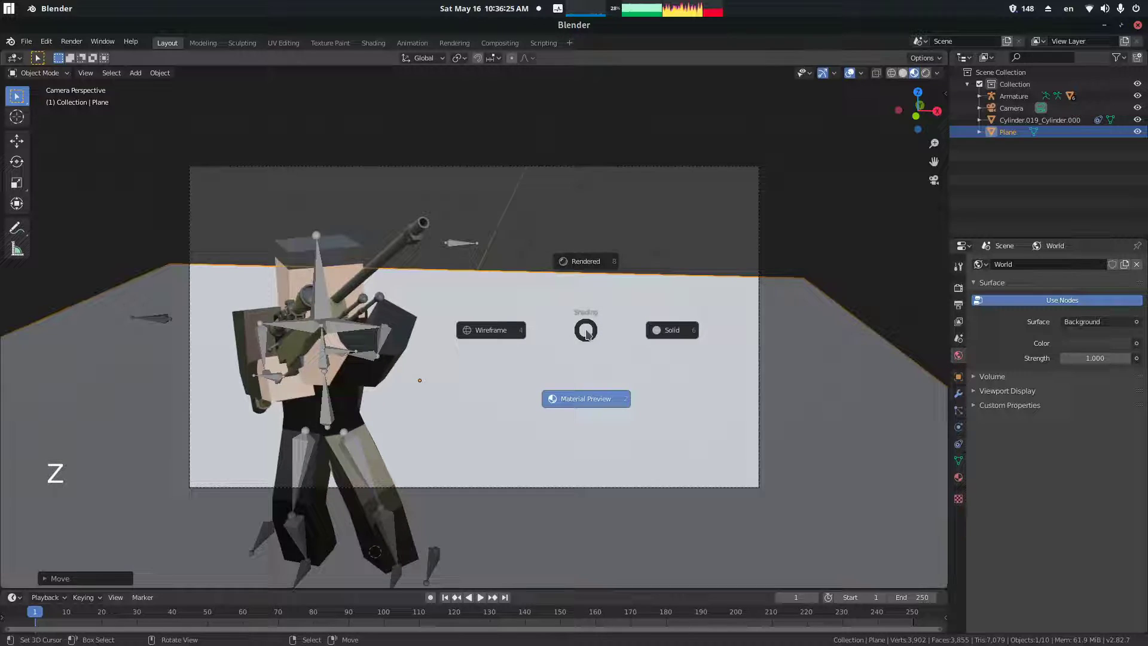
{"action": "left_click", "coordinate": [548, 236]}
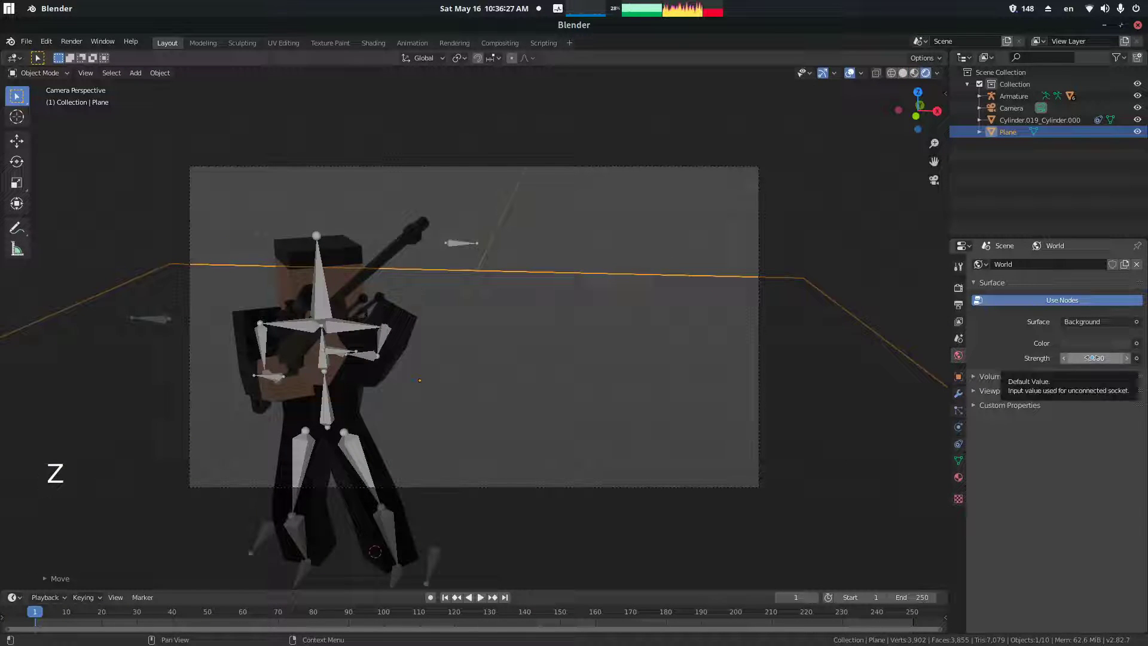
{"action": "left_click_drag", "start_coordinate": [1095, 357], "coordinate": [1052, 357]}
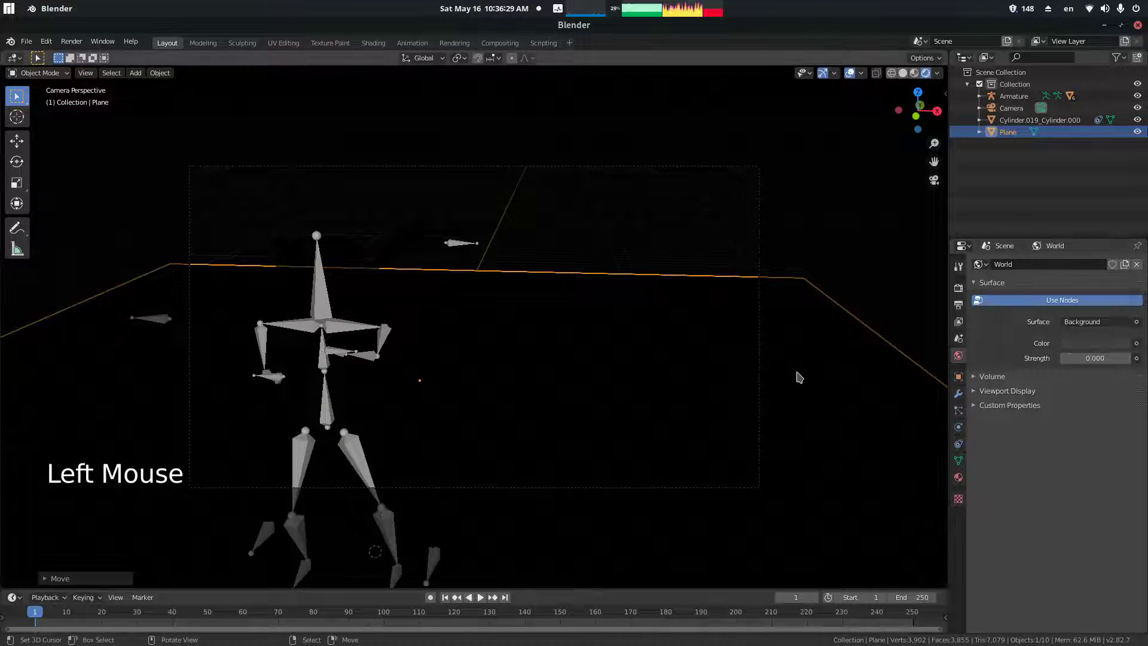
- Return the viewport to Material Preview shading and add a spot light to the scene
{"action": "middle_click_drag", "start_coordinate": [648, 284], "coordinate": [422, 268]}
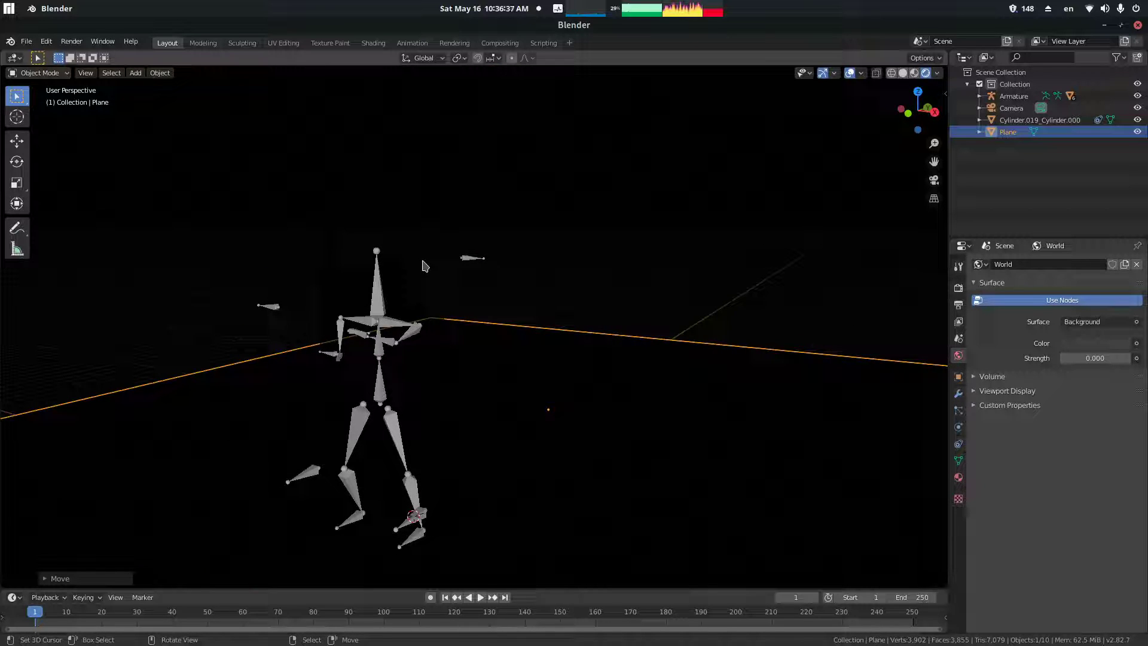
{"action": "key", "text": "z"}
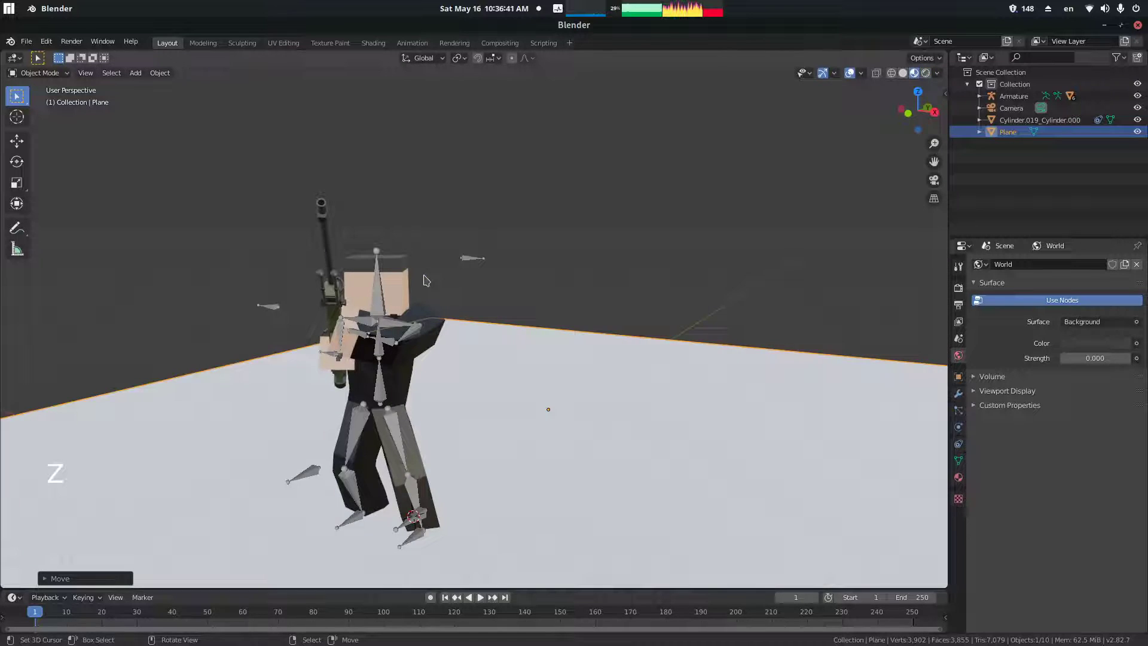
{"action": "middle_click_drag", "start_coordinate": [431, 287], "coordinate": [501, 280]}
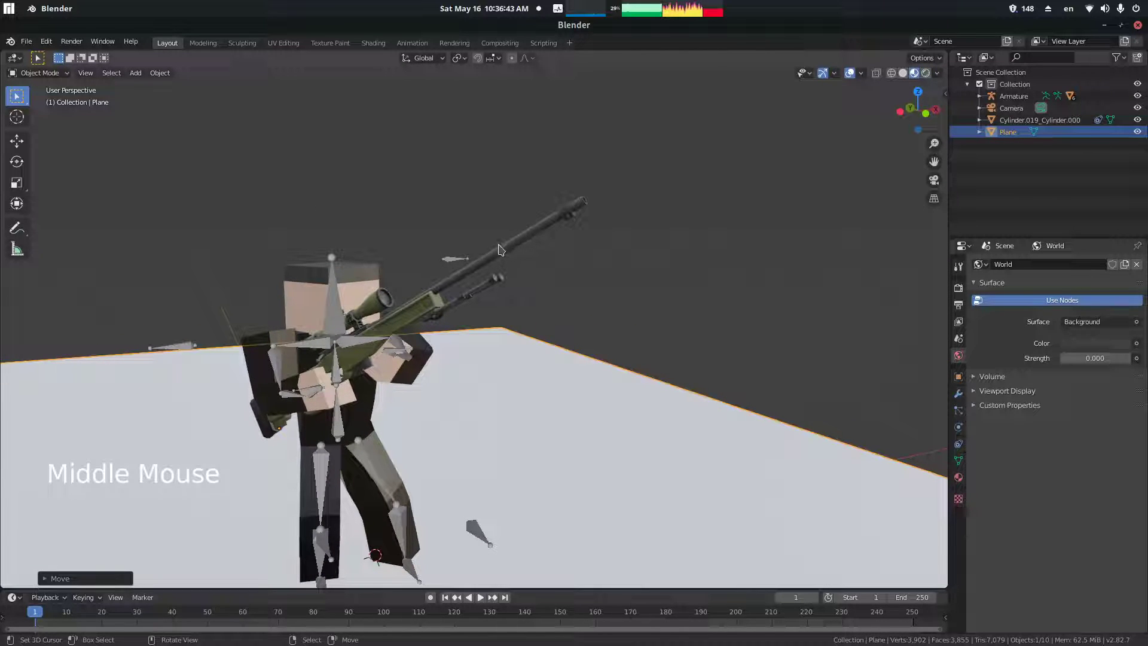
{"action": "key", "text": "shift+a"}
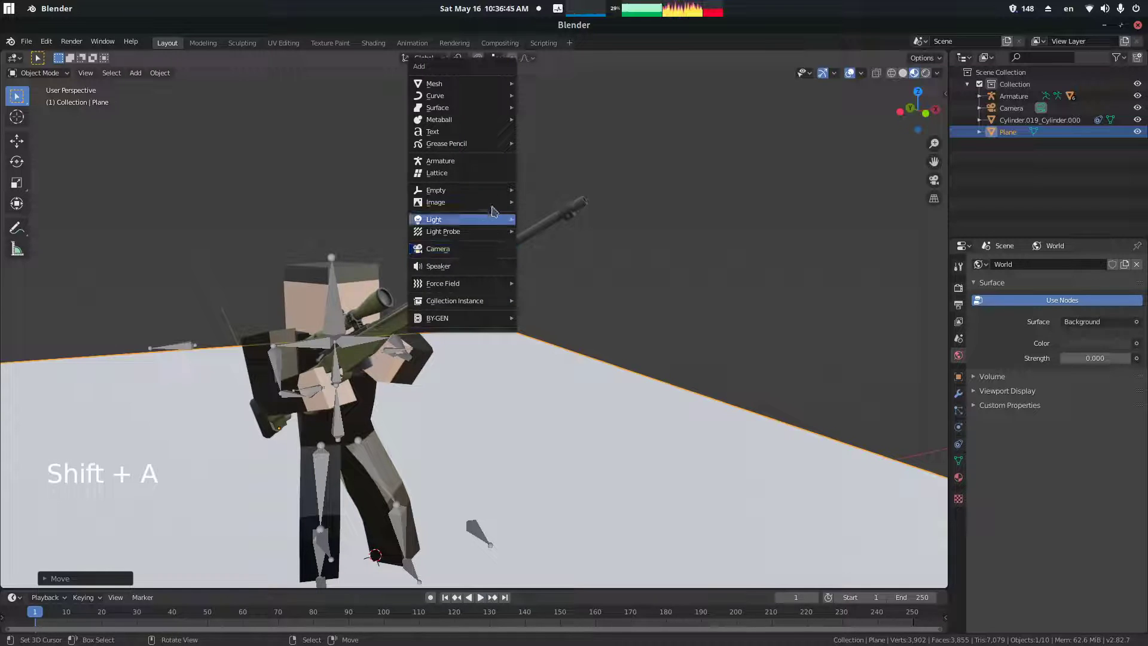
{"action": "mouse_move", "coordinate": [493, 219]}
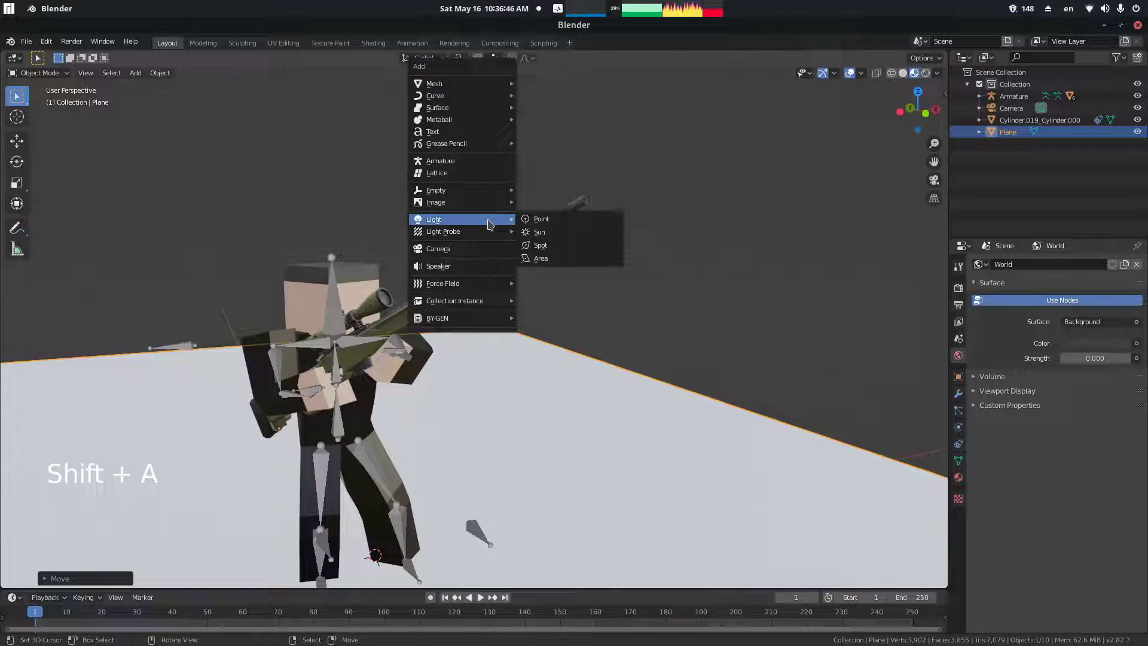
{"action": "left_click", "coordinate": [548, 246]}
{"action": "middle_click_drag", "start_coordinate": [547, 246], "coordinate": [560, 291]}
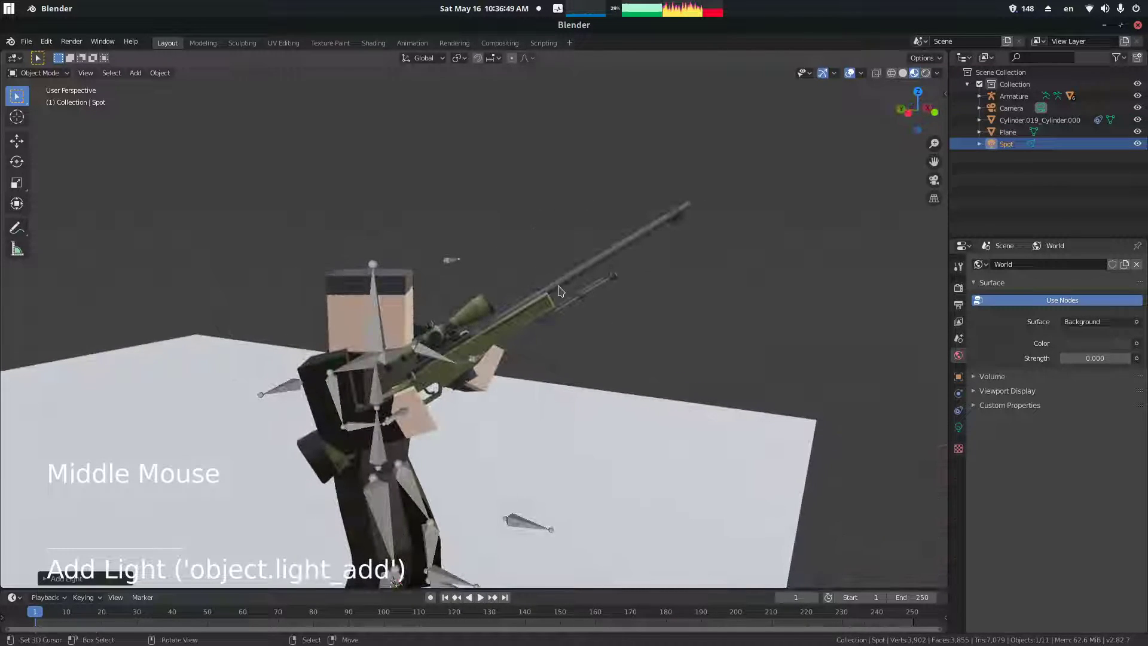
- Position the spot light in front of the character, working from the top orthographic view
{"action": "key", "text": "KP_7"}
{"action": "key", "text": "g"}
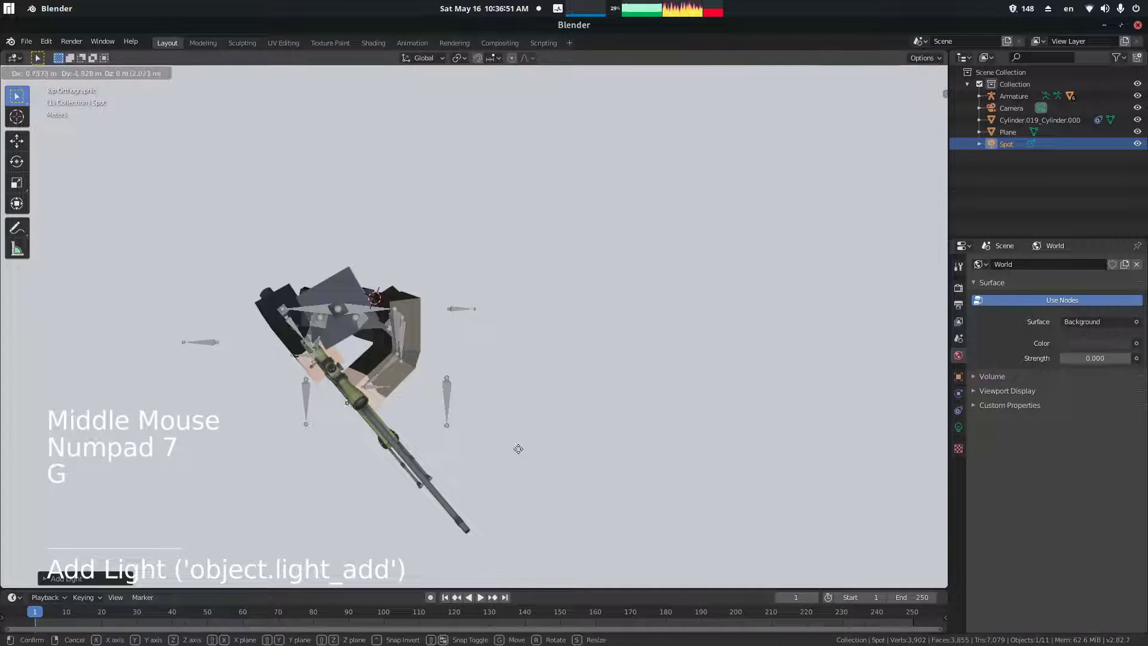
{"action": "left_click", "coordinate": [503, 517]}
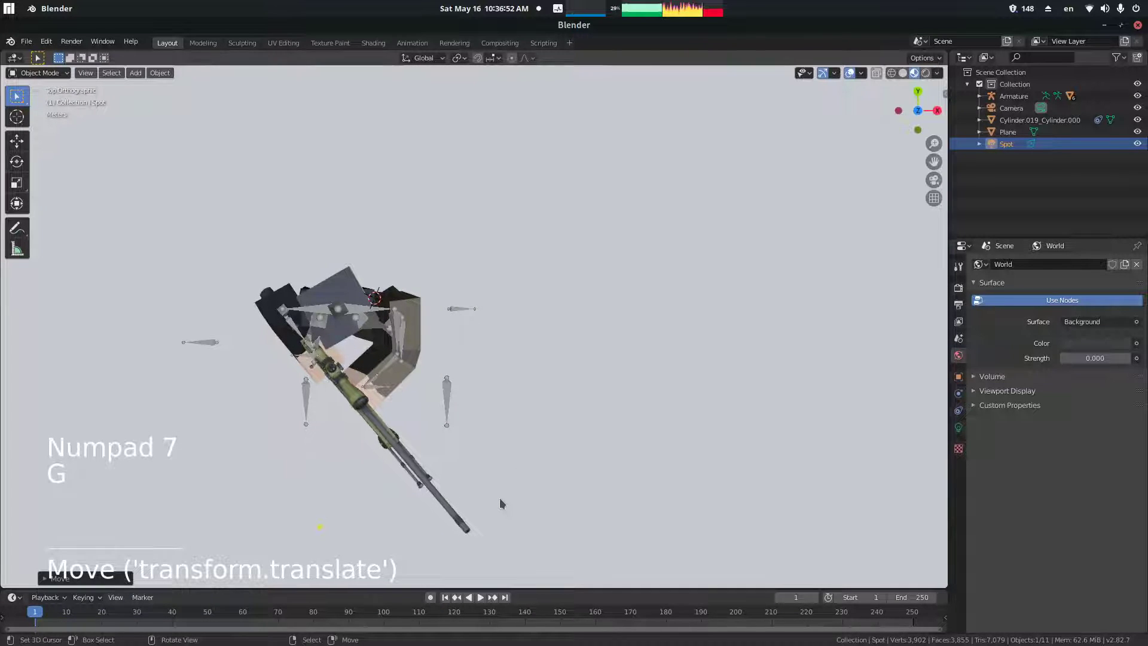
{"action": "key", "text": "g"}
{"action": "left_click", "coordinate": [526, 477]}
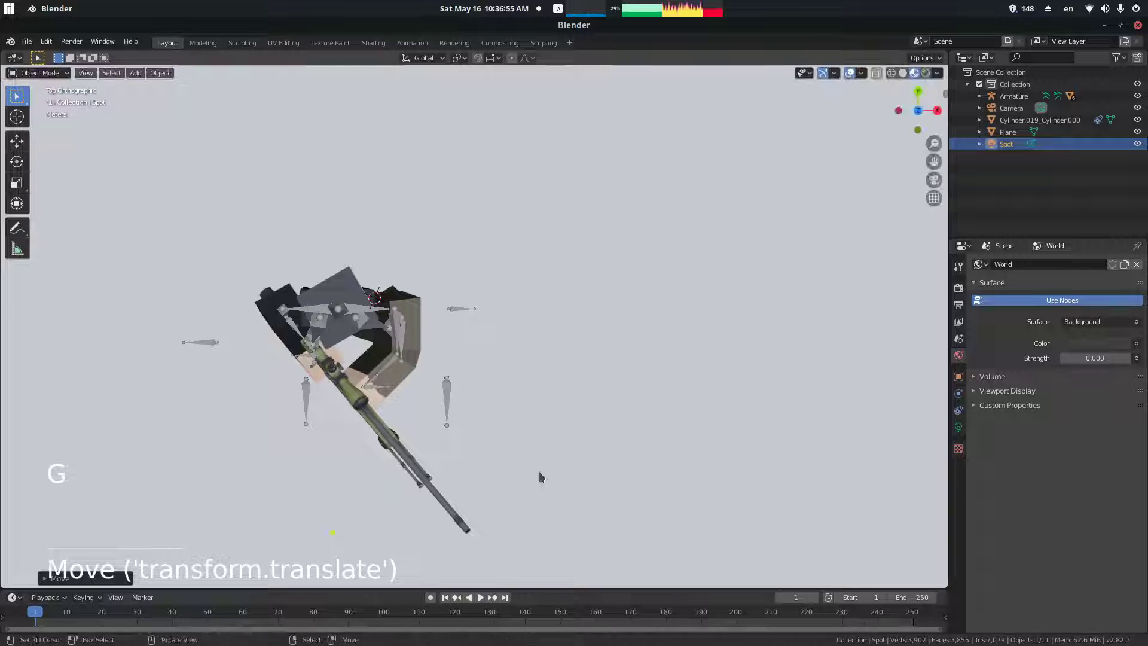
- Raise the spot light above the rifle's muzzle in the right orthographic view
{"action": "middle_click_drag", "start_coordinate": [539, 472], "coordinate": [557, 347]}
{"action": "key", "text": "KP_1"}
{"action": "key", "text": "KP_3"}
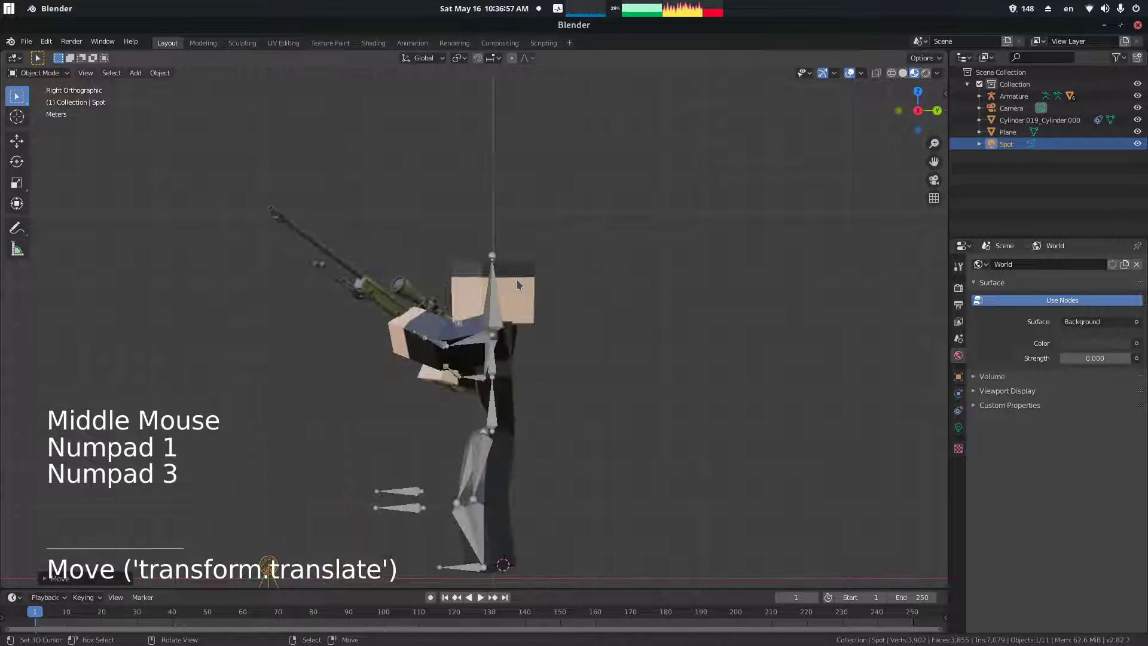
{"action": "key", "text": "g"}
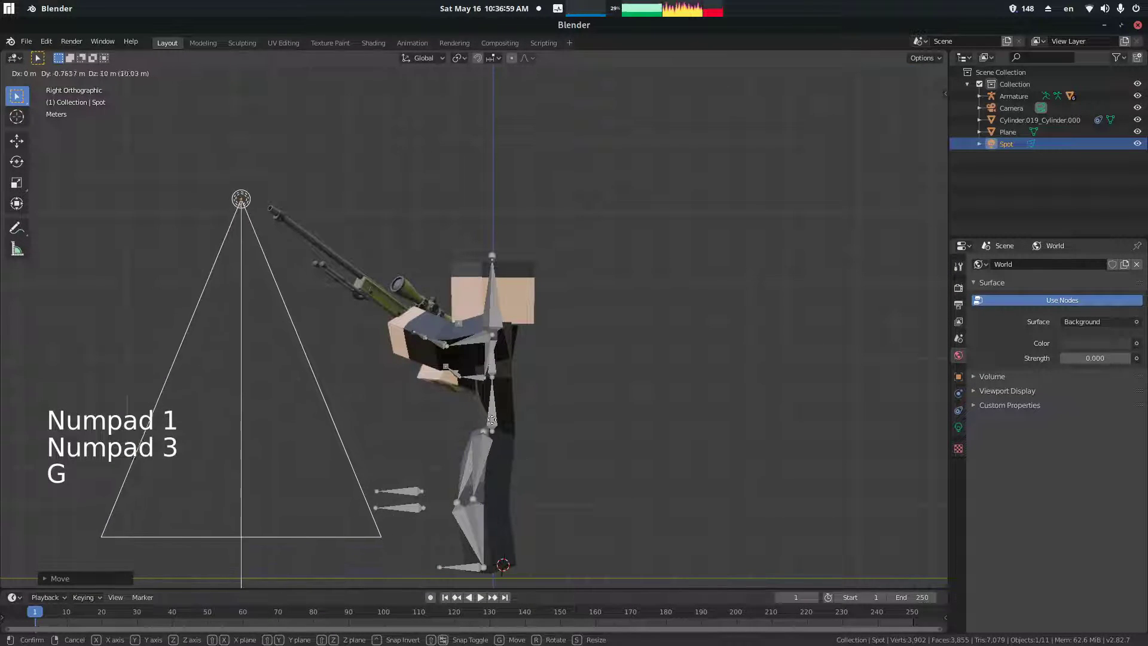
{"action": "left_click", "coordinate": [492, 374]}
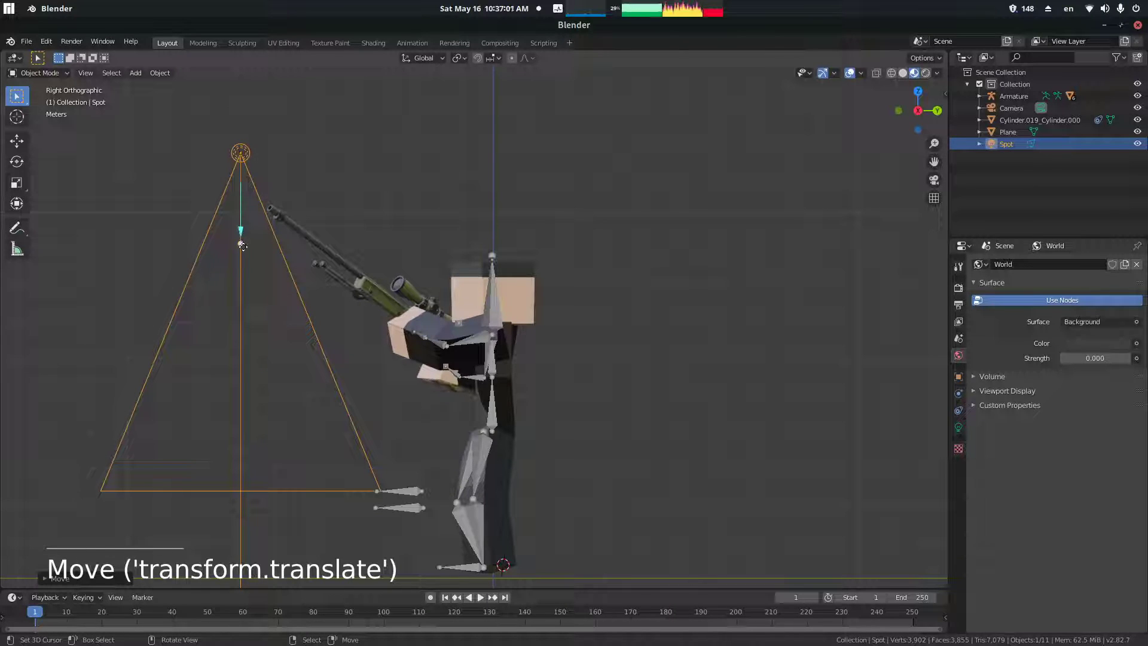
- Aim the spot light at the character's upper body and switch the viewport to Rendered shading
{"action": "middle_click_drag", "start_coordinate": [249, 250], "coordinate": [222, 244]}
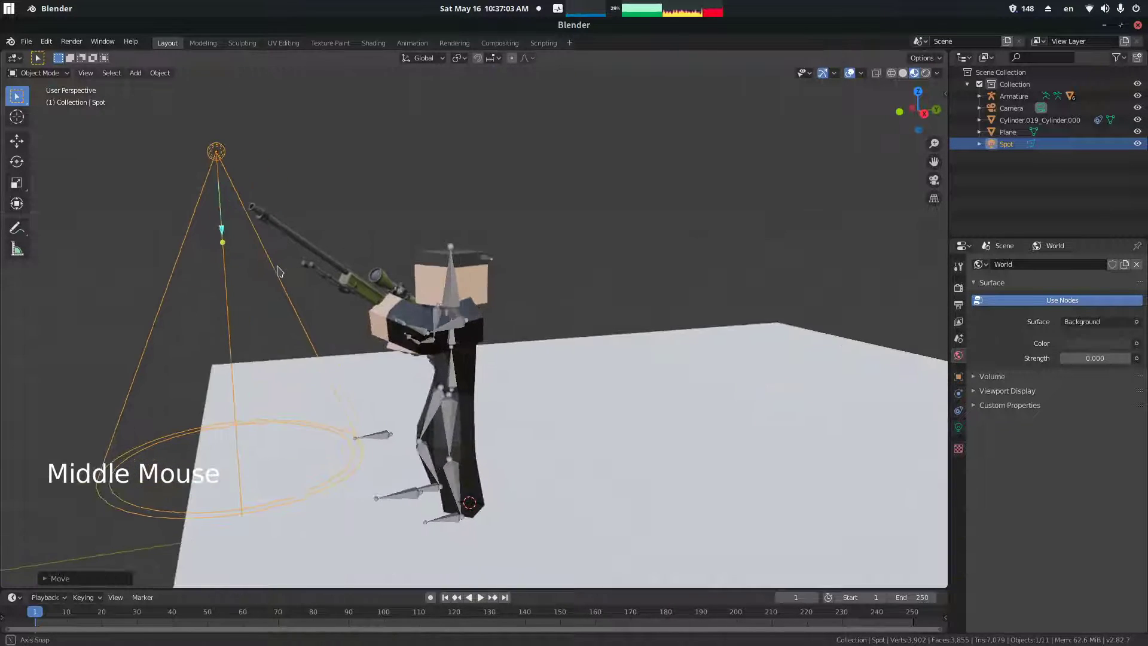
{"action": "mouse_move", "coordinate": [221, 243]}
{"action": "left_mouse_down"}
{"action": "mouse_move", "coordinate": [120, 472]}
{"action": "mouse_move", "coordinate": [346, 257]}
{"action": "mouse_move", "coordinate": [434, 295]}
{"action": "left_mouse_up"}
{"action": "key", "text": "z"}
{"action": "left_click", "coordinate": [343, 315]}
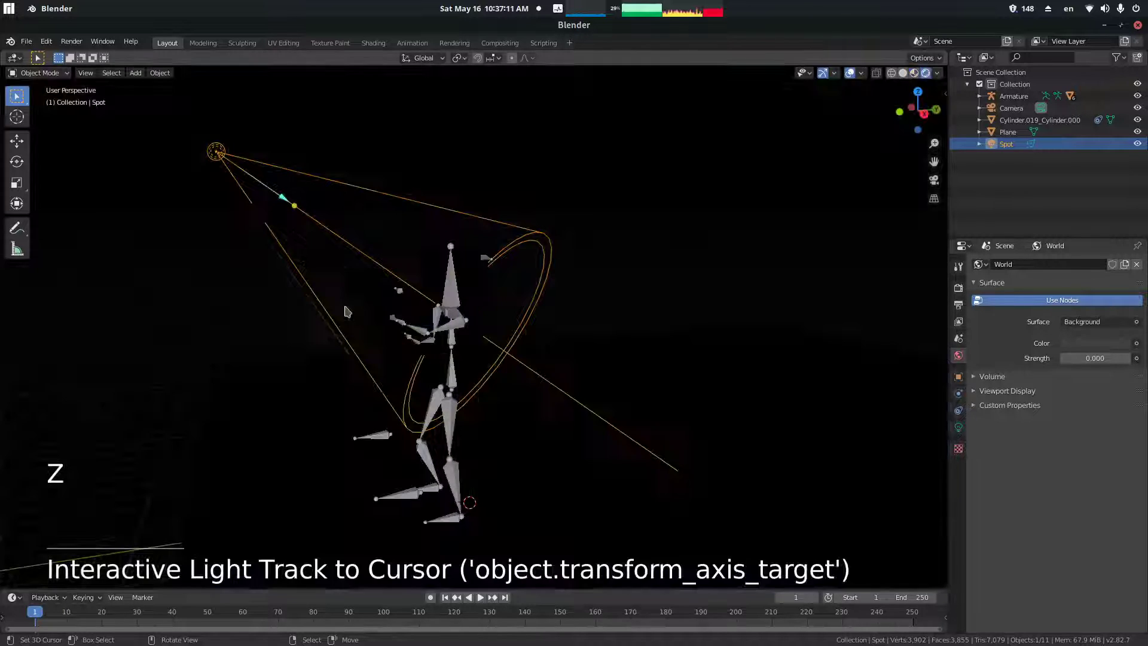
- Select the spot light and set its power to 1000 W
{"action": "middle_click_drag", "start_coordinate": [353, 315], "coordinate": [421, 316]}
{"action": "right_click", "coordinate": [410, 311]}
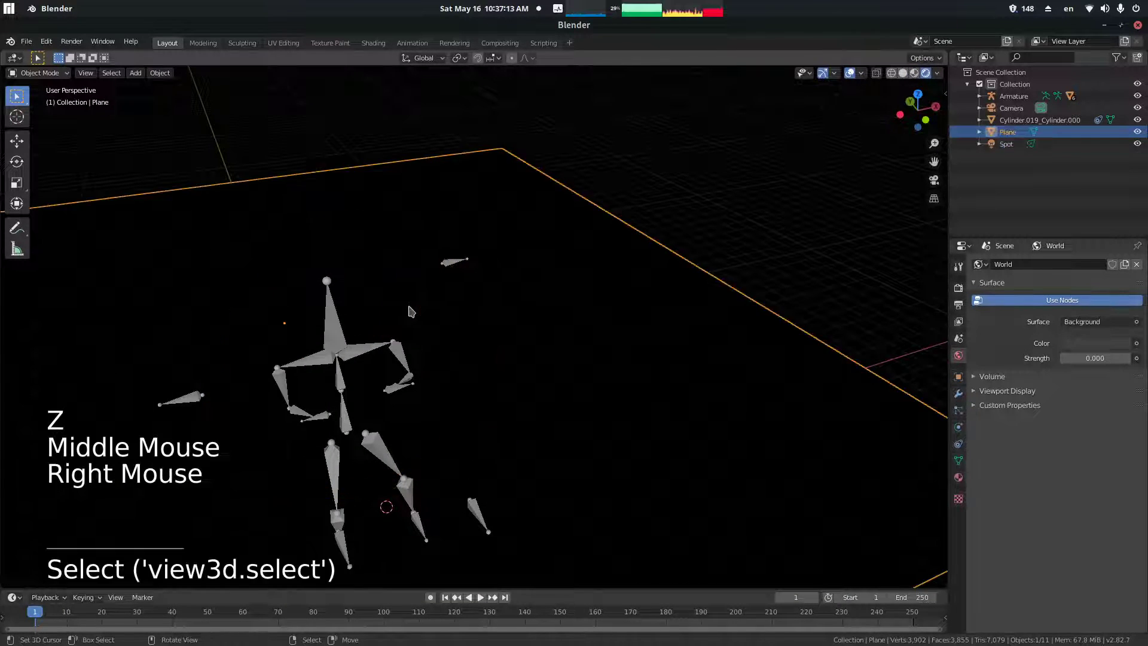
{"action": "right_click", "coordinate": [405, 309]}
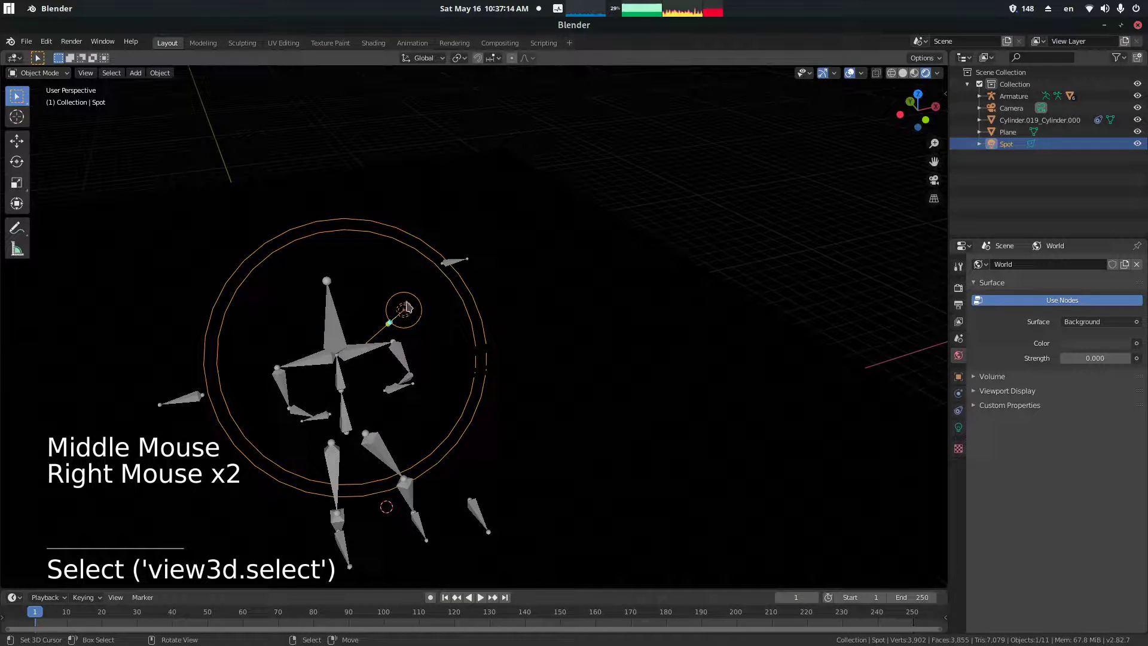
{"action": "left_click", "coordinate": [958, 427]}
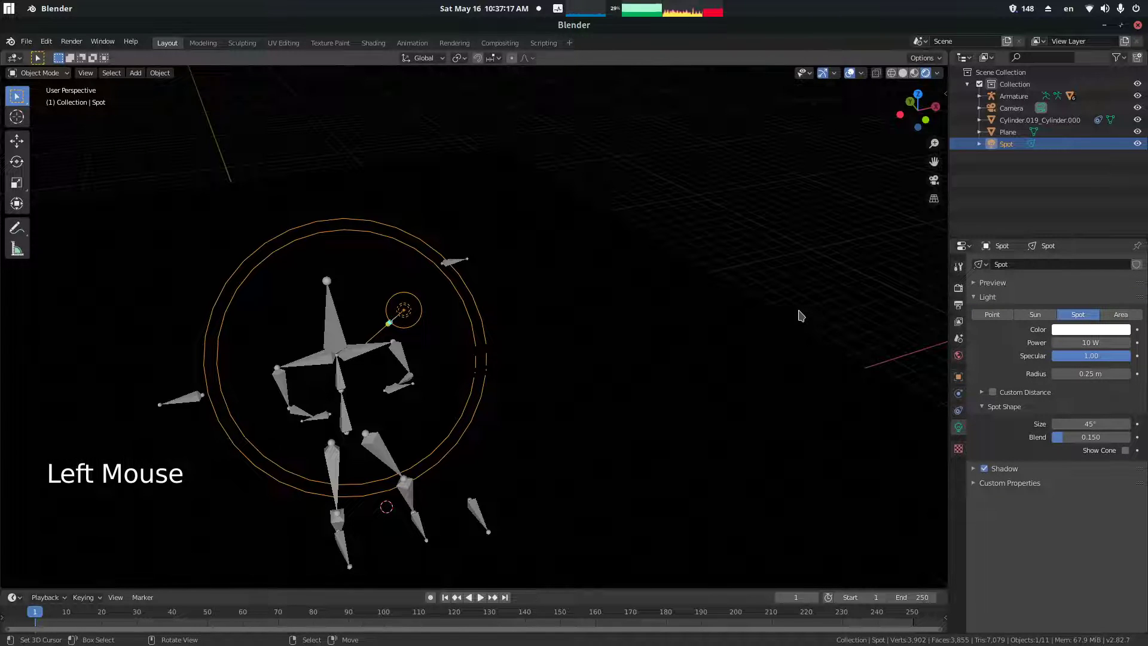
{"action": "left_click", "coordinate": [1090, 341]}
{"action": "type", "text": "1000"}
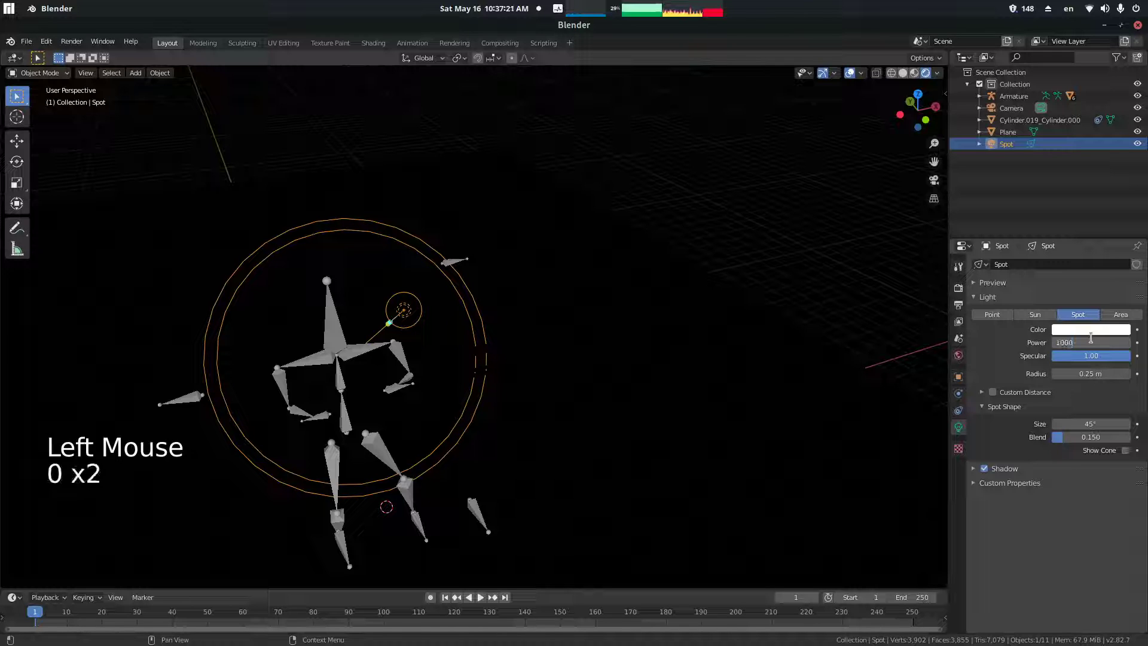
{"action": "key", "text": "Return"}
- Duplicate the spot light in top view, place the copy in front and to one side, and aim it at the character's upper body
{"action": "mouse_move", "coordinate": [541, 324]}
{"action": "middle_mouse_down"}
{"action": "mouse_move", "coordinate": [515, 281]}
{"action": "mouse_move", "coordinate": [540, 303]}
{"action": "middle_mouse_up"}
{"action": "key", "text": "KP_7"}
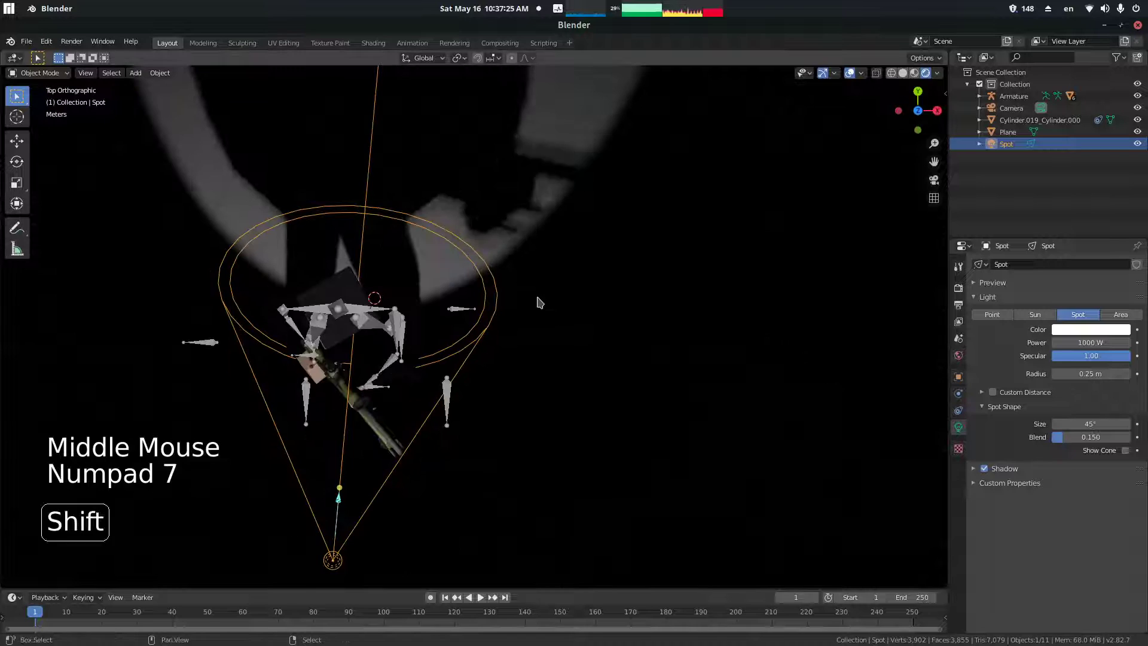
{"action": "key", "text": "shift+d"}
{"action": "middle_click_drag", "start_coordinate": [751, 235], "coordinate": [542, 260]}
{"action": "left_click_drag", "start_coordinate": [519, 267], "coordinate": [364, 299]}
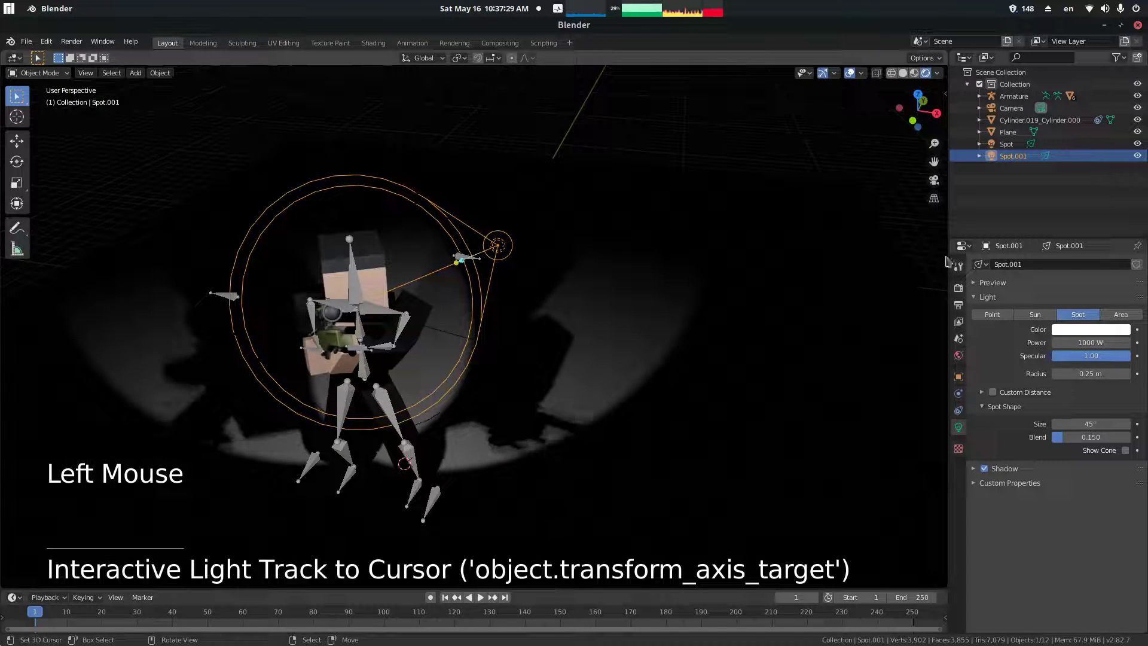
- Set the duplicated spot light's power to 750 W
{"action": "left_click", "coordinate": [1082, 343]}
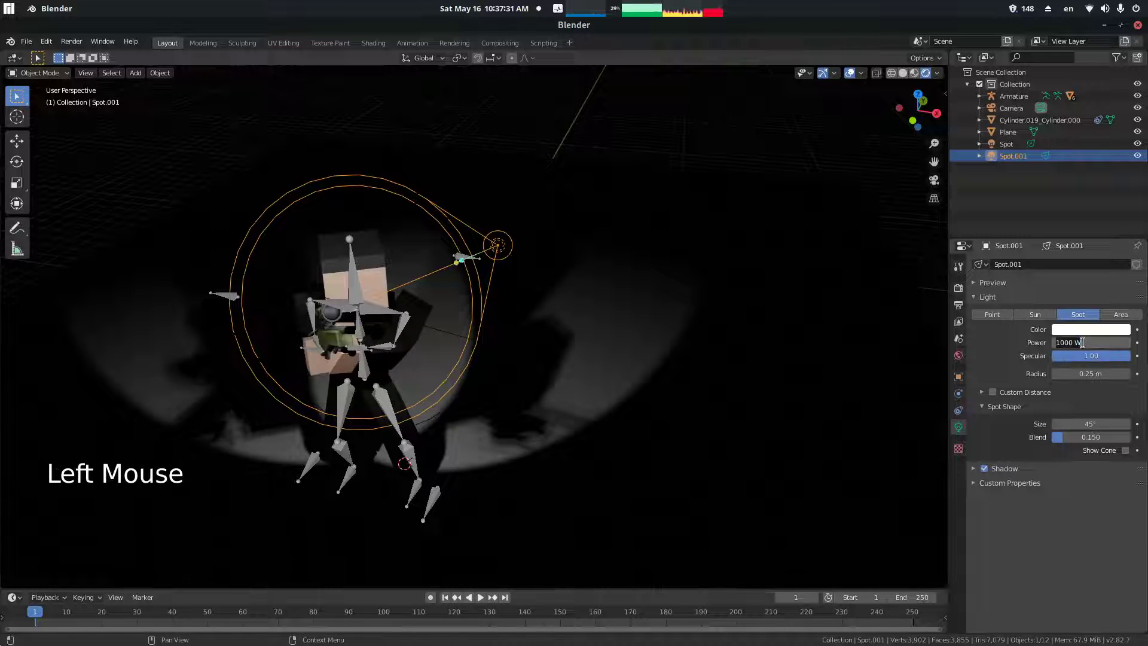
{"action": "type", "text": "750"}
{"action": "key", "text": "Return"}
- Render the scene through the camera, examine the lighting on the character and rifle, and close the render window
{"action": "middle_click_drag", "start_coordinate": [819, 424], "coordinate": [808, 366]}
{"action": "key", "text": "KP_0"}
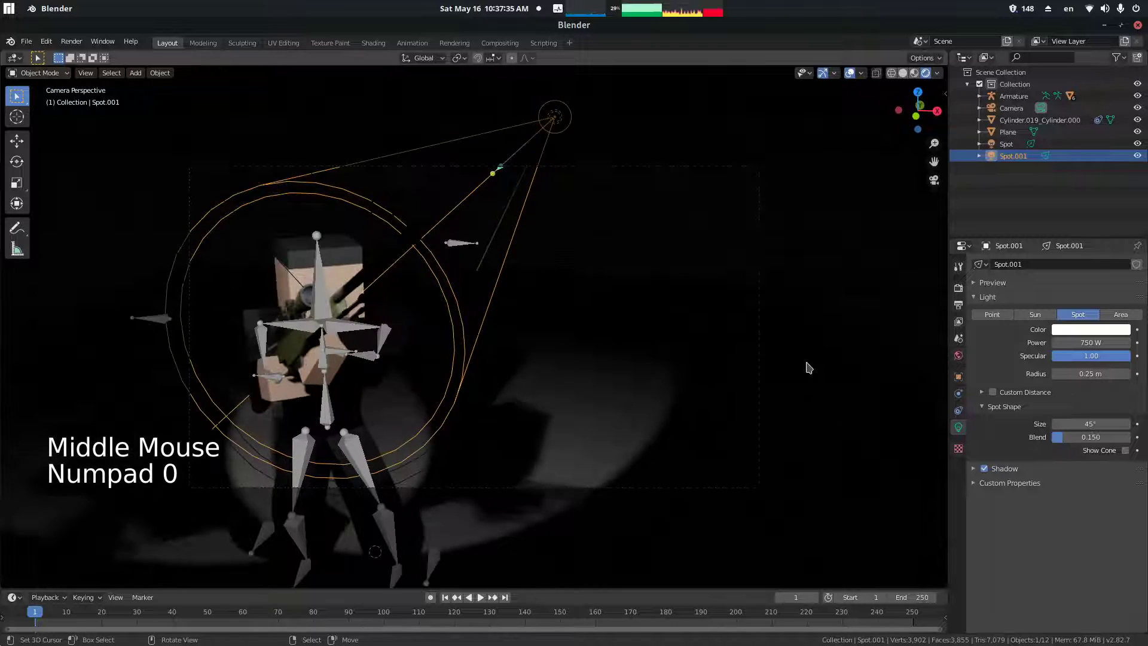
{"action": "right_click", "coordinate": [758, 323]}
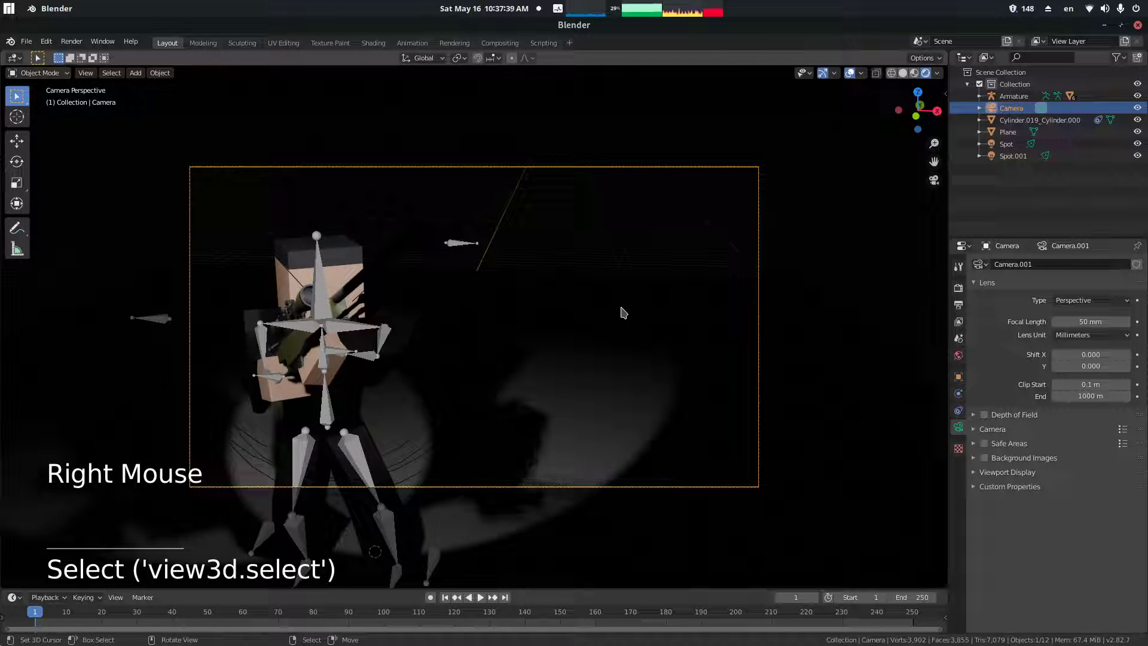
{"action": "key", "text": "F12"}
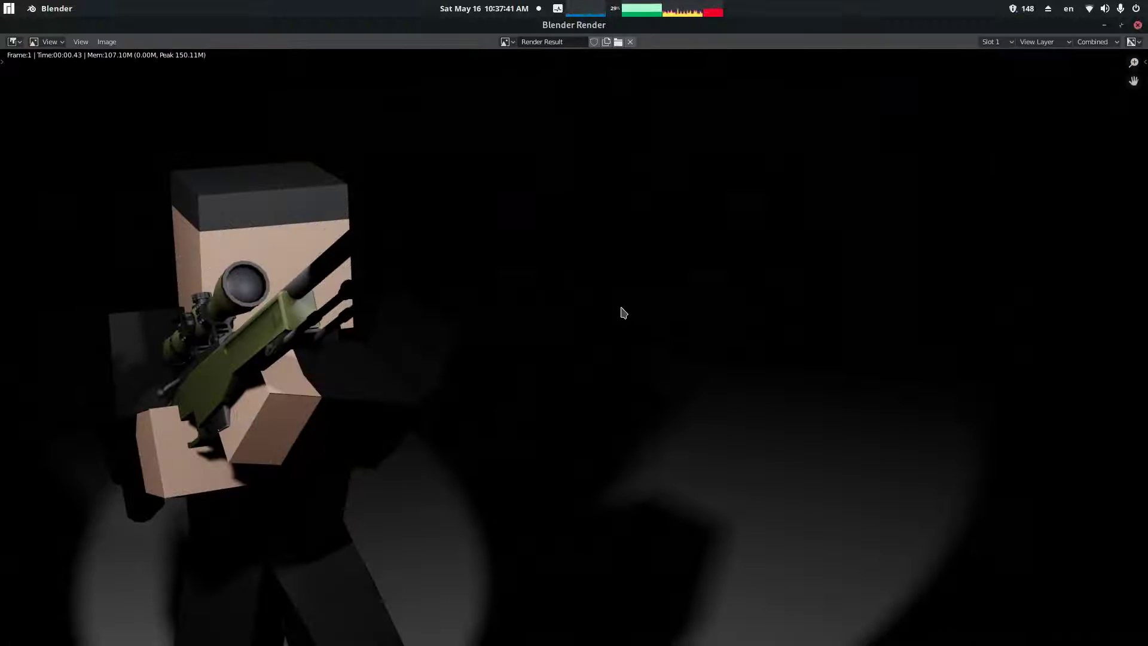
{"action": "scroll", "coordinate": [507, 324], "scroll_direction": "down", "scroll_amount": 1}
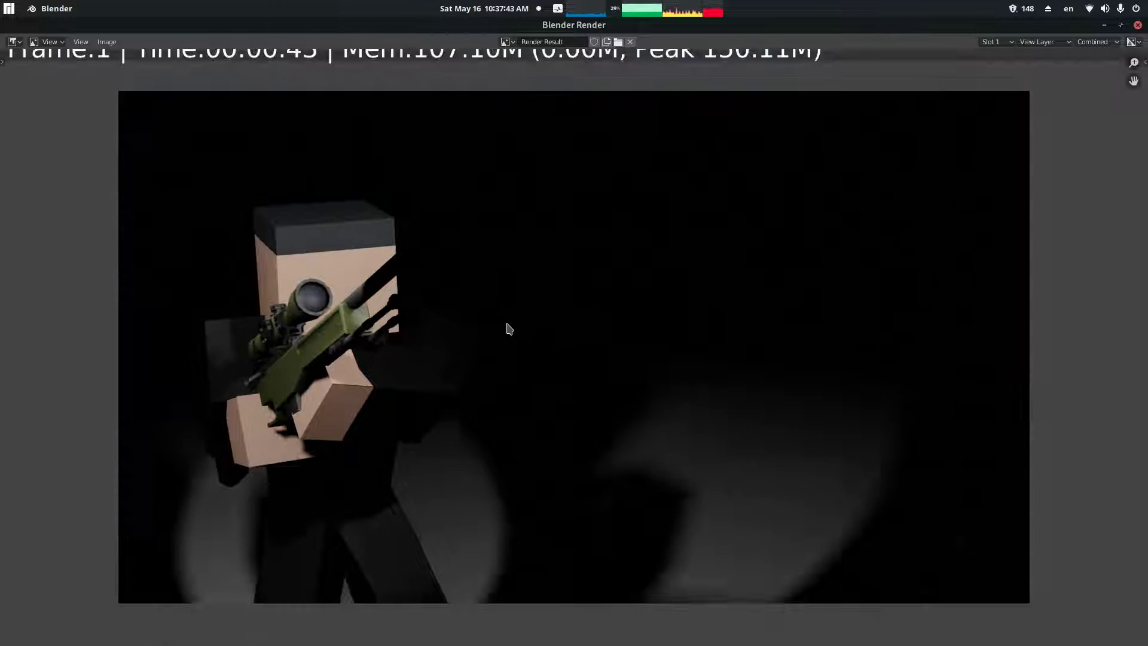
{"action": "scroll", "coordinate": [454, 199], "scroll_direction": "down", "scroll_amount": 2}
{"action": "scroll", "coordinate": [442, 201], "scroll_direction": "up", "scroll_amount": 2}
{"action": "left_click_drag", "start_coordinate": [435, 206], "coordinate": [428, 250]}
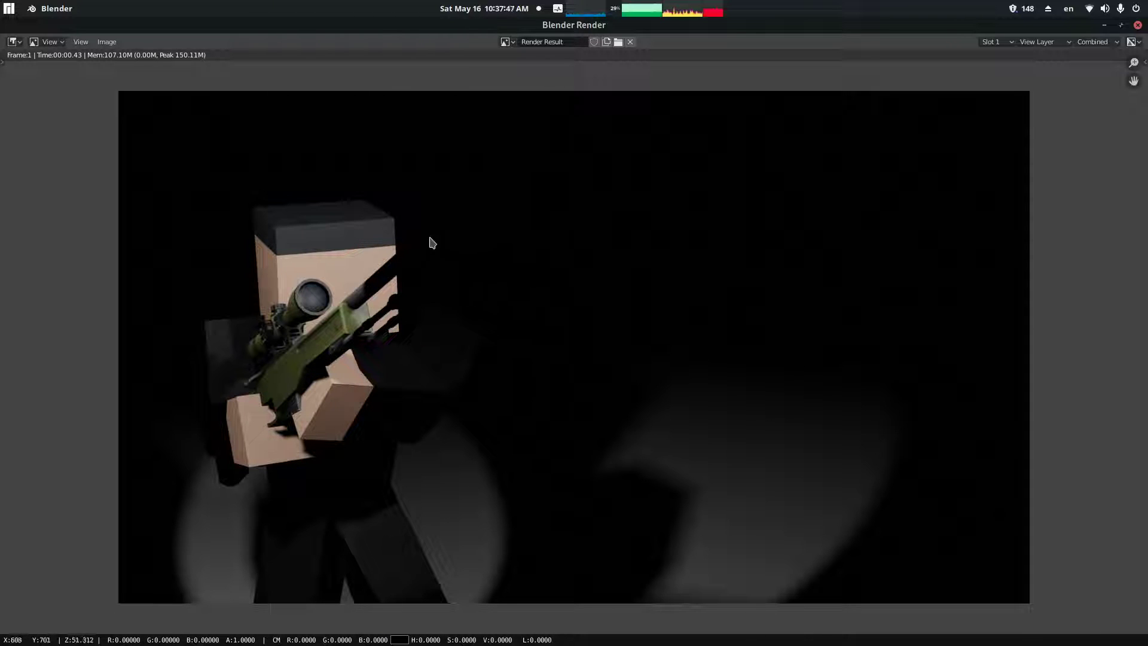
{"action": "left_click", "coordinate": [1138, 25]}
- Duplicate the 750 W spot light in top view and place the copy farther out beside the rifle
{"action": "middle_click_drag", "start_coordinate": [541, 206], "coordinate": [603, 216]}
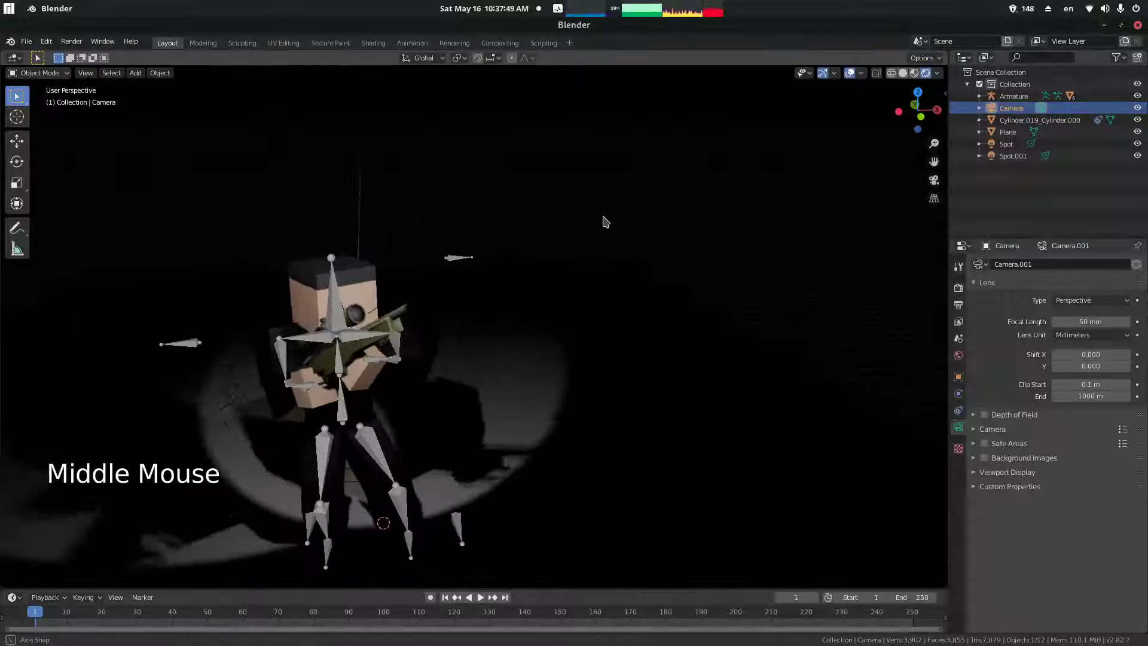
{"action": "scroll", "coordinate": [505, 292], "scroll_direction": "down", "scroll_amount": 1}
{"action": "right_click", "coordinate": [551, 258]}
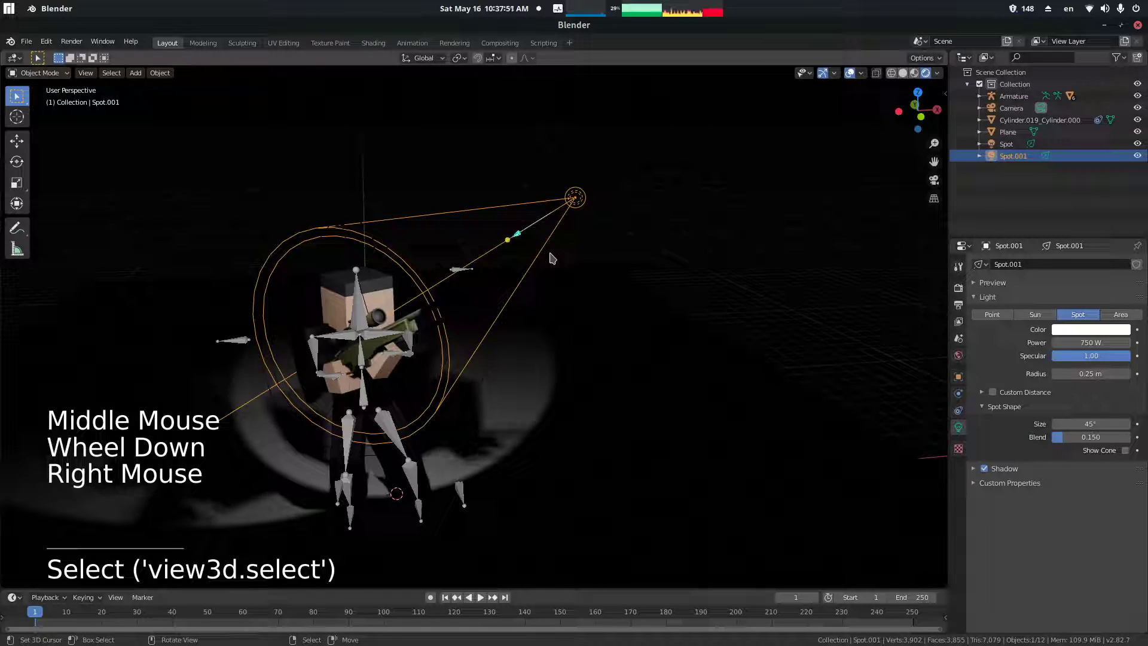
{"action": "key", "text": "KP_7"}
{"action": "key", "text": "shift+d"}
{"action": "middle_click", "coordinate": [423, 327]}
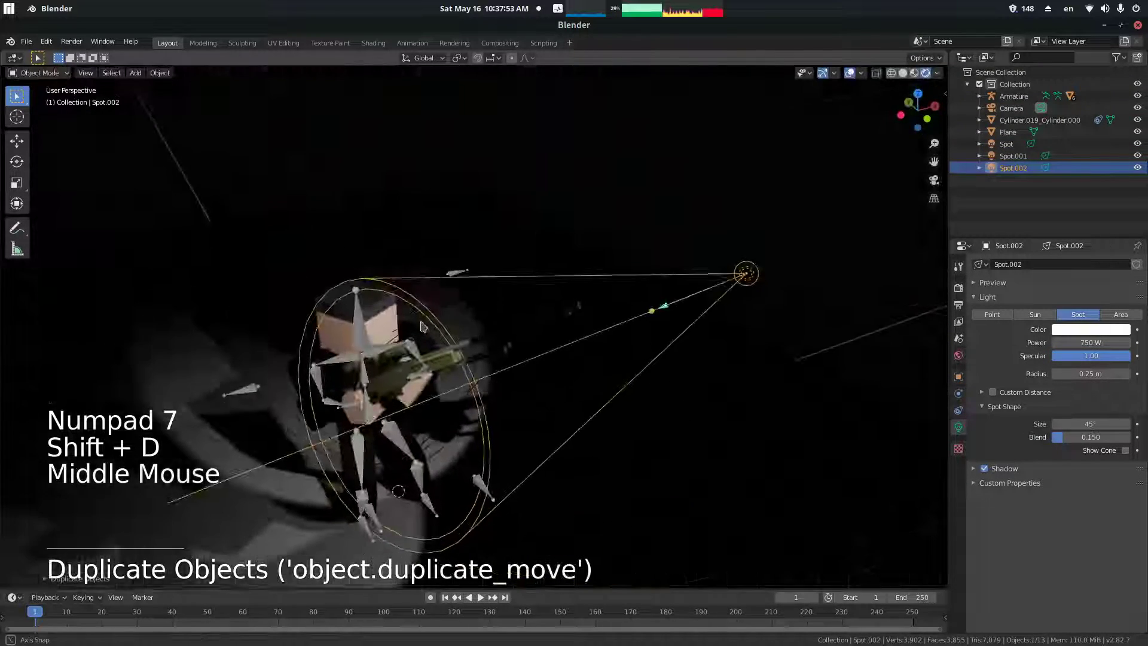
- Raise the third spot light along the Z axis, adjust its position, and aim it at the rifle
{"action": "middle_click_drag", "start_coordinate": [422, 327], "coordinate": [415, 309]}
{"action": "key", "text": "g"}
{"action": "key", "text": "z"}
{"action": "left_click", "coordinate": [423, 216]}
{"action": "key", "text": "g"}
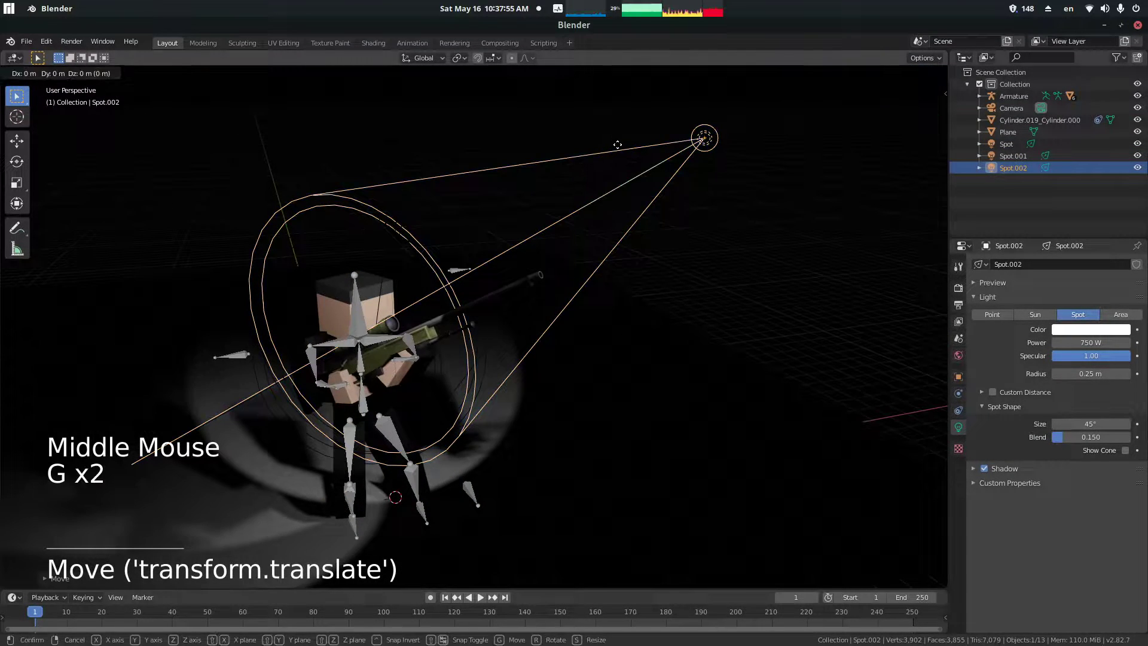
{"action": "left_click", "coordinate": [529, 154]}
{"action": "left_click_drag", "start_coordinate": [554, 189], "coordinate": [520, 288]}
- Duplicate the third spot light in top view, move the copy behind the character, and aim it at the rifle
{"action": "middle_click_drag", "start_coordinate": [520, 288], "coordinate": [610, 302]}
{"action": "key", "text": "KP_7"}
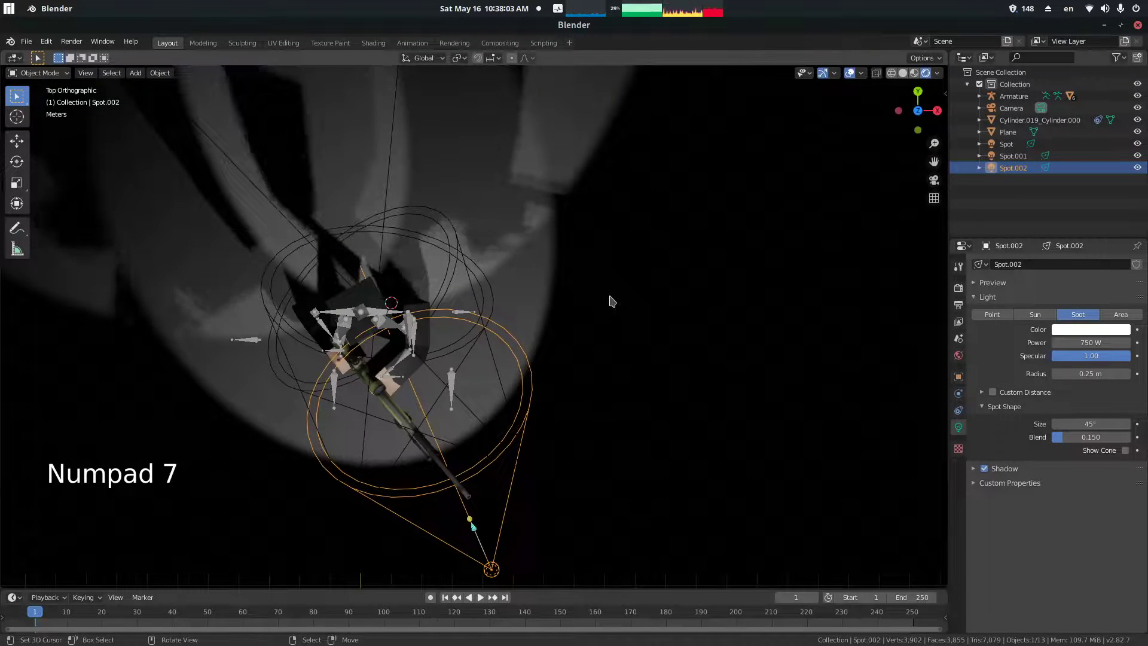
{"action": "key", "text": "shift+d"}
{"action": "middle_click_drag", "start_coordinate": [644, 245], "coordinate": [534, 293]}
{"action": "left_click", "coordinate": [419, 269]}
{"action": "key", "text": "shift+t"}
- Render the scene, search the commands for "save as" to find Save As Image, and close the render window
{"action": "key", "text": "F12"}
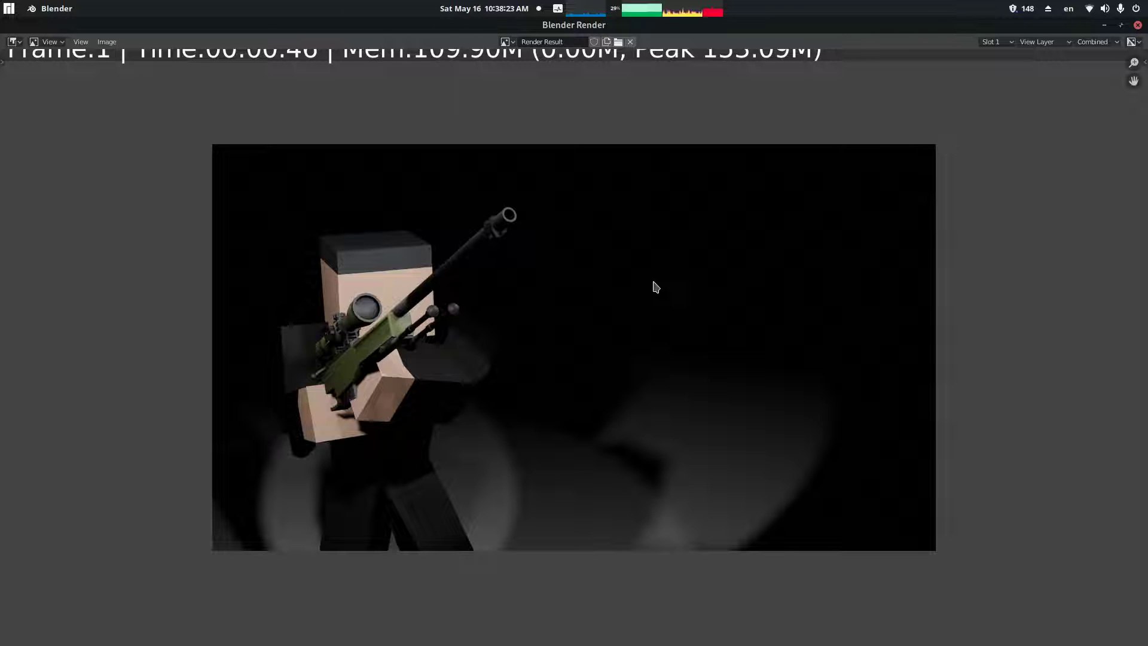
{"action": "key", "text": "F3"}
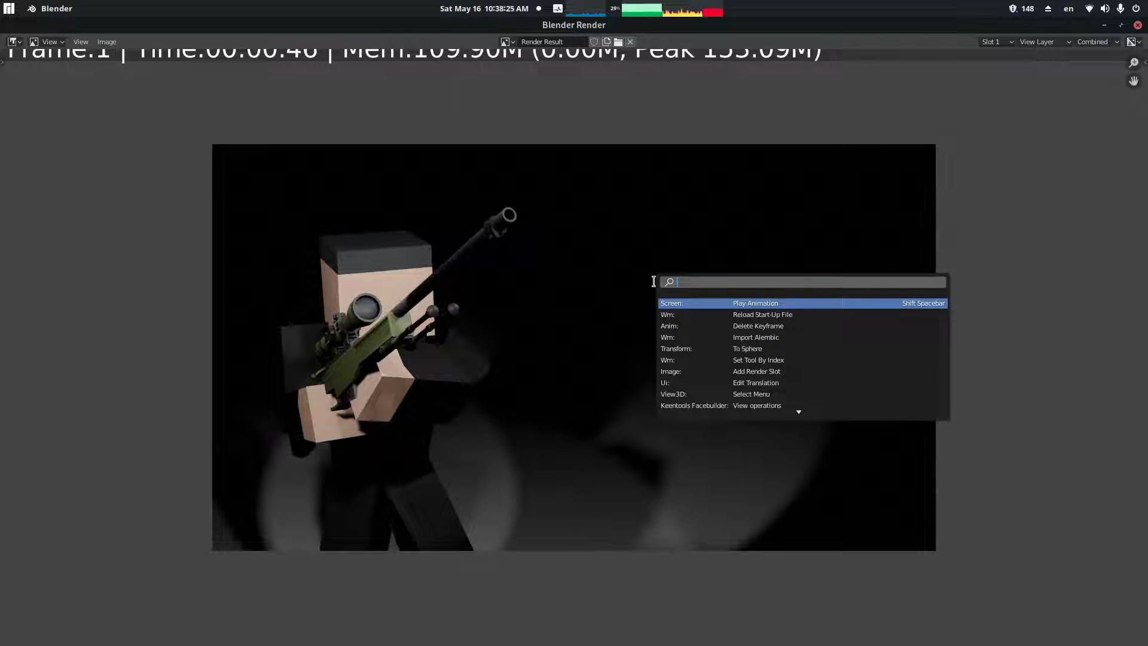
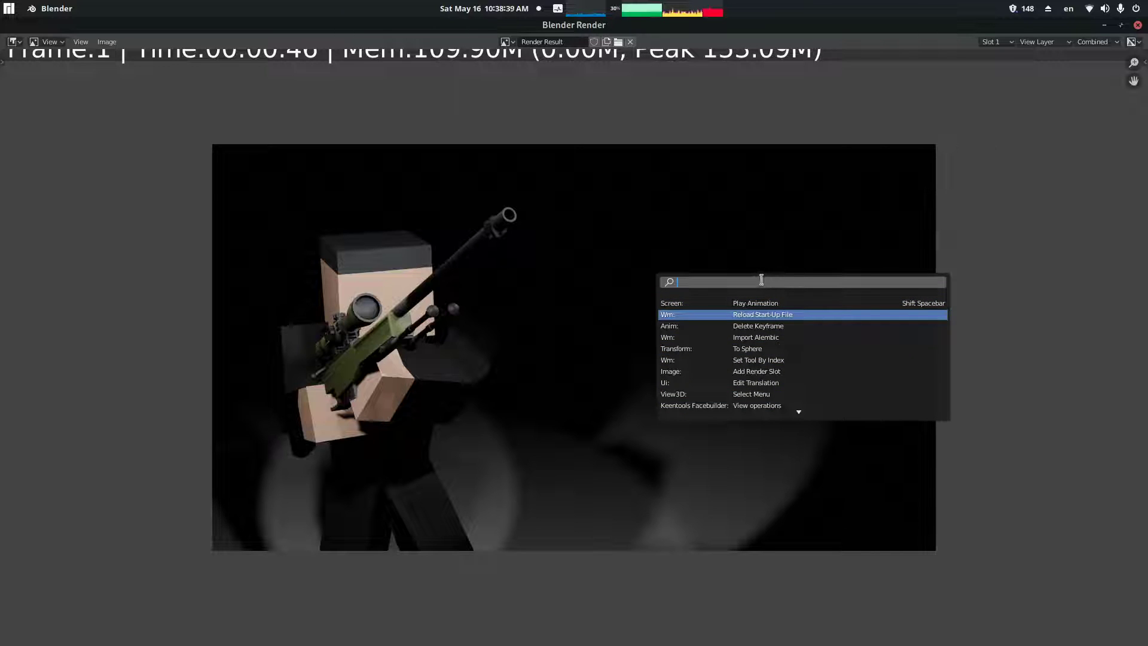
{"action": "type", "text": "save as"}
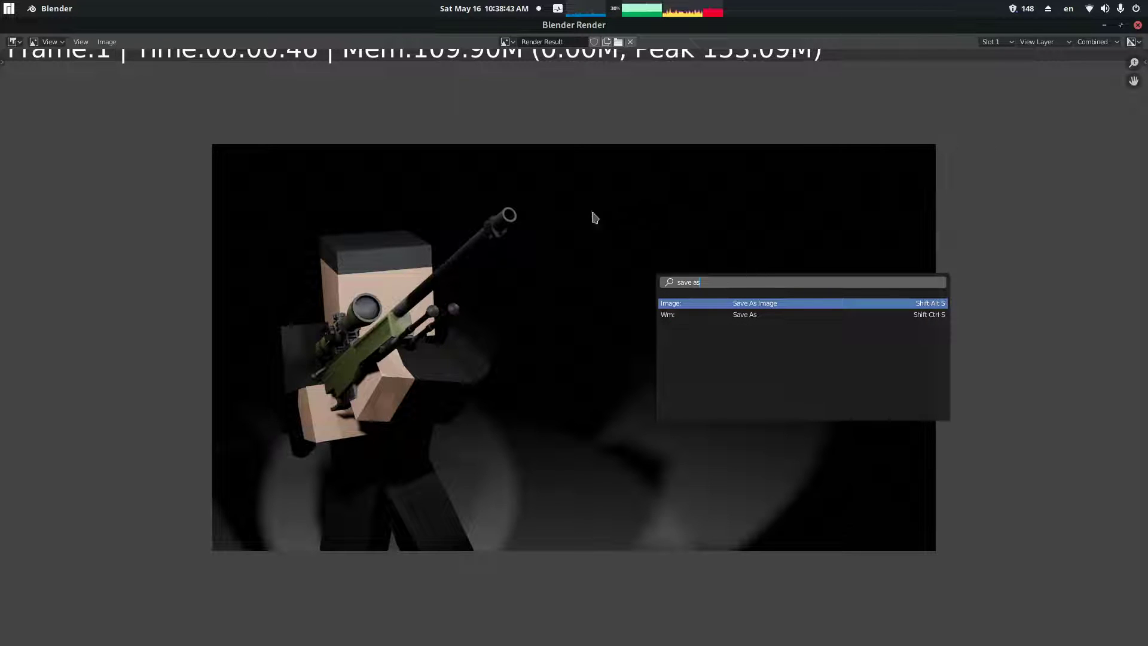
{"action": "key", "text": "Return"}
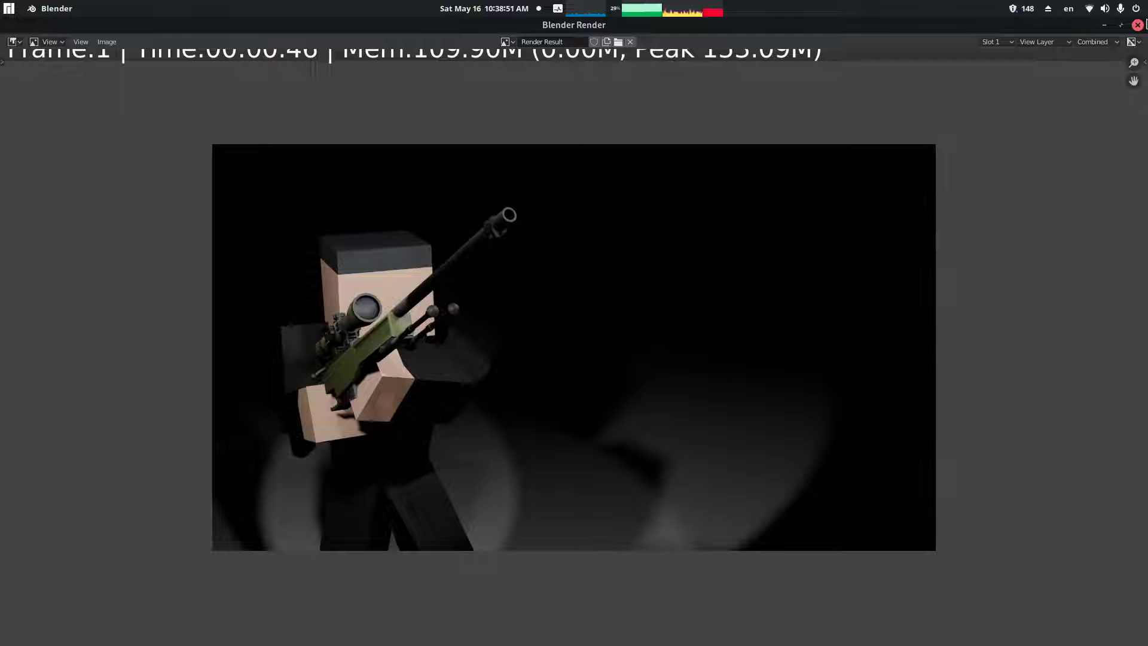
{"action": "left_click", "coordinate": [1139, 24]}
{"action": "middle_click_drag", "start_coordinate": [629, 299], "coordinate": [697, 264]}
{"action": "key", "text": "shift+a"}
{"action": "mouse_move", "coordinate": [562, 318]}
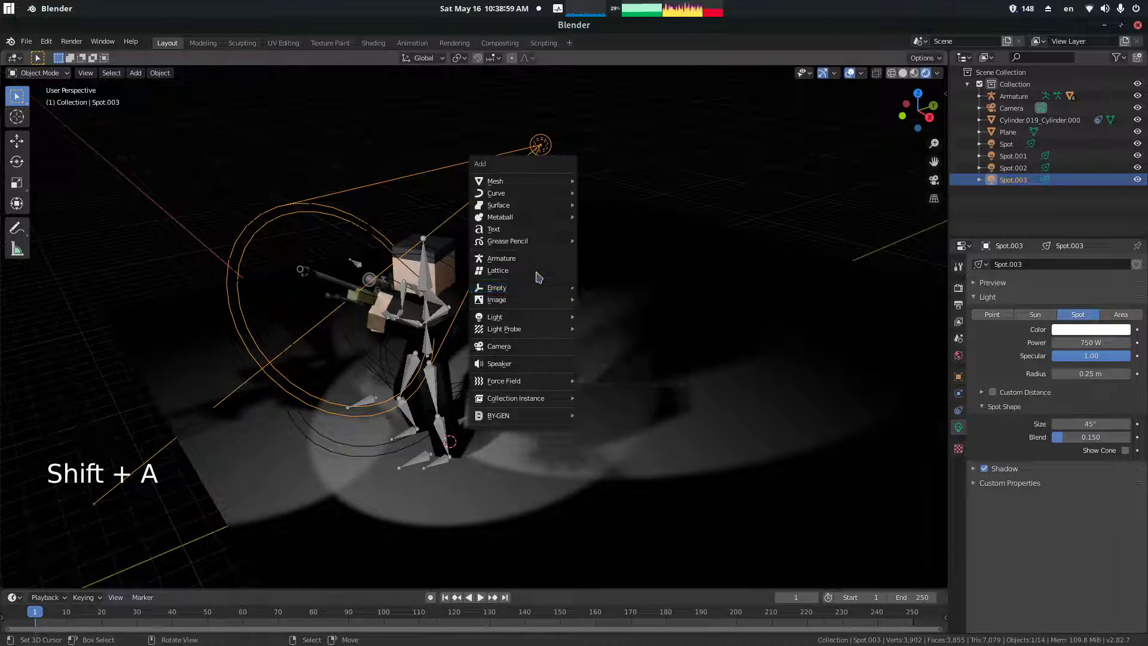
{"action": "mouse_move", "coordinate": [559, 185]}
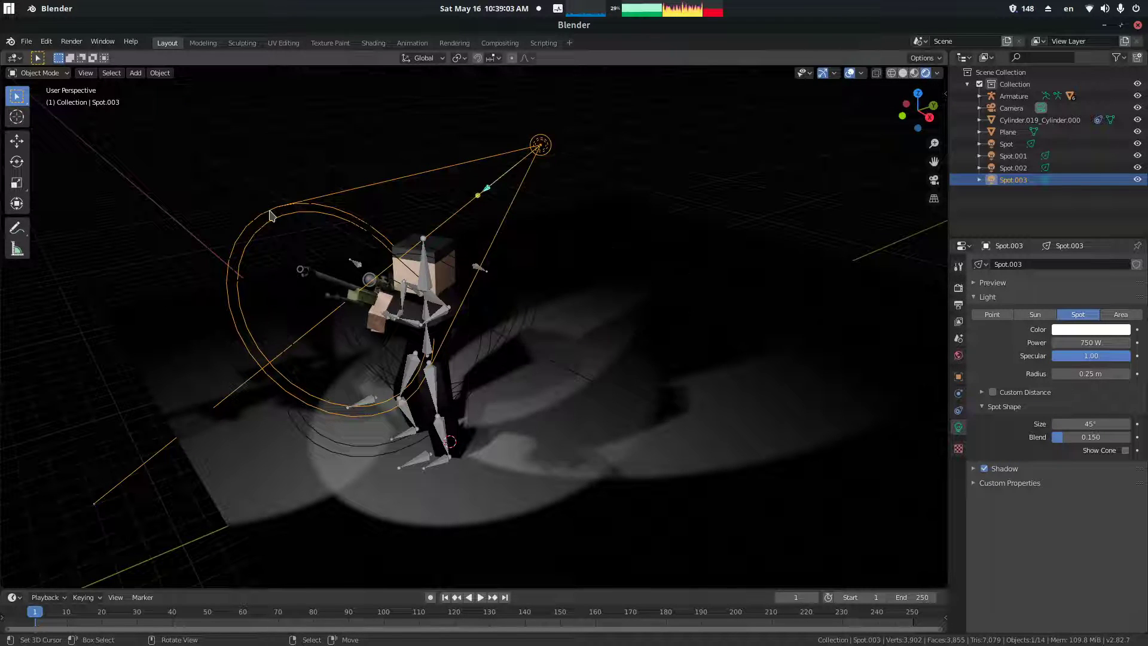
{"action": "middle_click_drag", "start_coordinate": [297, 181], "coordinate": [415, 186]}
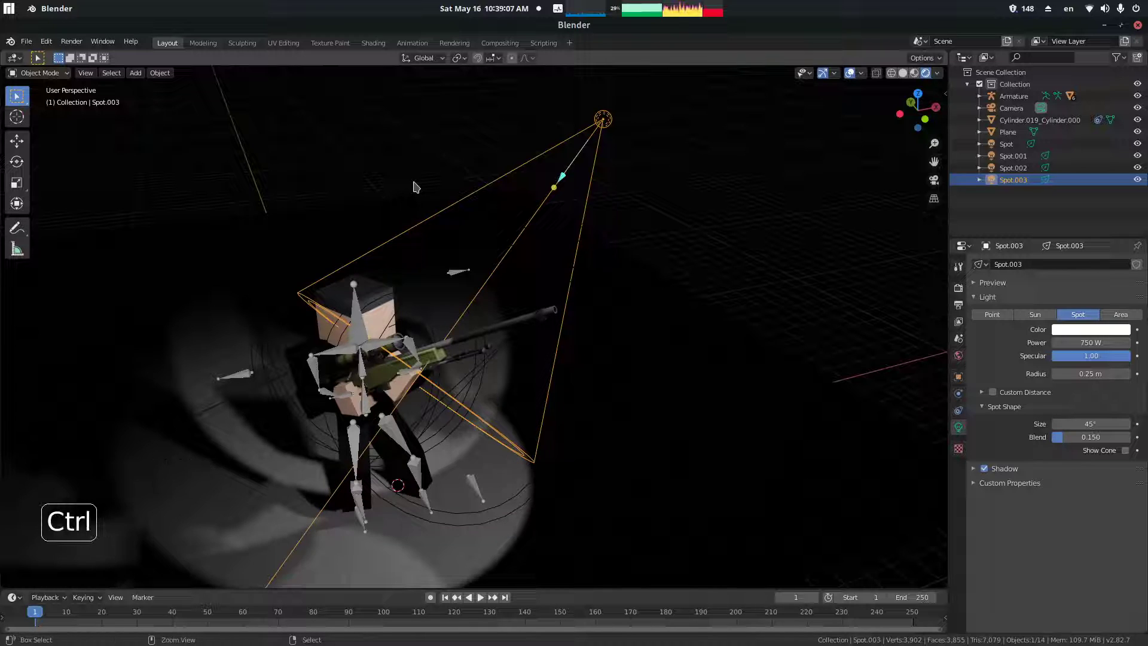
{"action": "key", "text": "ctrl+s"}
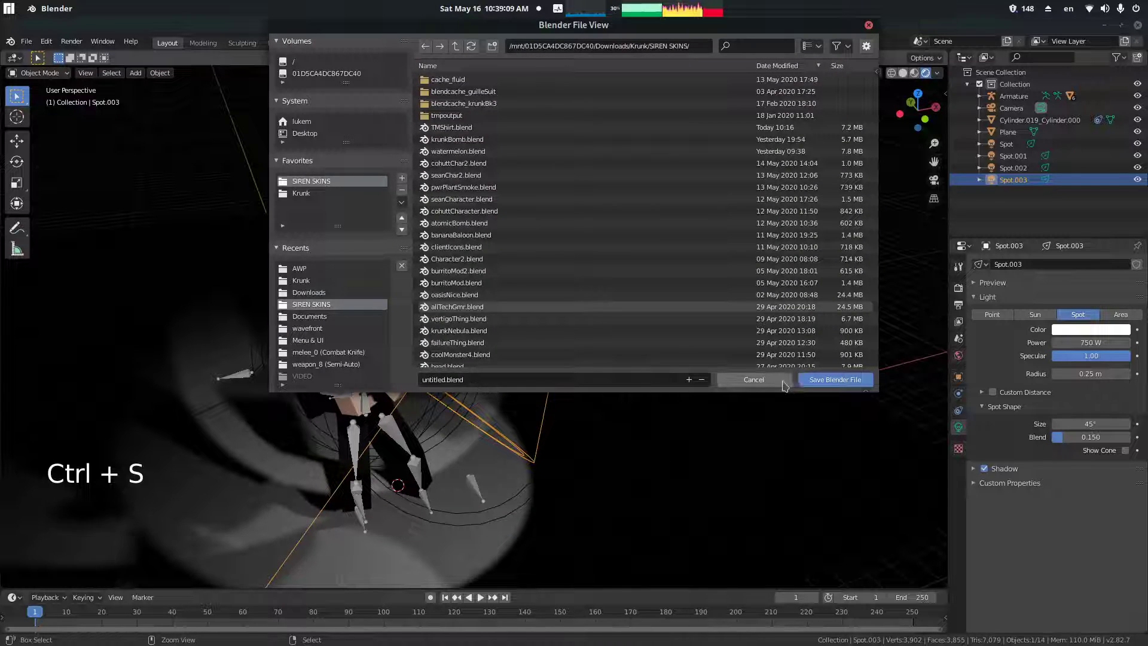
{"action": "left_click", "coordinate": [742, 380]}
- Select the character's armature, frame it in the viewport, and examine the lit pose from several angles
{"action": "middle_click_drag", "start_coordinate": [715, 387], "coordinate": [669, 353]}
{"action": "right_click", "coordinate": [402, 404]}
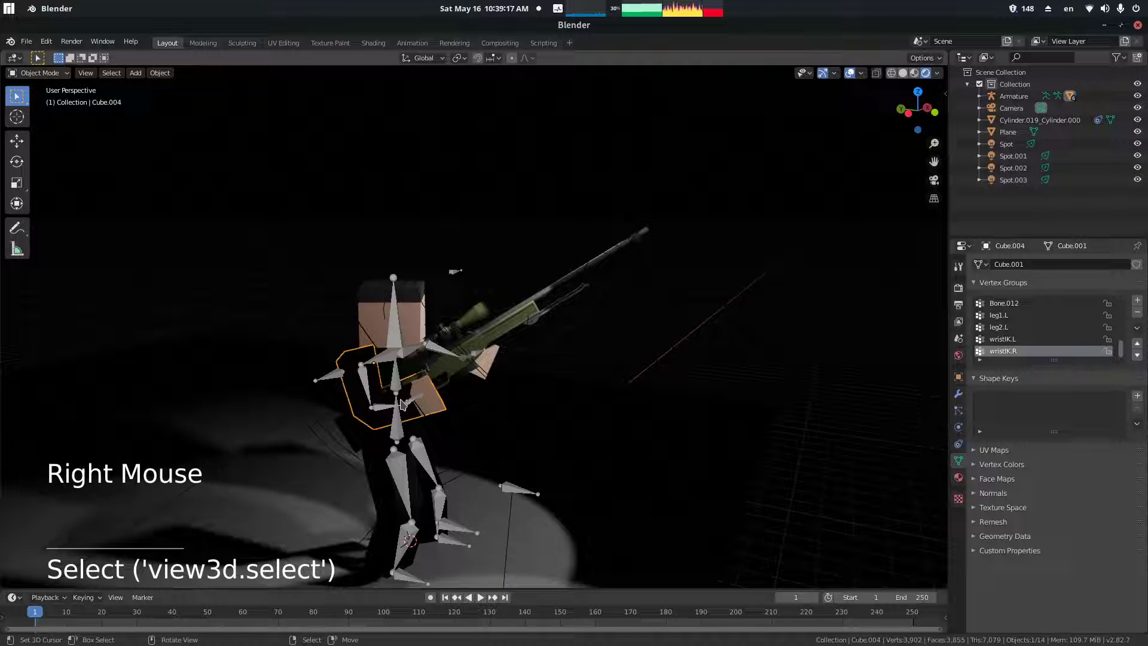
{"action": "right_click", "coordinate": [388, 413]}
{"action": "key", "text": "KP_Decimal"}
{"action": "middle_click_drag", "start_coordinate": [586, 320], "coordinate": [506, 342]}
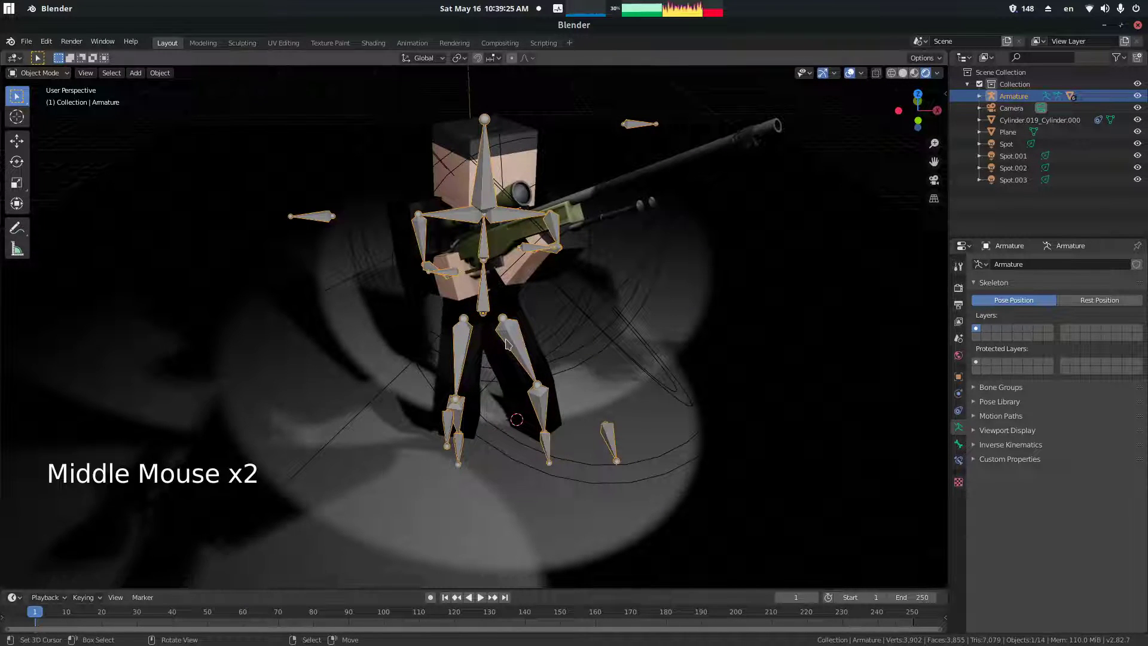
{"action": "middle_click_drag", "start_coordinate": [505, 335], "coordinate": [514, 253]}
- Start a Wavefront (.obj) import and look into the "3) Attachements" folder under "2) Weapons & Items"
{"action": "left_click", "coordinate": [27, 42]}
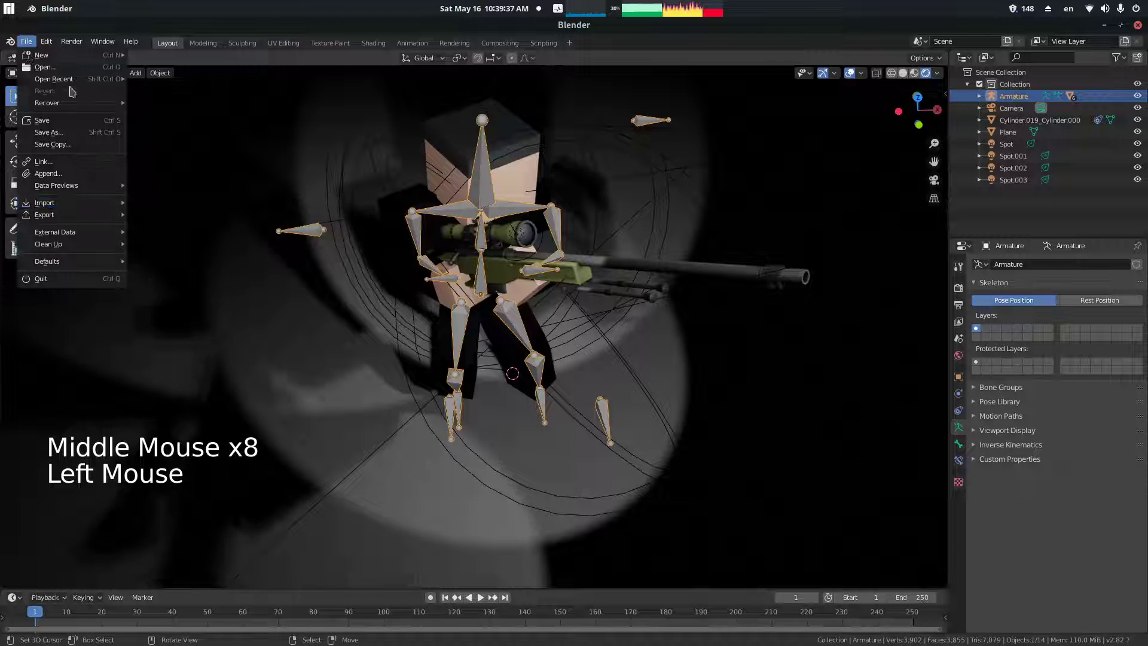
{"action": "left_click", "coordinate": [27, 41]}
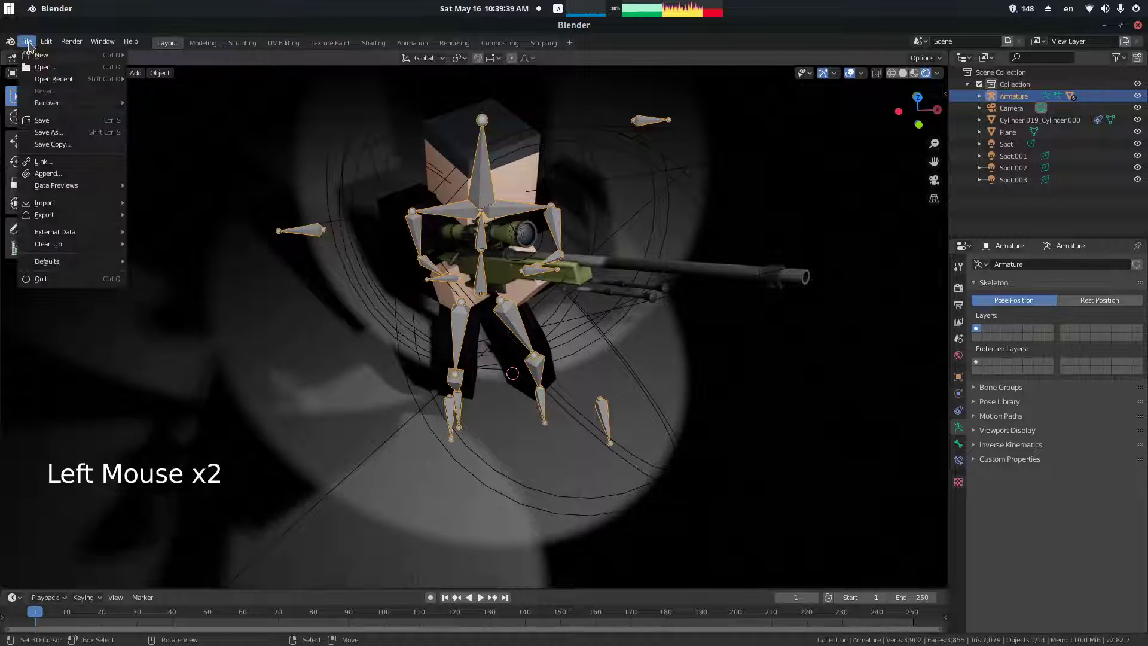
{"action": "mouse_move", "coordinate": [66, 203]}
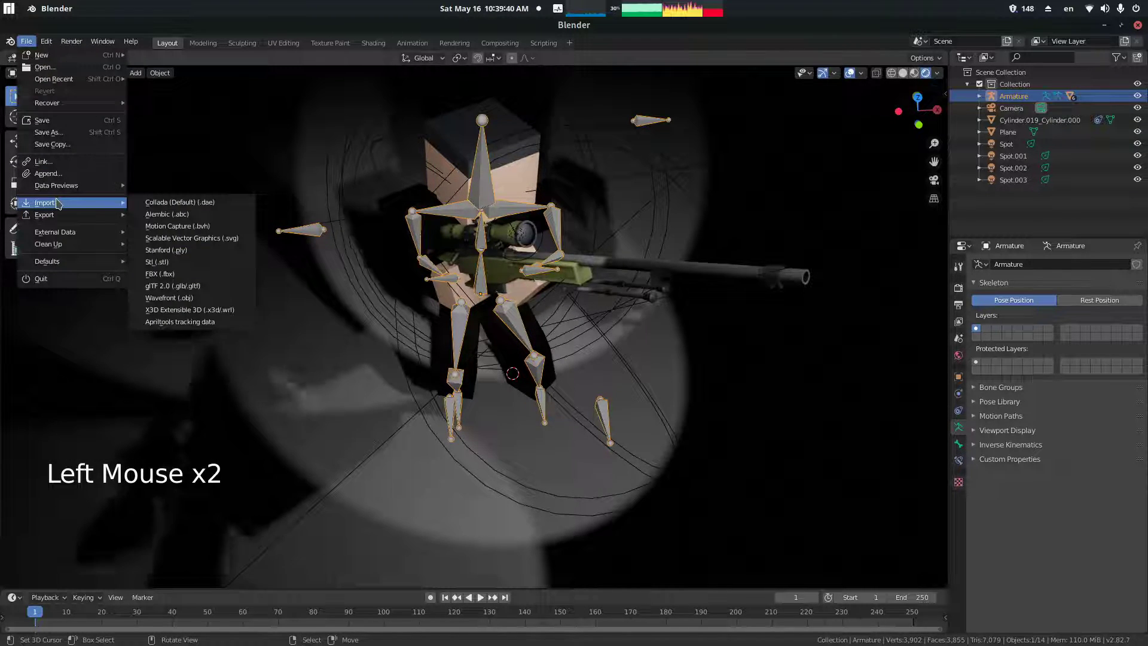
{"action": "left_click", "coordinate": [169, 298]}
{"action": "left_click", "coordinate": [456, 46]}
{"action": "left_click", "coordinate": [456, 46]}
{"action": "left_click", "coordinate": [456, 46]}
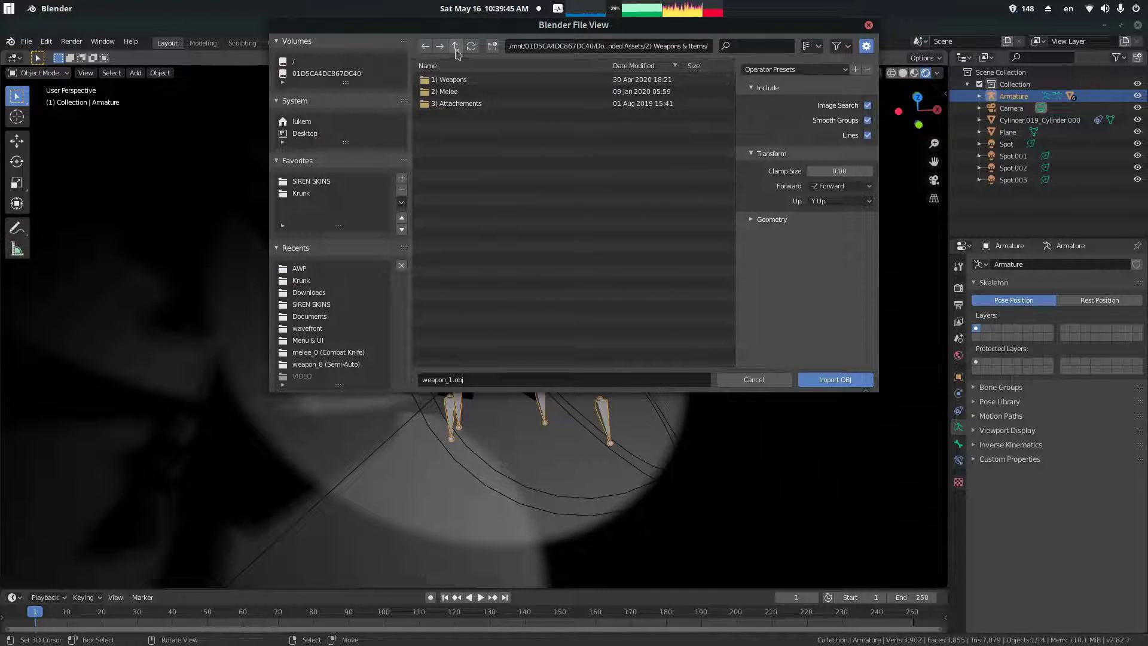
{"action": "double_click", "coordinate": [456, 104]}
{"action": "left_click", "coordinate": [455, 46]}
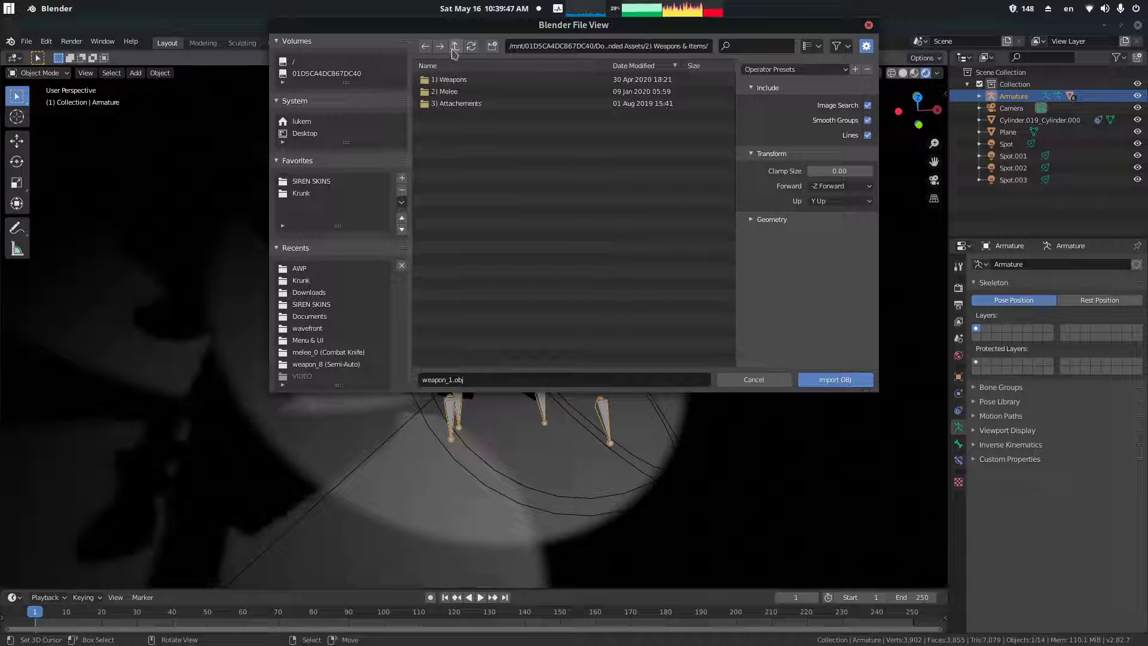
- Import a hat OBJ from the "hats" folder inside Krunk's "UNRELEASED SKIN GENERATION" folder
{"action": "left_click", "coordinate": [456, 46]}
{"action": "left_click", "coordinate": [456, 46]}
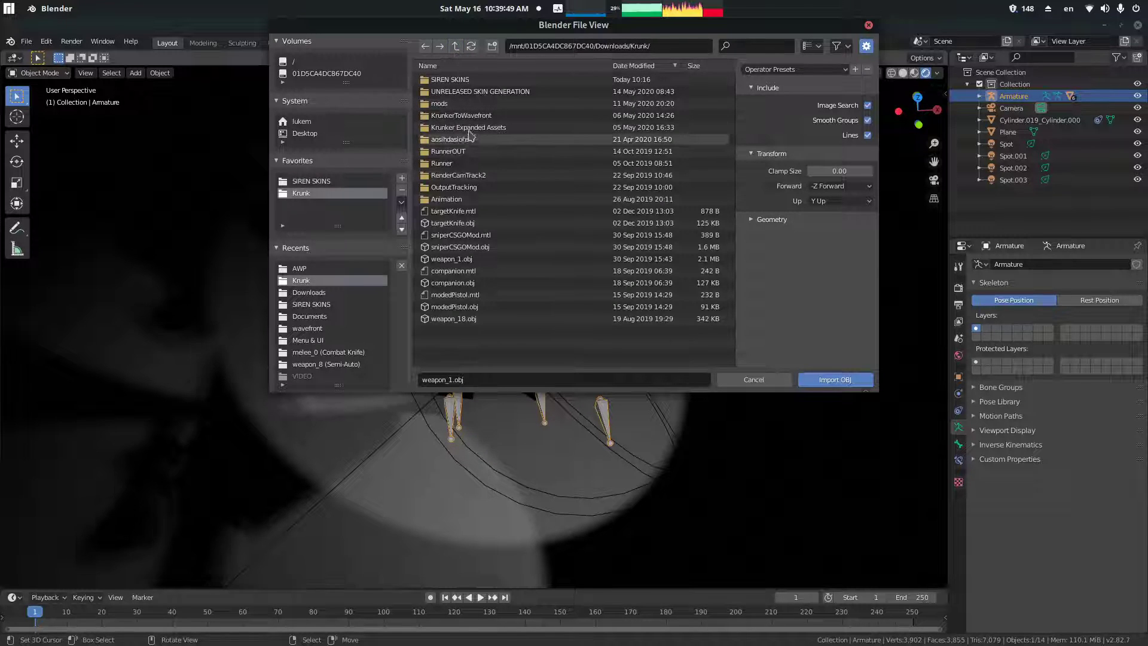
{"action": "double_click", "coordinate": [457, 92]}
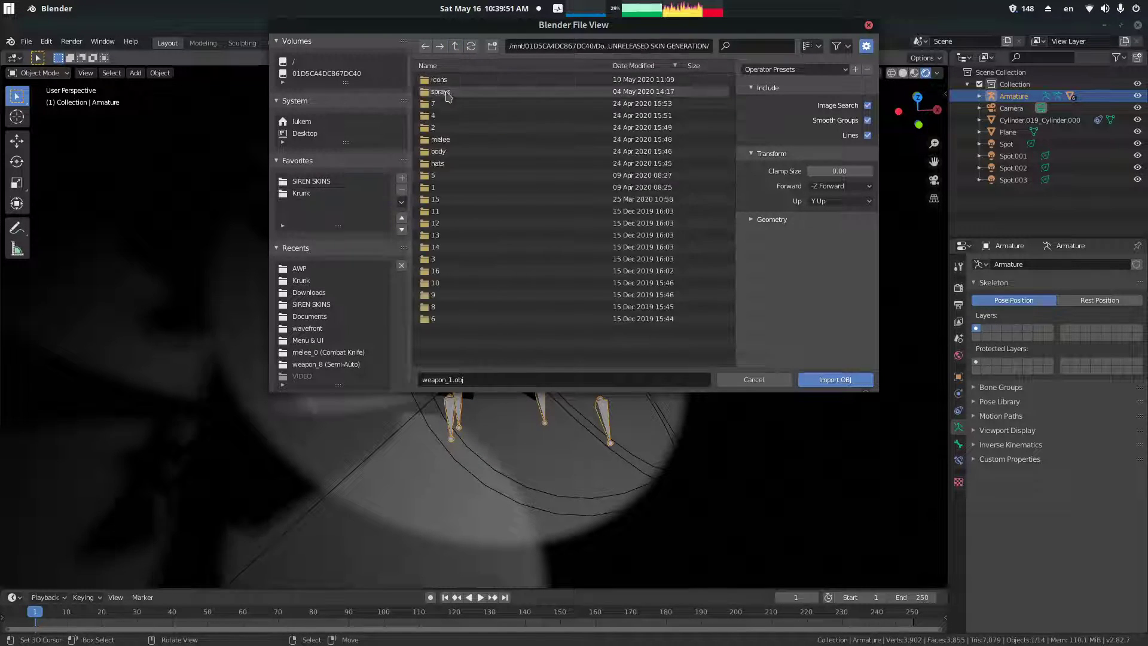
{"action": "double_click", "coordinate": [469, 163]}
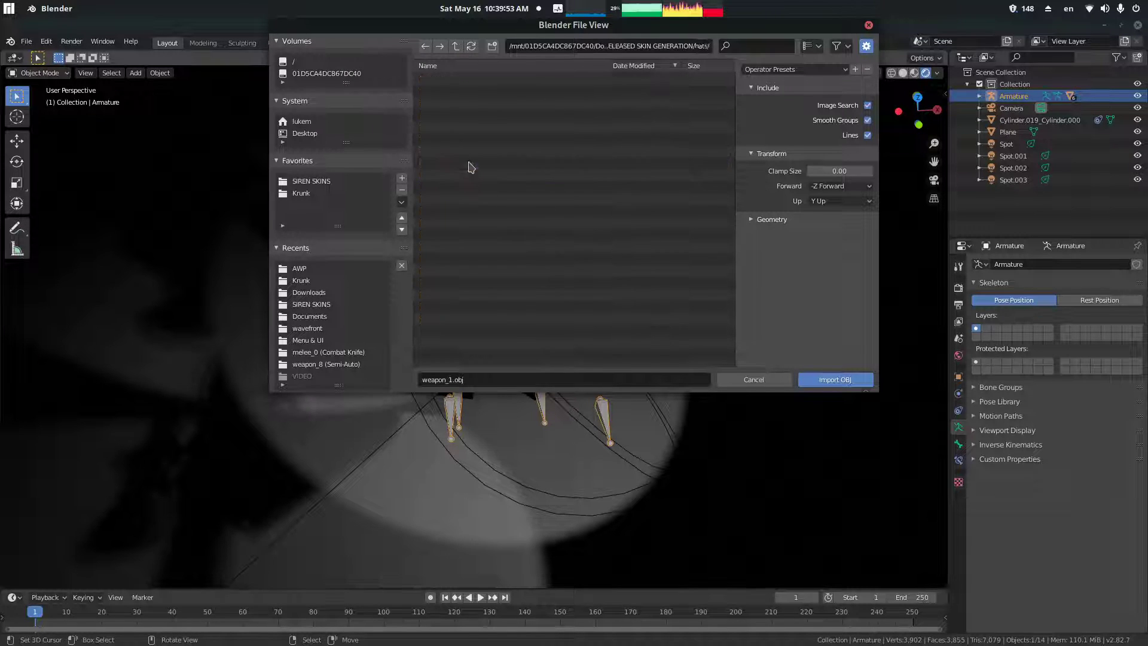
{"action": "scroll", "coordinate": [460, 191], "scroll_direction": "down", "scroll_amount": 7}
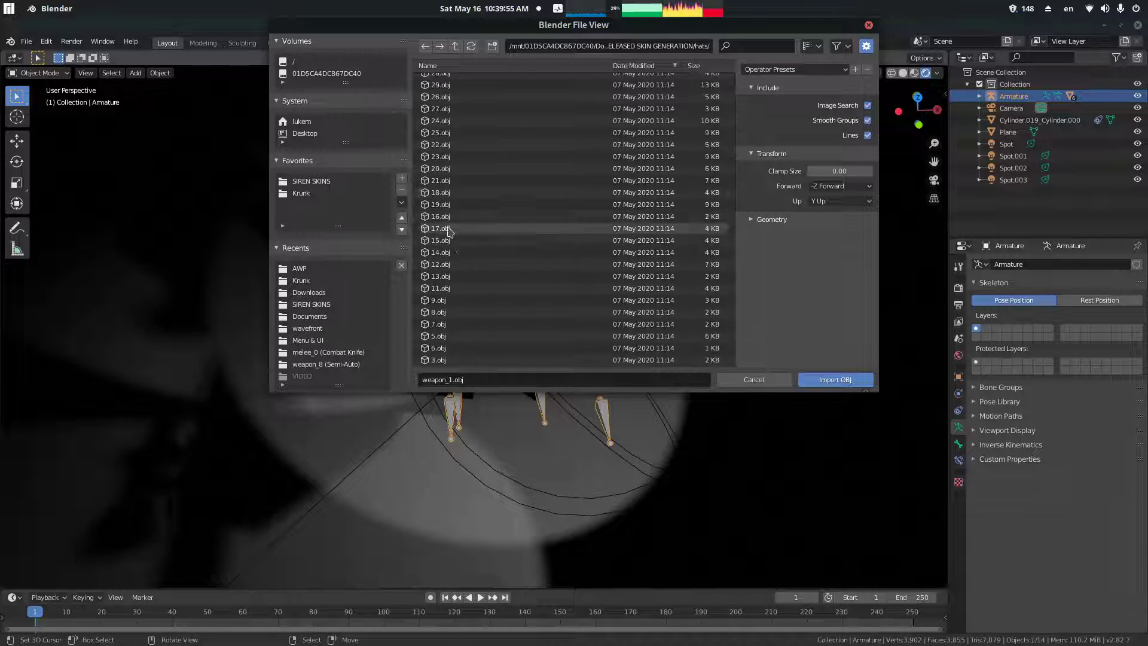
{"action": "scroll", "coordinate": [460, 197], "scroll_direction": "up", "scroll_amount": 2}
{"action": "left_click", "coordinate": [455, 159]}
{"action": "double_click", "coordinate": [455, 160]}
{"action": "middle_click_drag", "start_coordinate": [455, 160], "coordinate": [366, 99]}
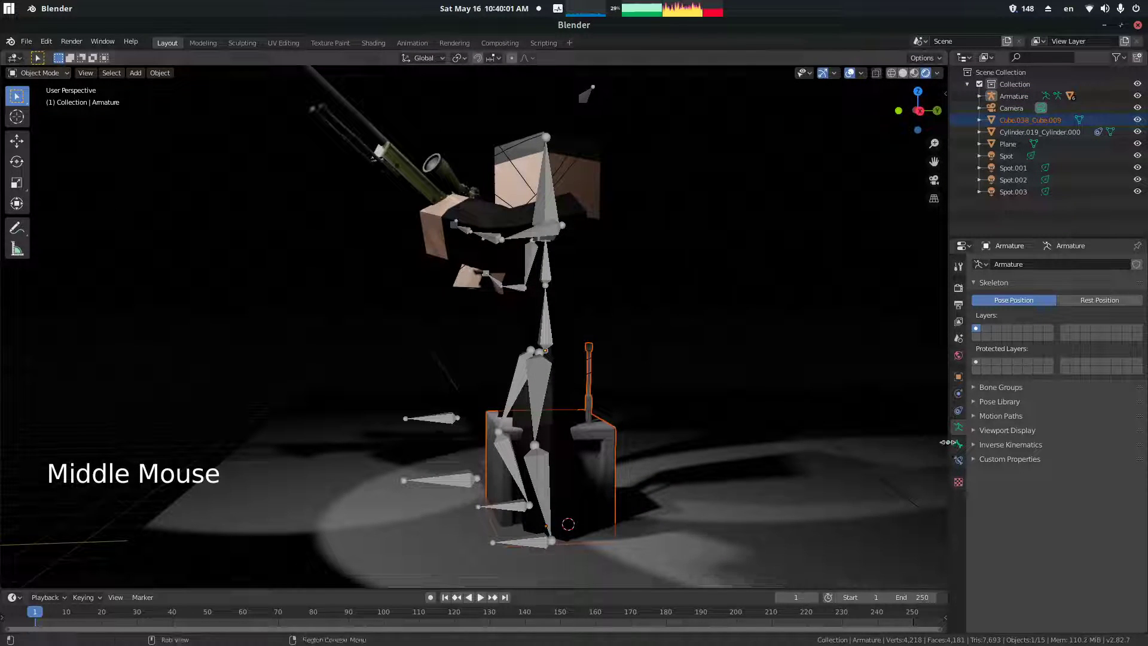
- Add a Child Of object constraint to the armature and look through its list of possible targets
{"action": "left_click", "coordinate": [959, 411]}
{"action": "left_click", "coordinate": [1016, 266]}
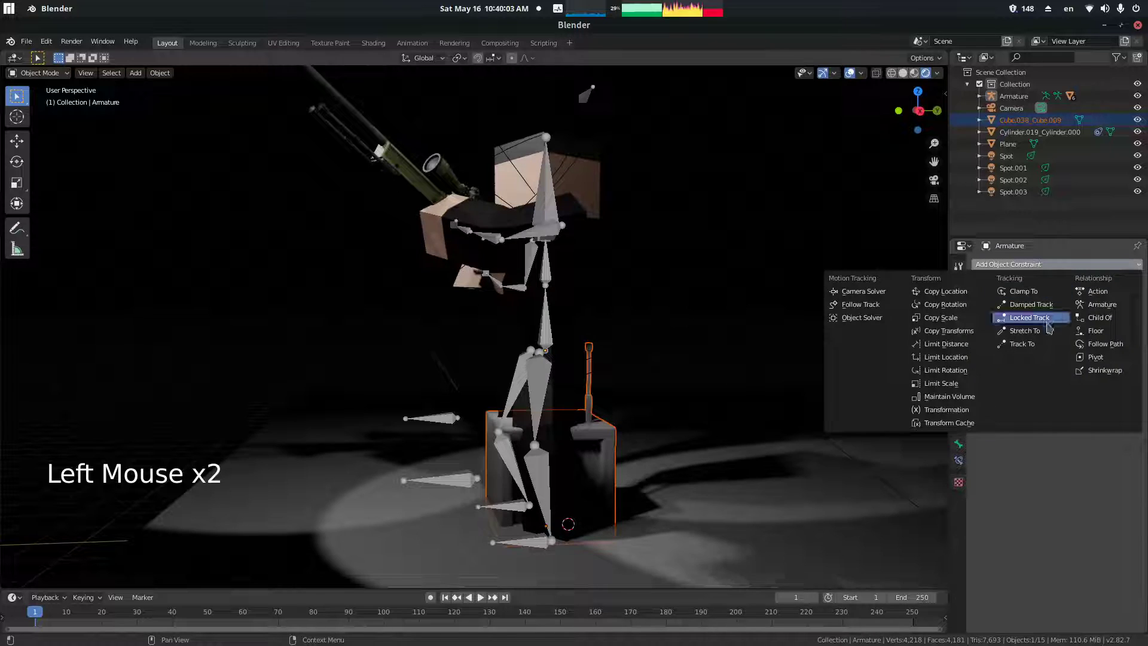
{"action": "left_click", "coordinate": [1100, 316]}
{"action": "left_click", "coordinate": [1043, 303]}
{"action": "left_click", "coordinate": [1043, 305]}
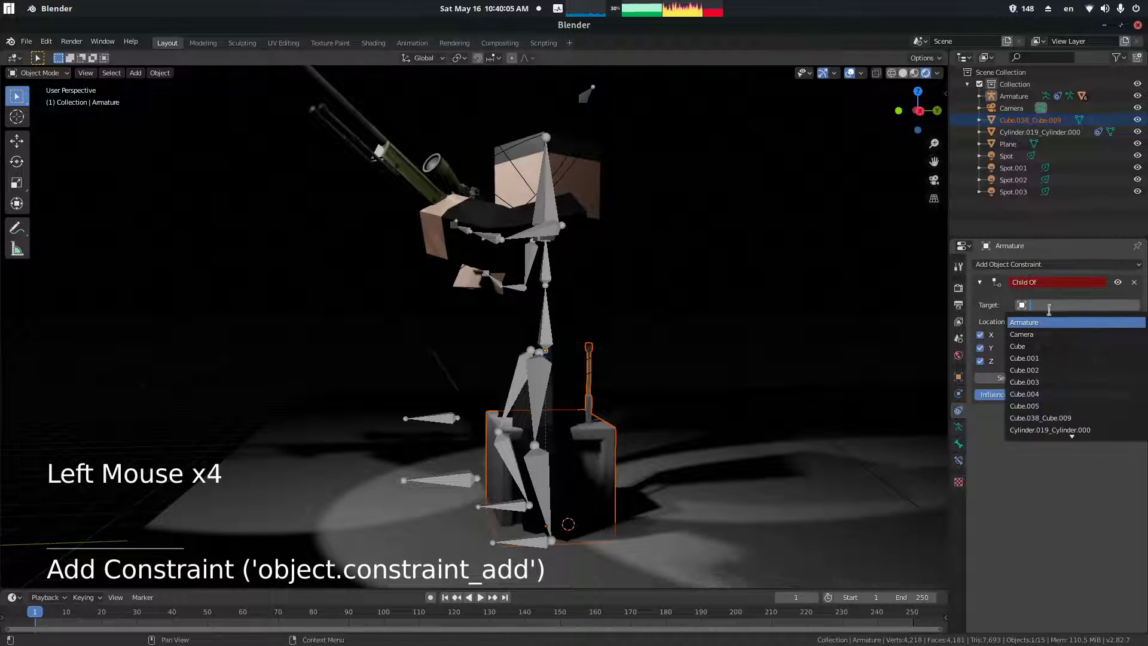
{"action": "left_click", "coordinate": [1045, 305]}
{"action": "left_click", "coordinate": [1045, 306]}
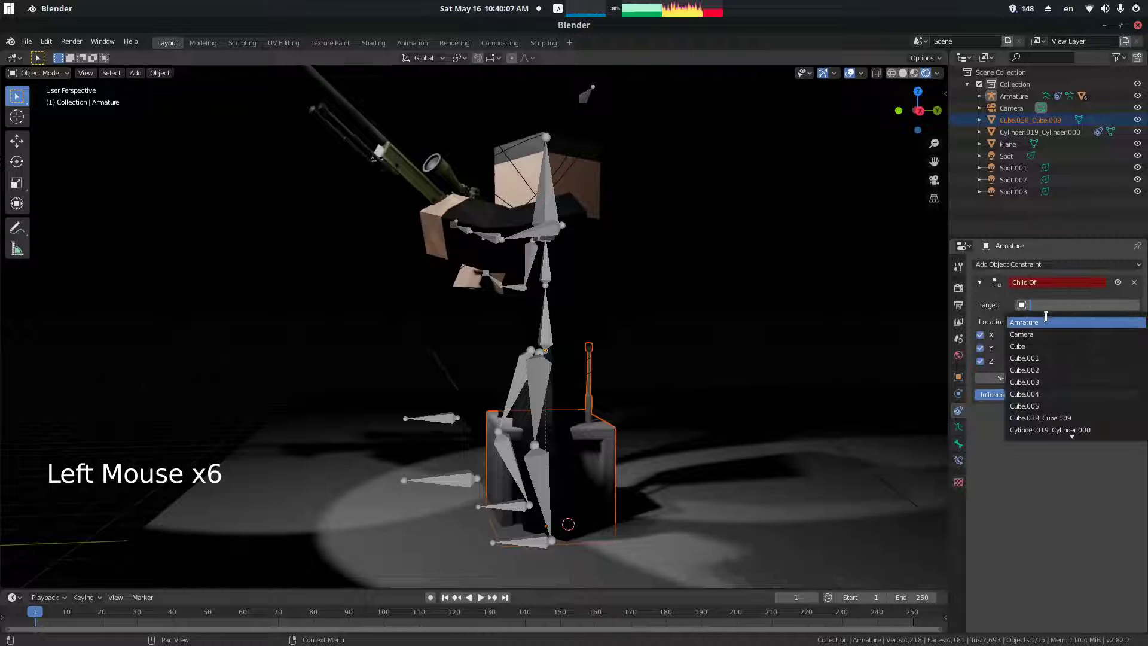
- Give the imported hat a Child Of constraint targeting the Armature and its head bone
{"action": "right_click", "coordinate": [577, 431]}
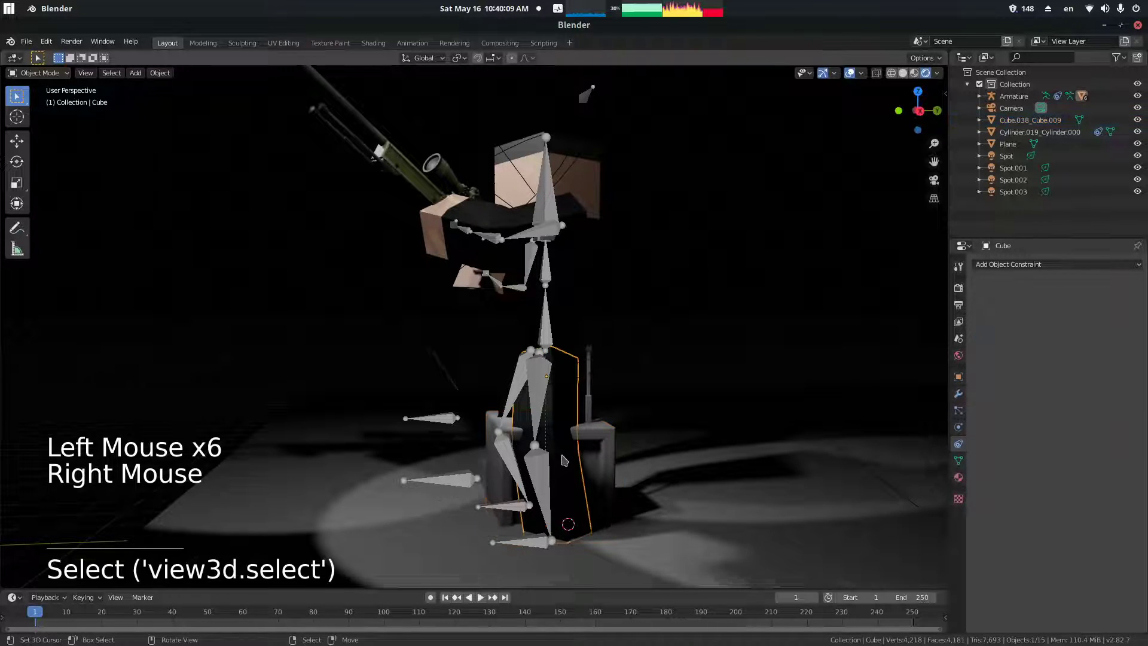
{"action": "right_click", "coordinate": [584, 447]}
{"action": "left_click", "coordinate": [1017, 264]}
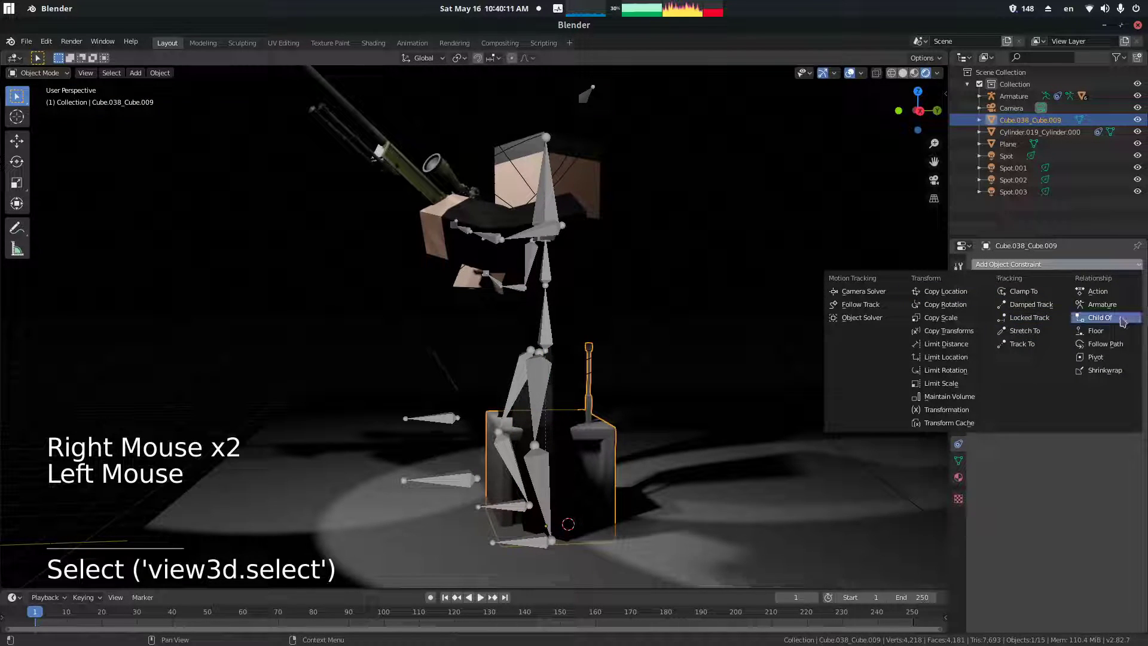
{"action": "left_click", "coordinate": [1040, 288]}
{"action": "left_click", "coordinate": [1041, 307]}
{"action": "left_click", "coordinate": [1043, 332]}
{"action": "left_click", "coordinate": [1048, 303]}
{"action": "left_click", "coordinate": [1038, 330]}
{"action": "left_click", "coordinate": [1048, 306]}
{"action": "left_click", "coordinate": [1051, 320]}
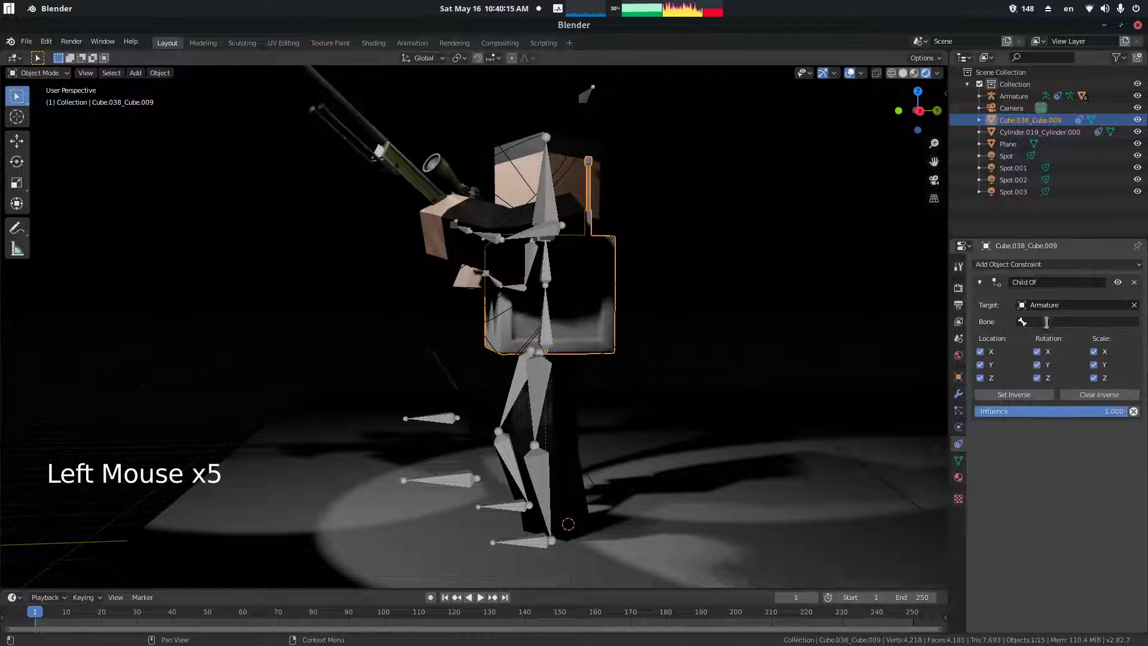
{"action": "left_click", "coordinate": [1046, 322]}
{"action": "left_click", "coordinate": [1037, 374]}
- Activate the Transform tool on the hat in material preview and set the object gizmo orientation to Local
{"action": "middle_click_drag", "start_coordinate": [686, 334], "coordinate": [714, 335]}
{"action": "left_click", "coordinate": [958, 376]}
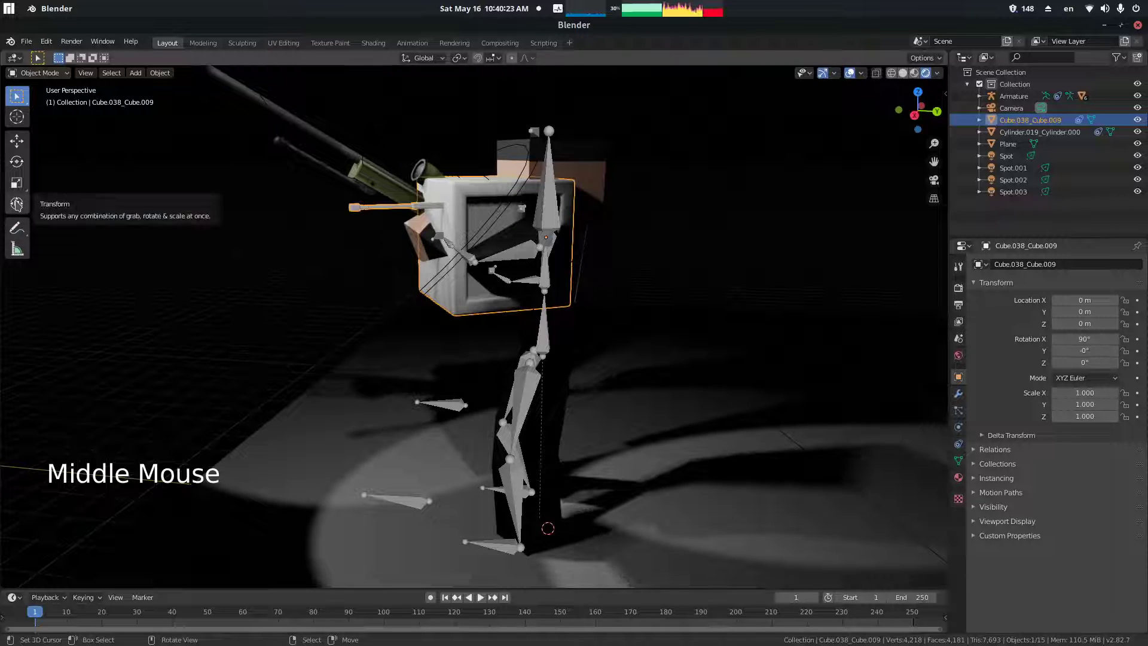
{"action": "left_click", "coordinate": [17, 204]}
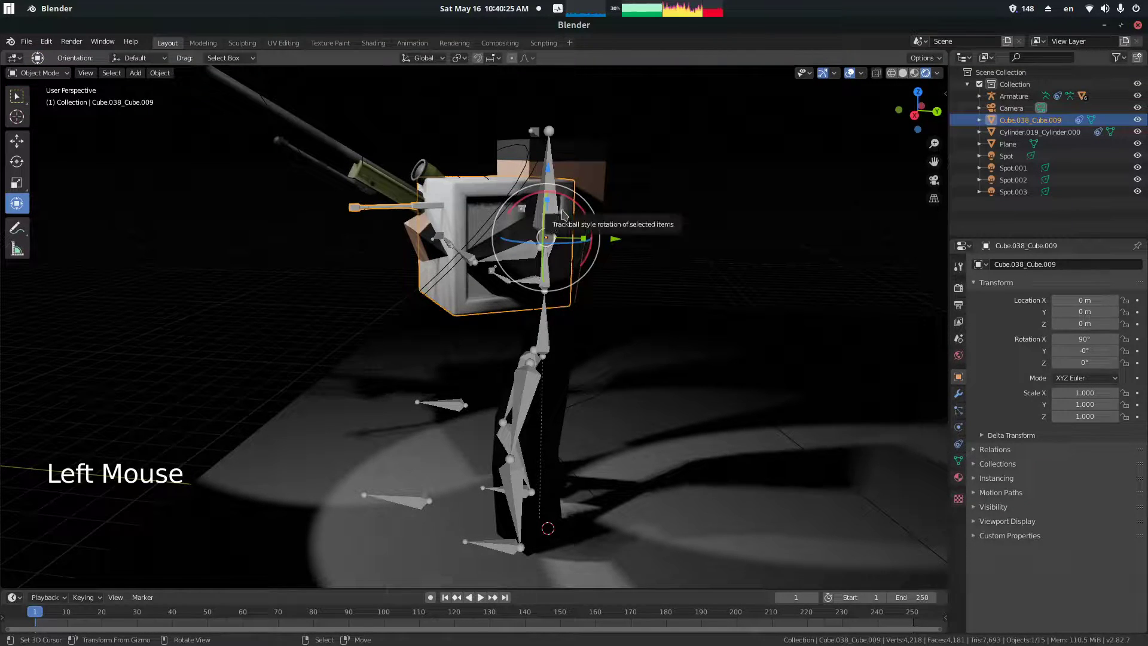
{"action": "key", "text": "z"}
{"action": "middle_click_drag", "start_coordinate": [553, 318], "coordinate": [418, 287]}
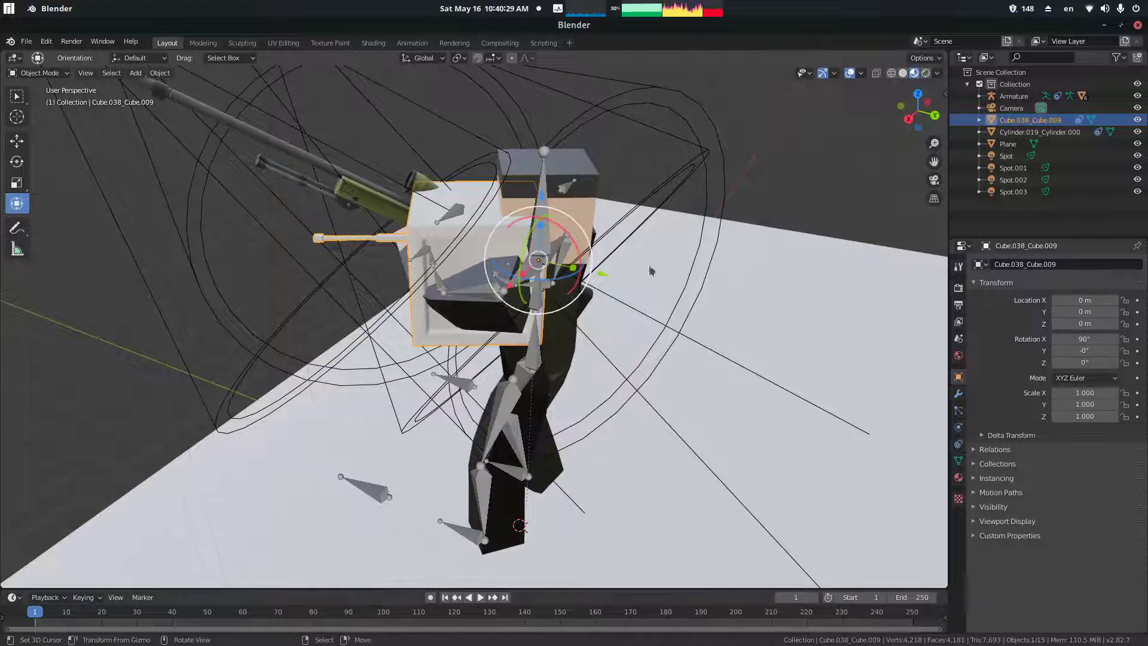
{"action": "left_click", "coordinate": [836, 73]}
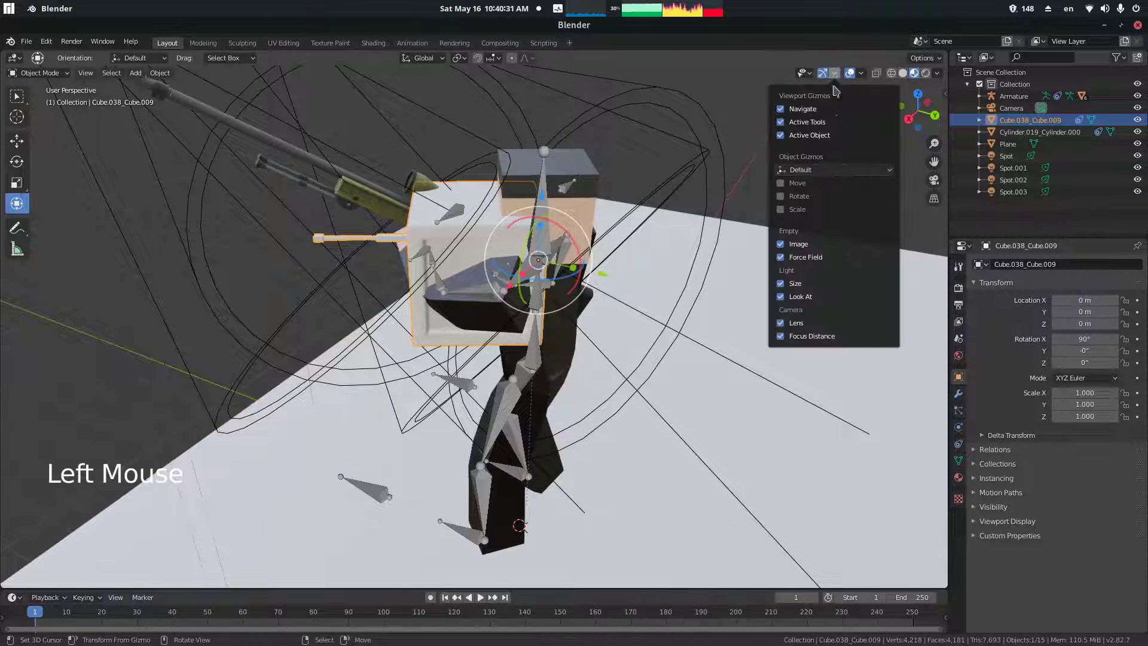
{"action": "left_click", "coordinate": [842, 172]}
{"action": "left_click", "coordinate": [801, 216]}
- Try to rotate the hat about its local X axis and undo the rotation
{"action": "middle_click_drag", "start_coordinate": [801, 215], "coordinate": [620, 189]}
{"action": "key", "text": "r"}
{"action": "key", "text": "x"}
{"action": "key", "text": "x"}
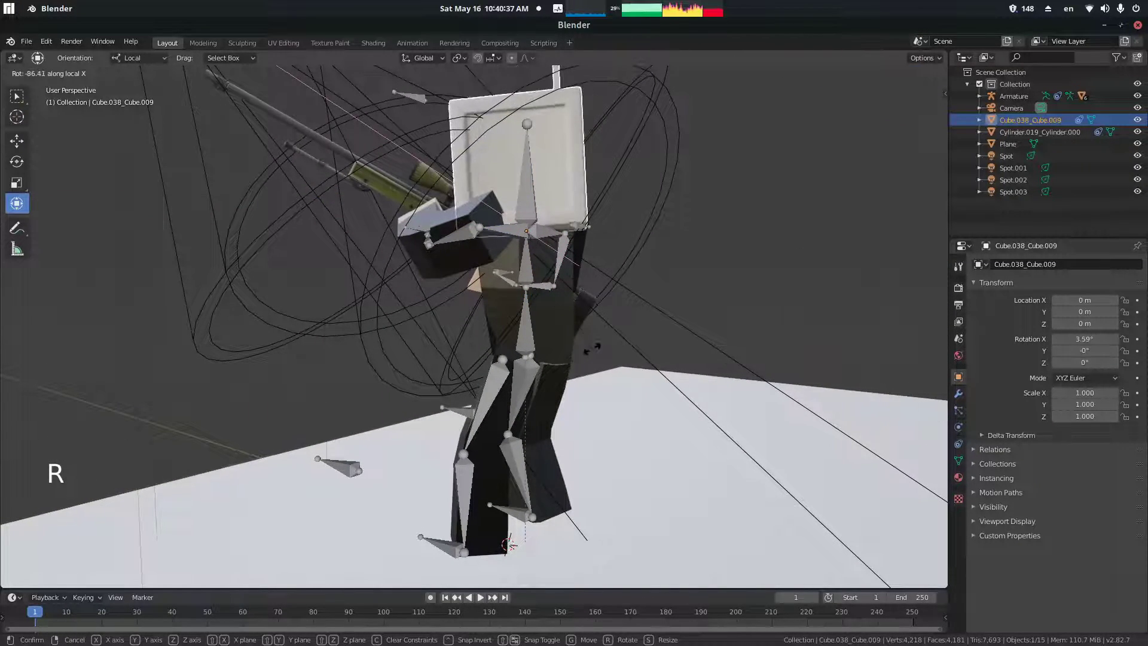
{"action": "left_click", "coordinate": [596, 348]}
{"action": "key", "text": "ctrl+z"}
- Rotate the hat upright to 0° X rotation and turn it -90° about the global Z axis
{"action": "key", "text": "r"}
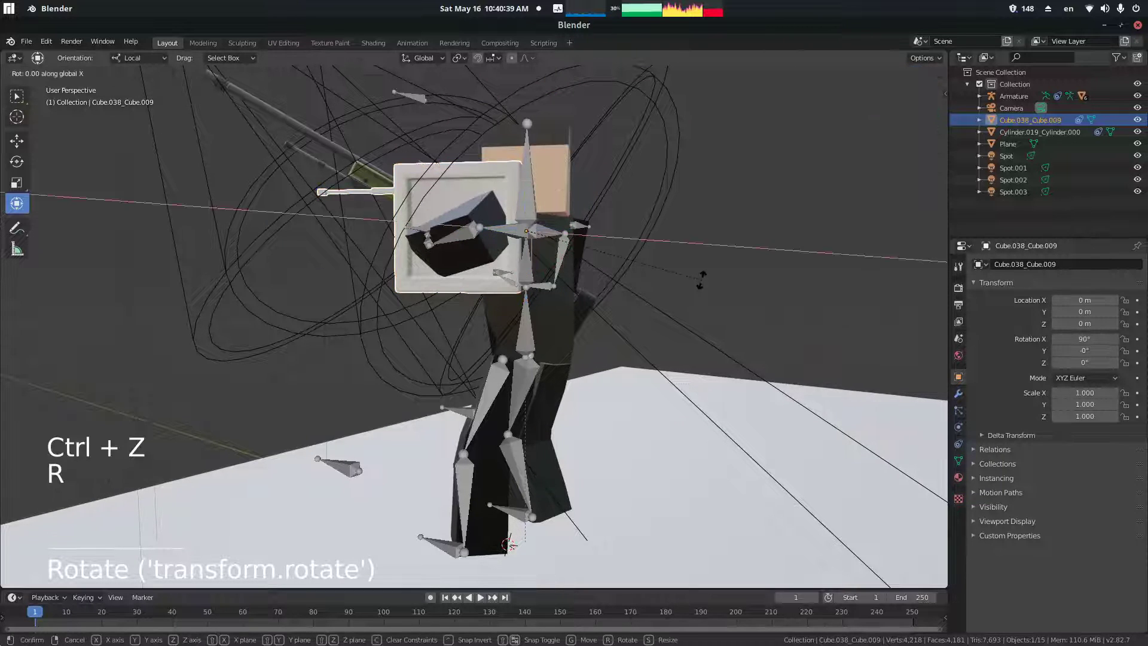
{"action": "left_click", "coordinate": [704, 285]}
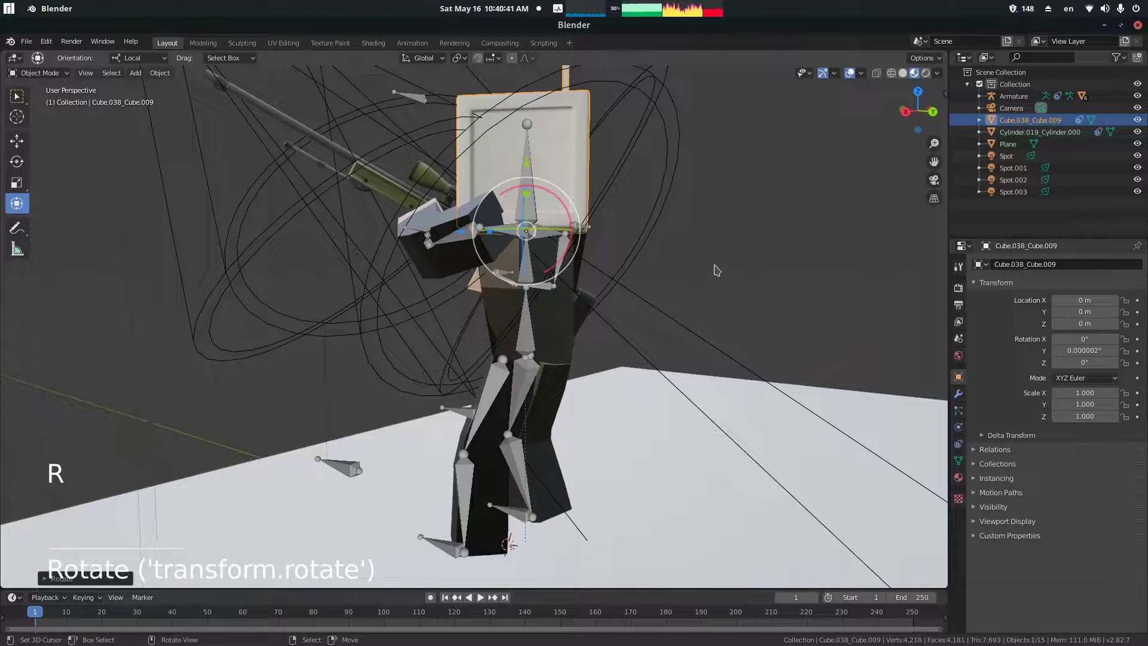
{"action": "key", "text": "r"}
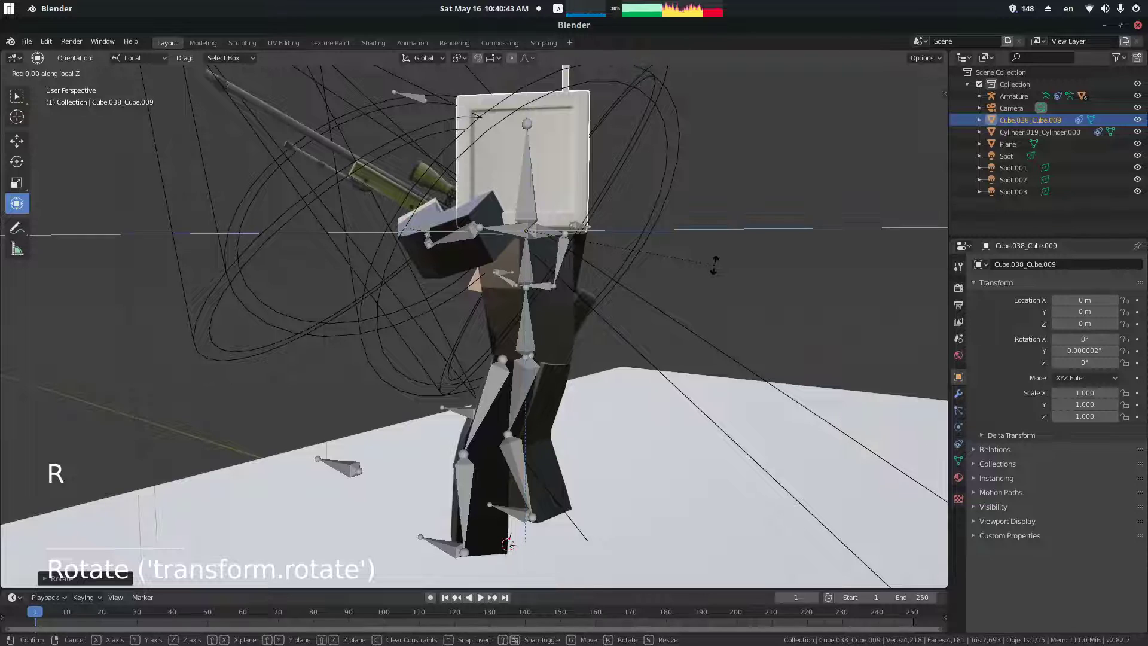
{"action": "type", "text": "90"}
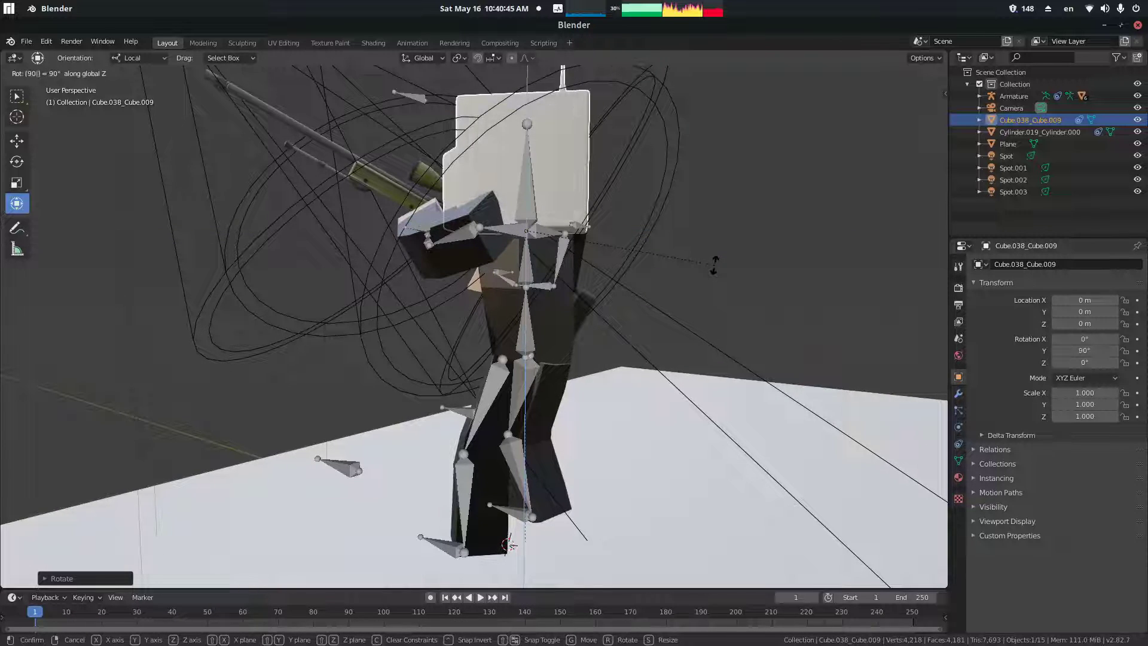
{"action": "type", "text": "-"}
{"action": "key", "text": "Return"}
- Switch the viewport to rendered shading and check the hat's orientation on the character
{"action": "middle_click_drag", "start_coordinate": [741, 270], "coordinate": [831, 361]}
{"action": "key", "text": "z"}
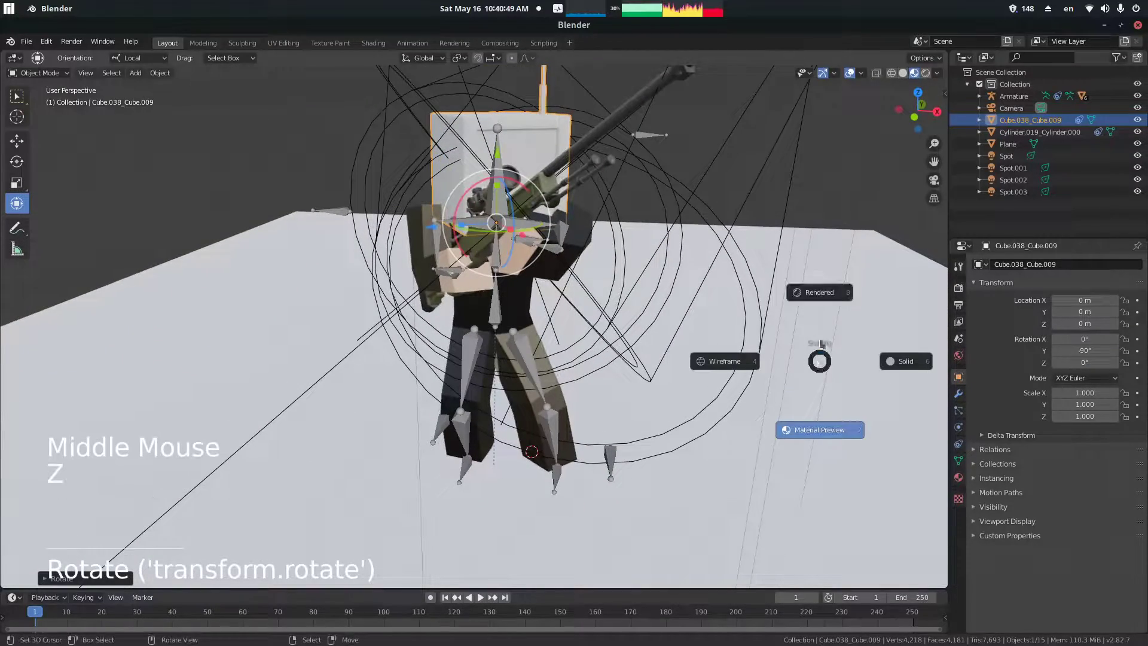
{"action": "left_click", "coordinate": [819, 292]}
{"action": "middle_click_drag", "start_coordinate": [825, 251], "coordinate": [635, 185]}
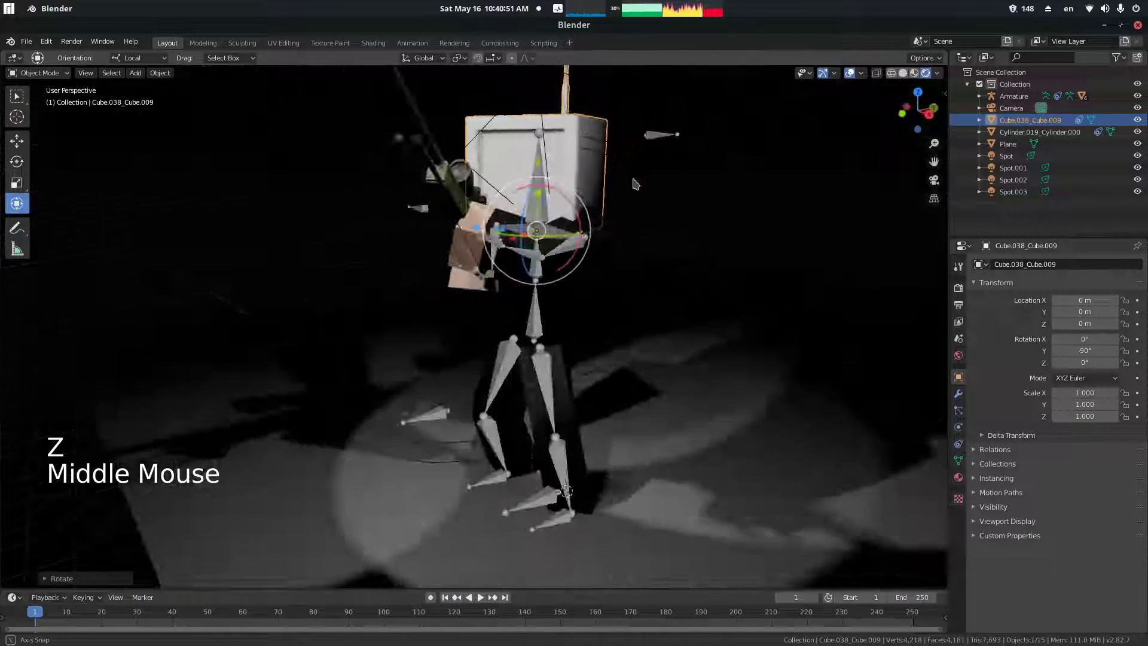
- In the Shading workspace, add an Image Texture node to the hat's material None.001
{"action": "left_click", "coordinate": [373, 43]}
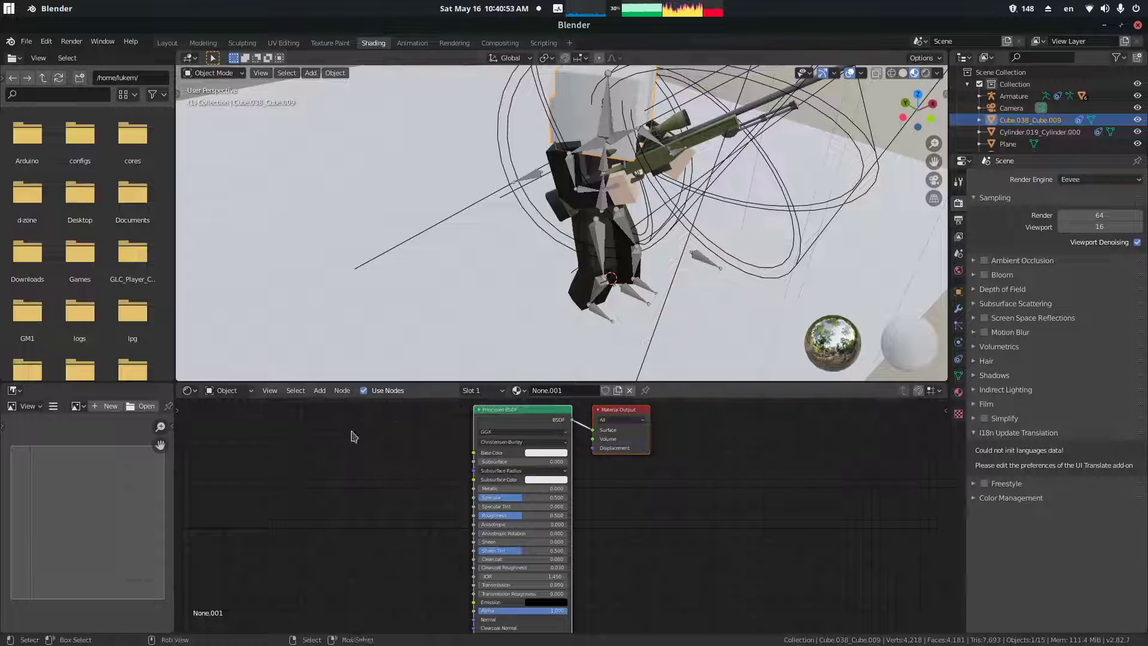
{"action": "key", "text": "shift+a"}
{"action": "left_click", "coordinate": [356, 429]}
{"action": "type", "text": "image"}
{"action": "key", "text": "Return"}
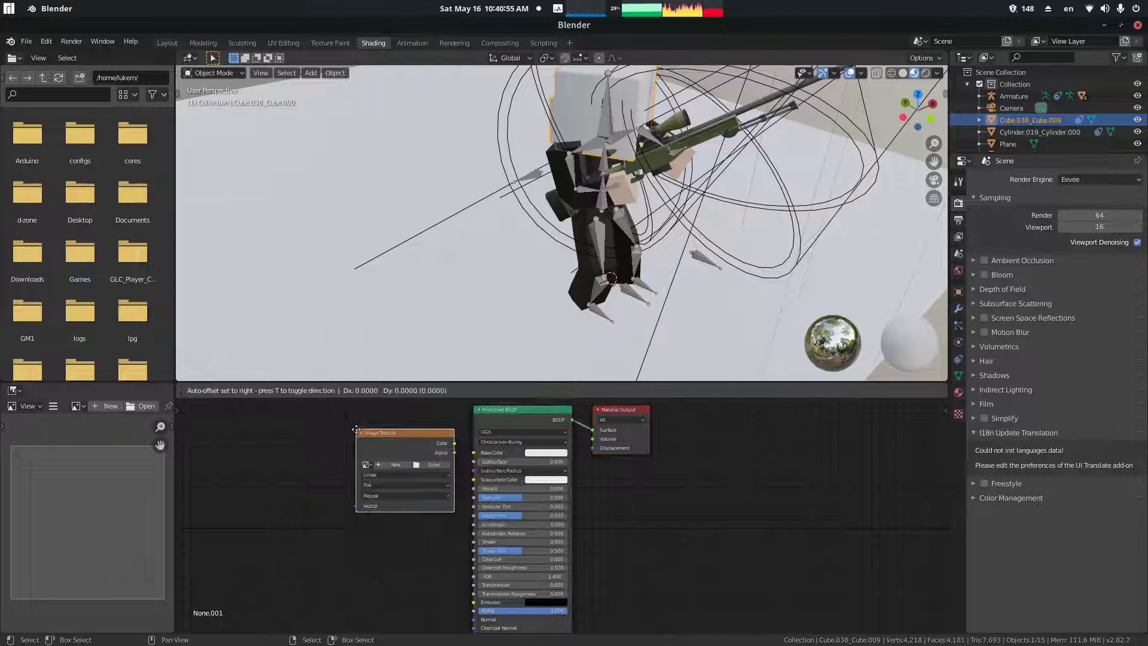
{"action": "left_click", "coordinate": [356, 428]}
- Load 32_4.png from the hats folder into the Image Texture node and connect its Color to Base Color
{"action": "left_click", "coordinate": [425, 467]}
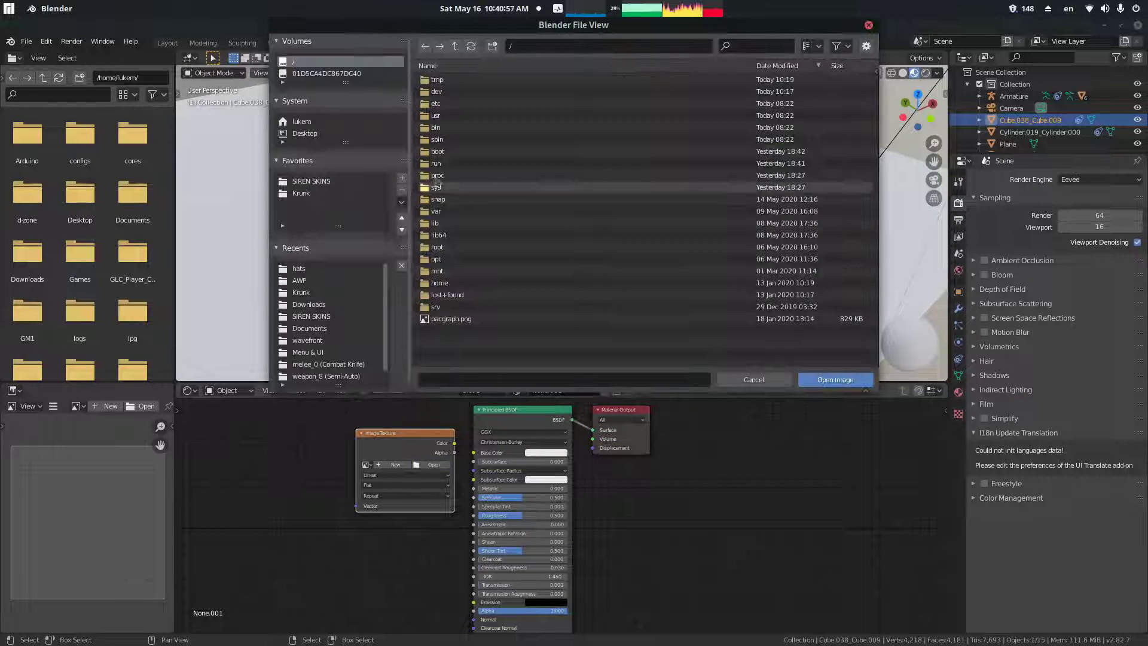
{"action": "left_click", "coordinate": [338, 268]}
{"action": "scroll", "coordinate": [488, 268], "scroll_direction": "down", "scroll_amount": 15}
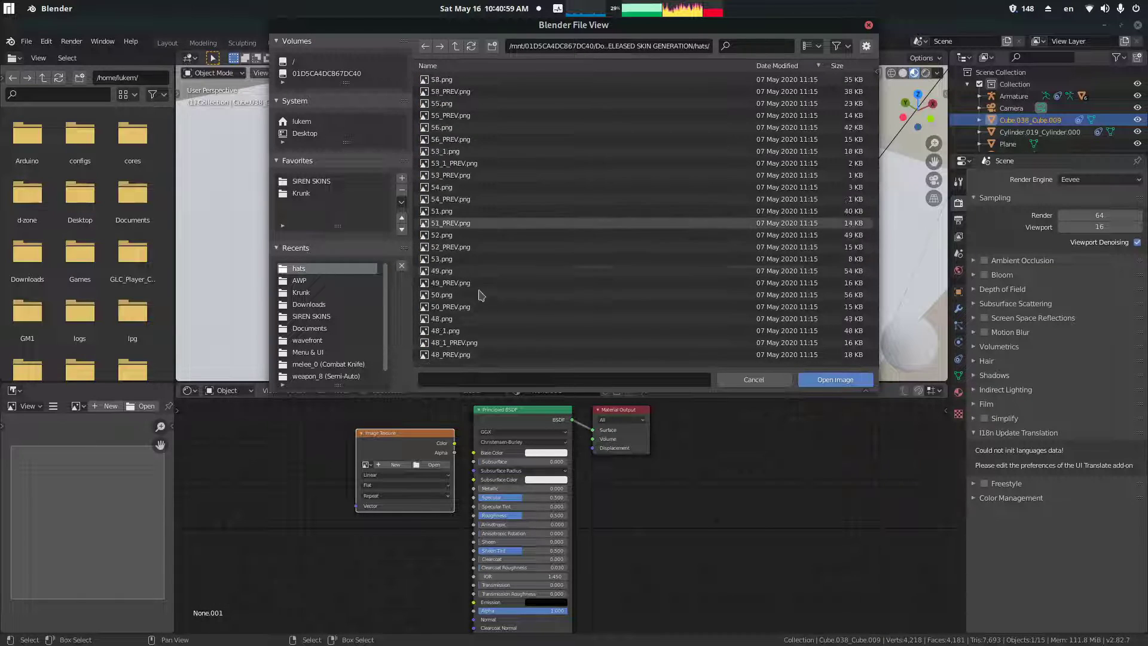
{"action": "scroll", "coordinate": [473, 291], "scroll_direction": "down", "scroll_amount": 3}
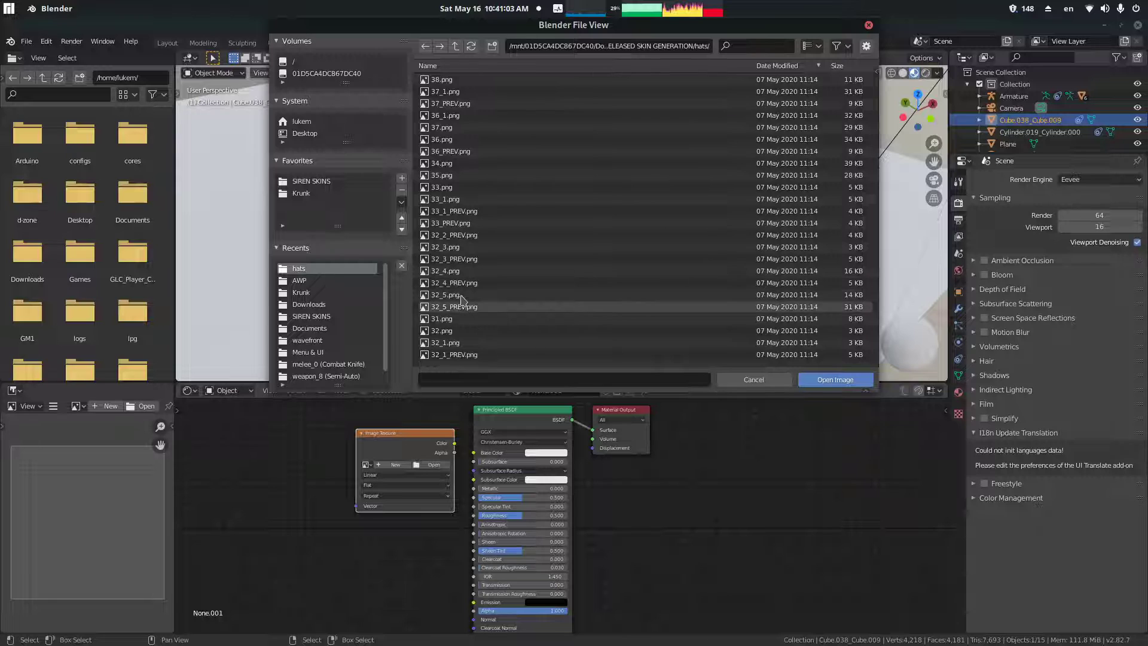
{"action": "double_click", "coordinate": [462, 271]}
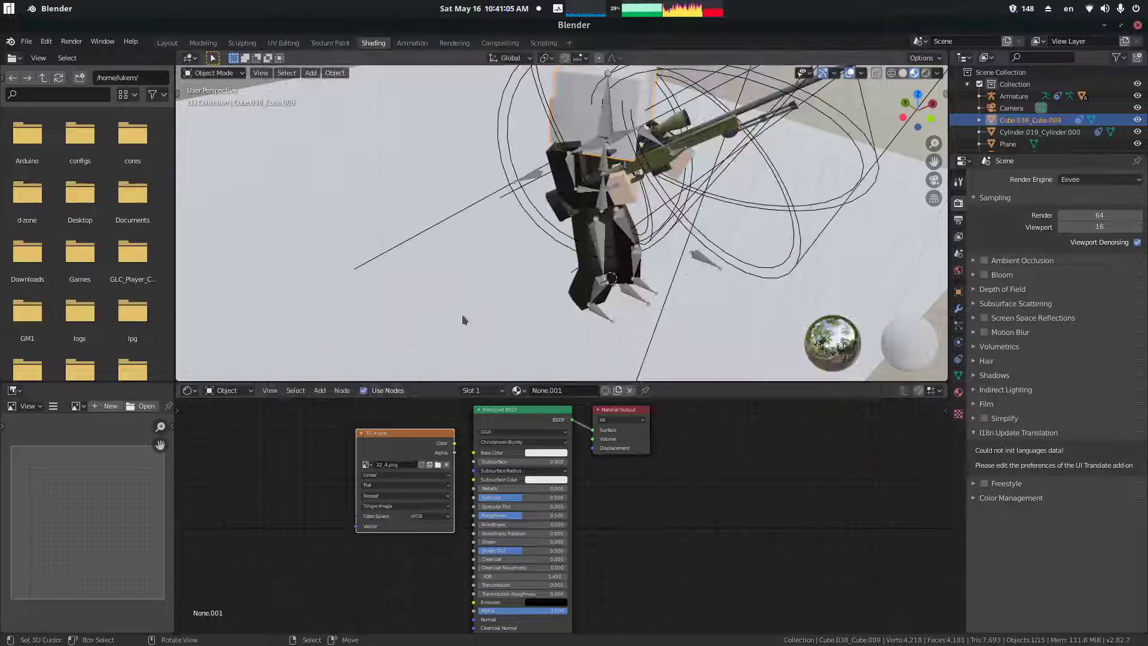
{"action": "left_click_drag", "start_coordinate": [435, 435], "coordinate": [473, 452]}
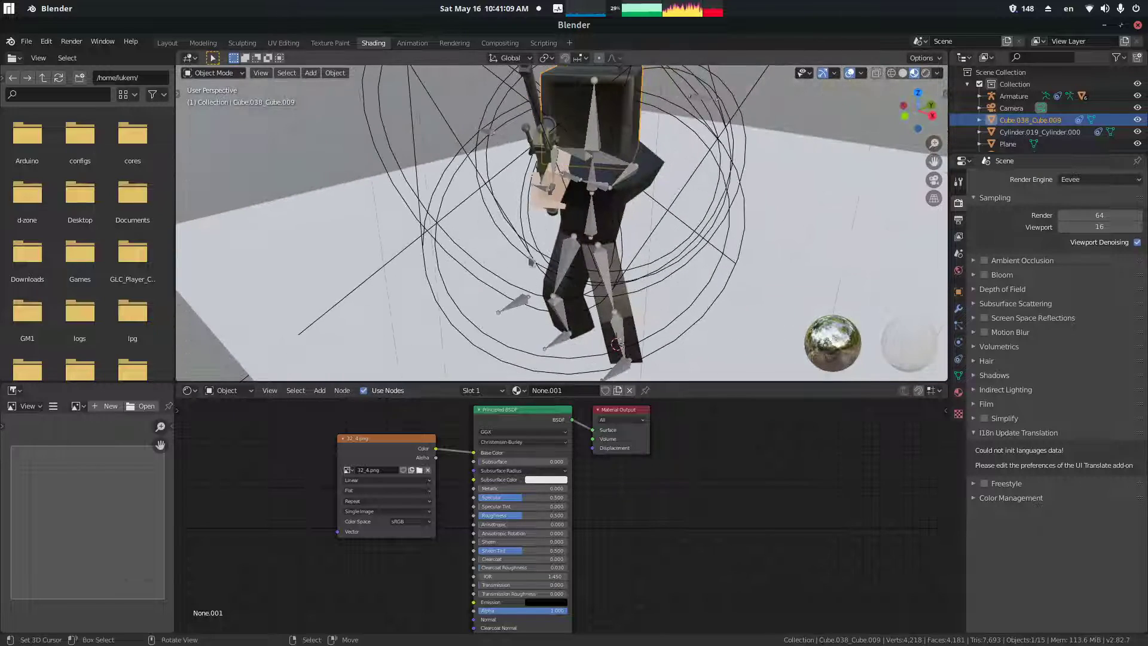
- Replace the hat's texture image with 32_5.png and check it on the model from another side
{"action": "left_click", "coordinate": [419, 471]}
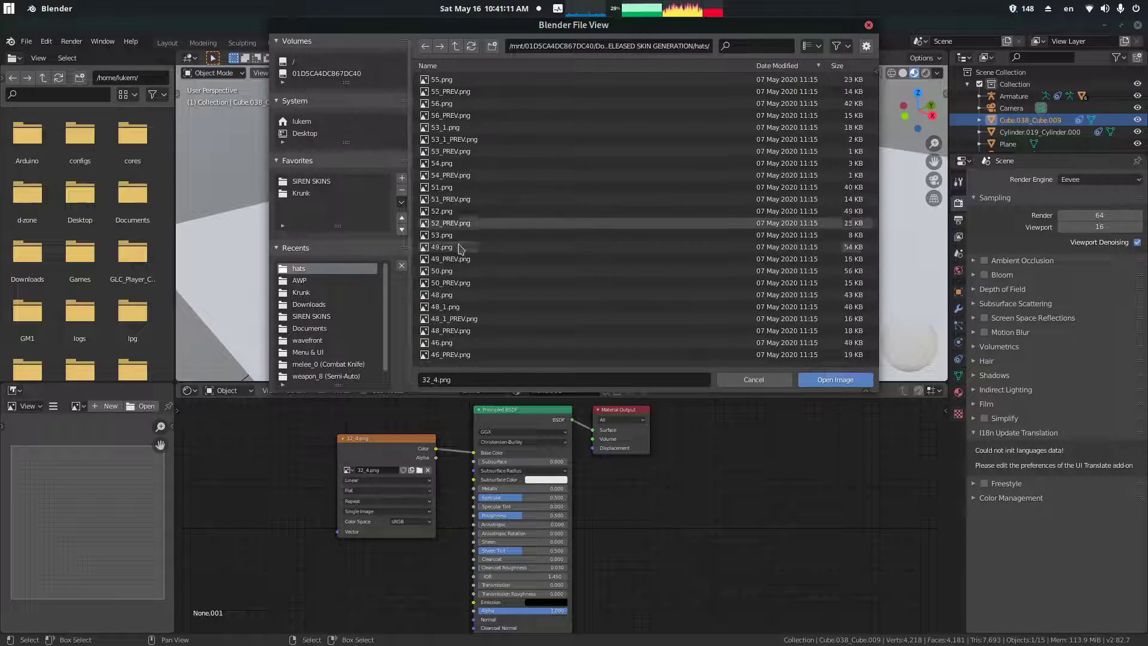
{"action": "scroll", "coordinate": [466, 272], "scroll_direction": "down", "scroll_amount": 5}
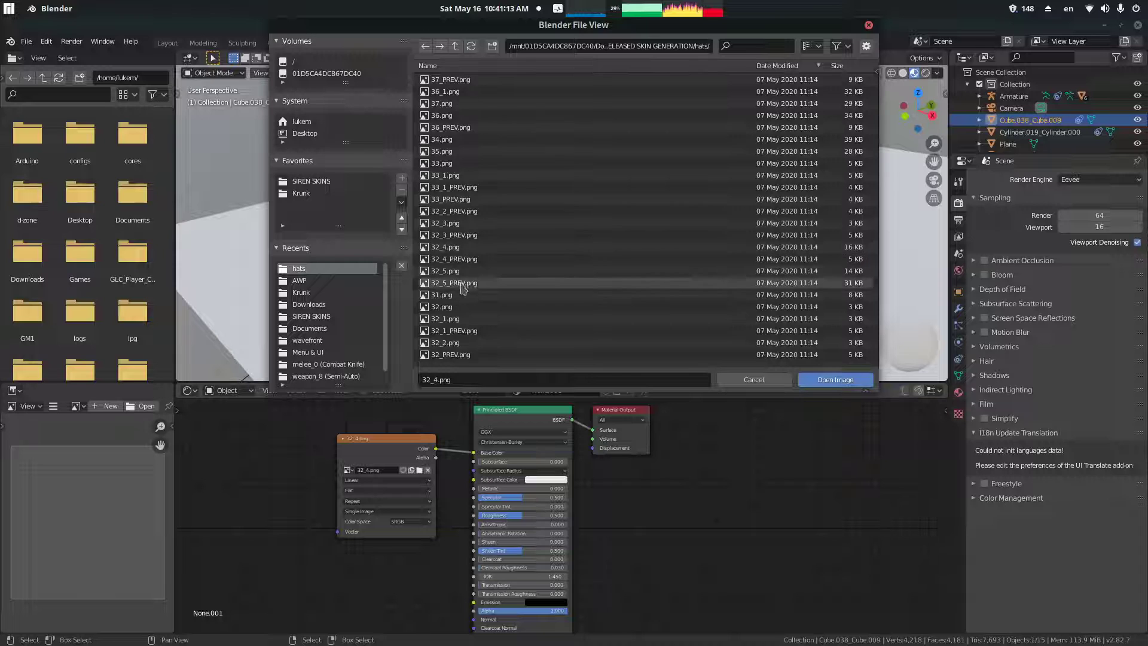
{"action": "double_click", "coordinate": [449, 175]}
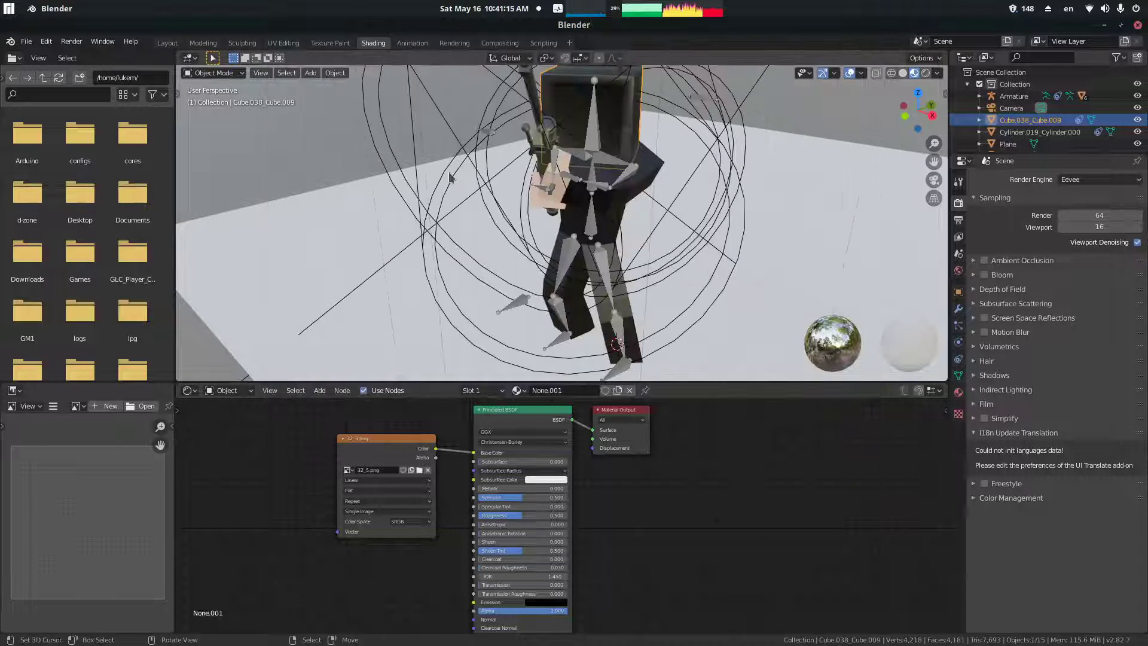
{"action": "middle_click_drag", "start_coordinate": [620, 190], "coordinate": [423, 203]}
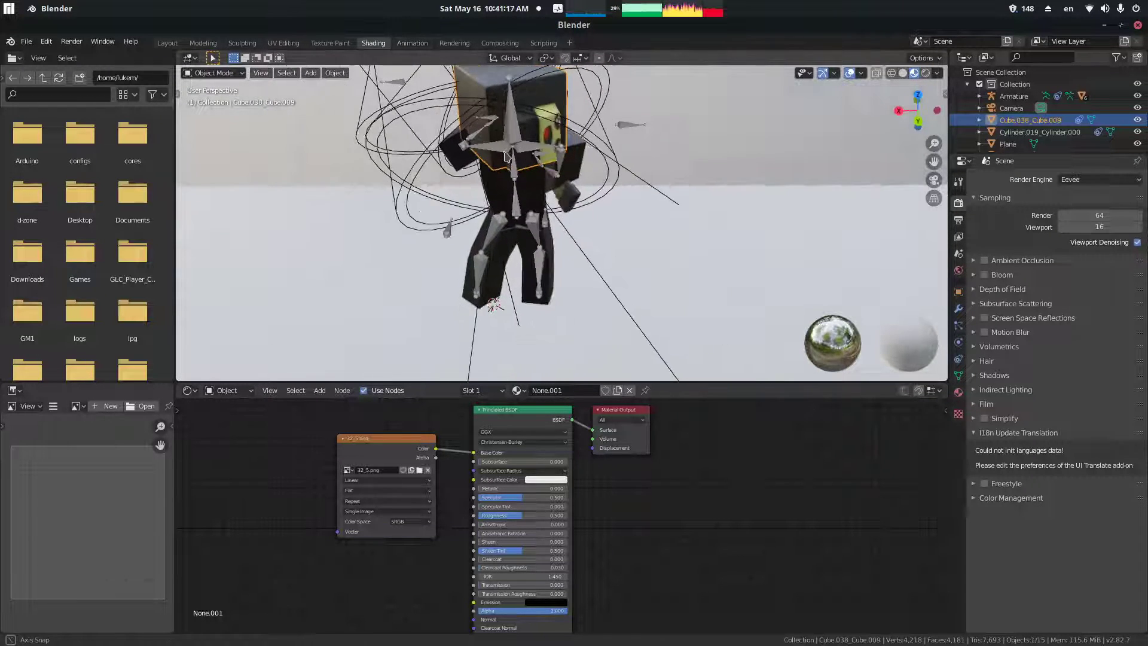
- Replace the hat's texture image with 32.png from the hats folder and check it from the front of the model
{"action": "left_click", "coordinate": [421, 471]}
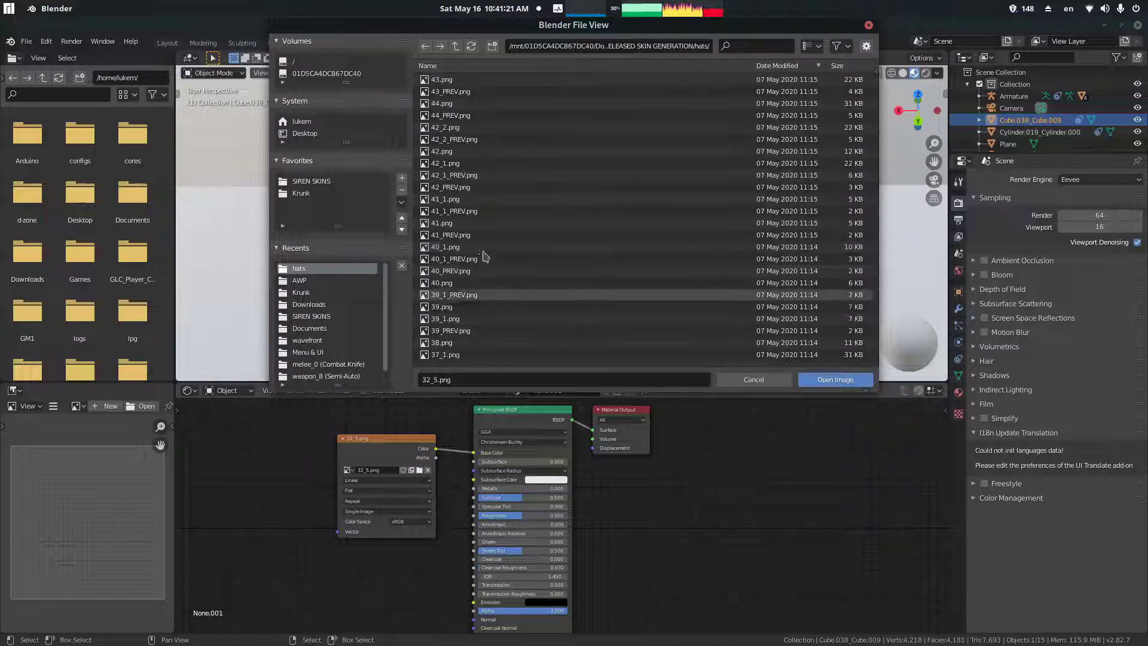
{"action": "scroll", "coordinate": [448, 170], "scroll_direction": "down", "scroll_amount": 10}
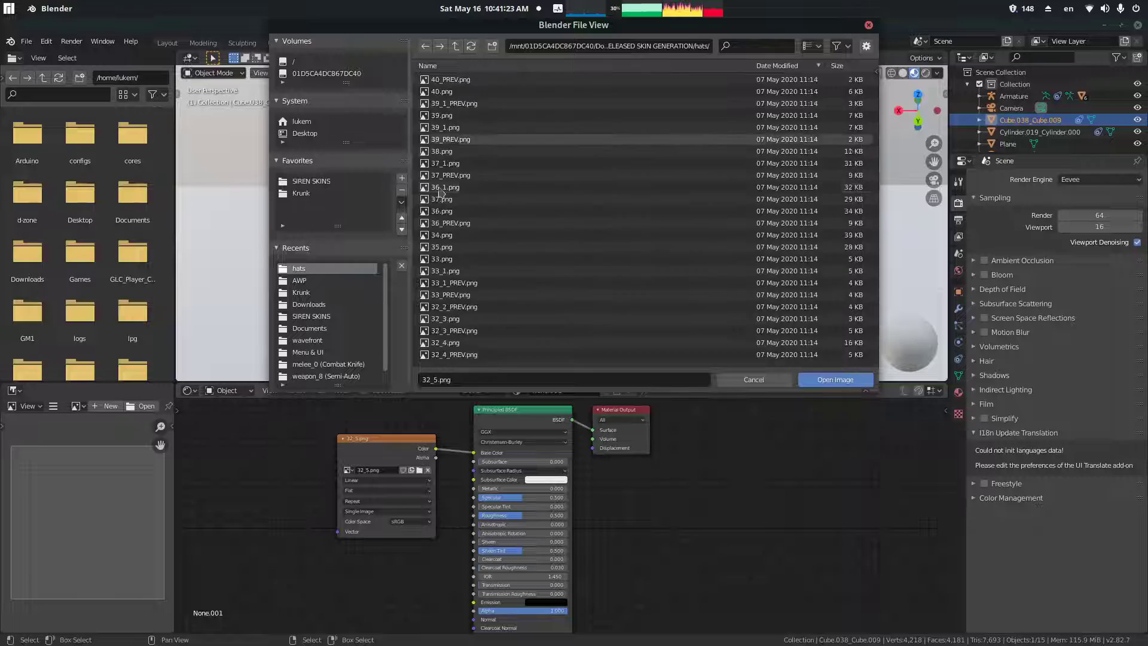
{"action": "double_click", "coordinate": [446, 282]}
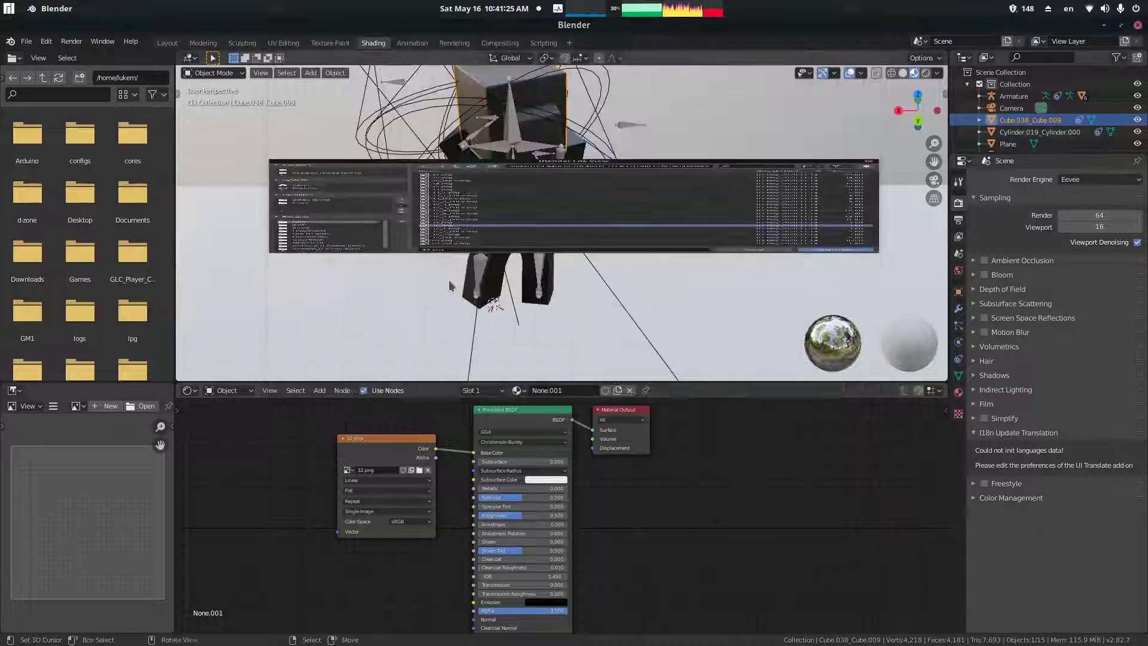
{"action": "middle_click_drag", "start_coordinate": [586, 227], "coordinate": [651, 191]}
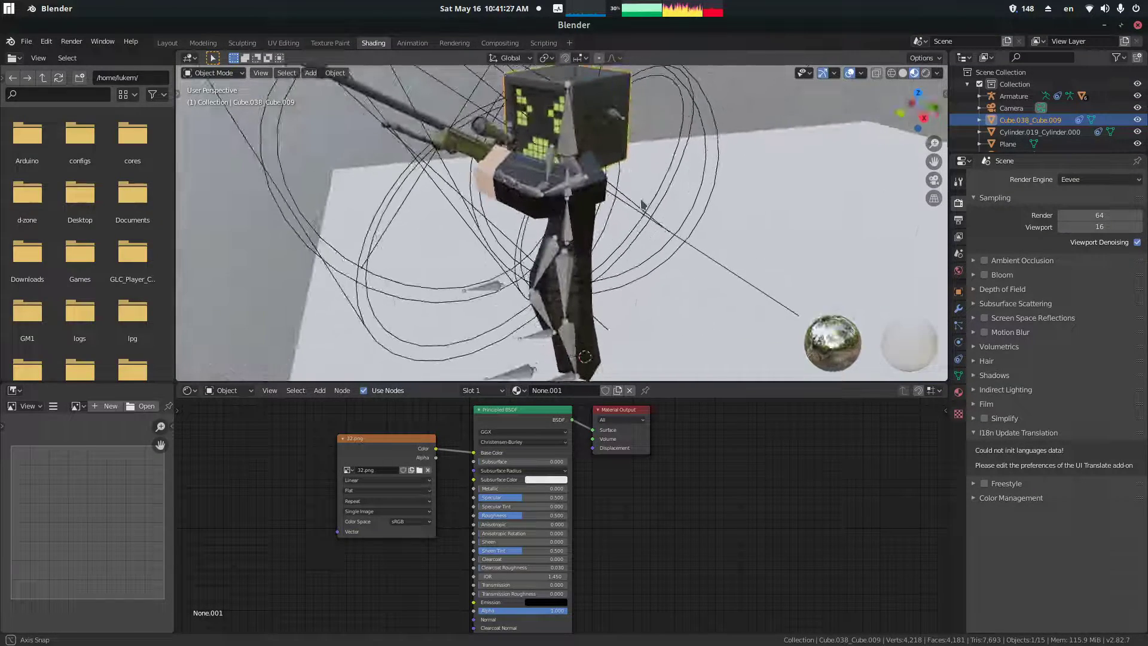
- In the Layout workspace, resize the hat to a scale of about 0.938 so it fits the character's head
{"action": "left_click", "coordinate": [167, 42]}
{"action": "middle_click_drag", "start_coordinate": [573, 251], "coordinate": [547, 165]}
{"action": "key", "text": "s"}
{"action": "left_click", "coordinate": [593, 245]}
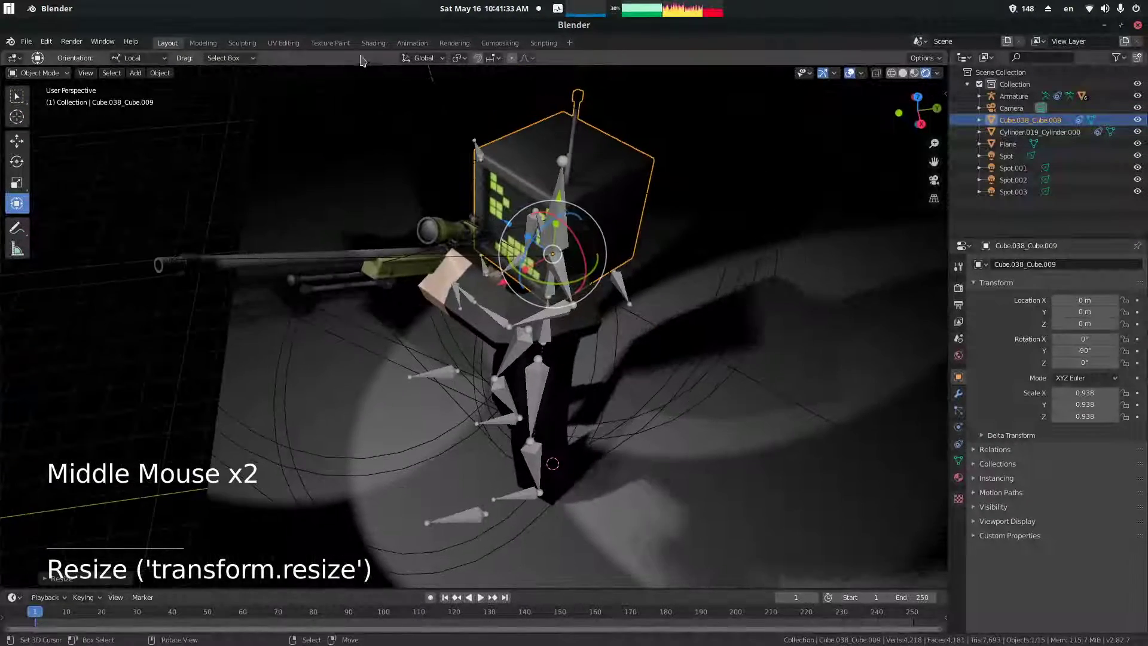
- Enable Ambient Occlusion, Bloom and Screen Space Reflections in the Eevee render settings
{"action": "left_click", "coordinate": [959, 287]}
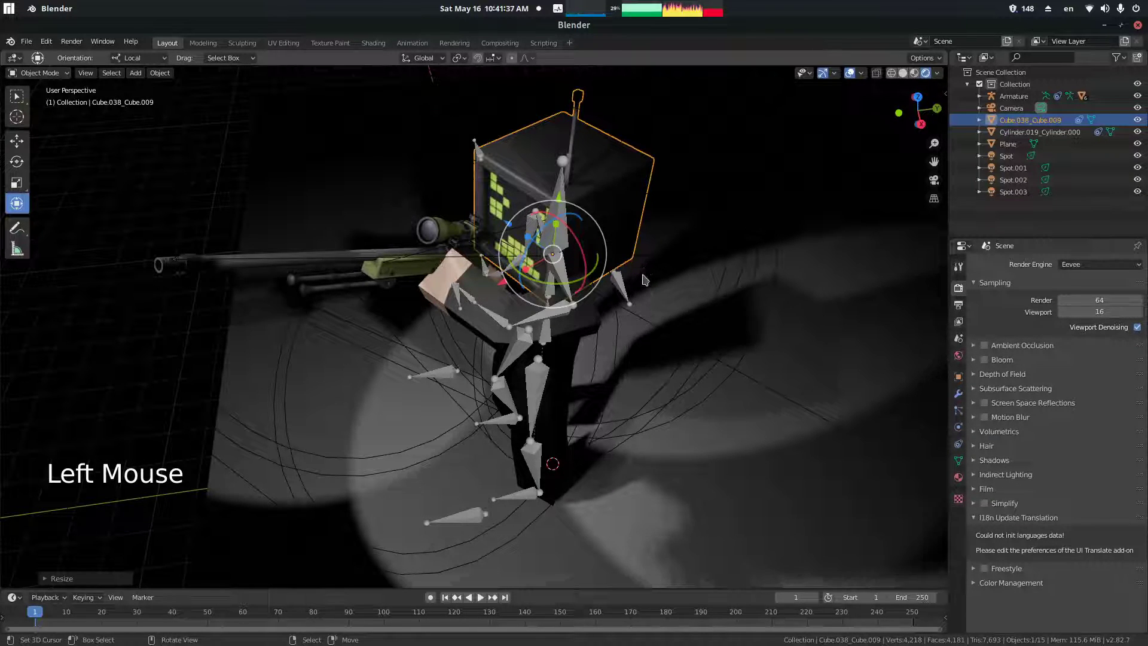
{"action": "middle_click_drag", "start_coordinate": [592, 189], "coordinate": [611, 156]}
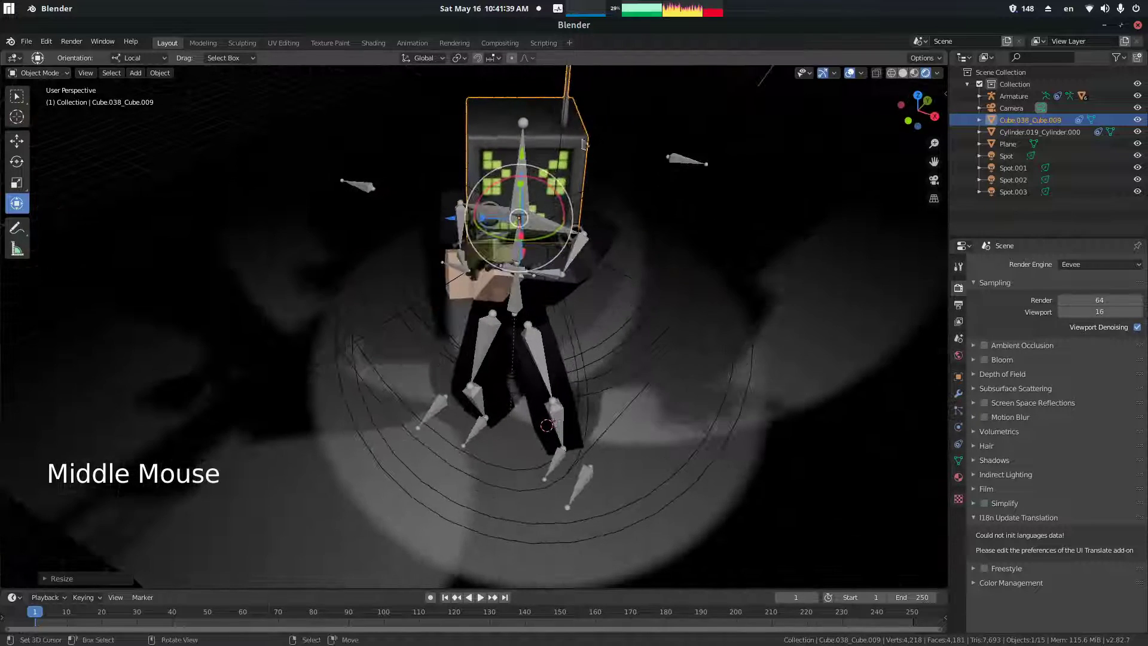
{"action": "left_click", "coordinate": [984, 346]}
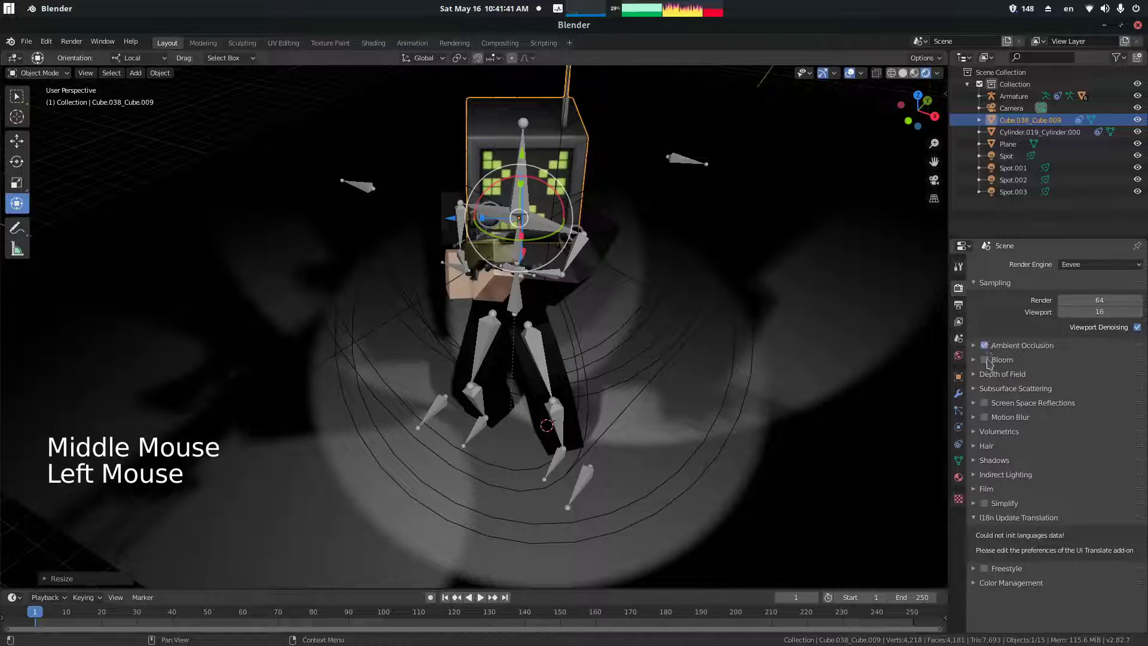
{"action": "left_click", "coordinate": [984, 360]}
{"action": "left_click", "coordinate": [984, 403]}
{"action": "middle_click_drag", "start_coordinate": [867, 334], "coordinate": [825, 280]}
{"action": "scroll", "coordinate": [850, 306], "scroll_direction": "up", "scroll_amount": 2}
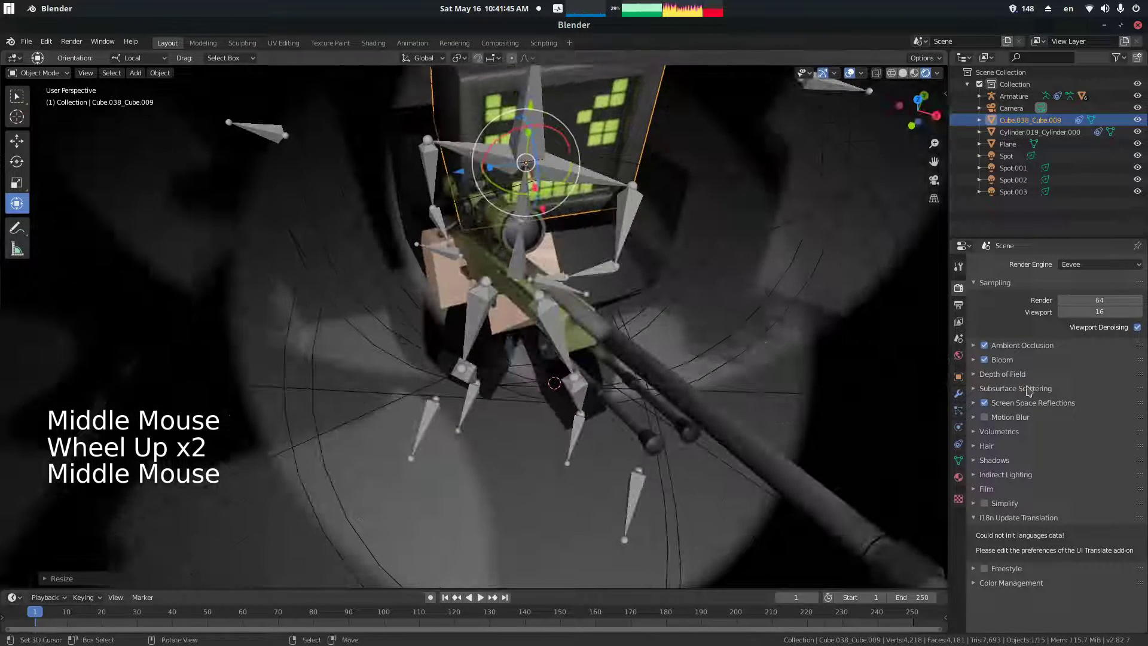
- Compare the rendered character with Ambient Occlusion off and on, examining the hands and legs up close
{"action": "left_click", "coordinate": [984, 345]}
{"action": "left_click", "coordinate": [984, 345]}
{"action": "middle_click_drag", "start_coordinate": [777, 298], "coordinate": [721, 280]}
{"action": "scroll", "coordinate": [721, 280], "scroll_direction": "up", "scroll_amount": 4}
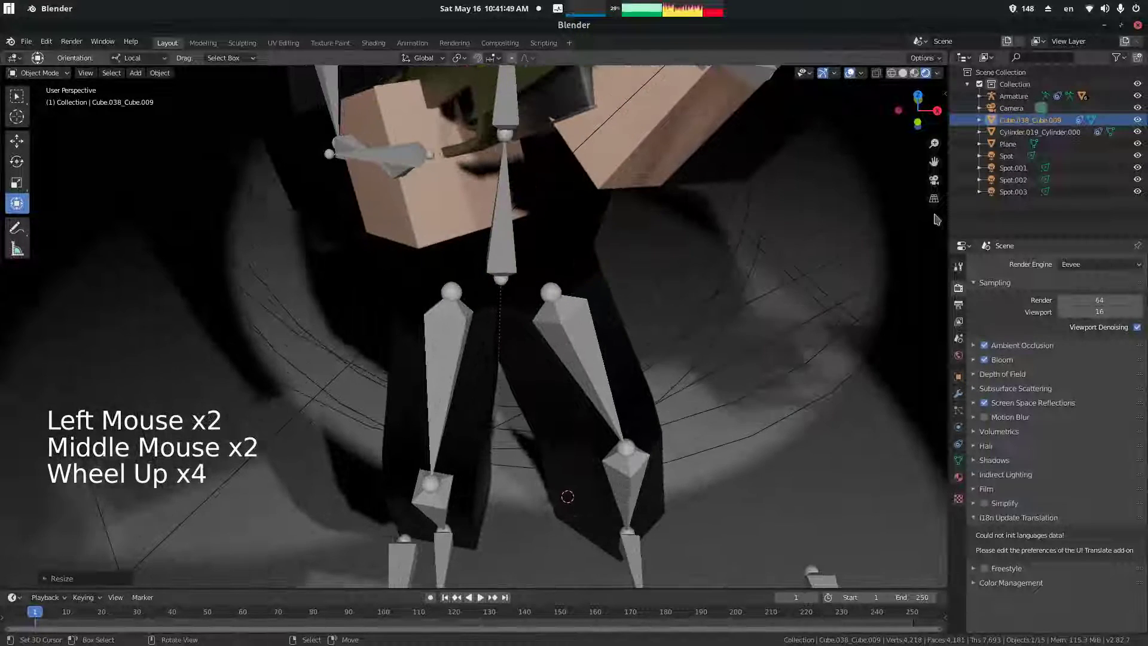
{"action": "left_click", "coordinate": [984, 346]}
{"action": "left_click", "coordinate": [984, 345]}
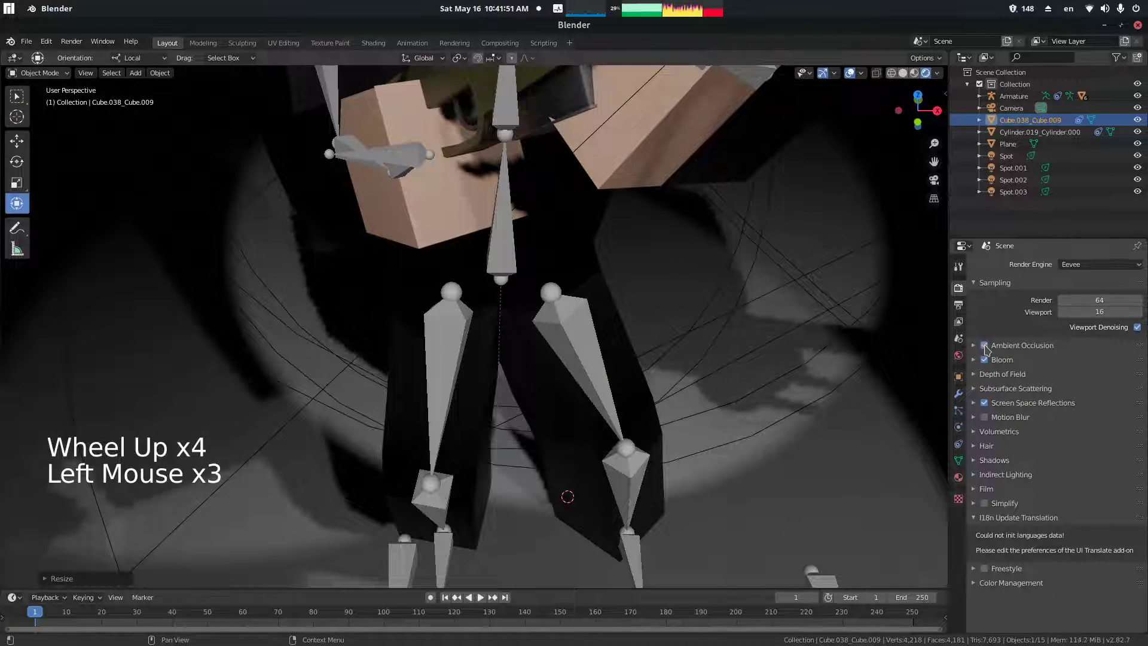
{"action": "left_click", "coordinate": [984, 346]}
{"action": "middle_click_drag", "start_coordinate": [618, 233], "coordinate": [665, 211]}
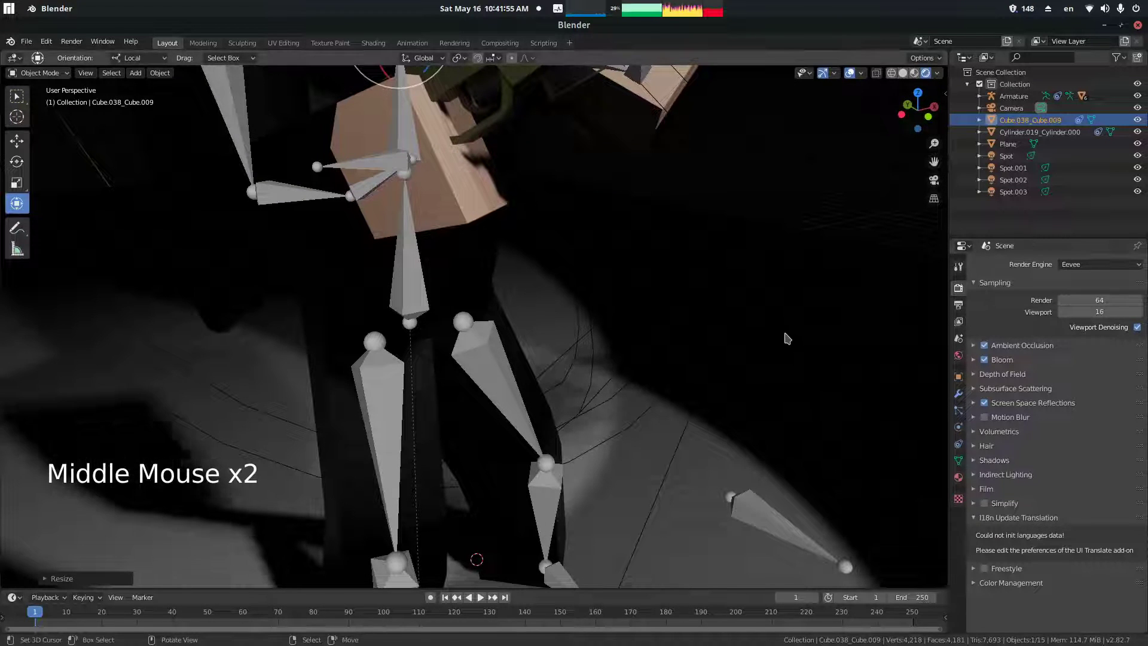
- Switch the viewport to material preview and compare Ambient Occlusion off and on around the torso and rifle
{"action": "key", "text": "z"}
{"action": "left_click", "coordinate": [984, 345]}
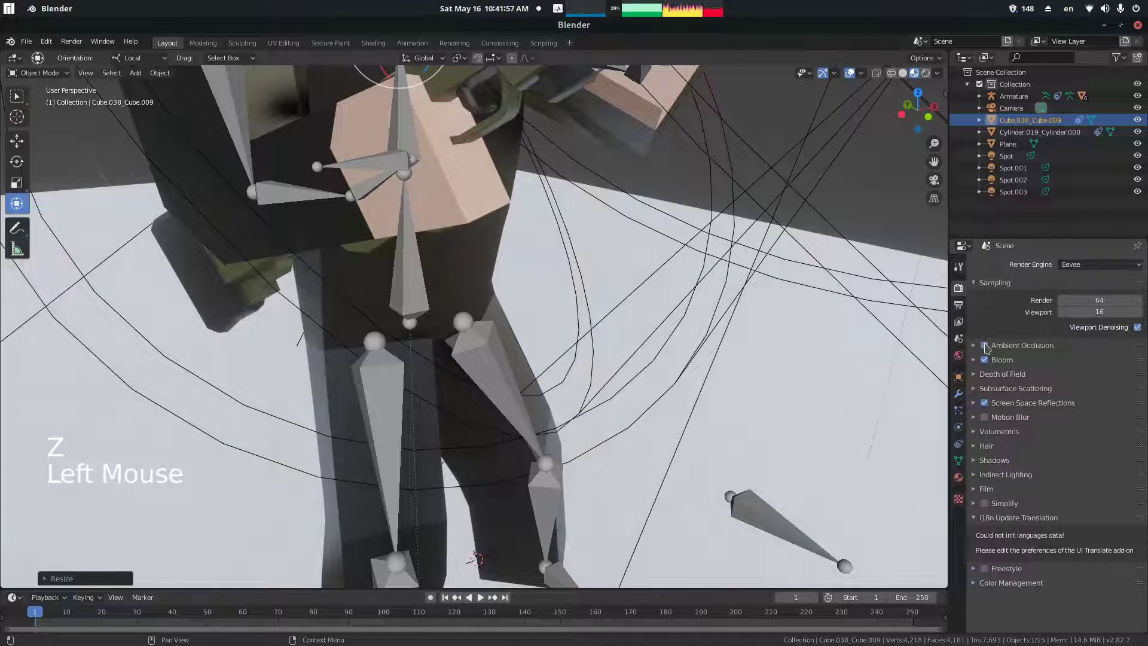
{"action": "left_click", "coordinate": [984, 346]}
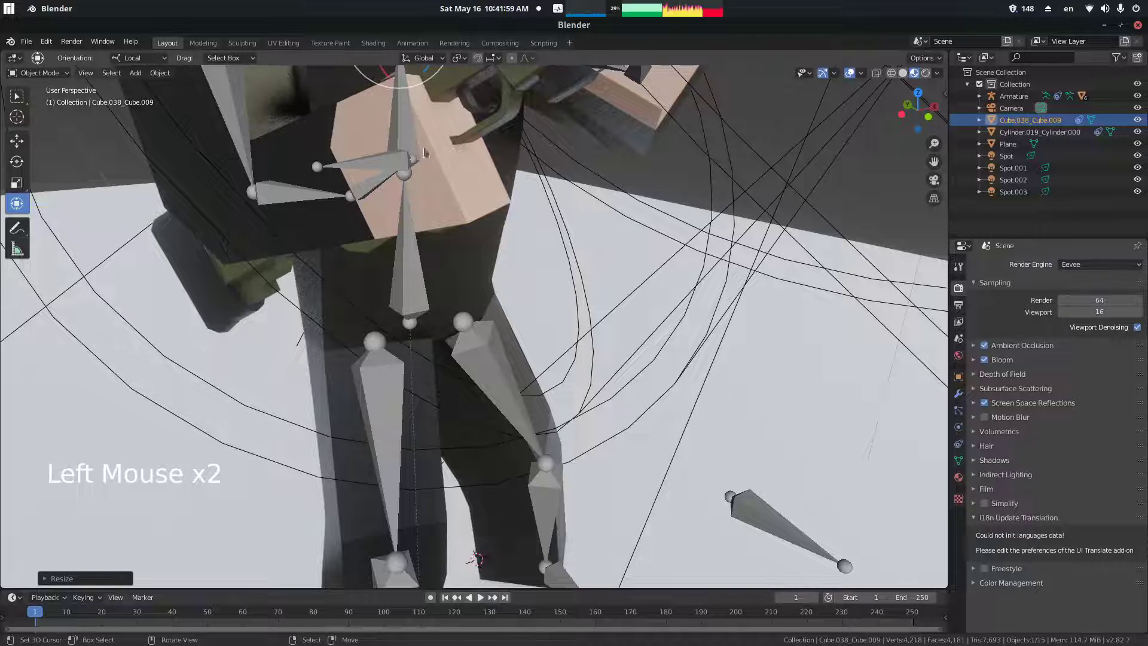
{"action": "middle_click_drag", "start_coordinate": [512, 207], "coordinate": [592, 293], "text": "shift"}
{"action": "left_click", "coordinate": [984, 347]}
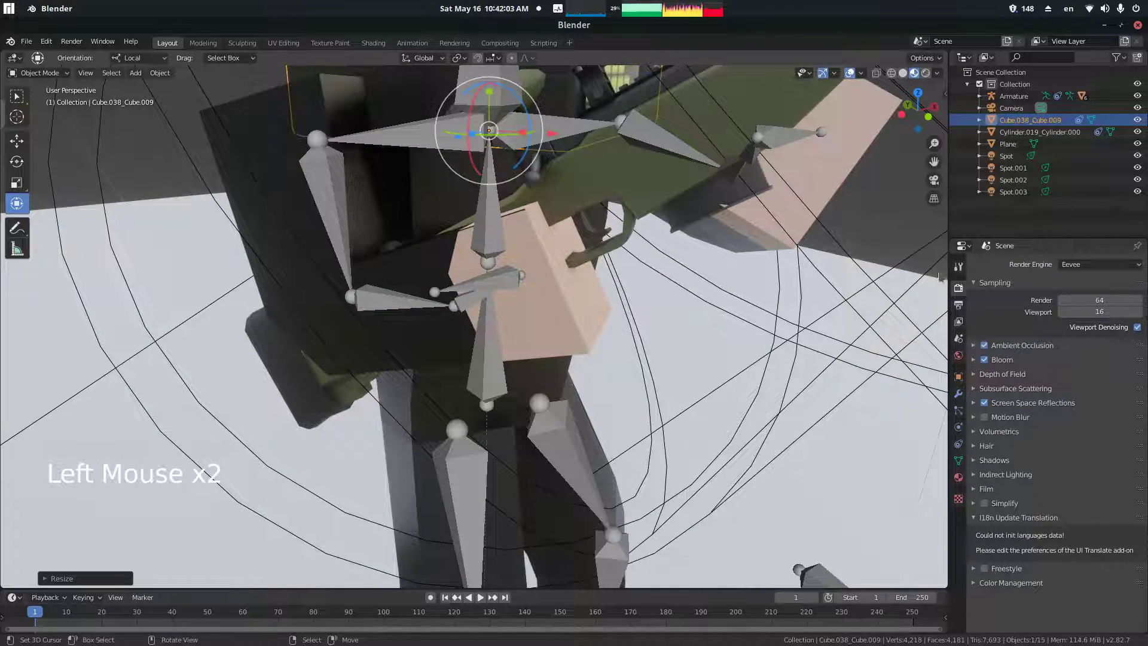
{"action": "middle_click_drag", "start_coordinate": [370, 183], "coordinate": [906, 302]}
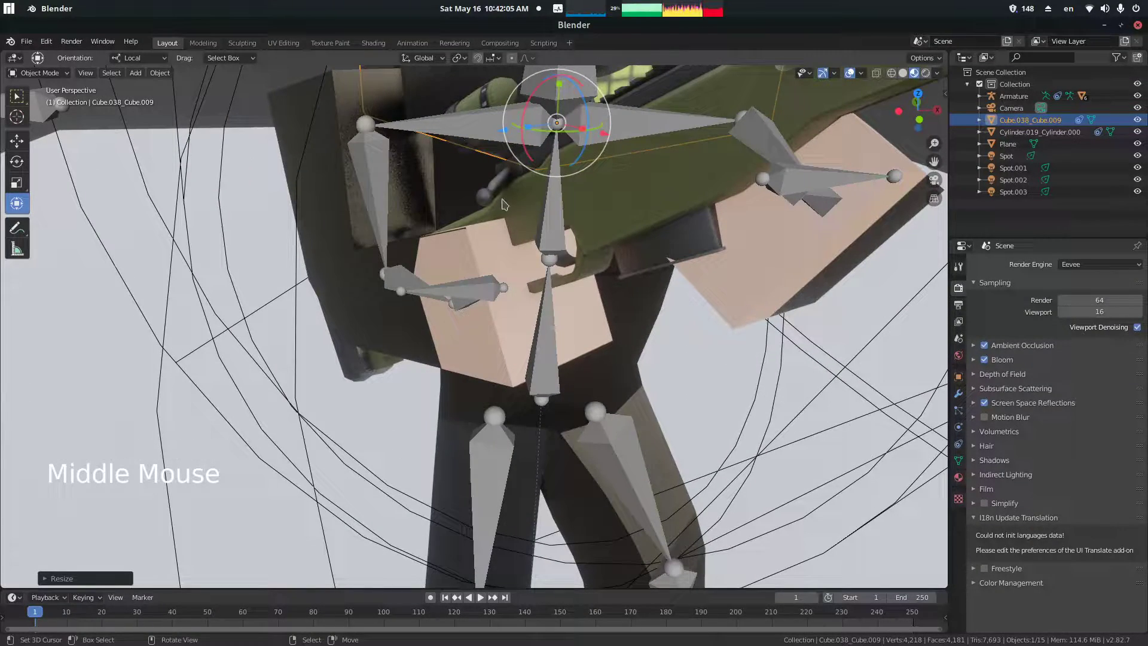
{"action": "left_click", "coordinate": [984, 346]}
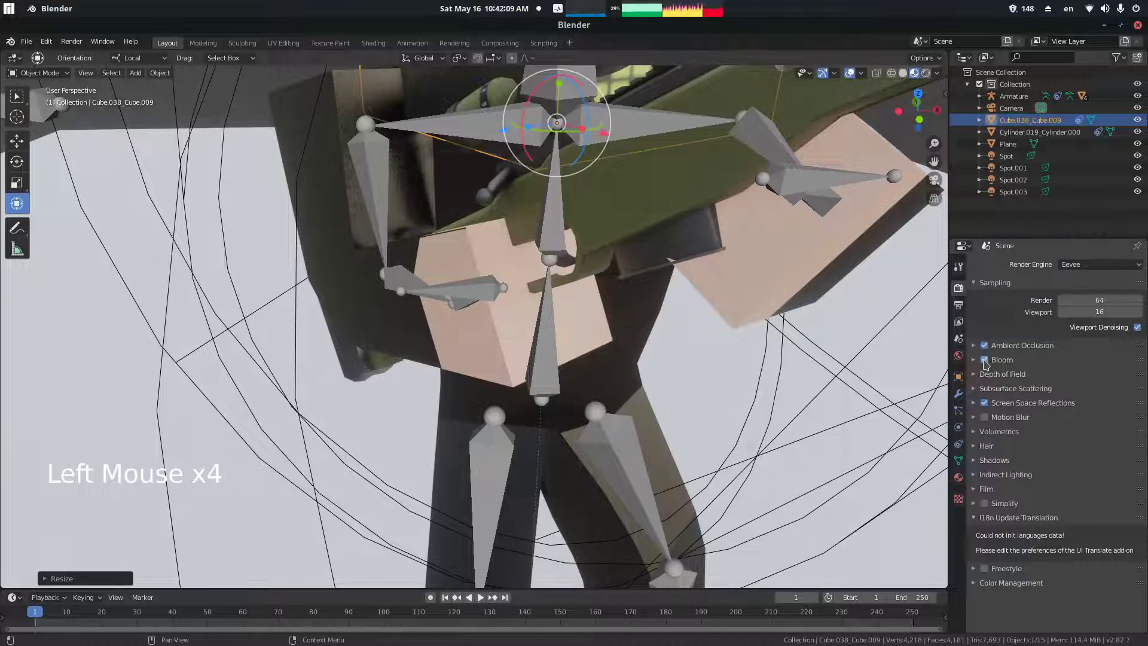
- Toggle Bloom off and on to compare its effect on the whole character in material preview
{"action": "scroll", "coordinate": [1003, 412], "scroll_direction": "down", "scroll_amount": 5}
{"action": "left_click", "coordinate": [985, 358]}
{"action": "left_click", "coordinate": [984, 359]}
{"action": "left_click", "coordinate": [984, 359]}
{"action": "left_click", "coordinate": [984, 360]}
{"action": "left_click", "coordinate": [984, 359]}
- Return to rendered shading and compare the hat's glowing face with Bloom on and off
{"action": "key", "text": "z"}
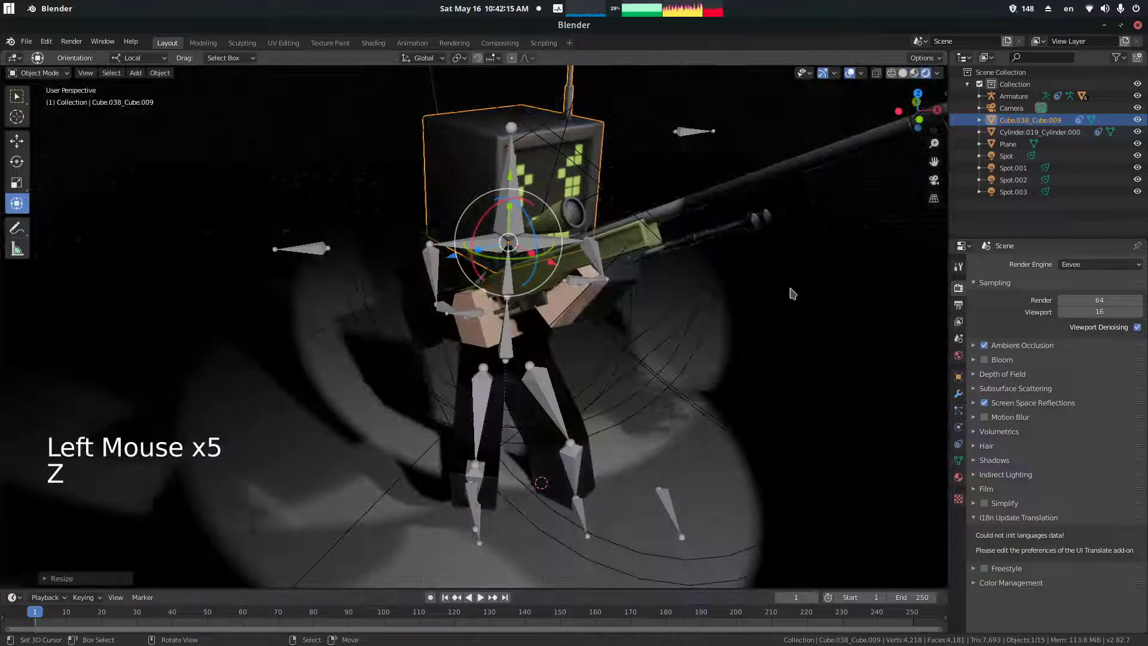
{"action": "left_click", "coordinate": [985, 360]}
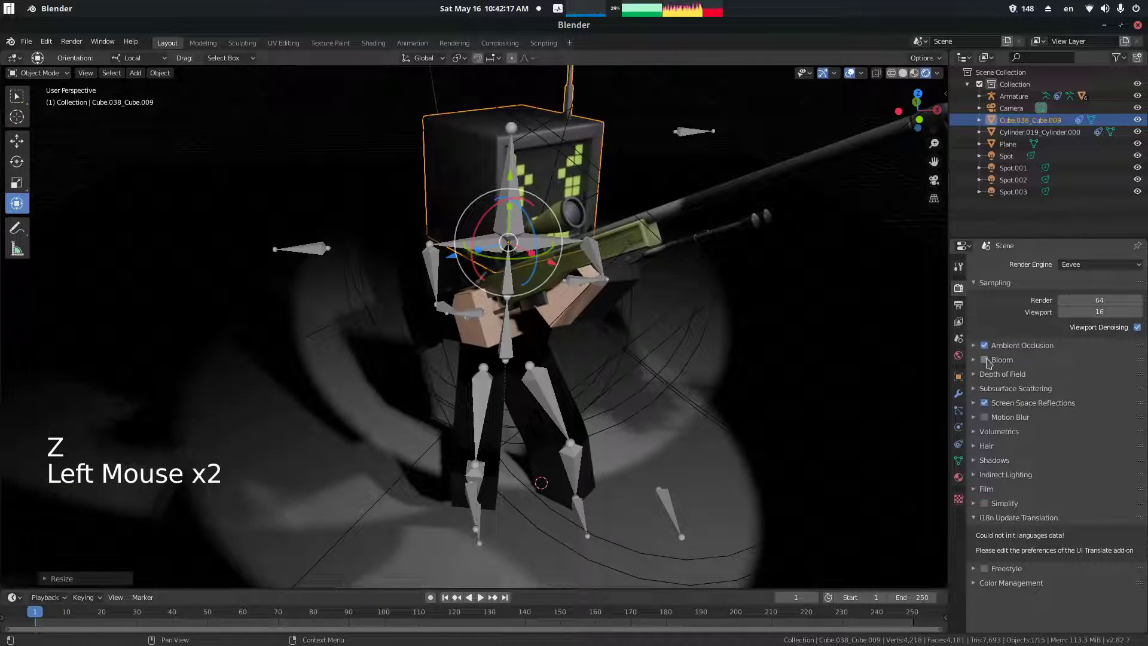
{"action": "left_click", "coordinate": [984, 359]}
{"action": "middle_click_drag", "start_coordinate": [933, 389], "coordinate": [944, 406]}
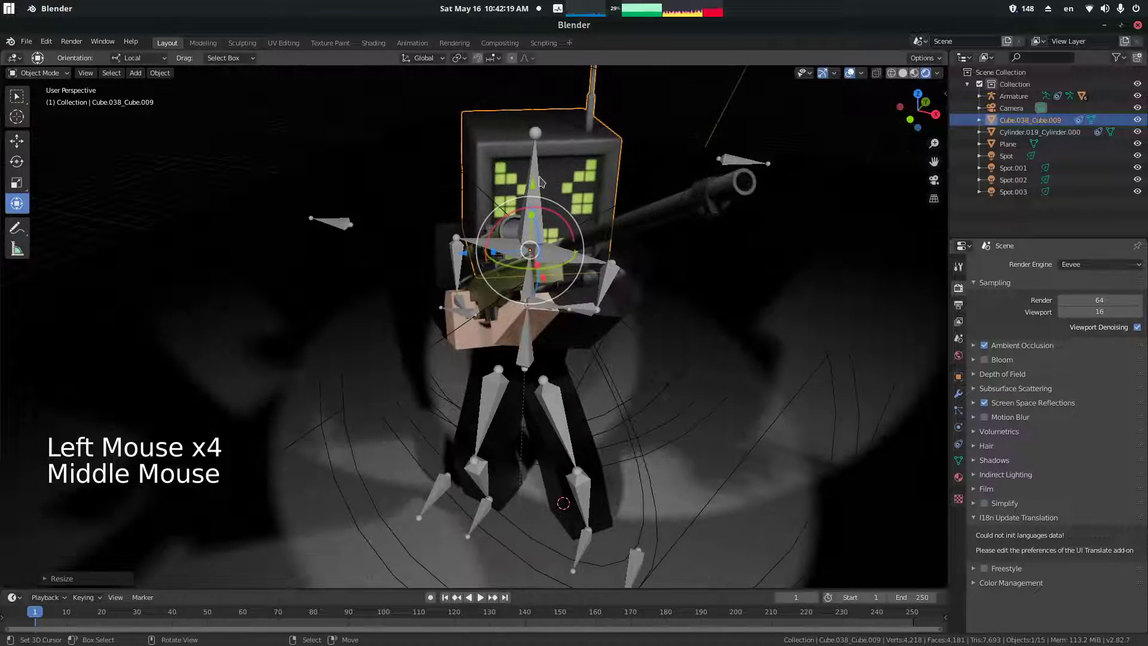
{"action": "left_click", "coordinate": [985, 359]}
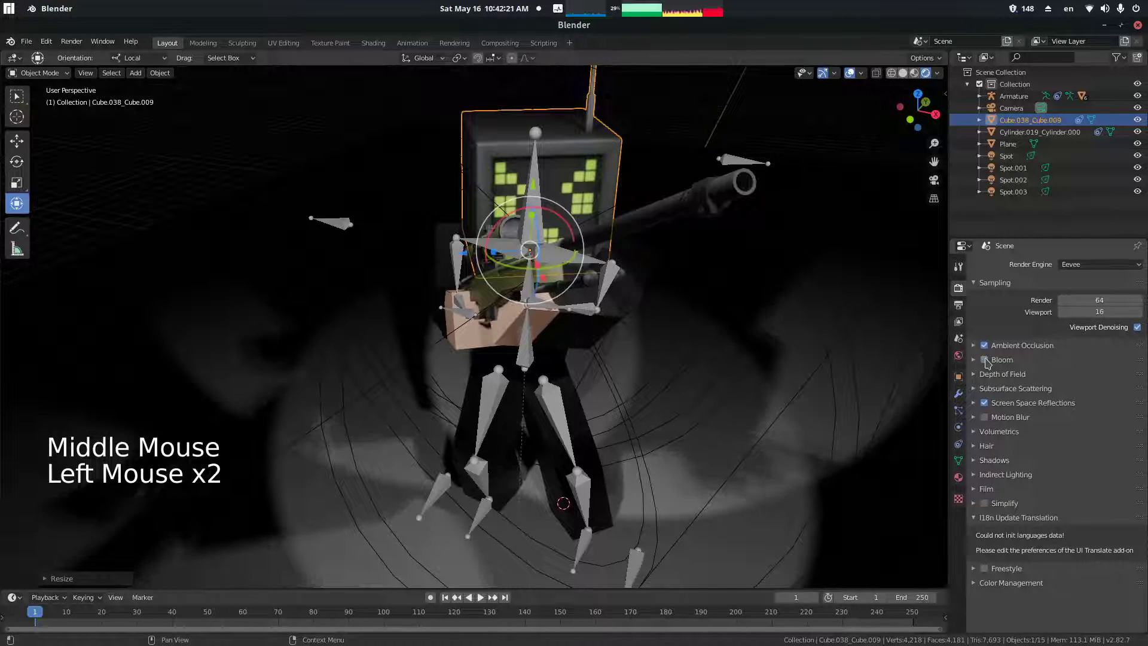
{"action": "left_click", "coordinate": [985, 360]}
- Compare the render with Screen Space Reflections off and on, and review the effect's detailed settings
{"action": "left_click", "coordinate": [984, 403]}
{"action": "left_click", "coordinate": [984, 403]}
{"action": "middle_click_drag", "start_coordinate": [597, 336], "coordinate": [603, 347]}
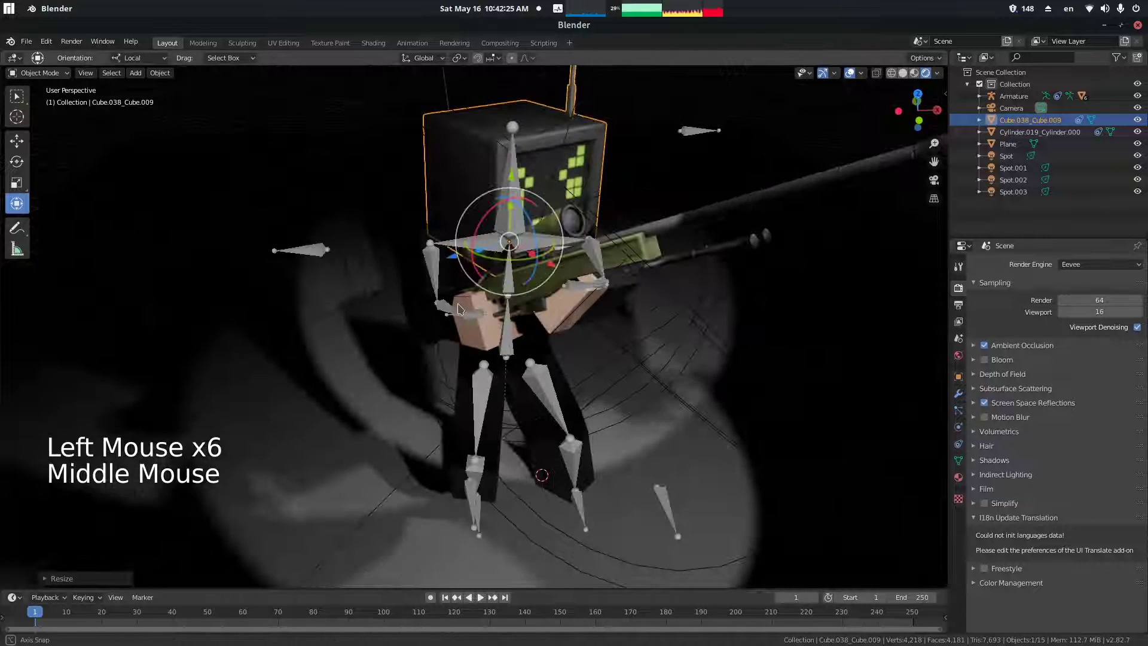
{"action": "scroll", "coordinate": [603, 347], "scroll_direction": "up", "scroll_amount": 4}
{"action": "left_click", "coordinate": [1013, 404]}
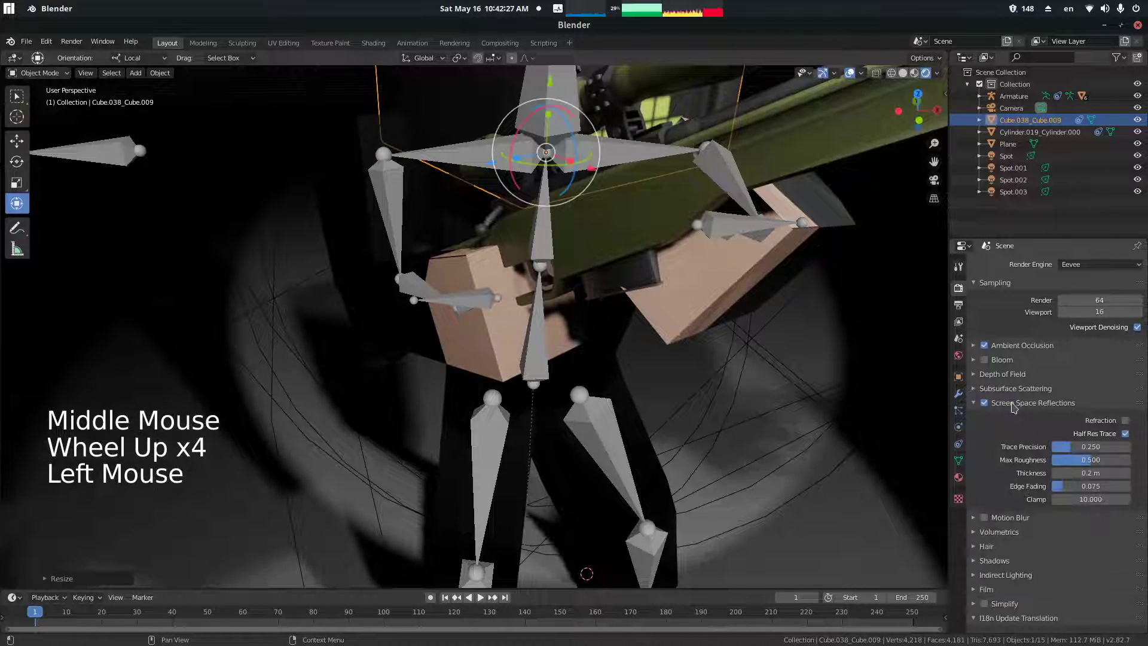
{"action": "left_click", "coordinate": [1103, 421]}
{"action": "left_click", "coordinate": [1096, 419]}
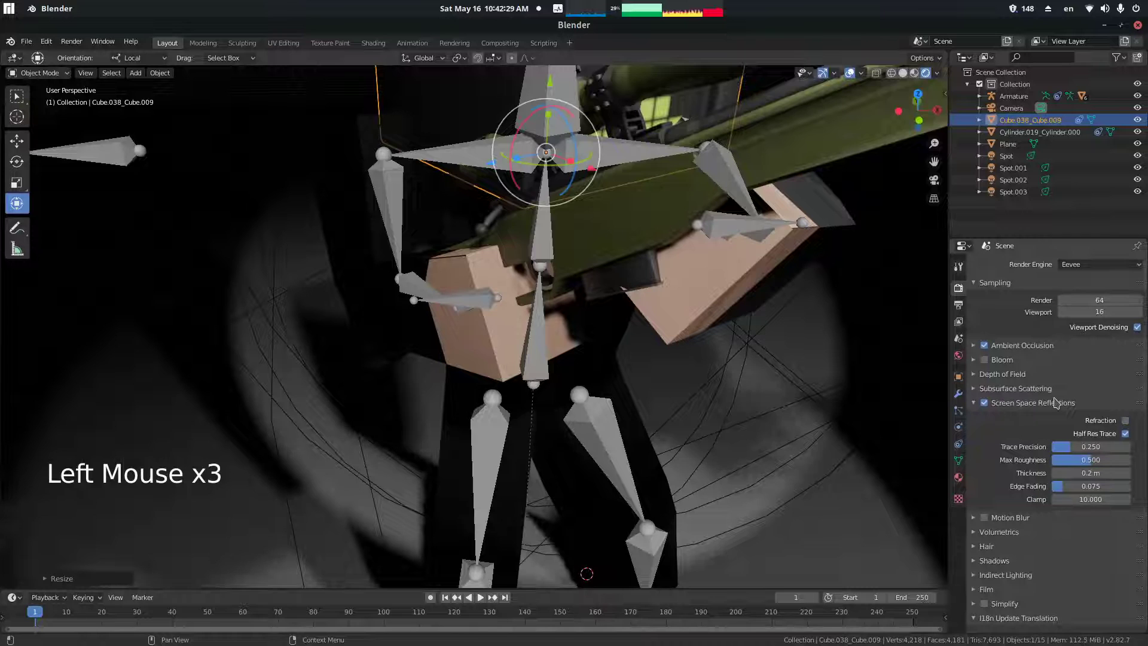
{"action": "left_click", "coordinate": [1055, 403]}
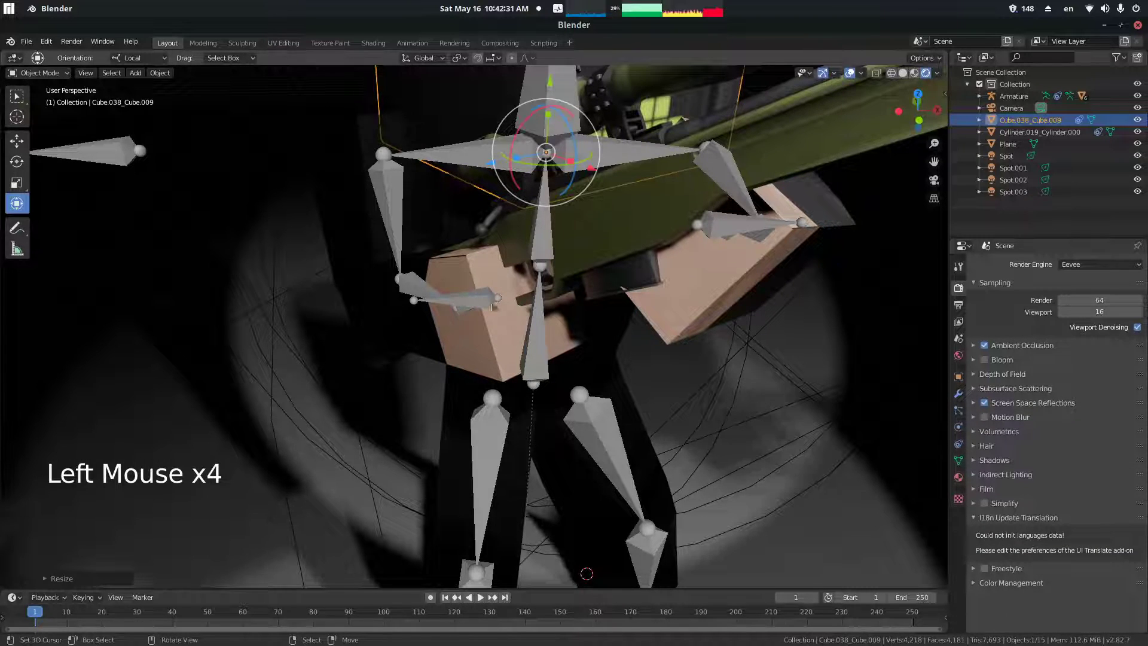
- Try the Cycles render engine on the character in the viewport and return to Eevee
{"action": "left_click", "coordinate": [1087, 264]}
{"action": "left_click", "coordinate": [1081, 306]}
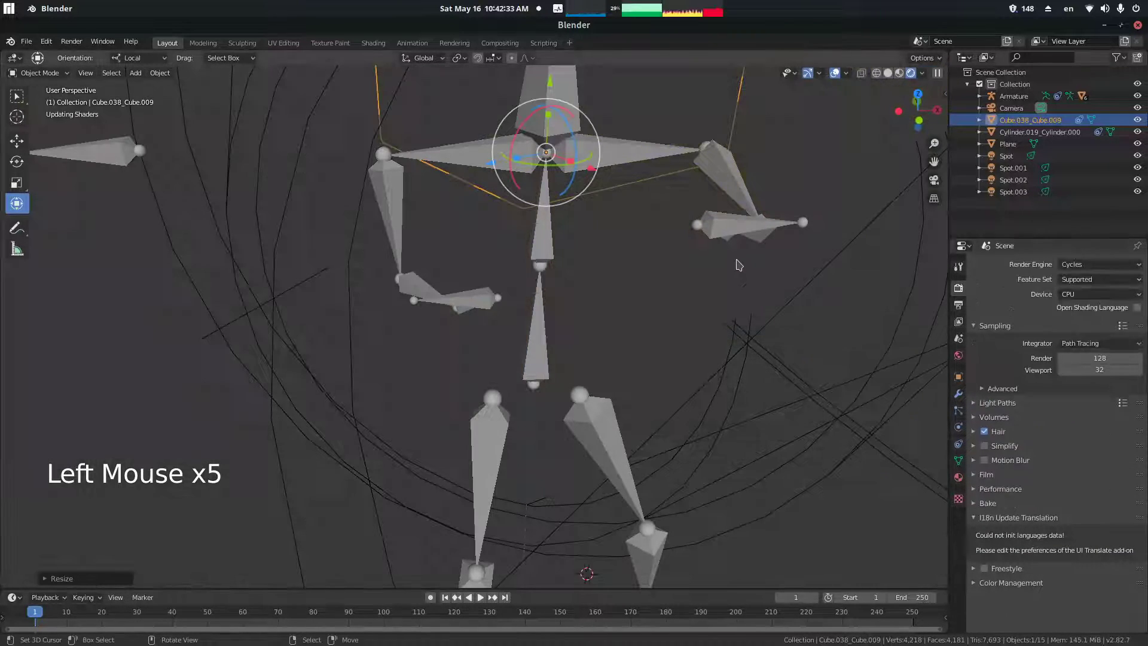
{"action": "scroll", "coordinate": [733, 269], "scroll_direction": "down", "scroll_amount": 2}
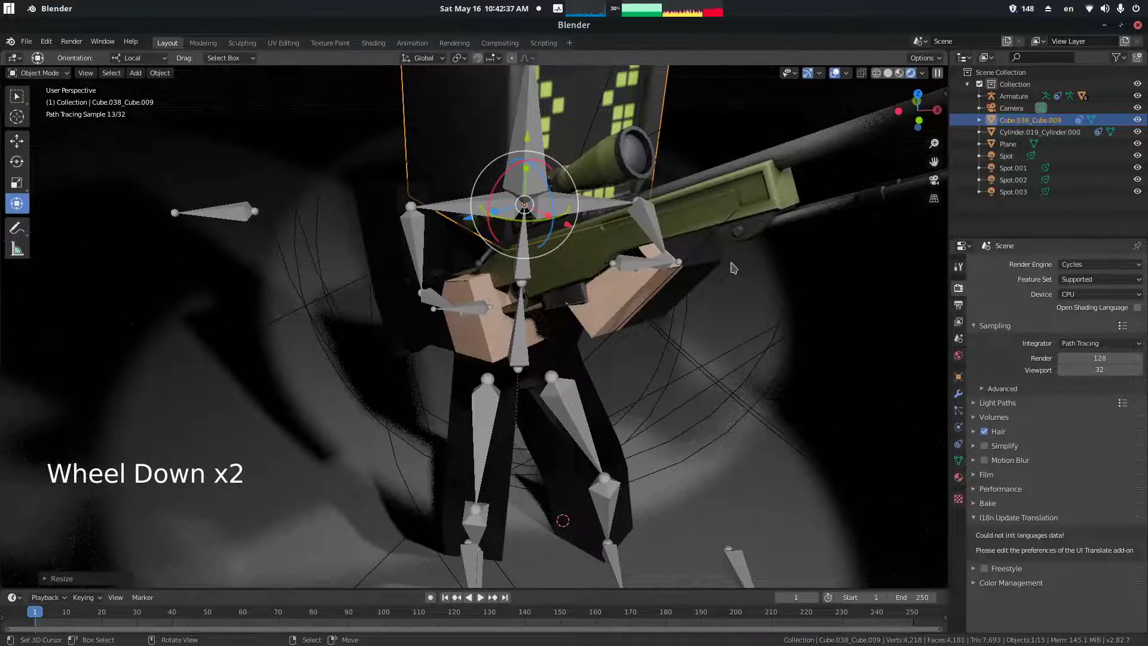
{"action": "left_click", "coordinate": [1109, 269]}
{"action": "left_click", "coordinate": [1076, 279]}
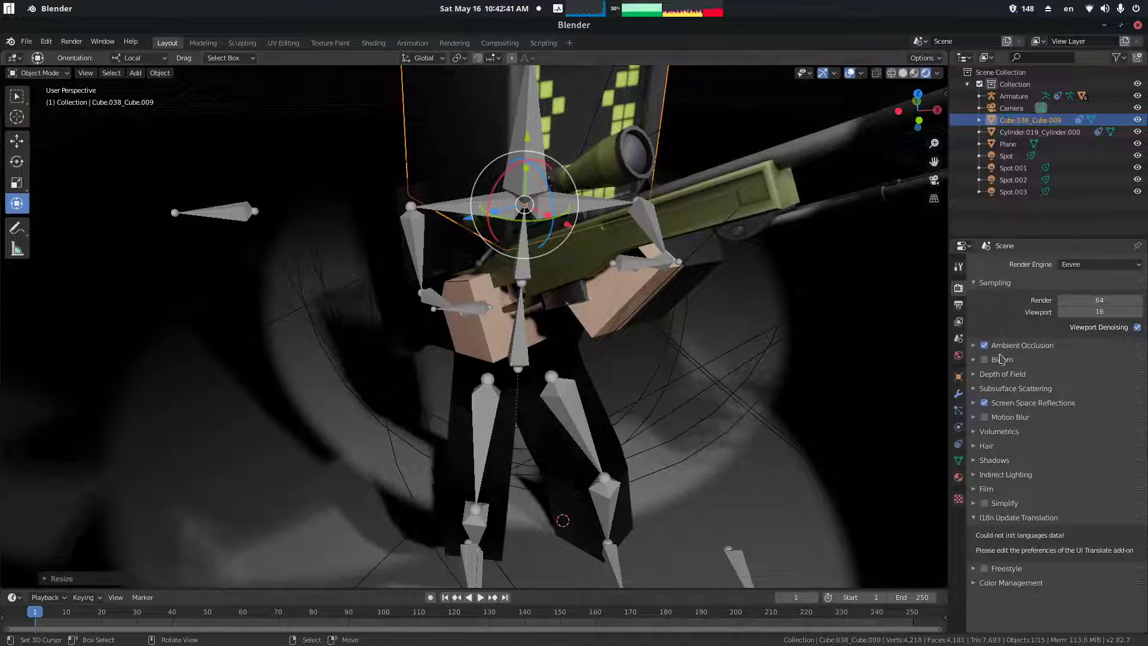
- Turn Bloom back on and check the rendered character from several angles
{"action": "middle_click_drag", "start_coordinate": [550, 286], "coordinate": [566, 298]}
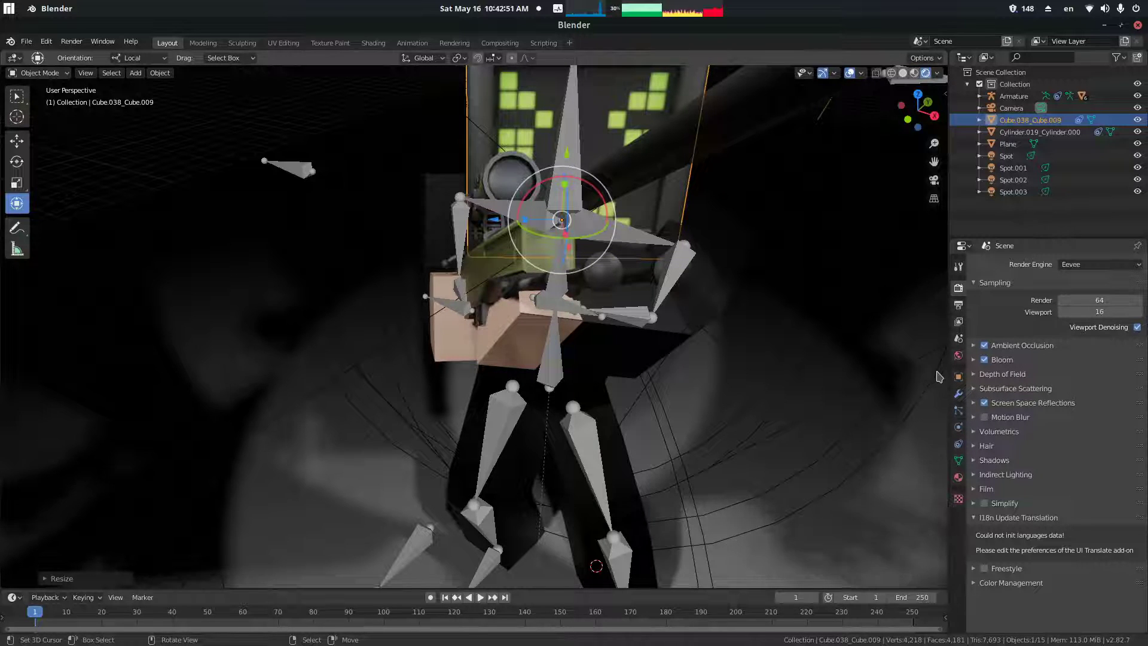
{"action": "middle_click_drag", "start_coordinate": [703, 367], "coordinate": [526, 353]}
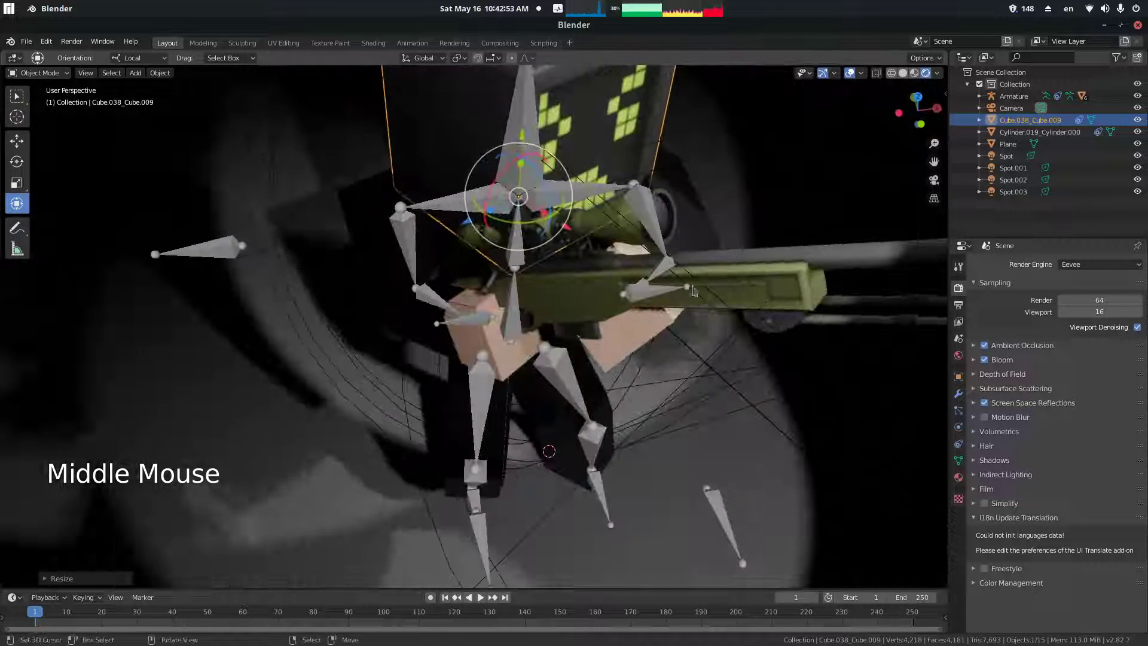
{"action": "scroll", "coordinate": [526, 352], "scroll_direction": "down", "scroll_amount": 2}
- In the Shading workspace, duplicate the hat material's 32.png Image Texture node and place the copy below the original
{"action": "left_click", "coordinate": [330, 43]}
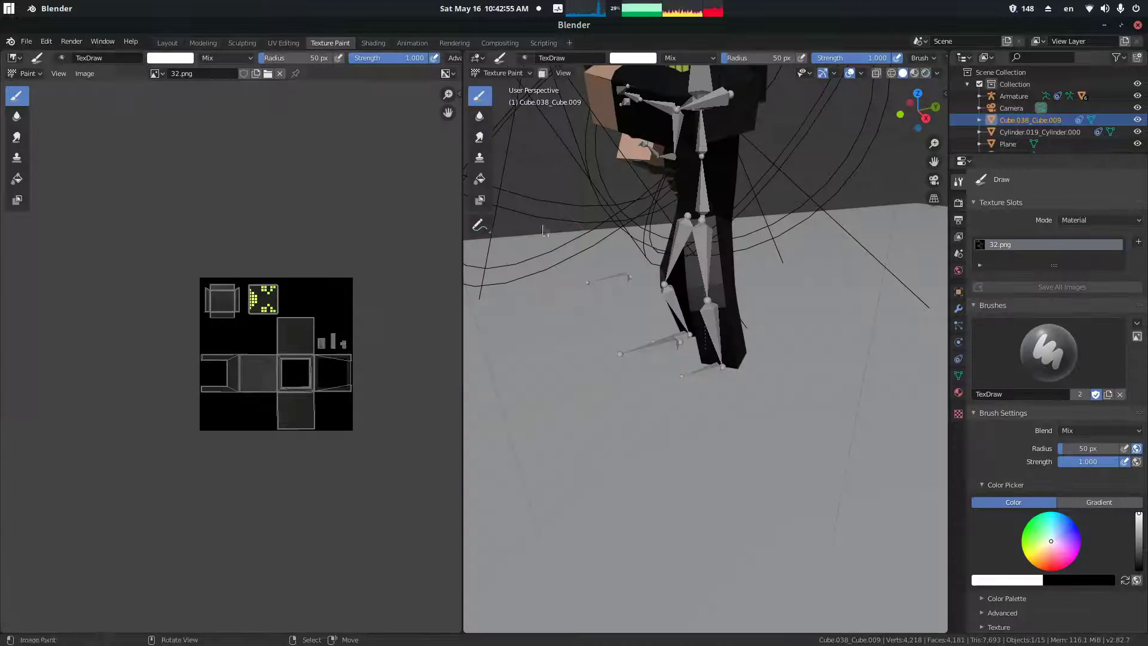
{"action": "left_click", "coordinate": [373, 43]}
{"action": "key", "text": "Home"}
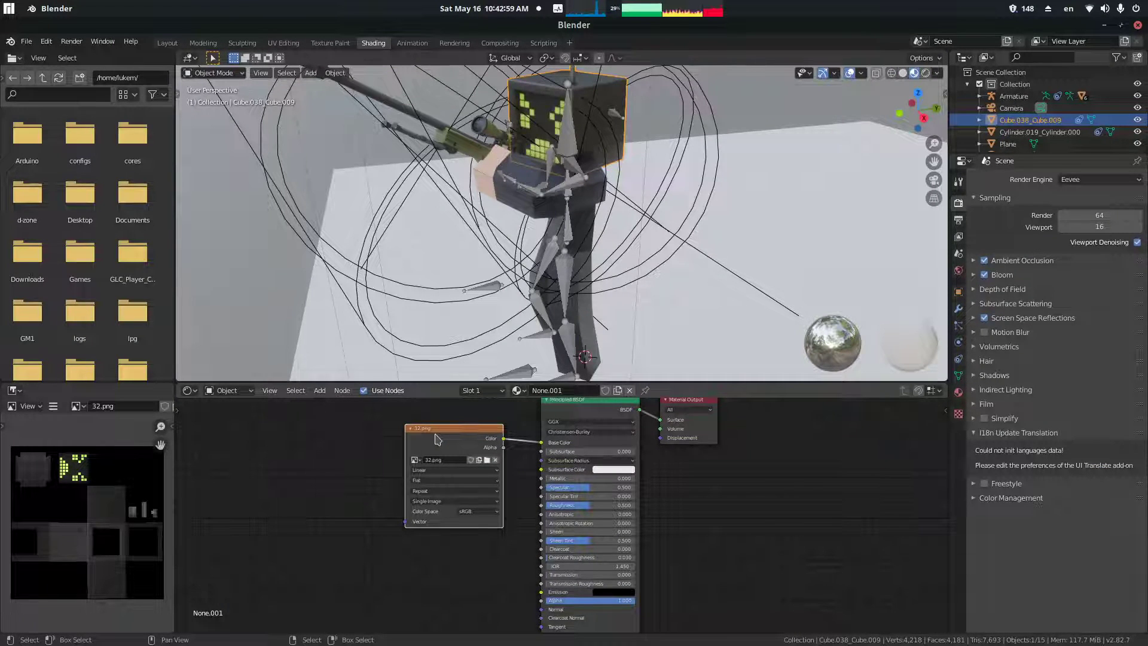
{"action": "key", "text": "shift+d"}
{"action": "left_click", "coordinate": [420, 560]}
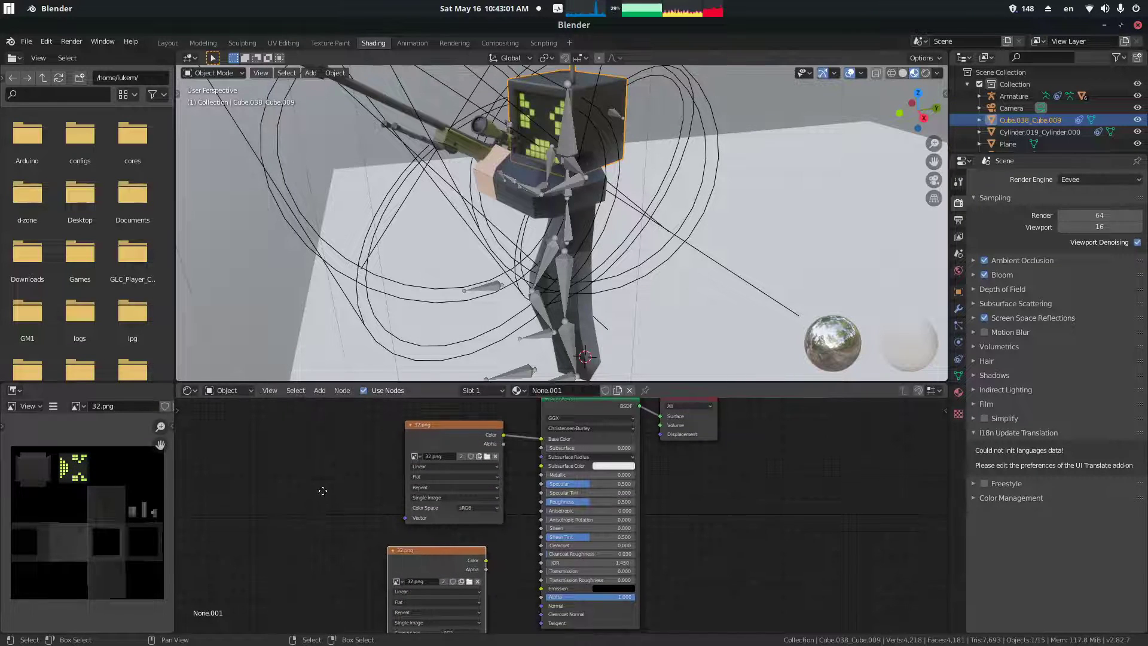
- Browse the hats folder for another texture without loading one, and delete the duplicated 32.png Image Texture node
{"action": "middle_click_drag", "start_coordinate": [321, 492], "coordinate": [331, 471]}
{"action": "left_click", "coordinate": [478, 561]}
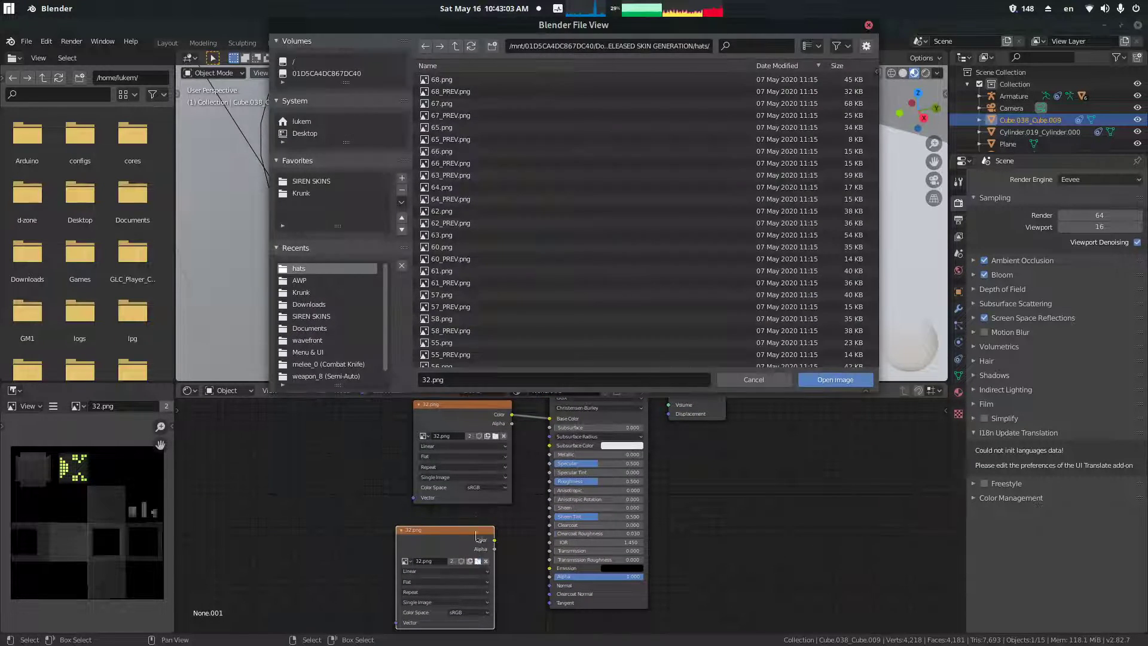
{"action": "scroll", "coordinate": [501, 265], "scroll_direction": "down", "scroll_amount": 15}
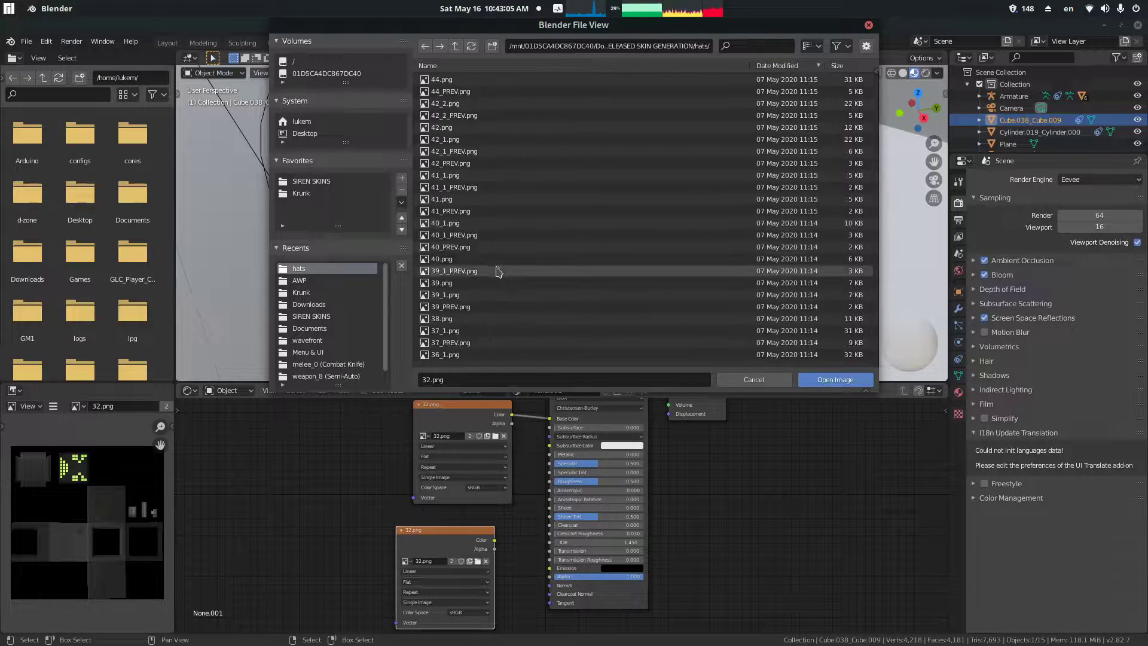
{"action": "left_click", "coordinate": [743, 379]}
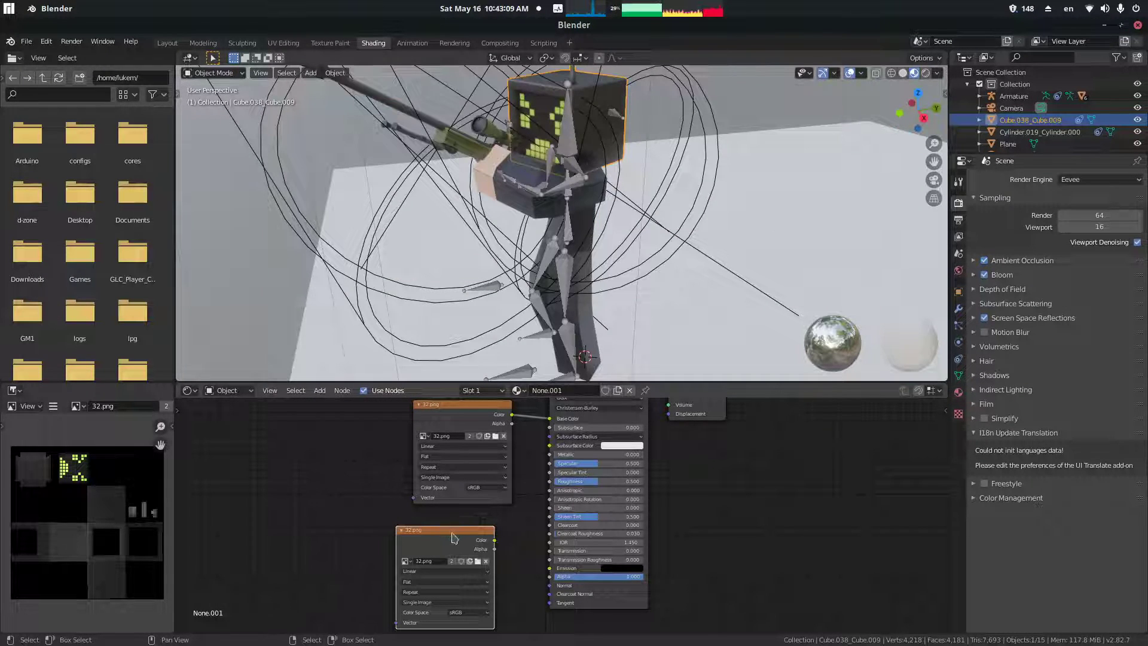
{"action": "key", "text": "Delete"}
- Duplicate the sniper rifle material's weapon_1.png Image Texture node and place the copy below the original
{"action": "left_click", "coordinate": [437, 131]}
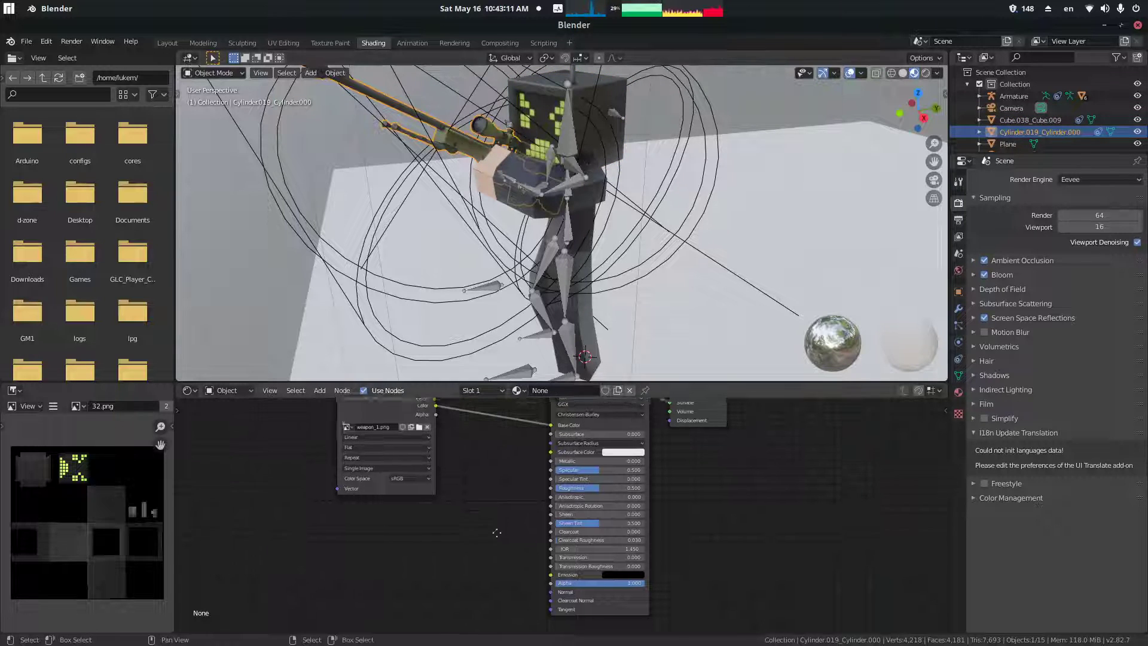
{"action": "left_click", "coordinate": [438, 449]}
{"action": "key", "text": "shift+d"}
{"action": "left_click", "coordinate": [424, 596]}
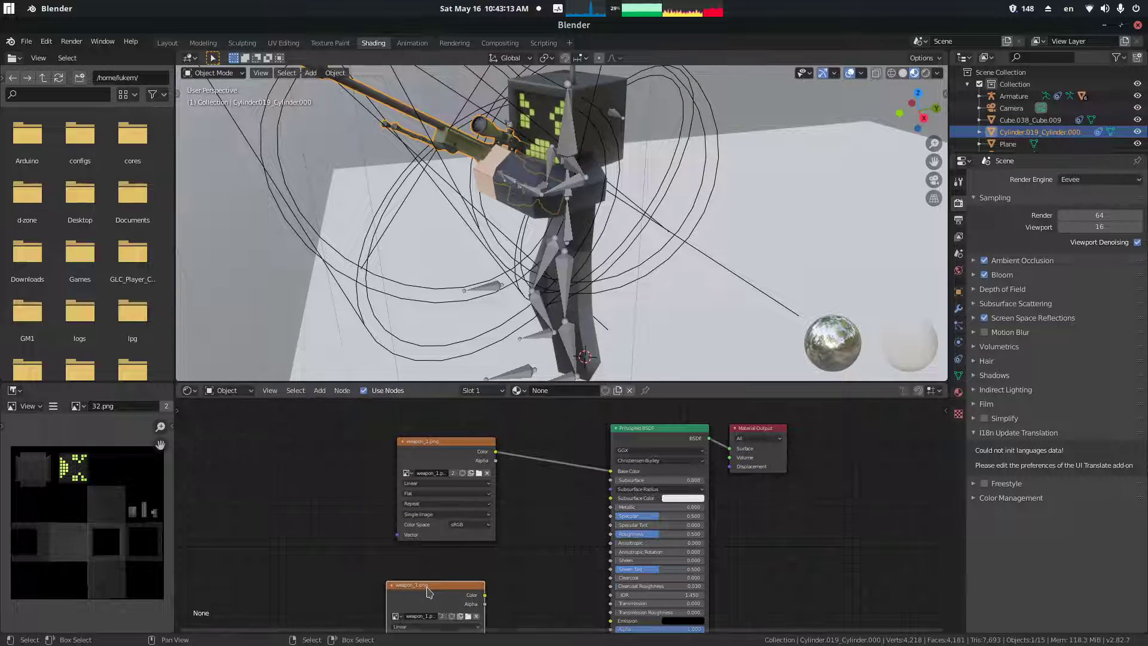
- Load weapon_13_e.png from the weapon_13 (Alien Blaster) folder into the duplicated Image Texture node
{"action": "left_click", "coordinate": [468, 616]}
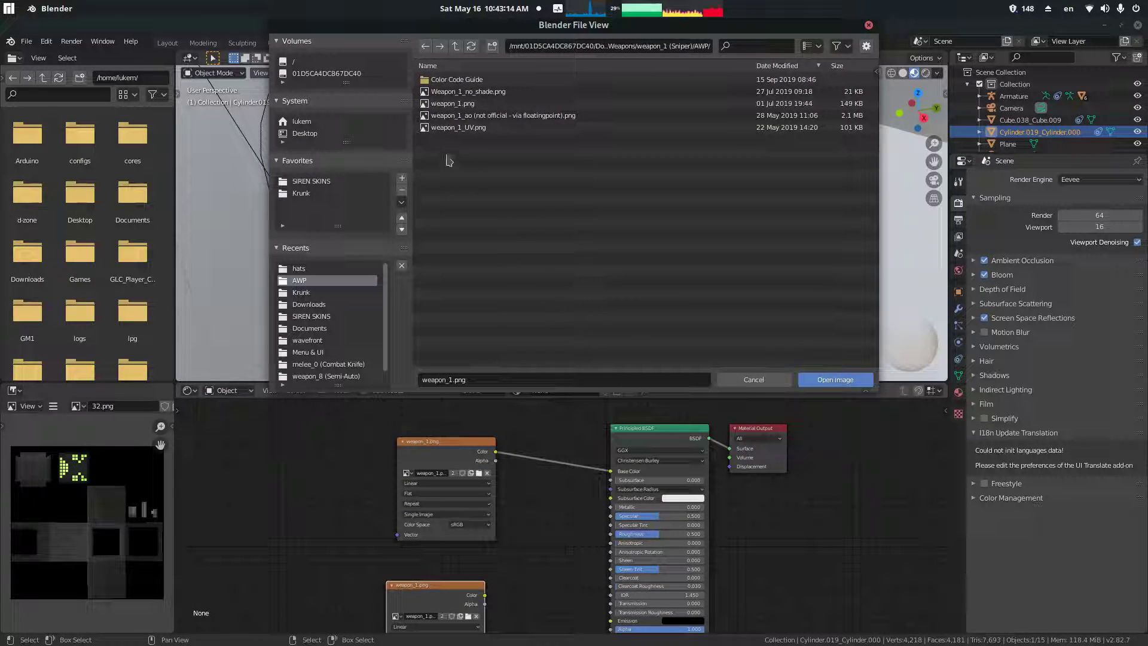
{"action": "left_click", "coordinate": [456, 46]}
{"action": "left_click", "coordinate": [457, 46]}
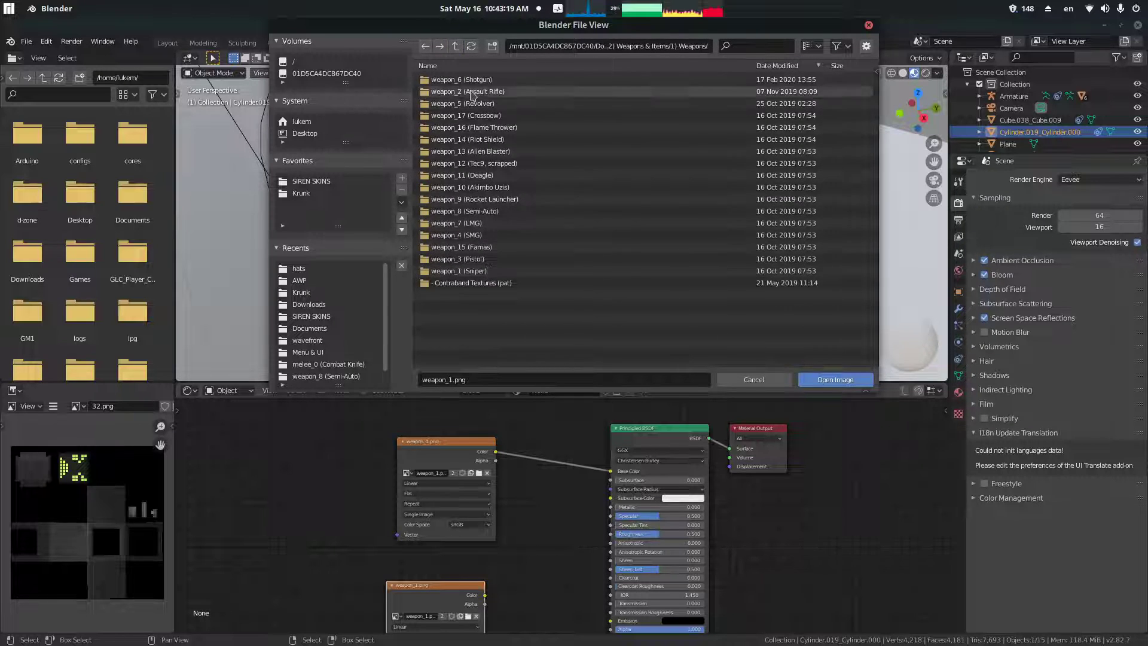
{"action": "left_click", "coordinate": [503, 152]}
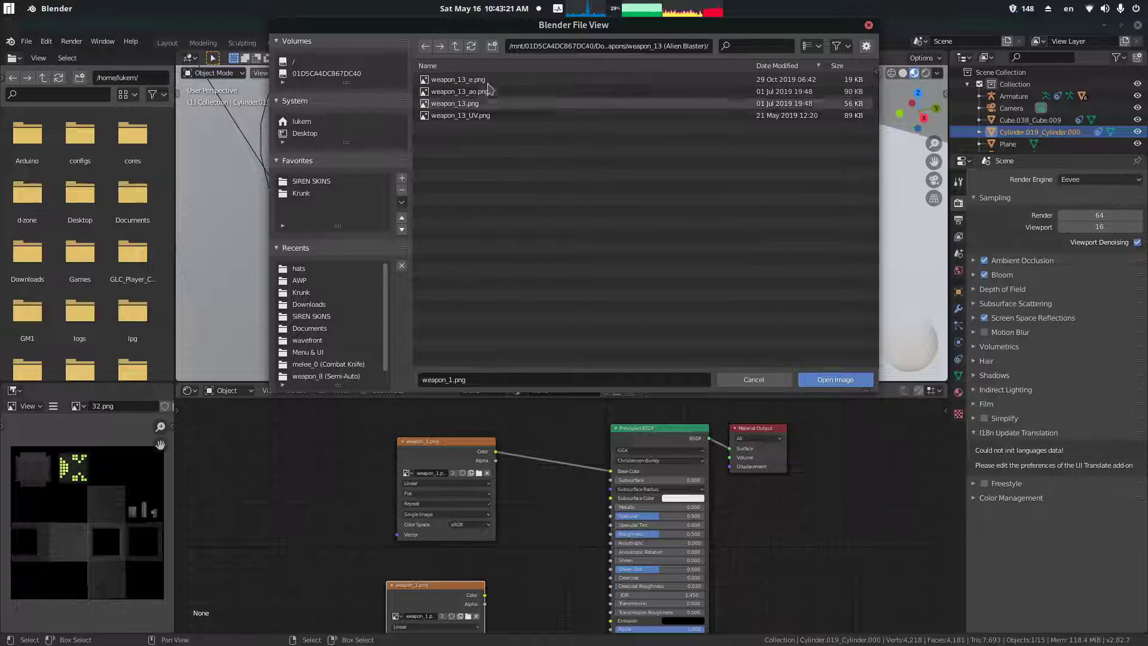
{"action": "left_click", "coordinate": [568, 80]}
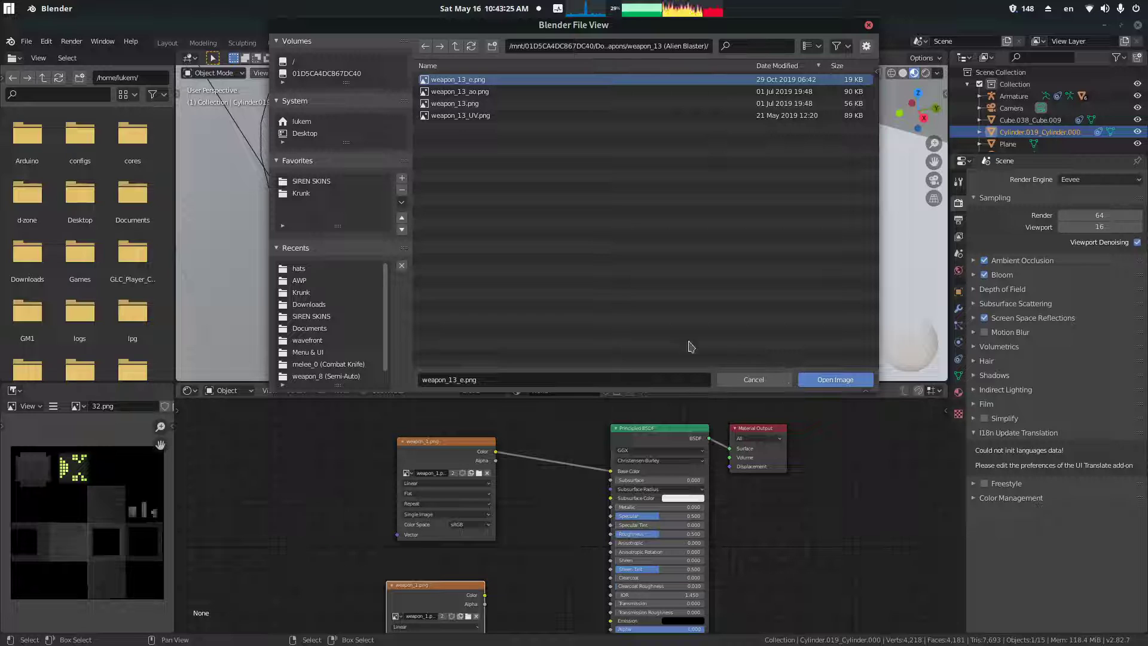
{"action": "left_click", "coordinate": [832, 379]}
- Try the weapon_13_e.png texture as the rifle material's Emission input, check the rifle in the viewport, and delete that node
{"action": "middle_click_drag", "start_coordinate": [482, 597], "coordinate": [482, 490]}
{"action": "left_click_drag", "start_coordinate": [487, 489], "coordinate": [612, 514]}
{"action": "middle_click_drag", "start_coordinate": [574, 239], "coordinate": [634, 224]}
{"action": "left_click", "coordinate": [445, 502]}
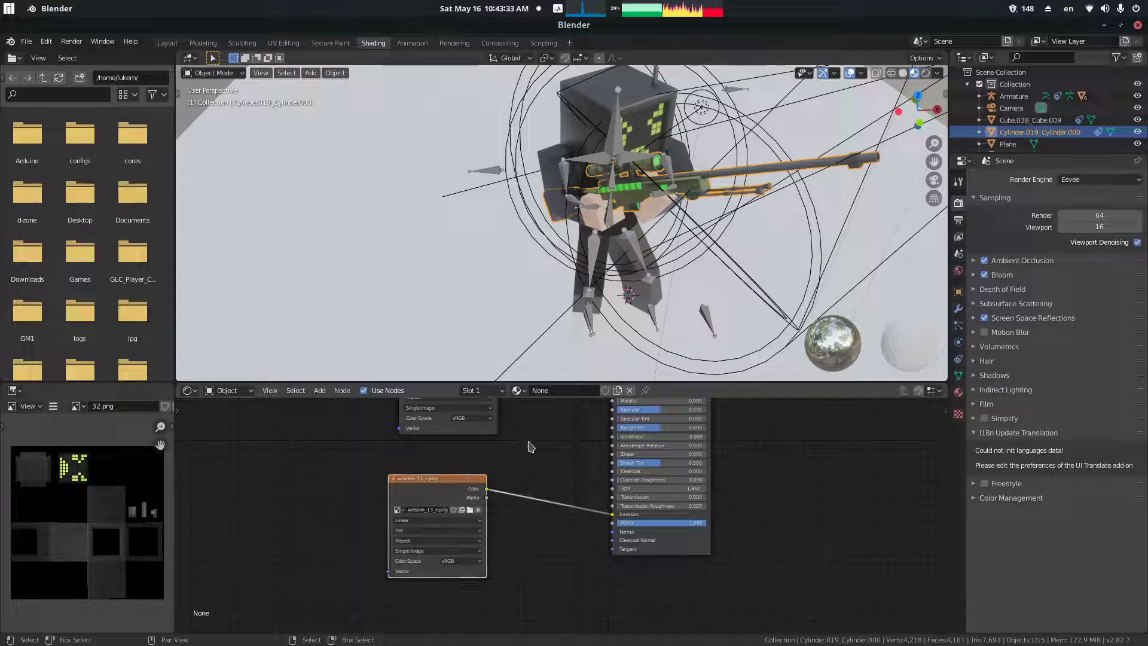
{"action": "key", "text": "x"}
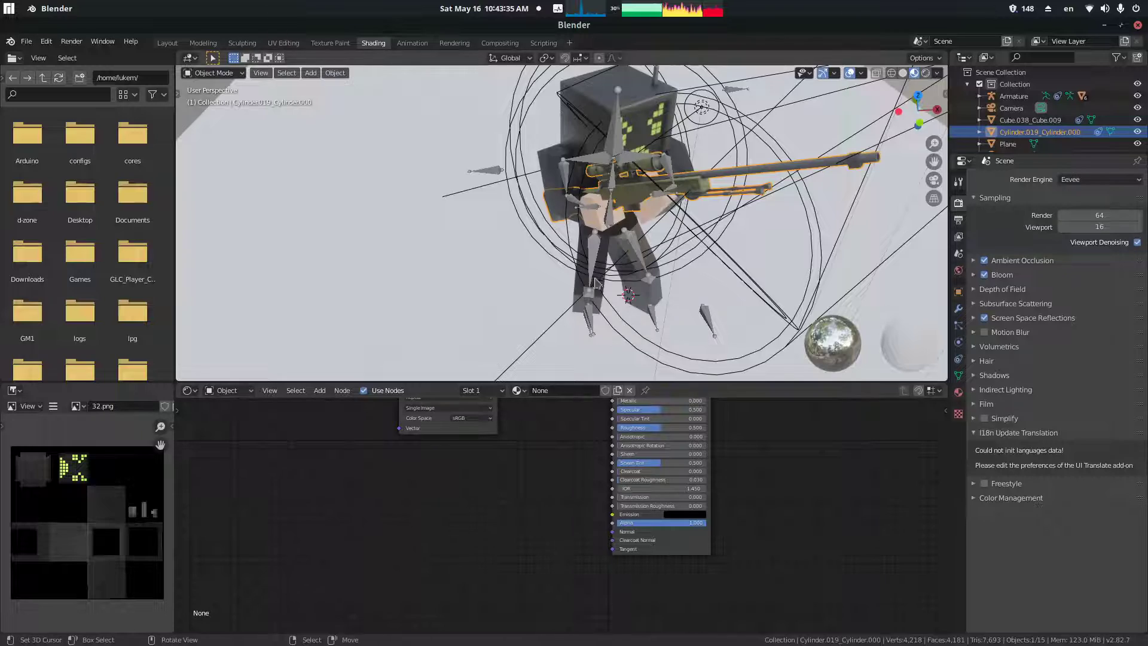
- Return to the Layout workspace, render the scene from the camera, and close the finished render
{"action": "middle_click_drag", "start_coordinate": [594, 284], "coordinate": [418, 179]}
{"action": "left_click", "coordinate": [167, 43]}
{"action": "middle_click_drag", "start_coordinate": [454, 269], "coordinate": [427, 257]}
{"action": "key", "text": "F12"}
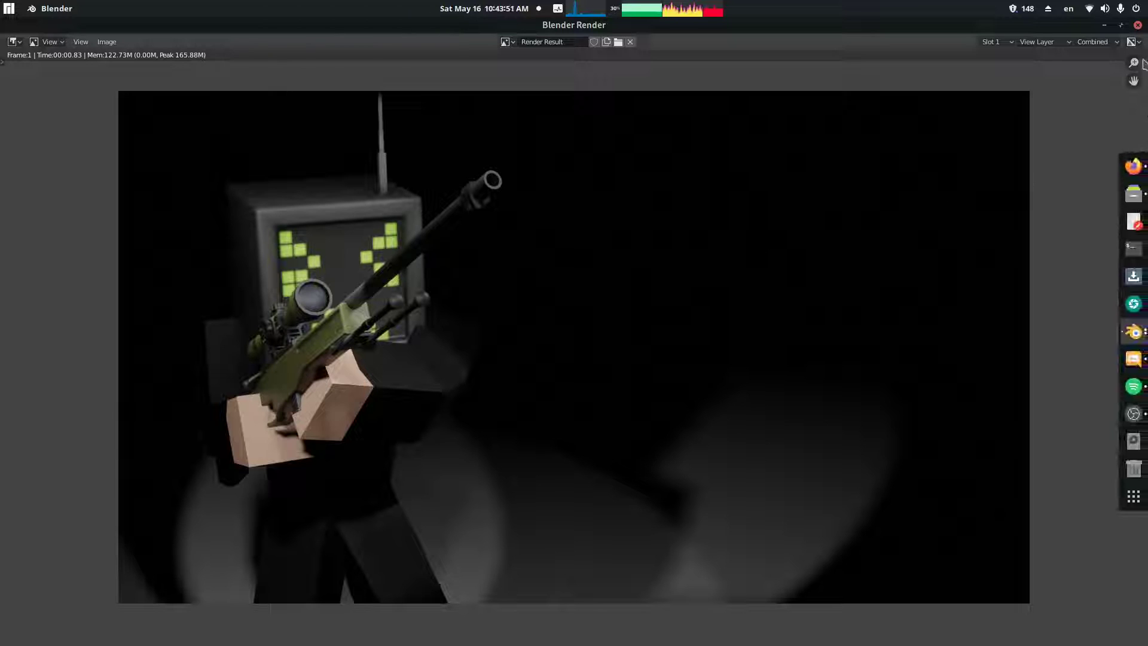
{"action": "key", "text": "Escape"}
- Select the character's armature in the rendered viewport
{"action": "middle_click_drag", "start_coordinate": [442, 260], "coordinate": [394, 272]}
{"action": "right_click", "coordinate": [508, 247]}
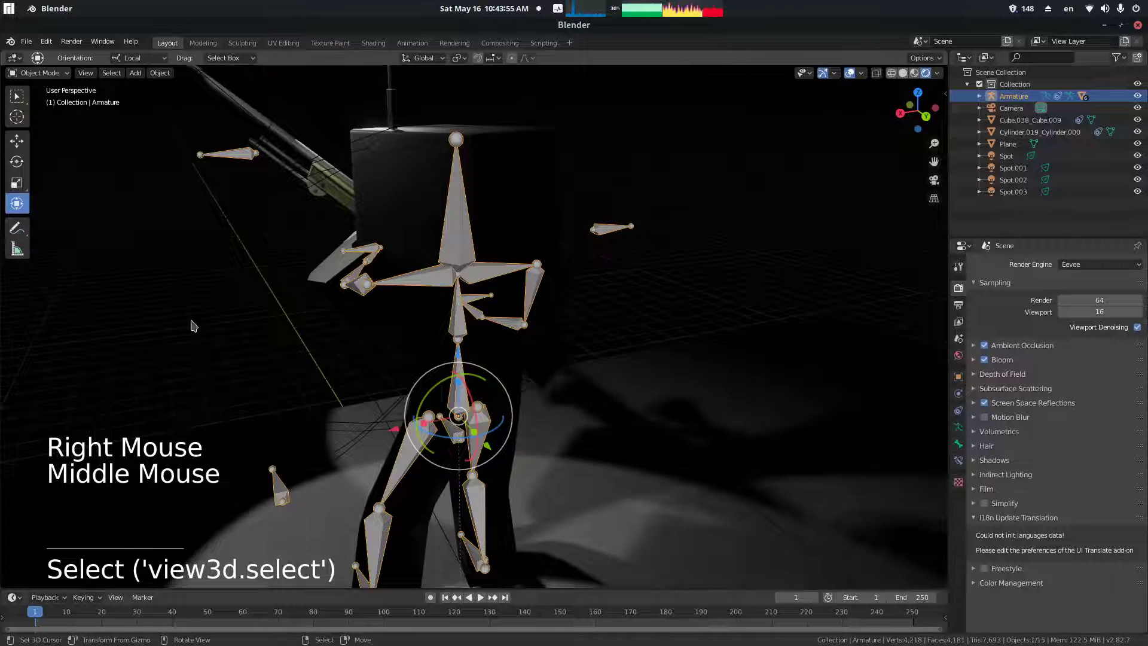